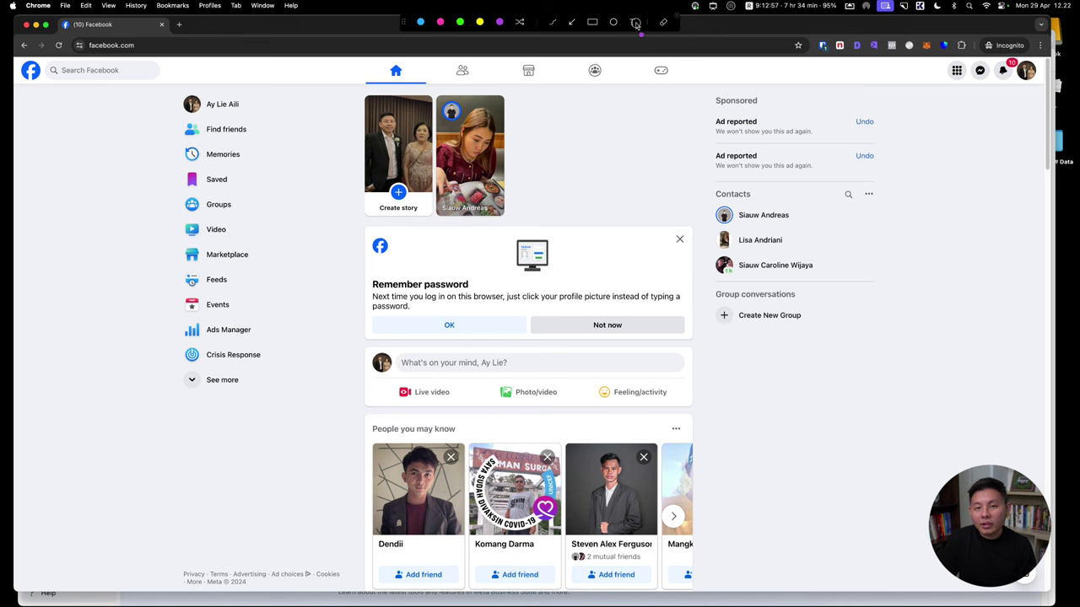
Write on-screen notes listing '1. Set up' and '2. Running & strategic'
{"action": "left_click", "coordinate": [633, 23]}
{"action": "left_click", "coordinate": [735, 379]}
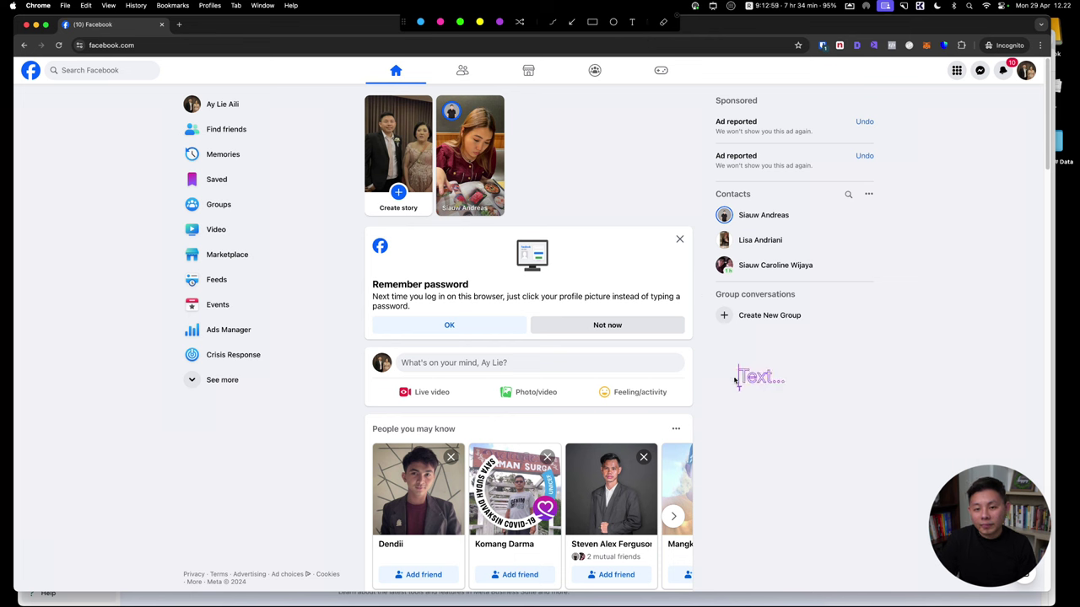
{"action": "type", "text": "1. Set up"}
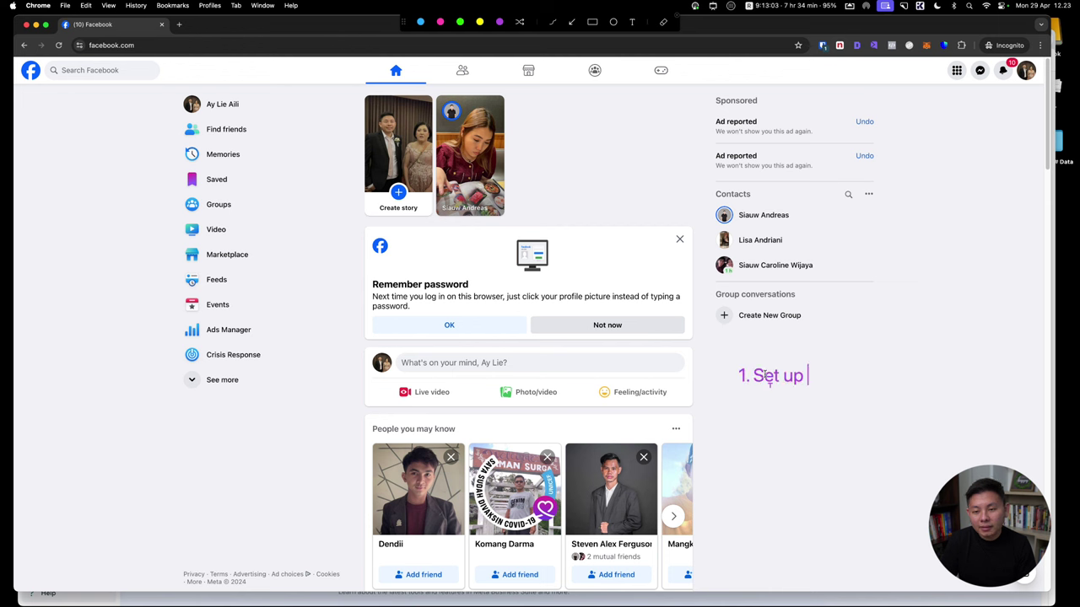
{"action": "scroll", "coordinate": [759, 375], "scroll_direction": "up", "scroll_amount": 5}
{"action": "scroll", "coordinate": [765, 374], "scroll_direction": "down", "scroll_amount": 2}
{"action": "key", "text": "Return"}
{"action": "type", "text": "2"}
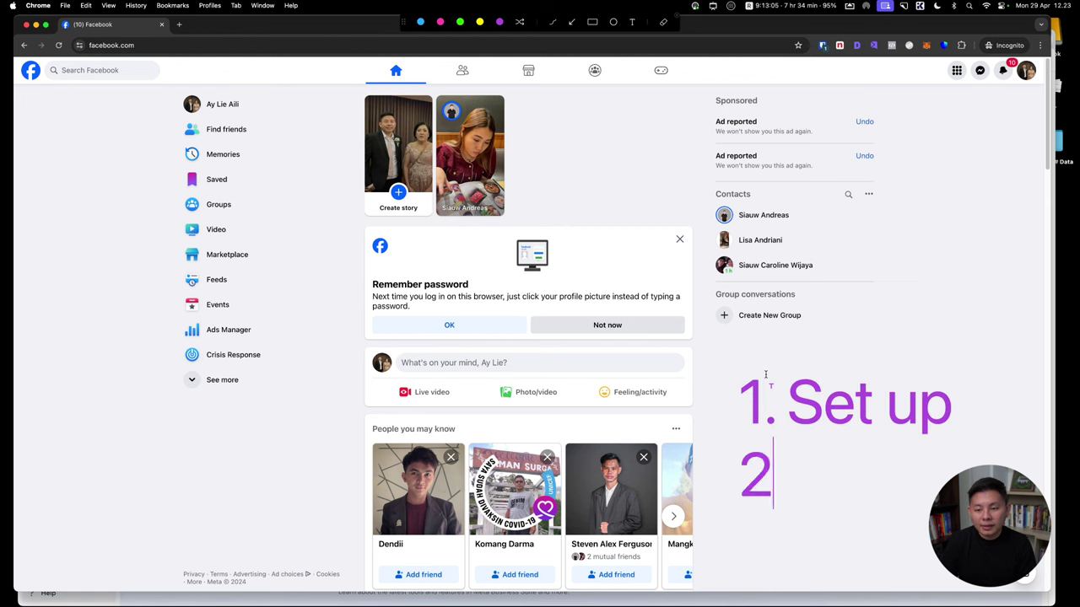
{"action": "type", "text": ". Strategic"}
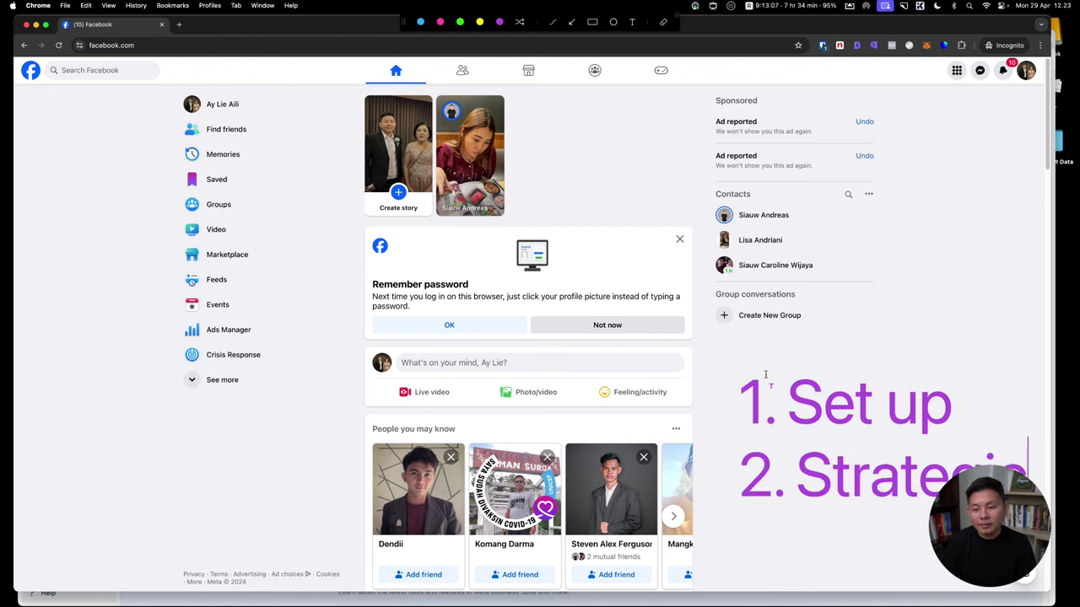
{"action": "key", "text": "BackSpace"}
{"action": "key", "text": "BackSpace"}
{"action": "key", "text": "BackSpace"}
{"action": "key", "text": "BackSpace"}
{"action": "key", "text": "BackSpace"}
{"action": "key", "text": "BackSpace"}
{"action": "type", "text": "Run"}
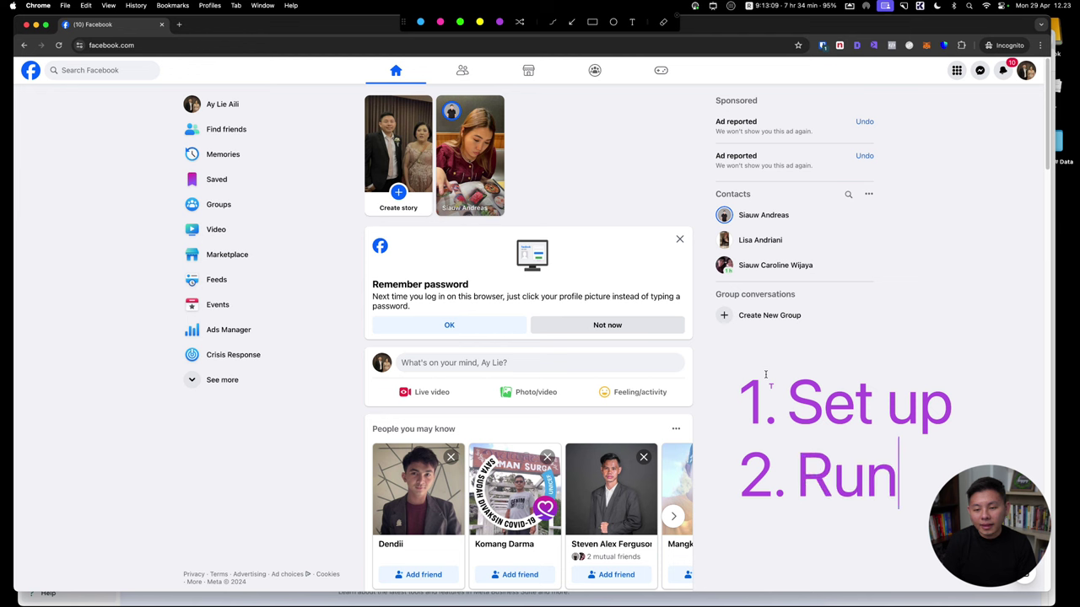
{"action": "type", "text": "ning & strategi"}
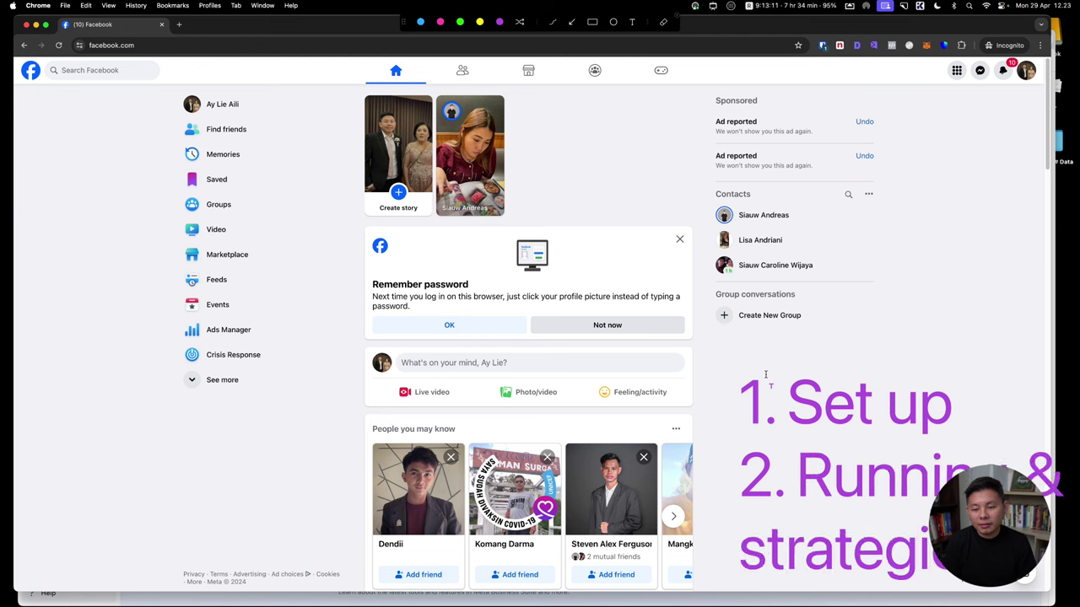
{"action": "type", "text": "c"}
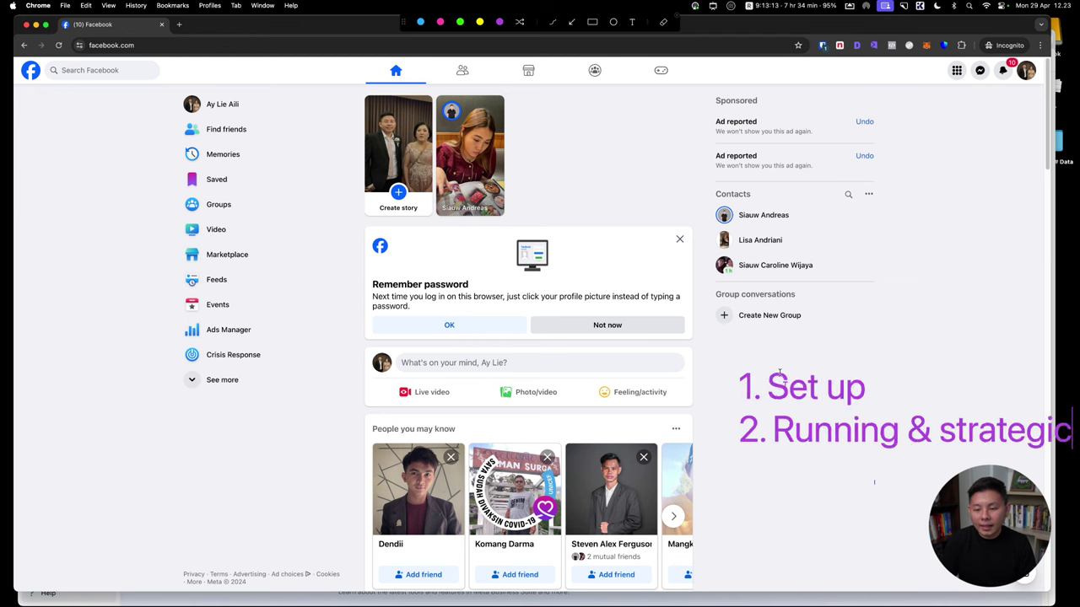
{"action": "key", "text": "Return"}
{"action": "type", "text": "3. Reviu"}
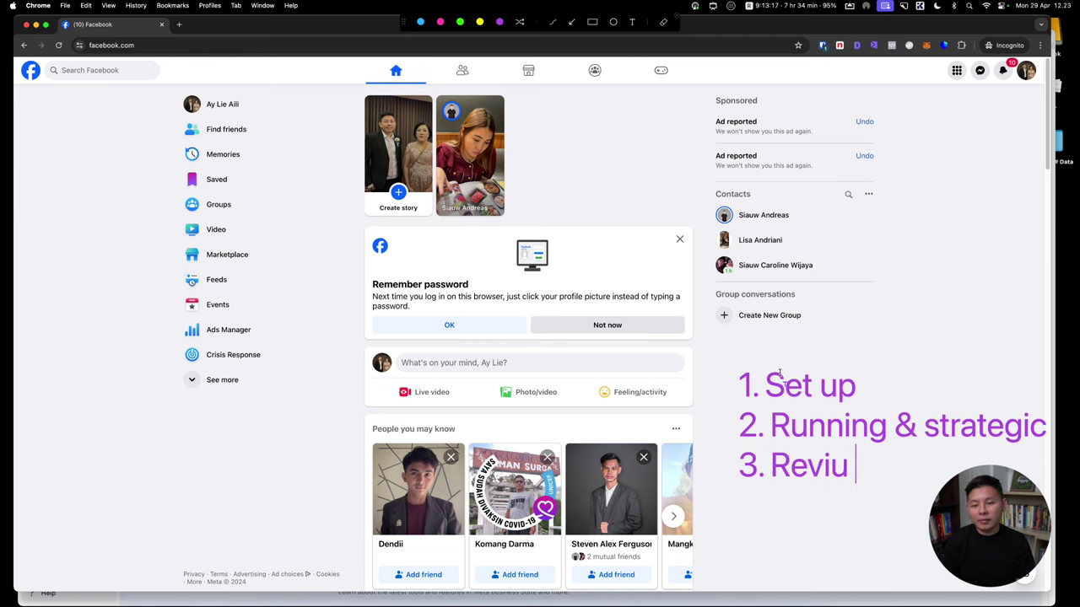
{"action": "key", "text": "BackSpace"}
{"action": "key", "text": "BackSpace"}
{"action": "key", "text": "BackSpace"}
{"action": "key", "text": "BackSpace"}
{"action": "key", "text": "BackSpace"}
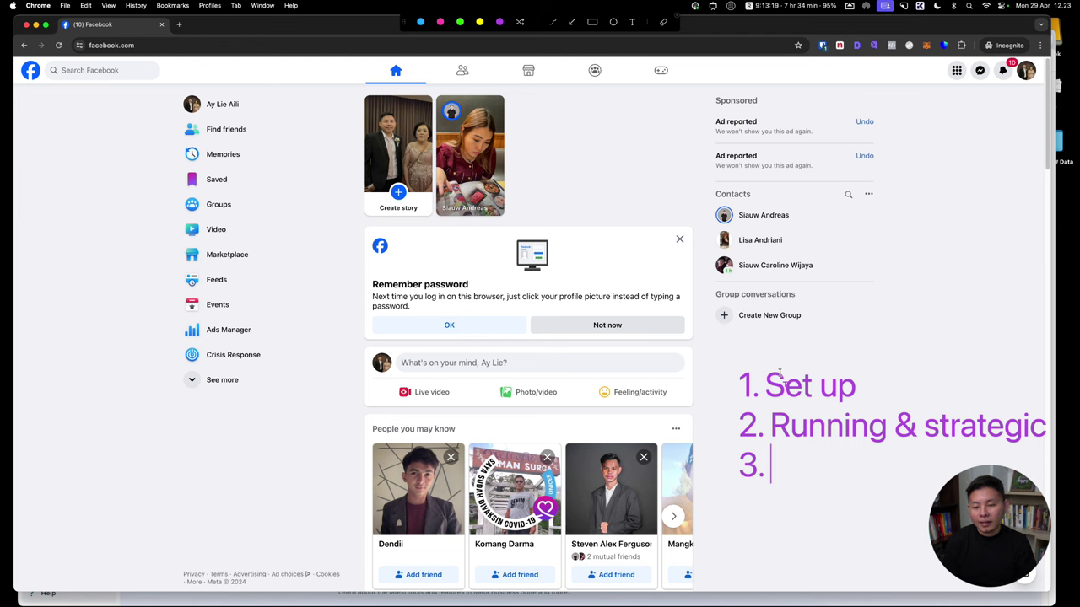
Reword the notes into '2. Running & testing' and '3. Strategic', highlight line 1, then clear them
{"action": "left_click", "coordinate": [921, 424]}
{"action": "type", "text": "testing"}
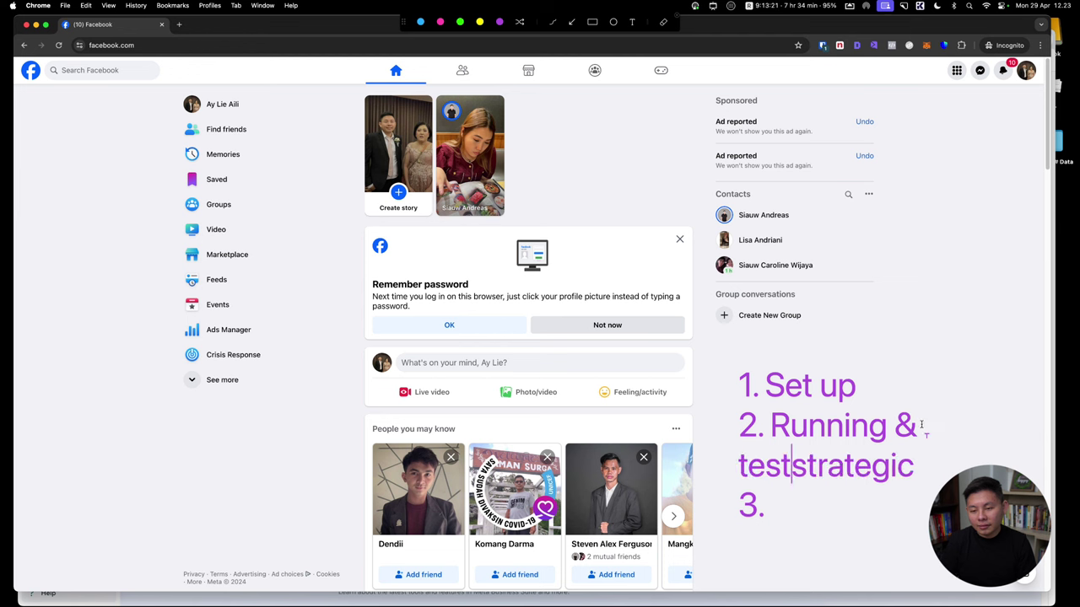
{"action": "key", "text": "Return"}
{"action": "type", "text": "3."}
{"action": "key", "text": "Right"}
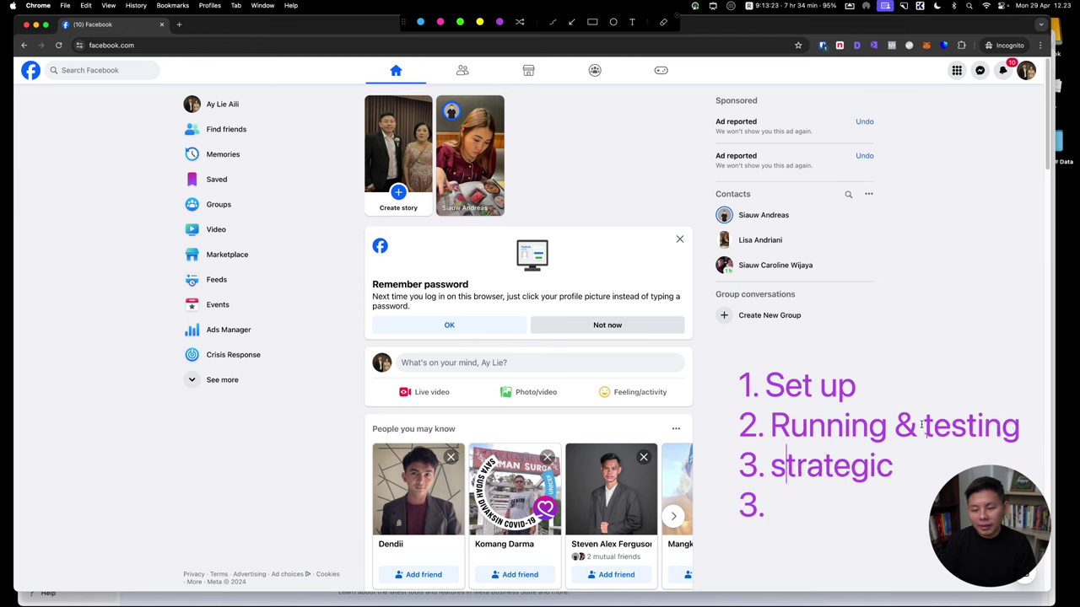
{"action": "key", "text": "BackSpace"}
{"action": "type", "text": "S"}
{"action": "key", "text": "Down"}
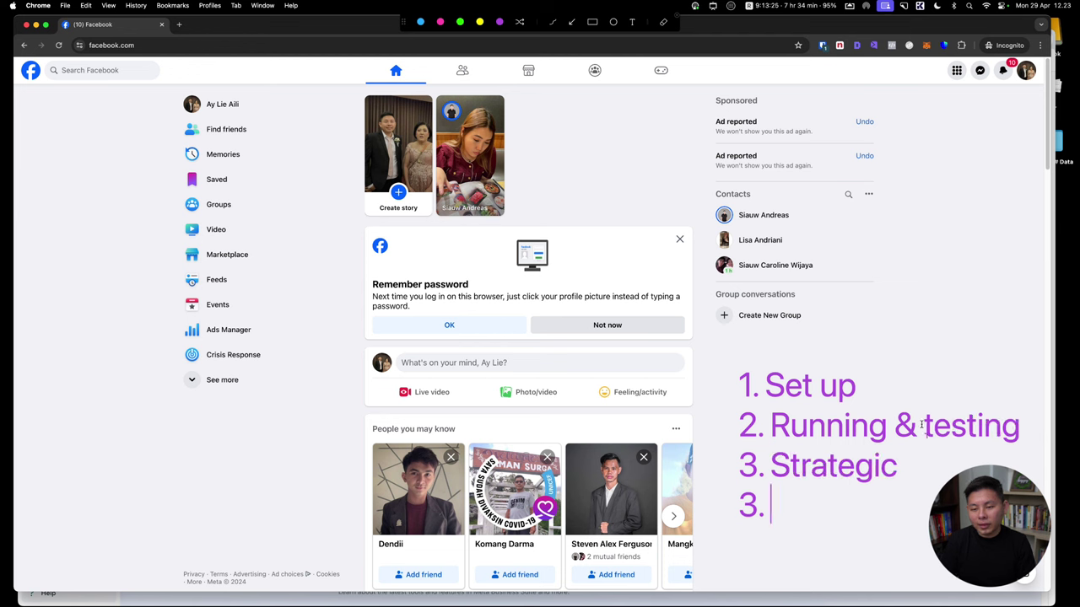
{"action": "key", "text": "BackSpace"}
{"action": "key", "text": "BackSpace"}
{"action": "key", "text": "BackSpace"}
{"action": "type", "text": "4. R"}
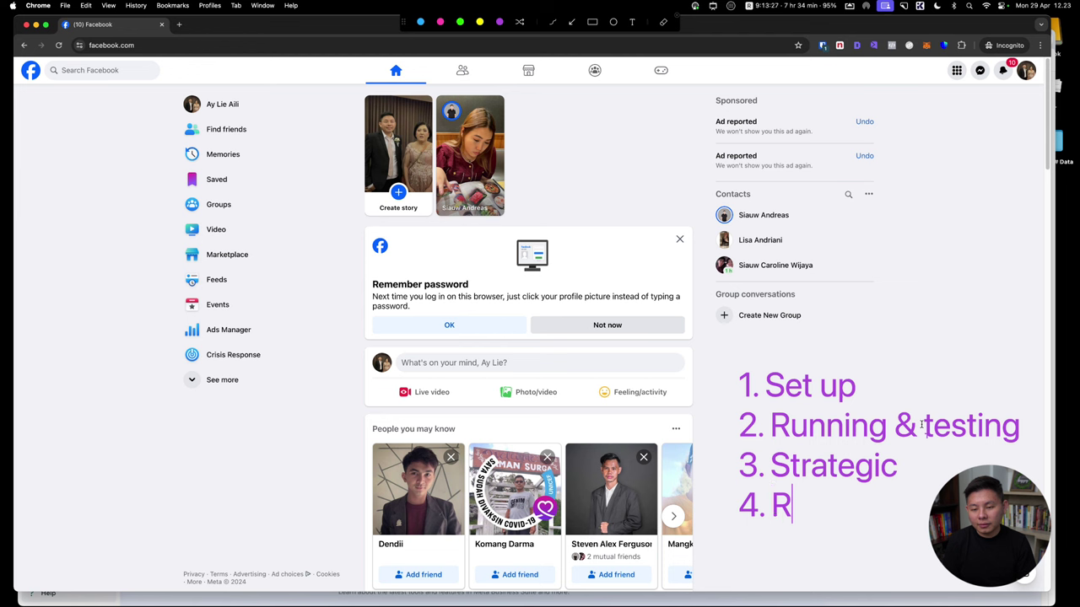
{"action": "key", "text": "BackSpace"}
{"action": "key", "text": "BackSpace"}
{"action": "key", "text": "BackSpace"}
{"action": "key", "text": "BackSpace"}
{"action": "key", "text": "BackSpace"}
{"action": "type", "text": "& reviu"}
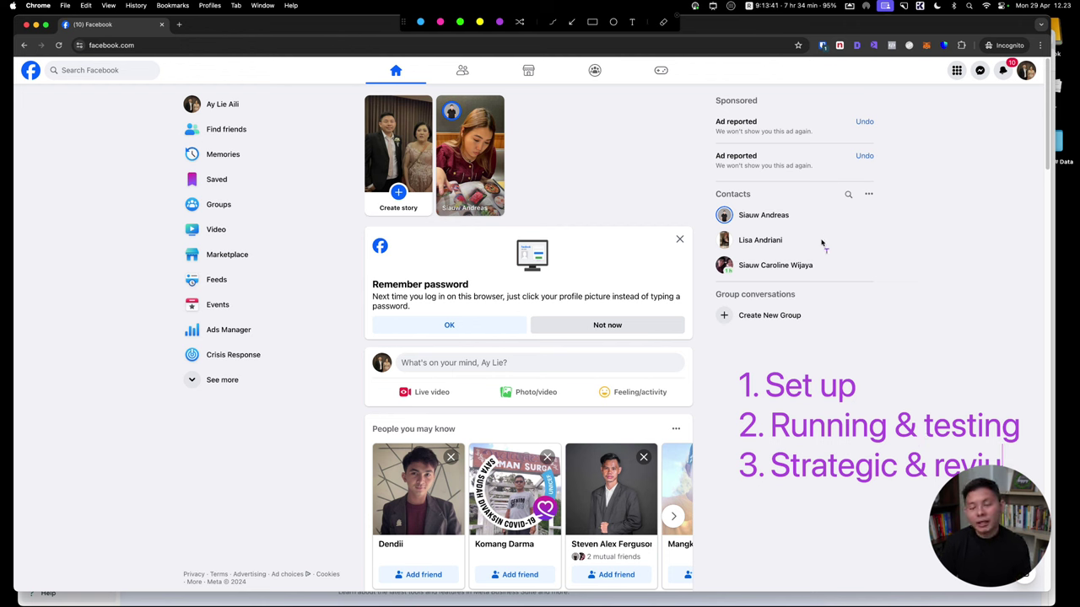
{"action": "left_click_drag", "start_coordinate": [856, 382], "coordinate": [702, 397]}
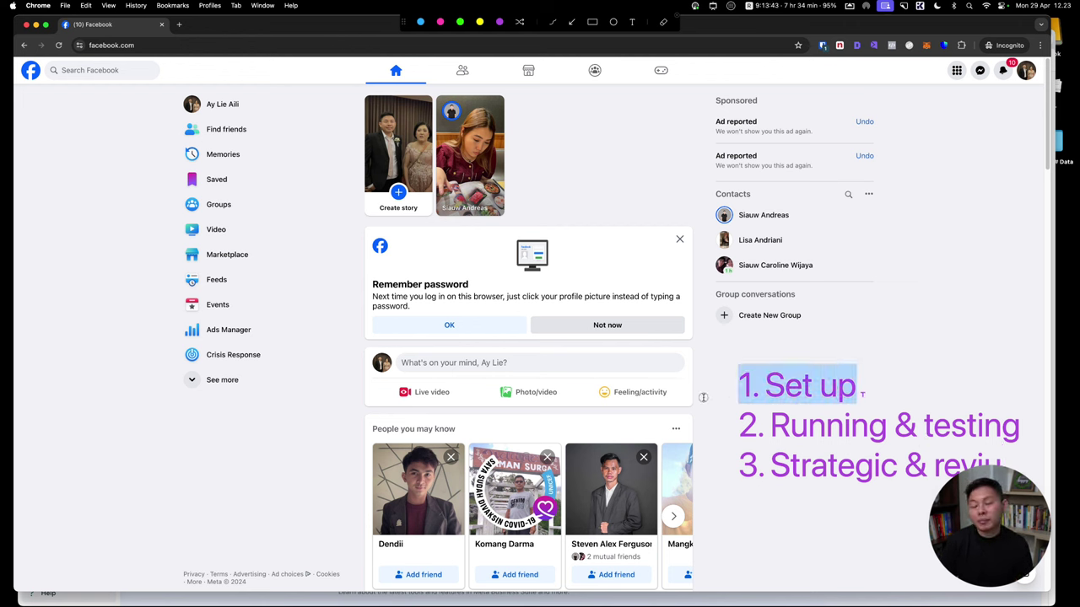
{"action": "key", "text": "Escape"}
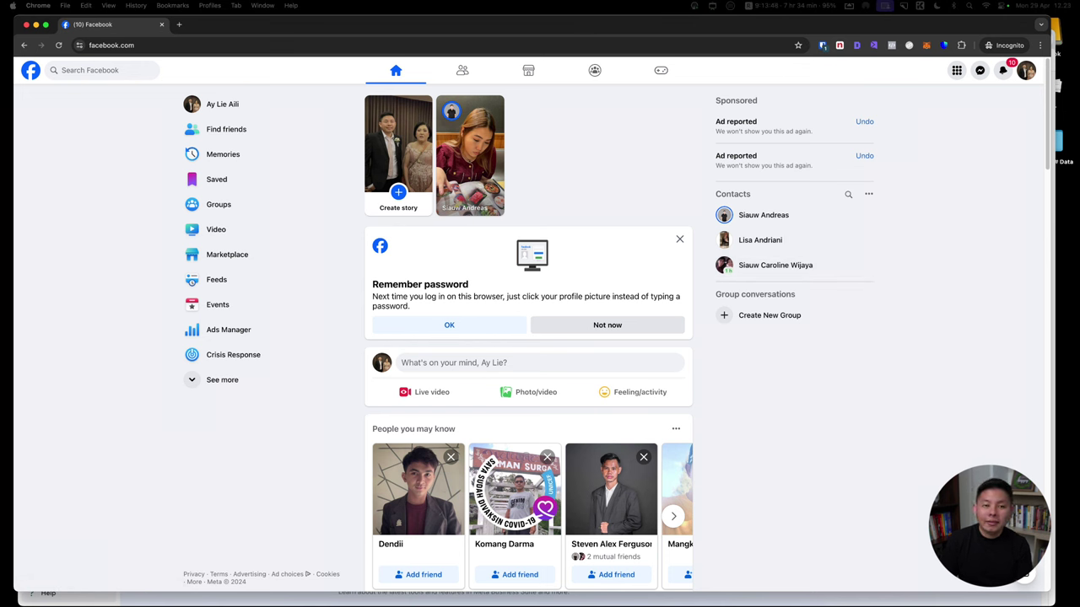
Go from the profile back to Home and reach Pages through the main menu
{"action": "left_click", "coordinate": [222, 104]}
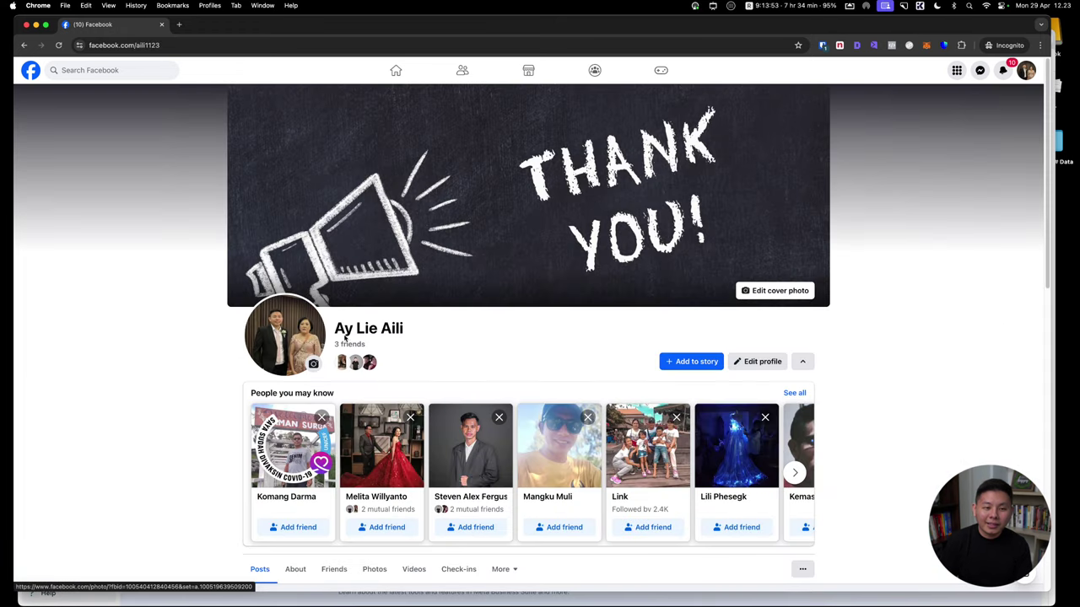
{"action": "left_click", "coordinate": [398, 83]}
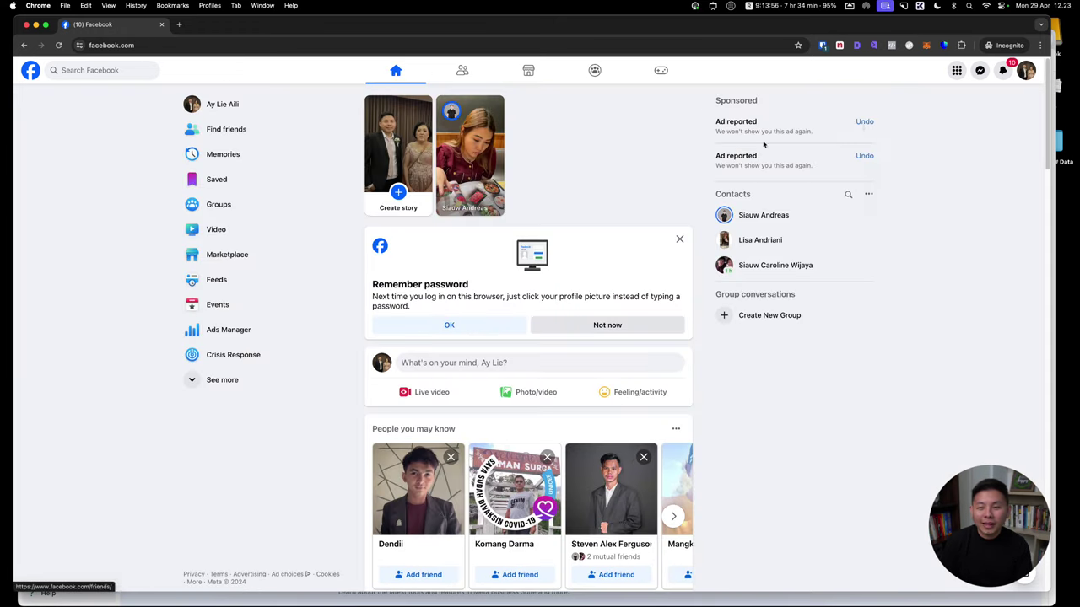
{"action": "left_click", "coordinate": [958, 72]}
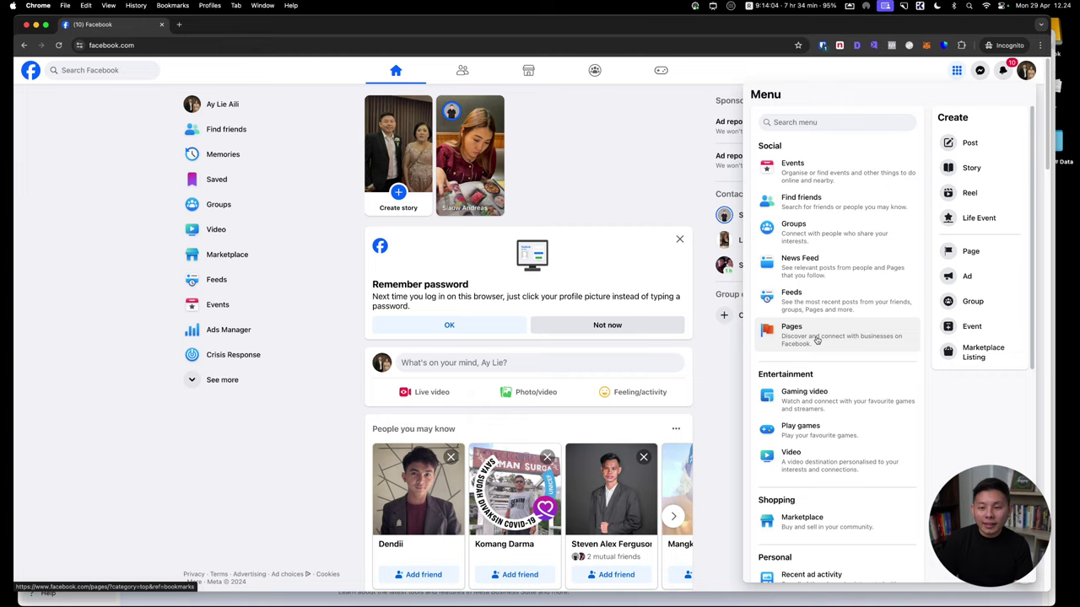
{"action": "left_click", "coordinate": [817, 340]}
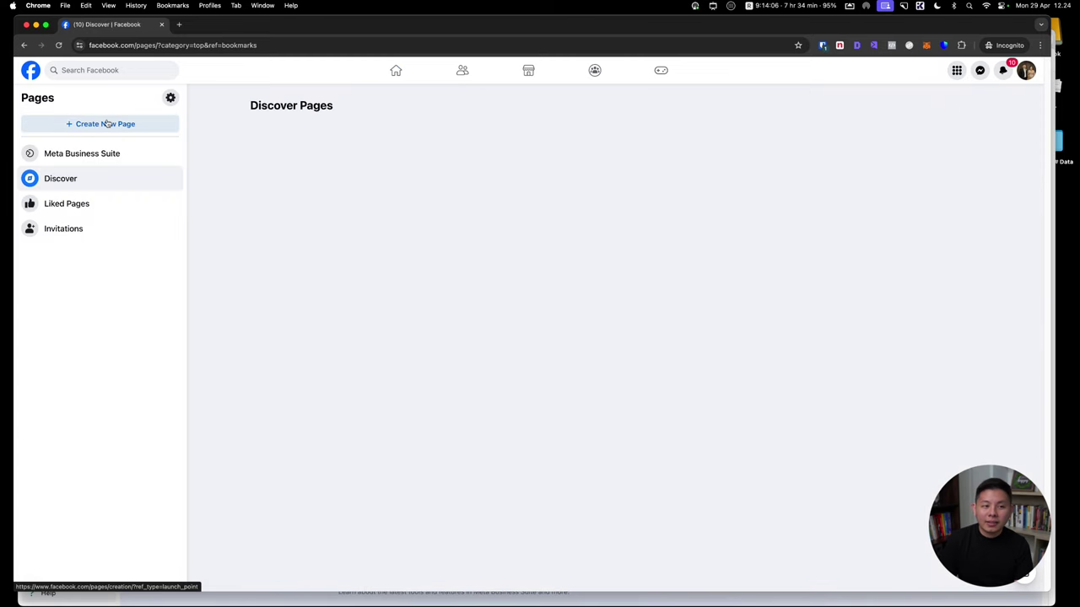
Create a Page named 'Sarang Burung Walet' with the Food and drink category
{"action": "left_click", "coordinate": [114, 123]}
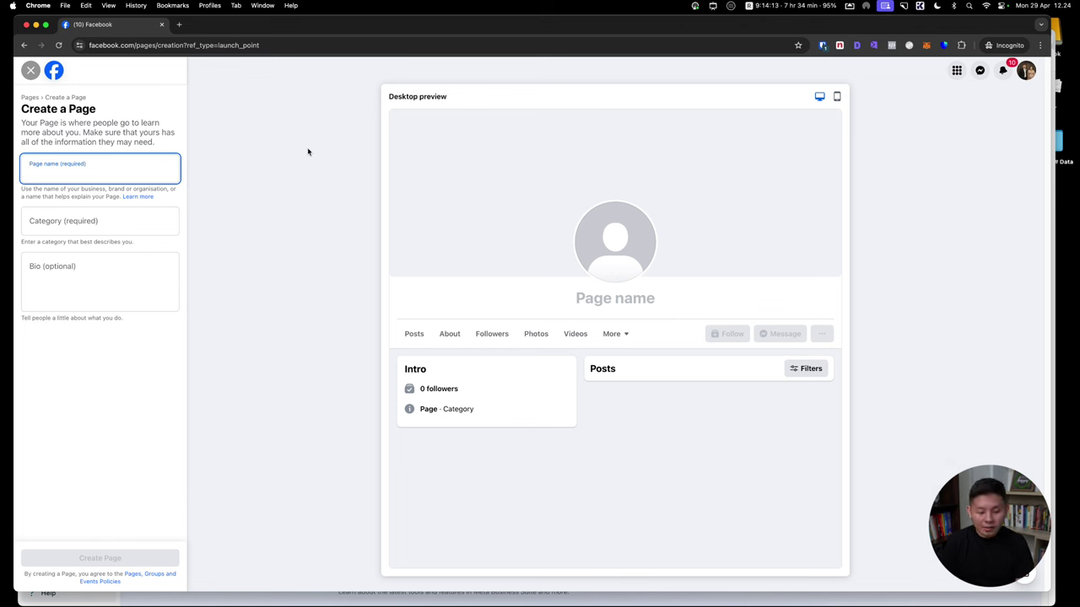
{"action": "type", "text": "S"}
{"action": "key", "text": "BackSpace"}
{"action": "type", "text": "S"}
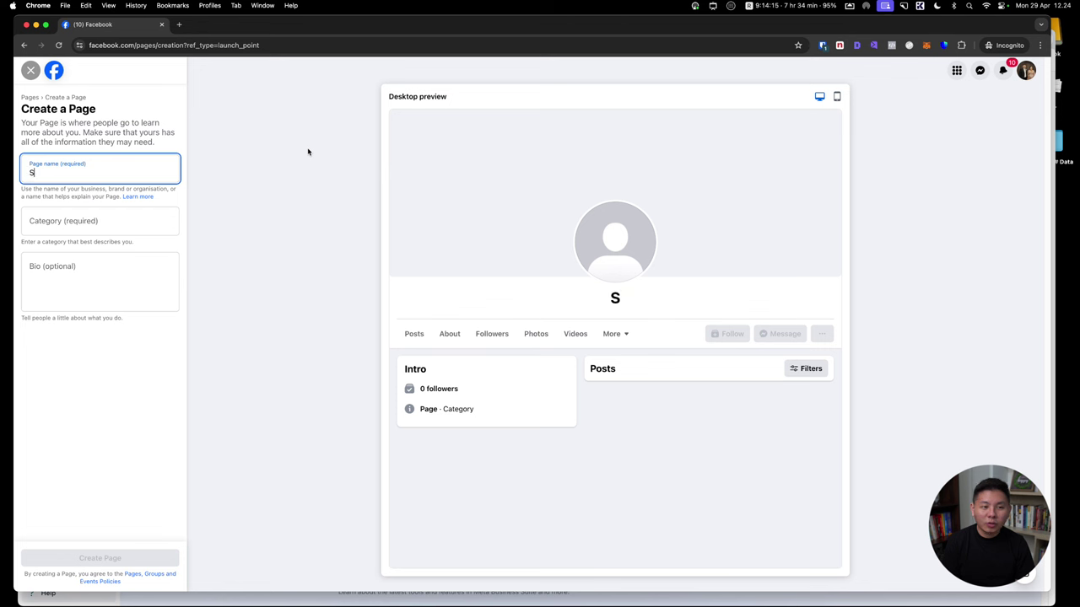
{"action": "type", "text": "arang Burung Walet"}
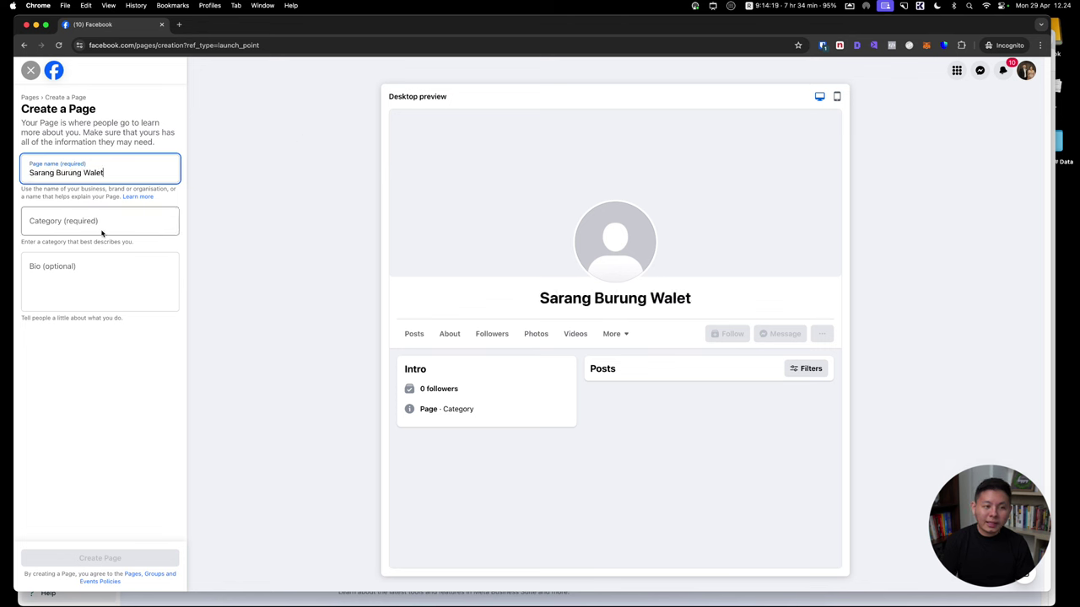
{"action": "left_click", "coordinate": [104, 227]}
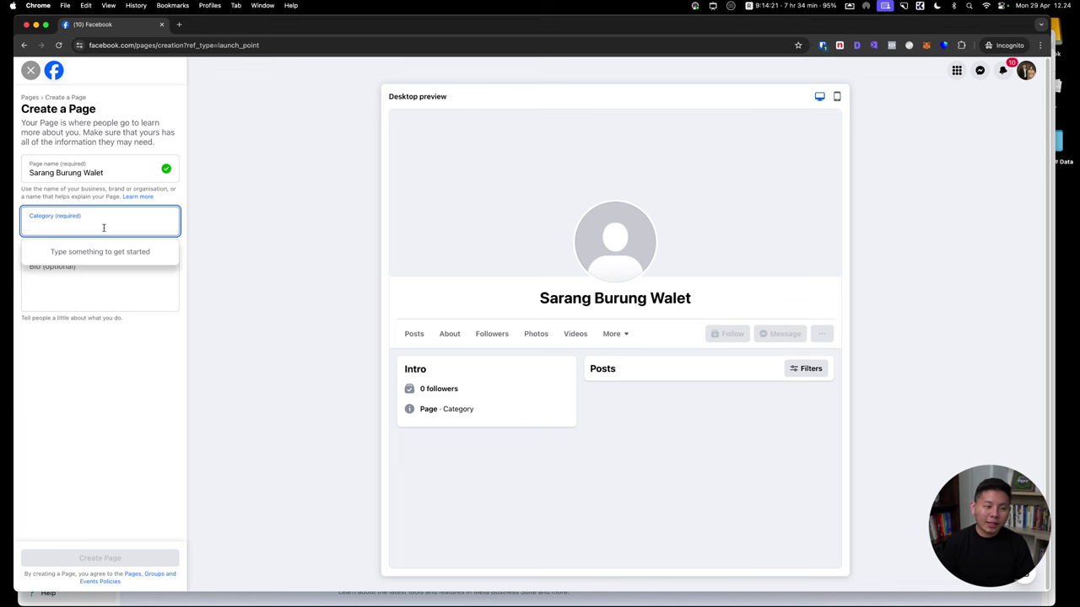
{"action": "type", "text": "food"}
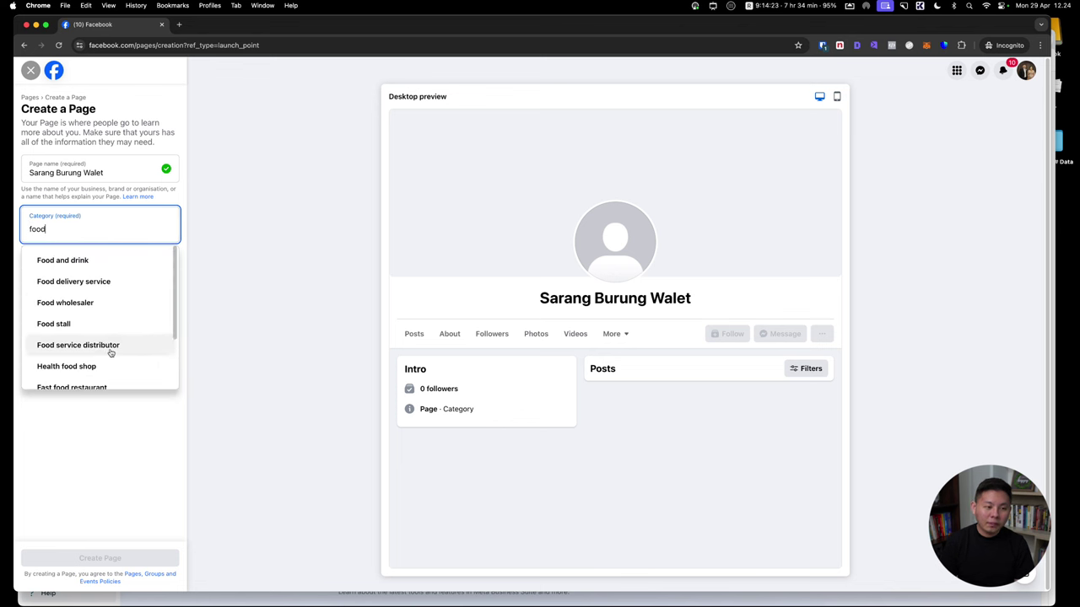
{"action": "scroll", "coordinate": [114, 363], "scroll_direction": "down", "scroll_amount": 2}
{"action": "scroll", "coordinate": [84, 304], "scroll_direction": "up", "scroll_amount": 2}
{"action": "left_click", "coordinate": [70, 263]}
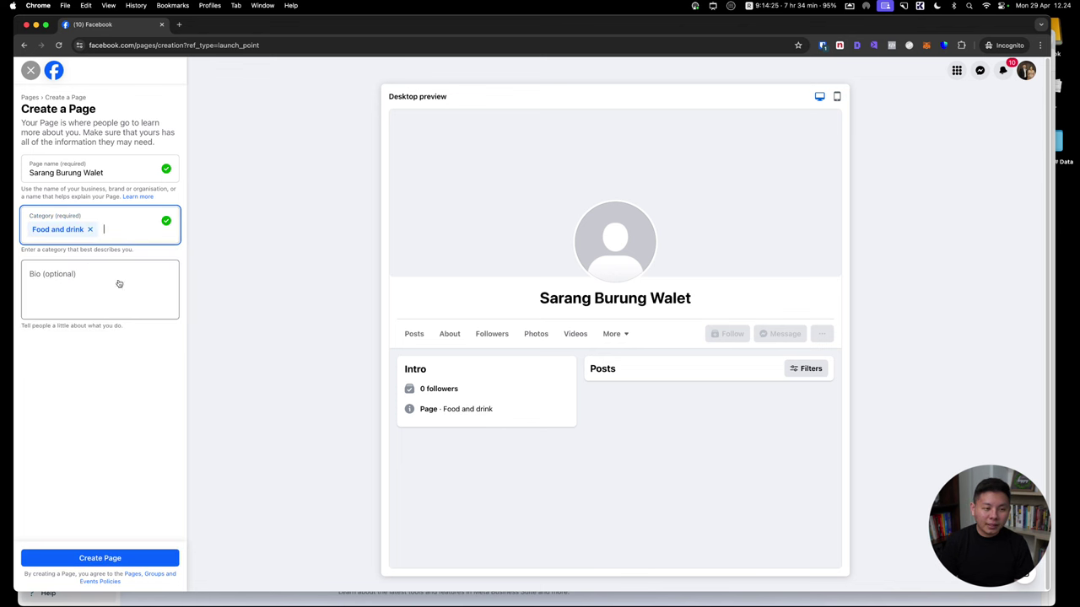
{"action": "left_click", "coordinate": [90, 284]}
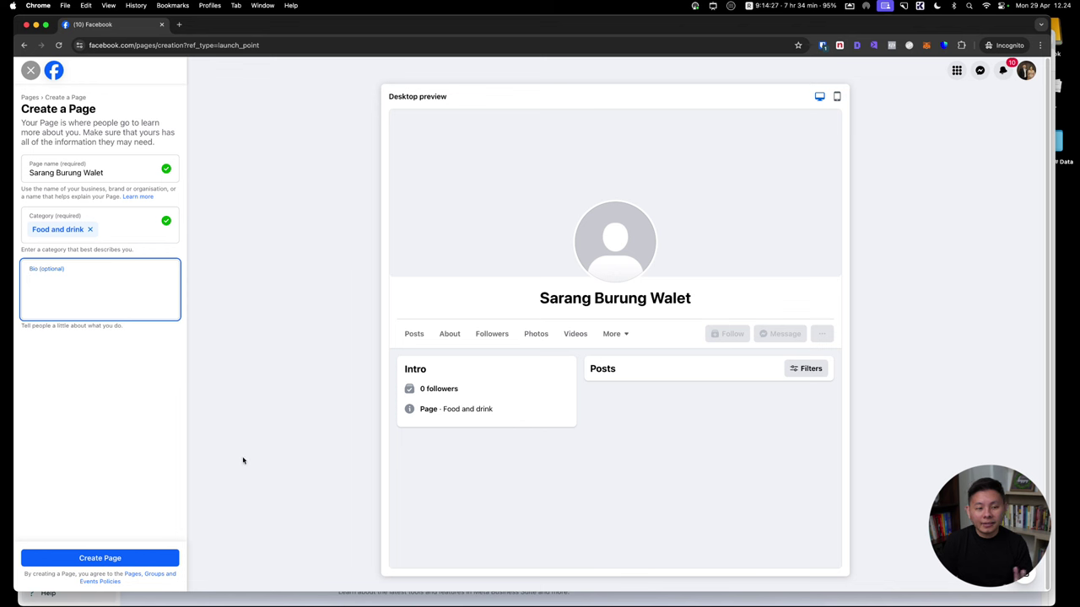
{"action": "left_click", "coordinate": [144, 560]}
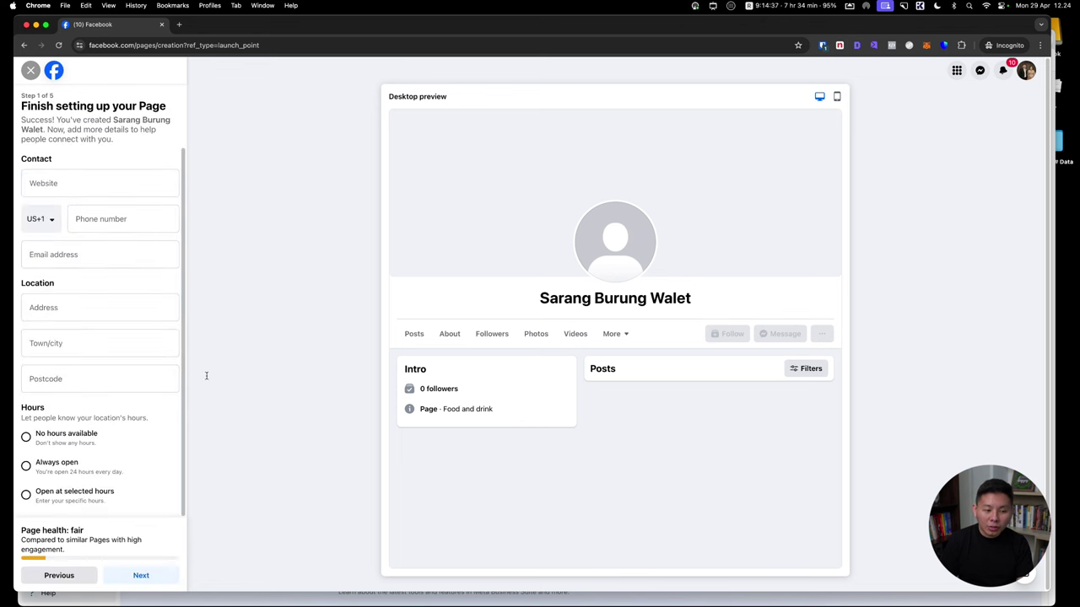
Complete the remaining Page setup steps, skipping the WhatsApp connection, and finish
{"action": "scroll", "coordinate": [115, 362], "scroll_direction": "down", "scroll_amount": 1}
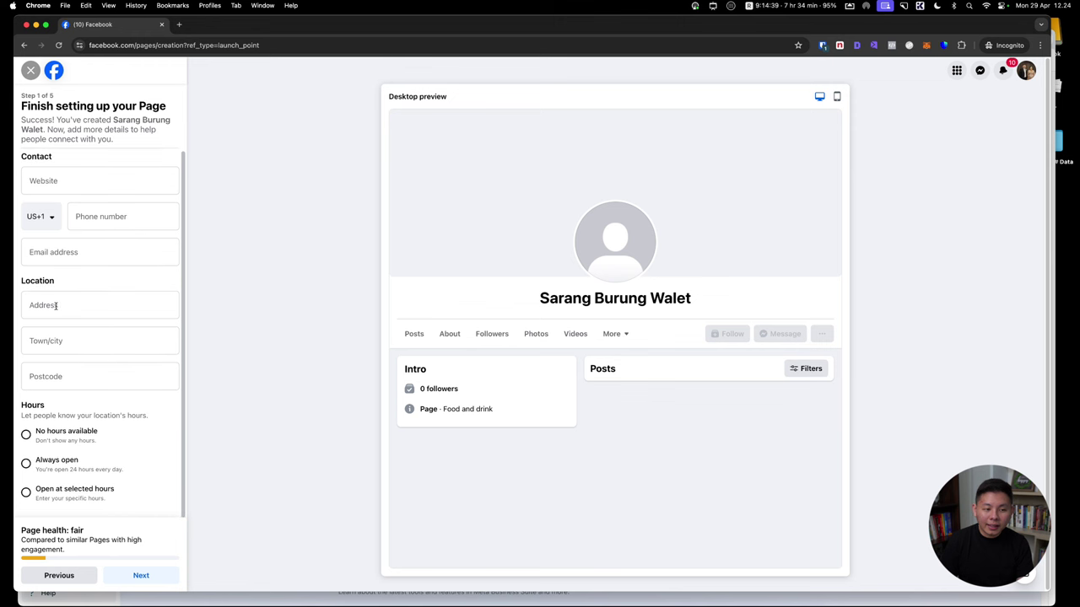
{"action": "left_click", "coordinate": [140, 575]}
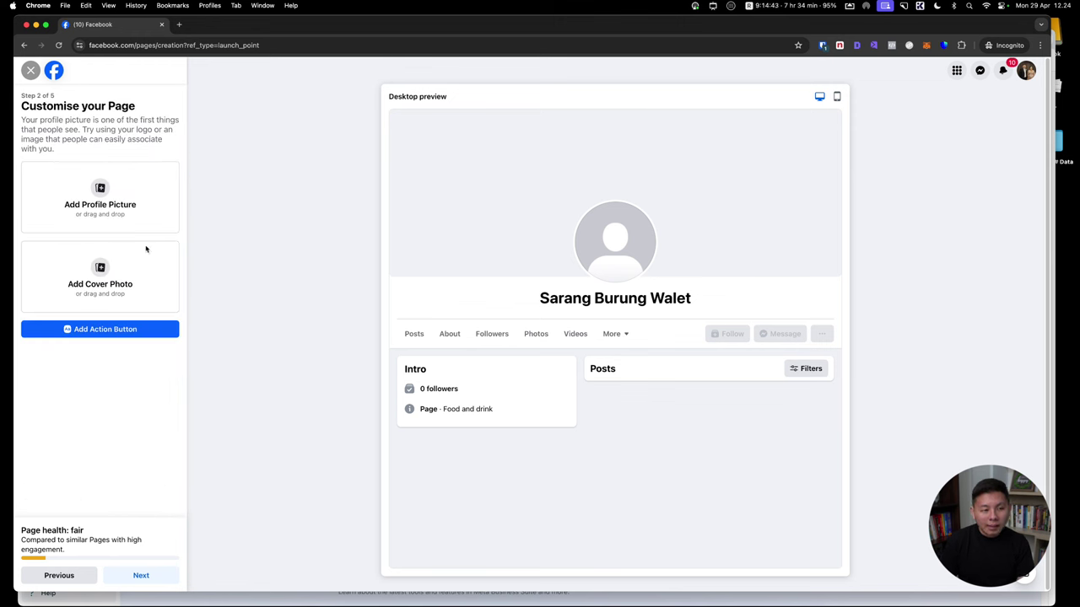
{"action": "left_click", "coordinate": [141, 575]}
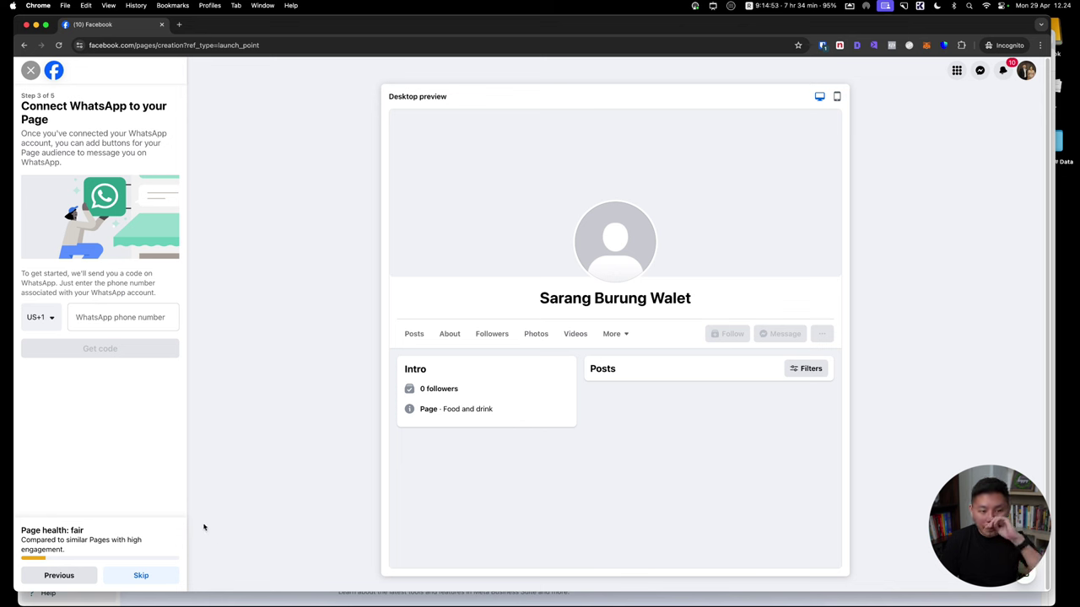
{"action": "left_click", "coordinate": [154, 576]}
{"action": "left_click", "coordinate": [154, 576]}
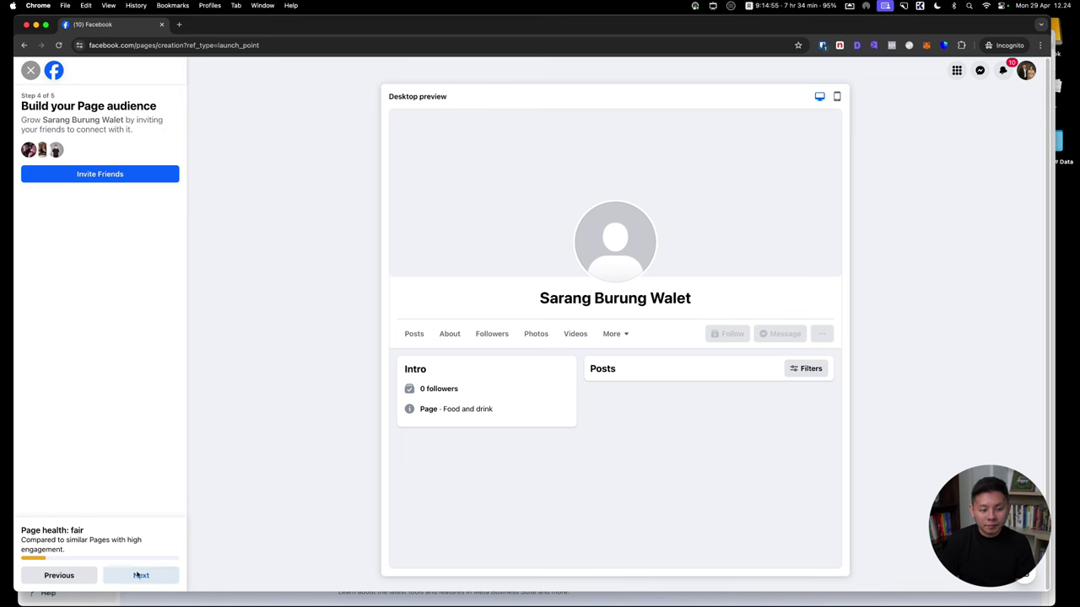
{"action": "left_click", "coordinate": [137, 578]}
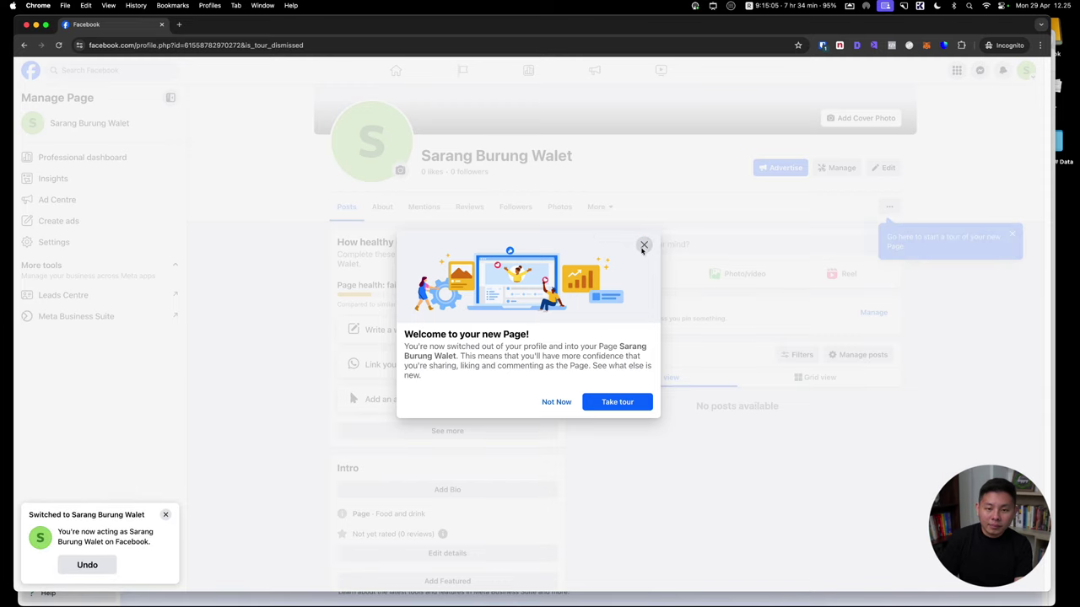
Close the new-Page welcome dialog and the Page tour tip
{"action": "left_click", "coordinate": [642, 245]}
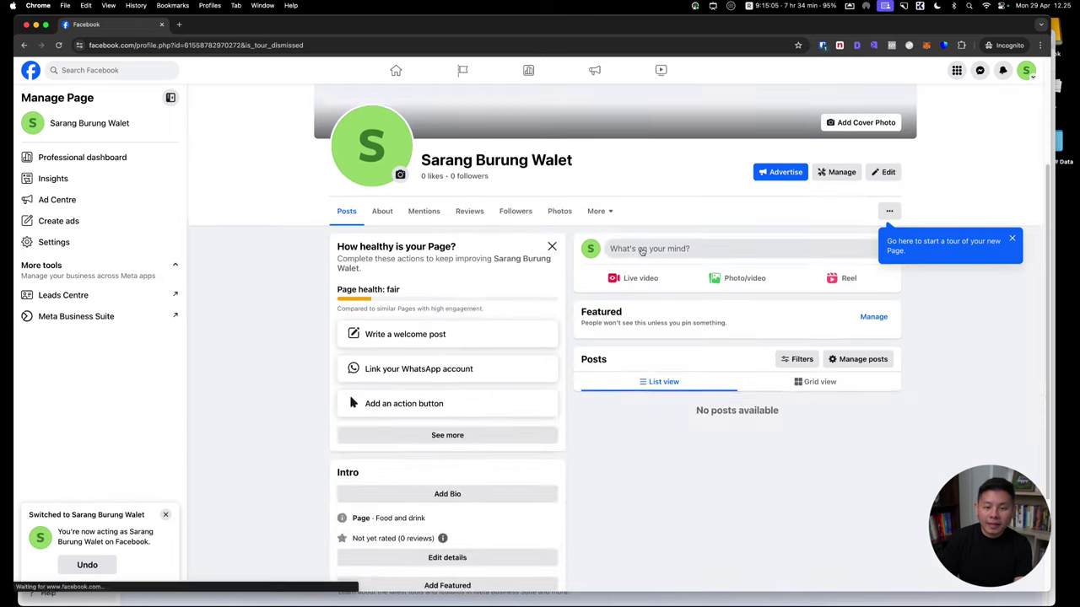
{"action": "left_click", "coordinate": [1009, 410]}
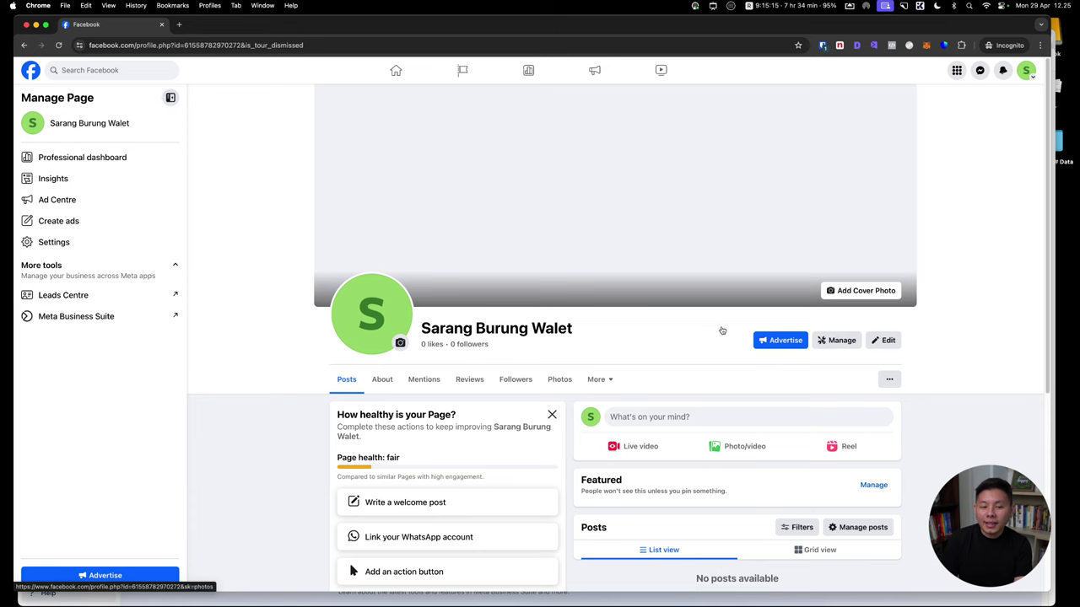
{"action": "scroll", "coordinate": [622, 262], "scroll_direction": "down", "scroll_amount": 5}
{"action": "scroll", "coordinate": [483, 360], "scroll_direction": "up", "scroll_amount": 5}
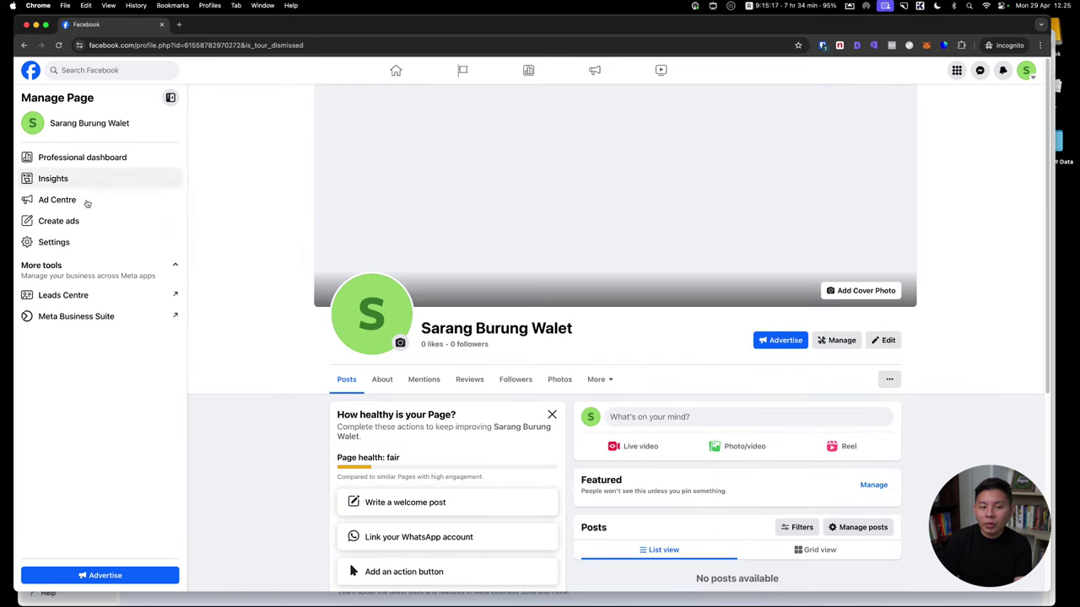
{"action": "left_click", "coordinate": [841, 340]}
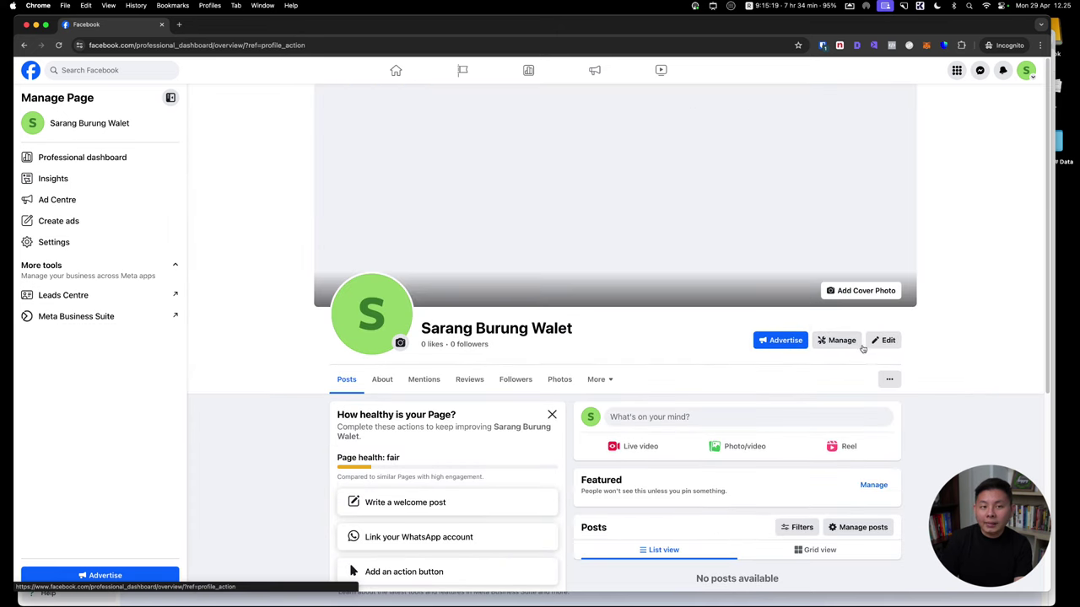
{"action": "scroll", "coordinate": [98, 341], "scroll_direction": "down", "scroll_amount": 3}
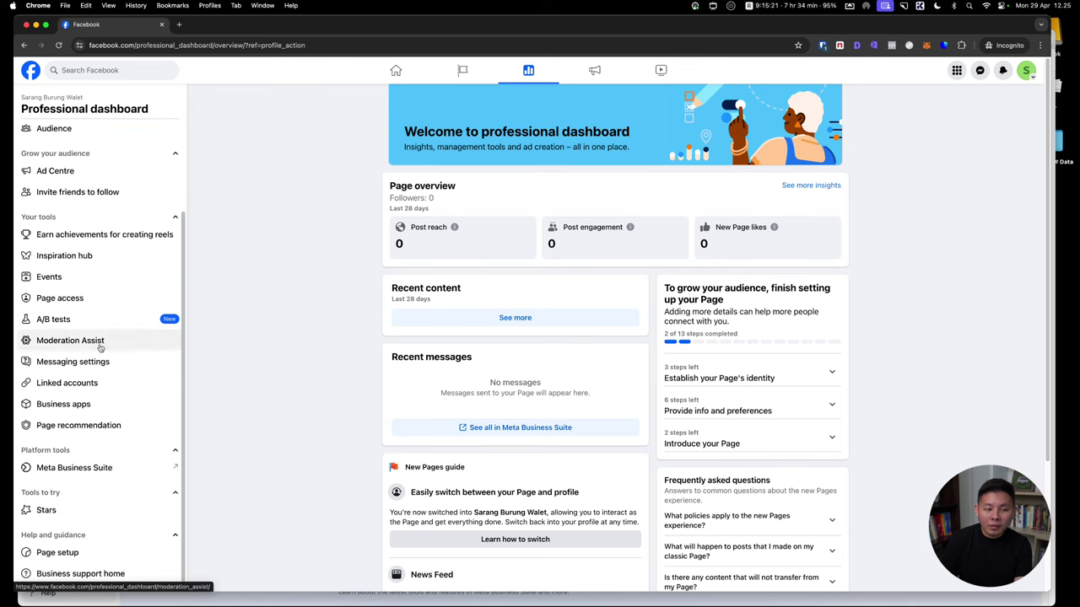
{"action": "left_click", "coordinate": [90, 381]}
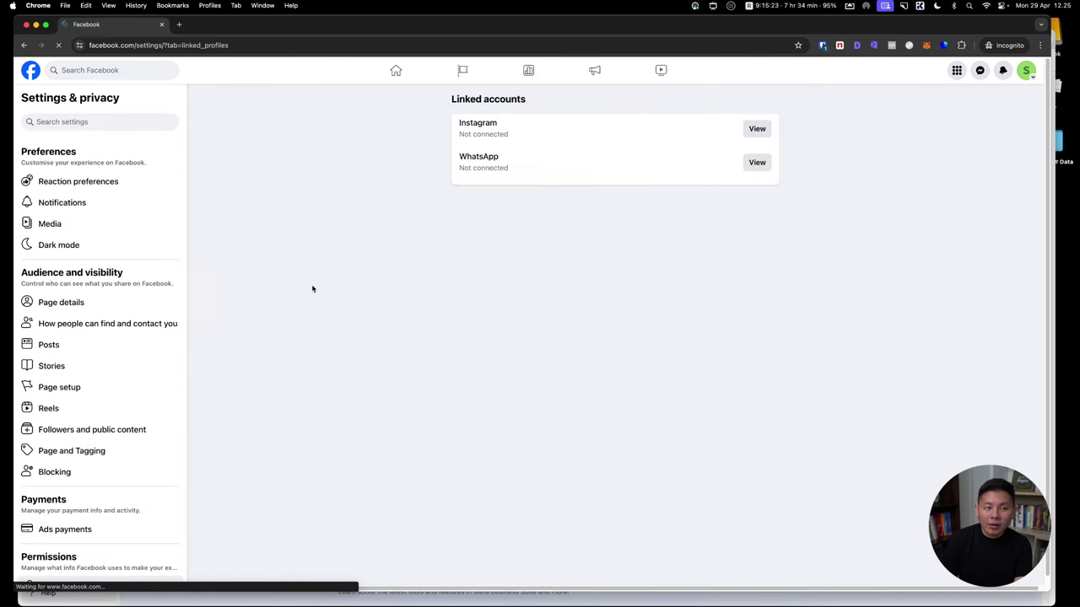
{"action": "left_click", "coordinate": [747, 133]}
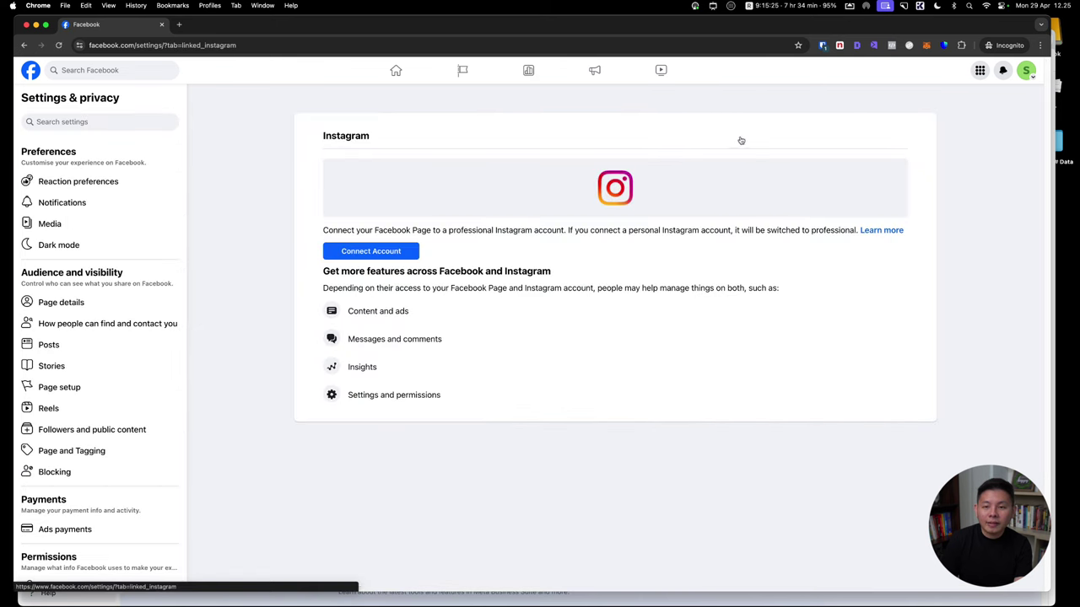
{"action": "left_click", "coordinate": [378, 254]}
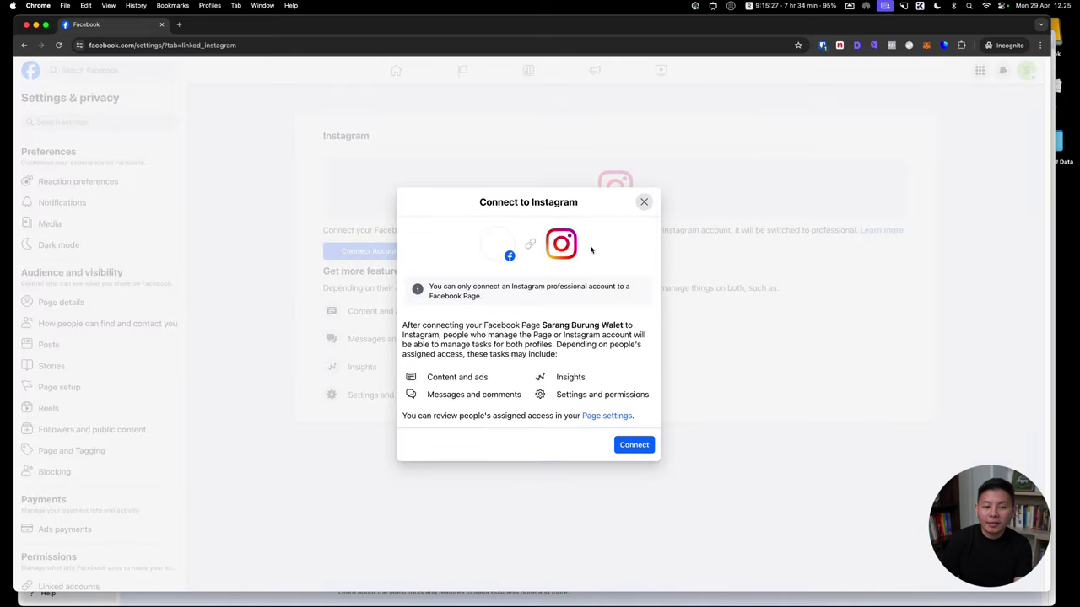
{"action": "left_click", "coordinate": [644, 203]}
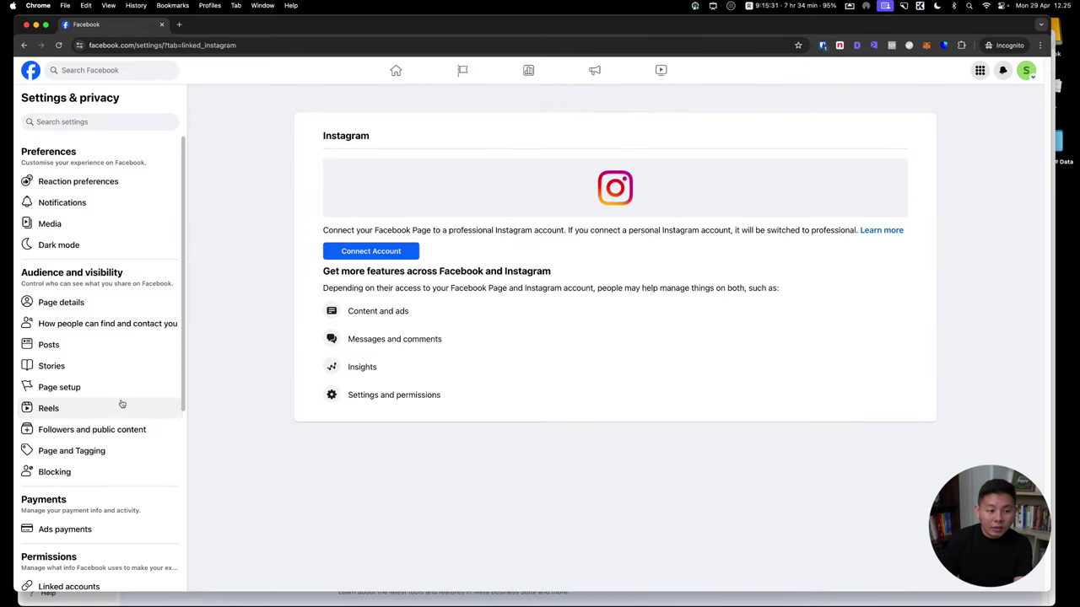
{"action": "scroll", "coordinate": [121, 405], "scroll_direction": "down", "scroll_amount": 5}
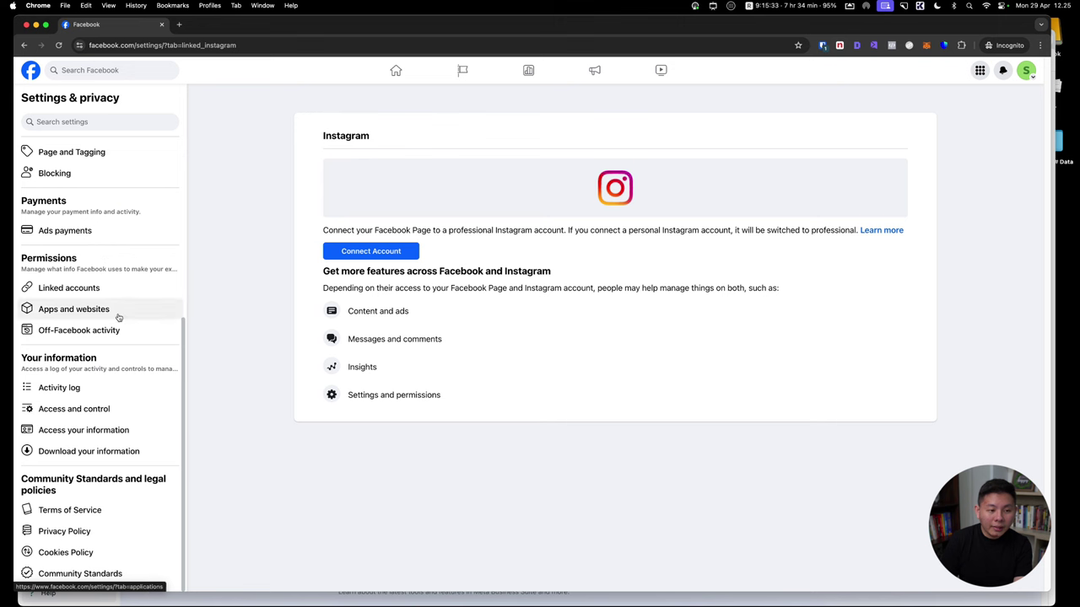
{"action": "left_click", "coordinate": [25, 44]}
{"action": "left_click", "coordinate": [25, 45]}
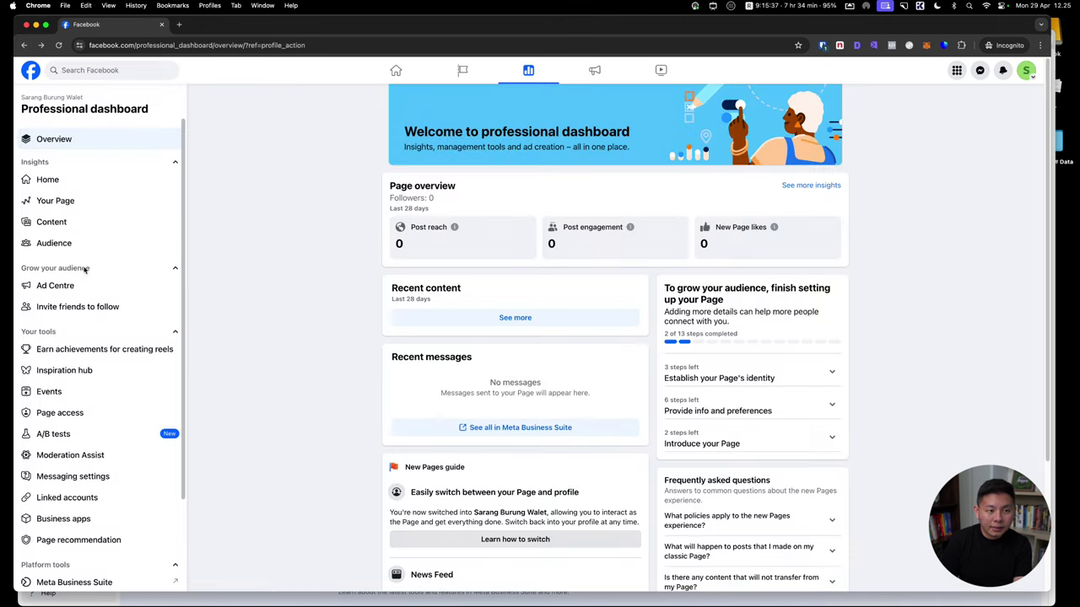
Open Page access from the Professional dashboard sidebar
{"action": "left_click", "coordinate": [60, 413]}
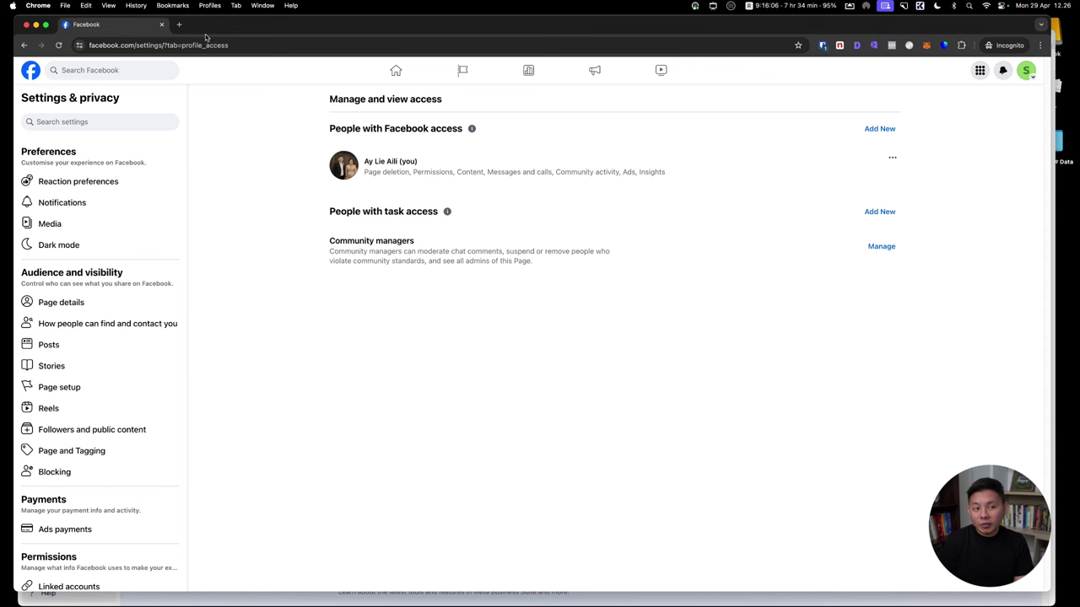
Load Meta Business Suite in a new tab and dismiss its intro message
{"action": "left_click", "coordinate": [179, 23]}
{"action": "type", "text": "business.facebook.com"}
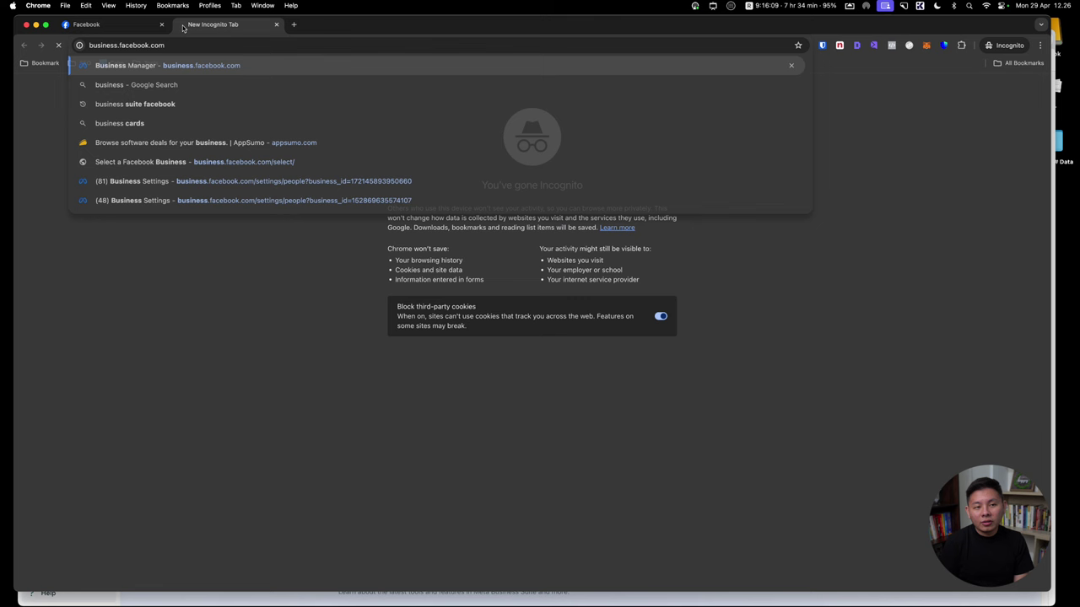
{"action": "key", "text": "Return"}
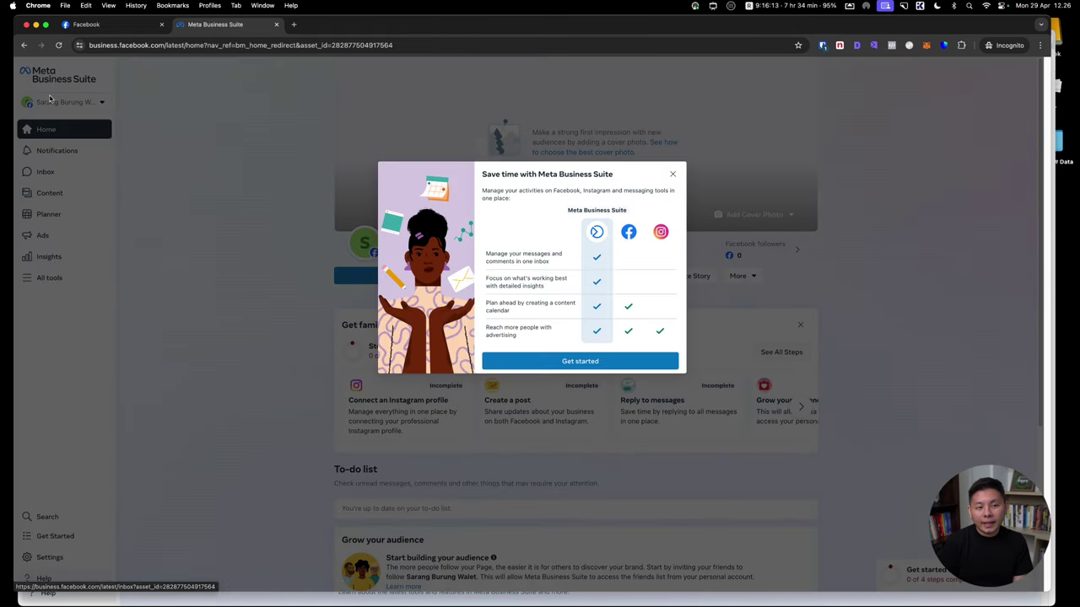
{"action": "left_click", "coordinate": [672, 174]}
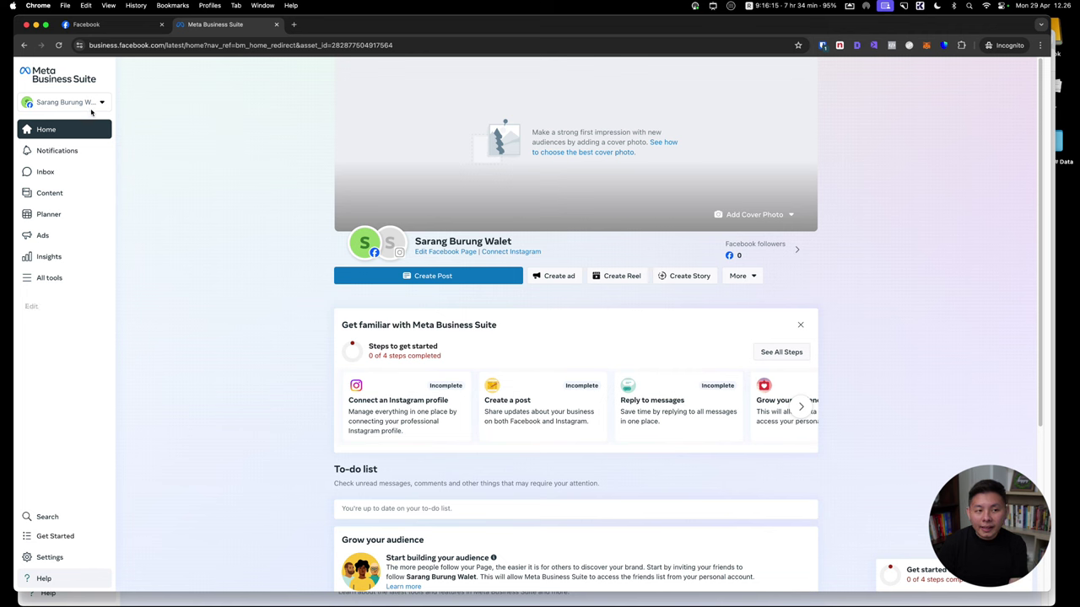
Check the business portfolios list, then launch Ads Manager from All tools
{"action": "left_click", "coordinate": [95, 103]}
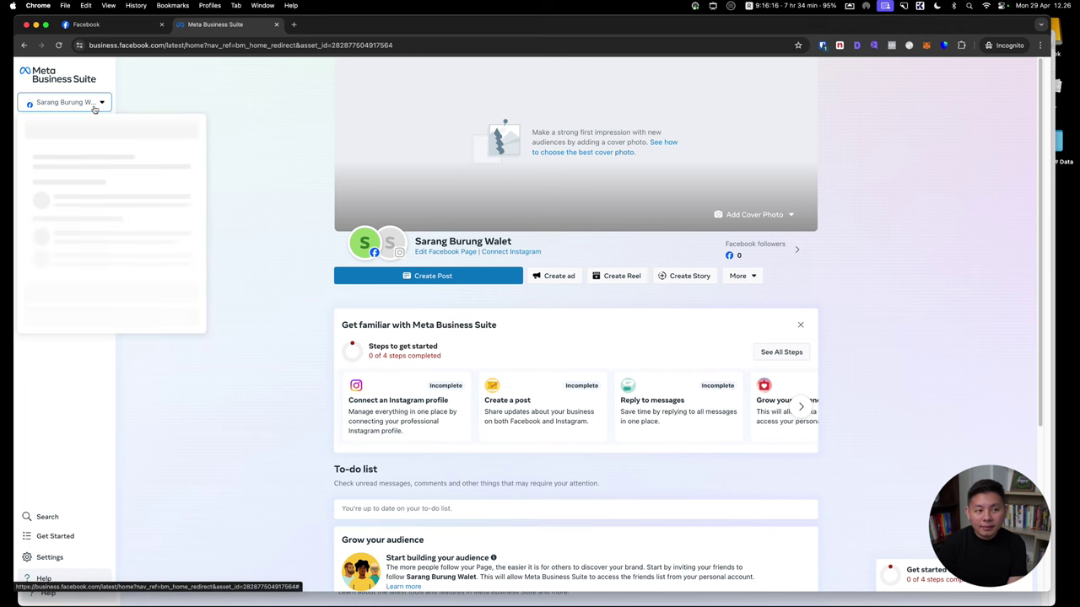
{"action": "left_click", "coordinate": [259, 86]}
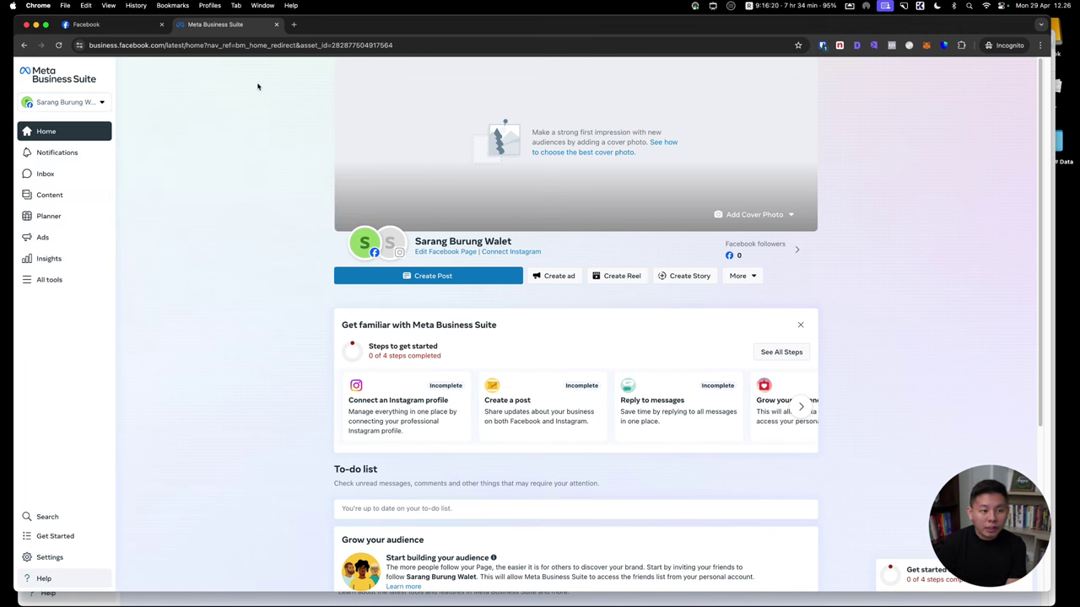
{"action": "left_click", "coordinate": [50, 279]}
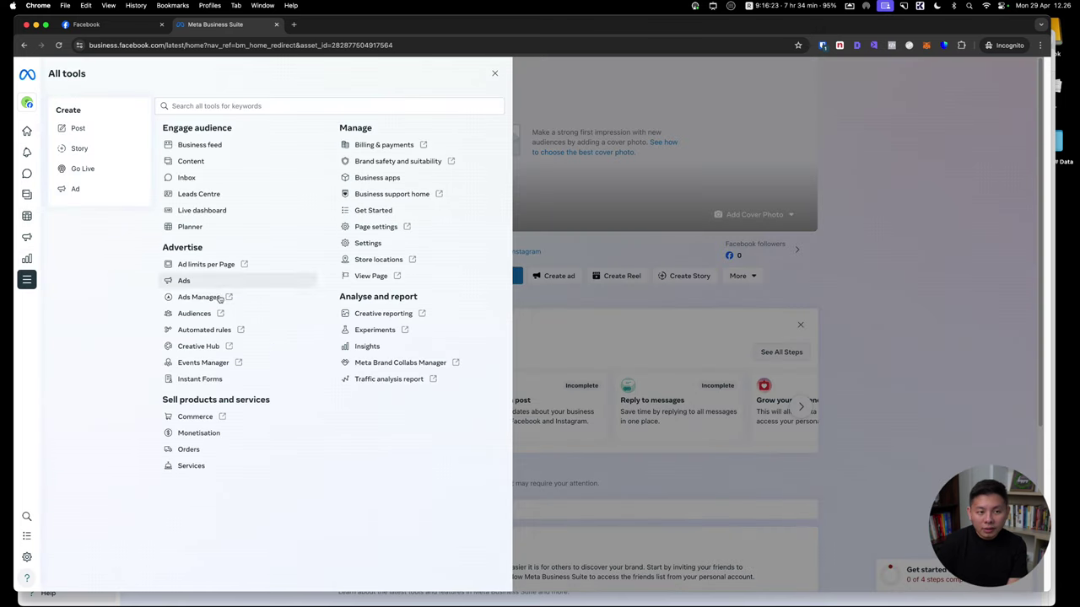
{"action": "left_click", "coordinate": [200, 298]}
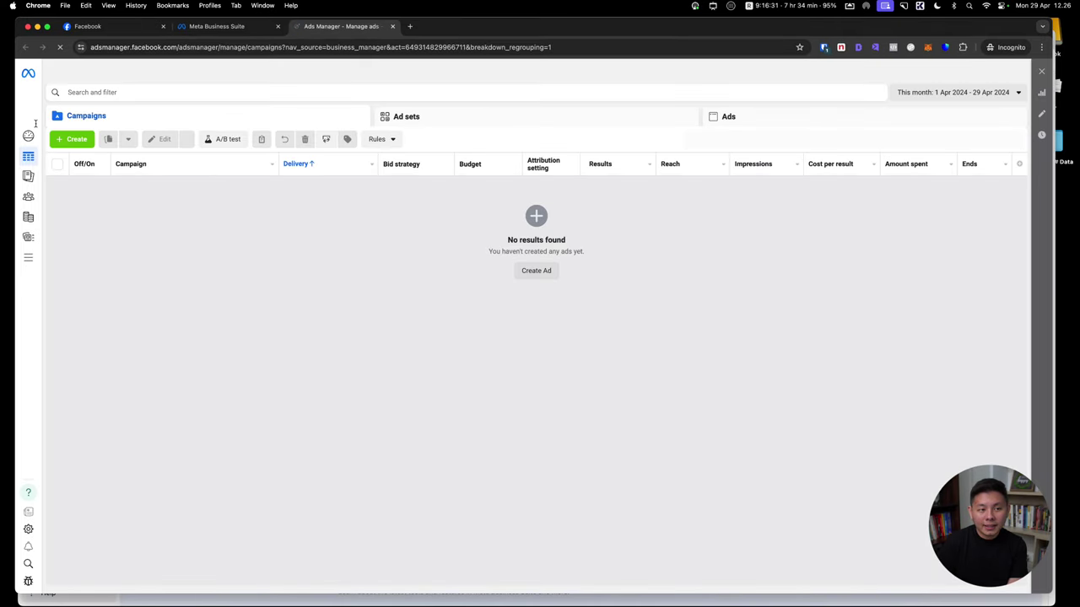
Open the ad account switcher to view available ad accounts and portfolios
{"action": "mouse_move", "coordinate": [32, 122]}
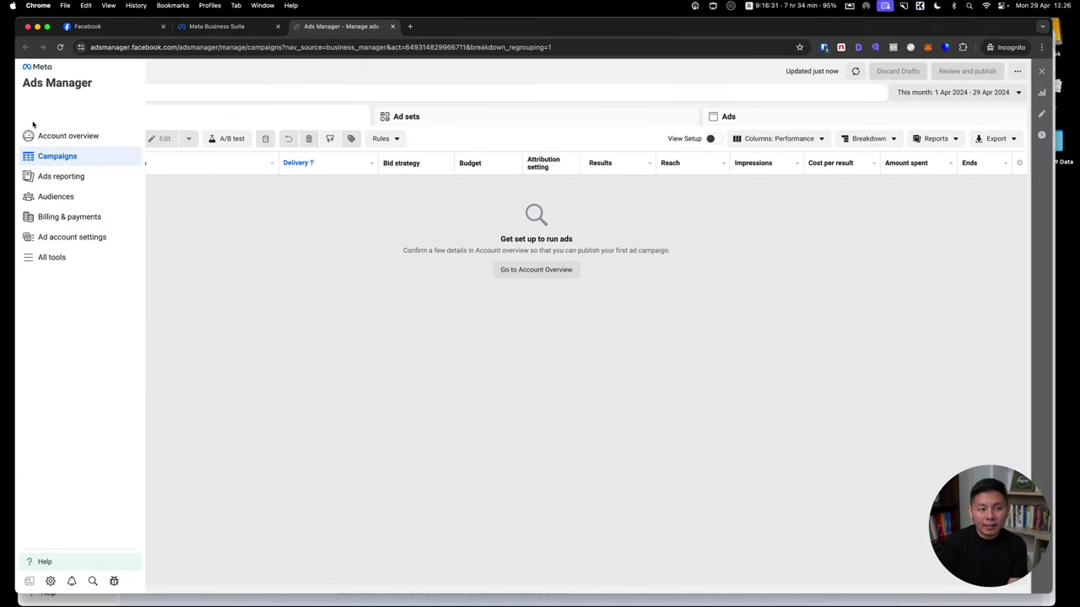
{"action": "left_click", "coordinate": [122, 111]}
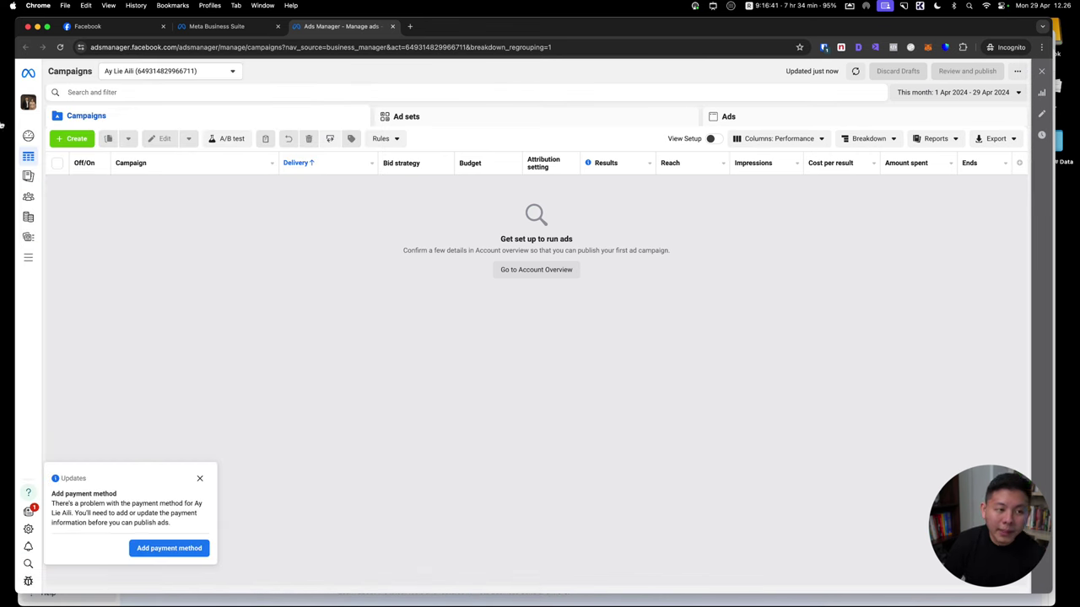
{"action": "left_click", "coordinate": [30, 102]}
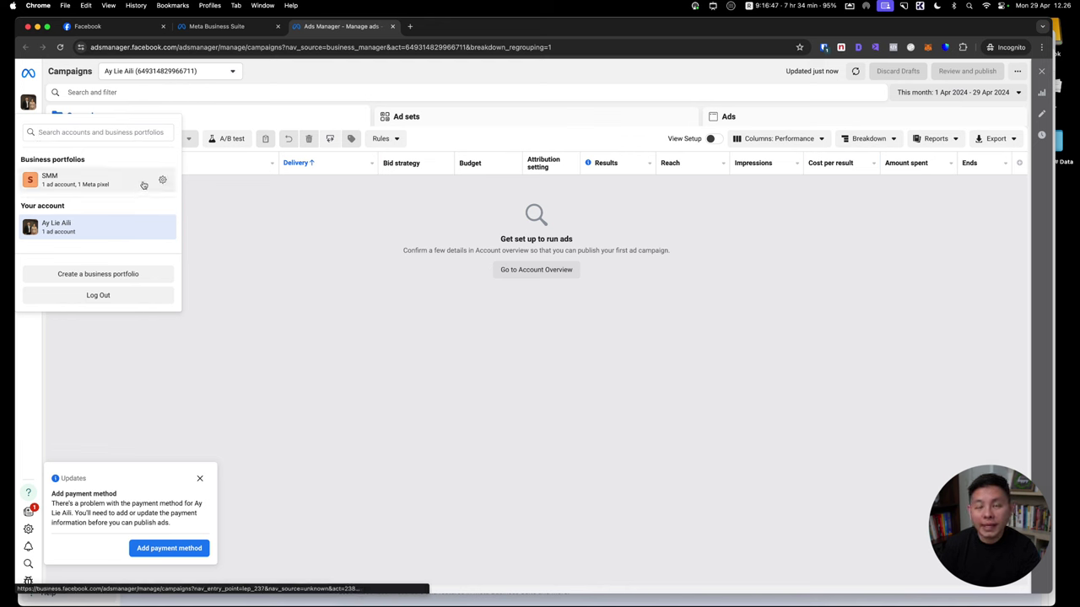
Annotate 'Your account = akun personal', '1. Tidak bisa dibagikan' and 'Business portofolios = akun bisnis'
{"action": "key", "text": "ctrl+alt+a"}
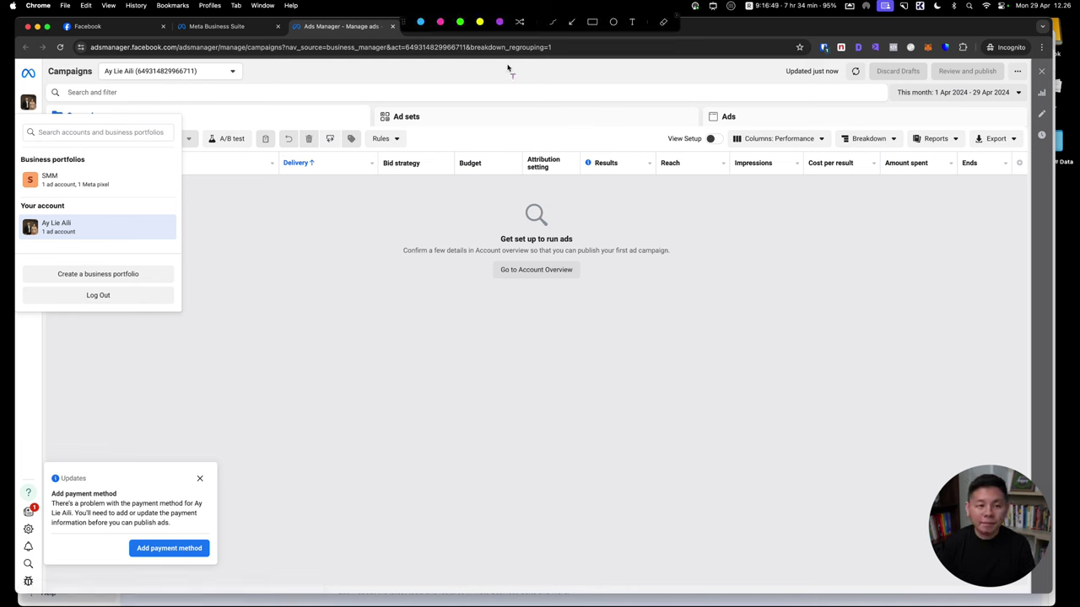
{"action": "left_click", "coordinate": [297, 338]}
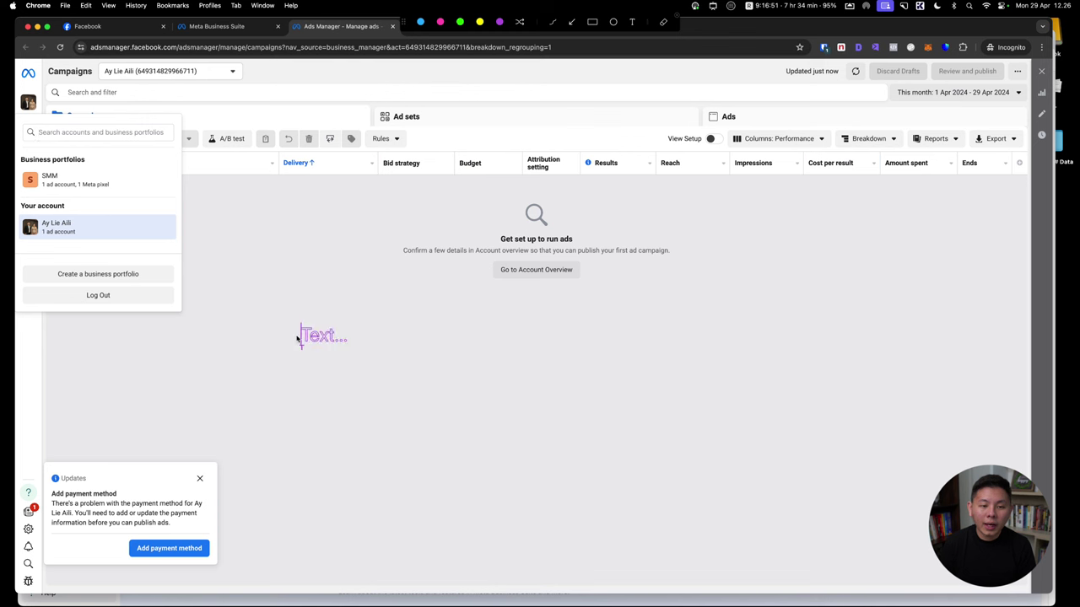
{"action": "type", "text": "Your acc"}
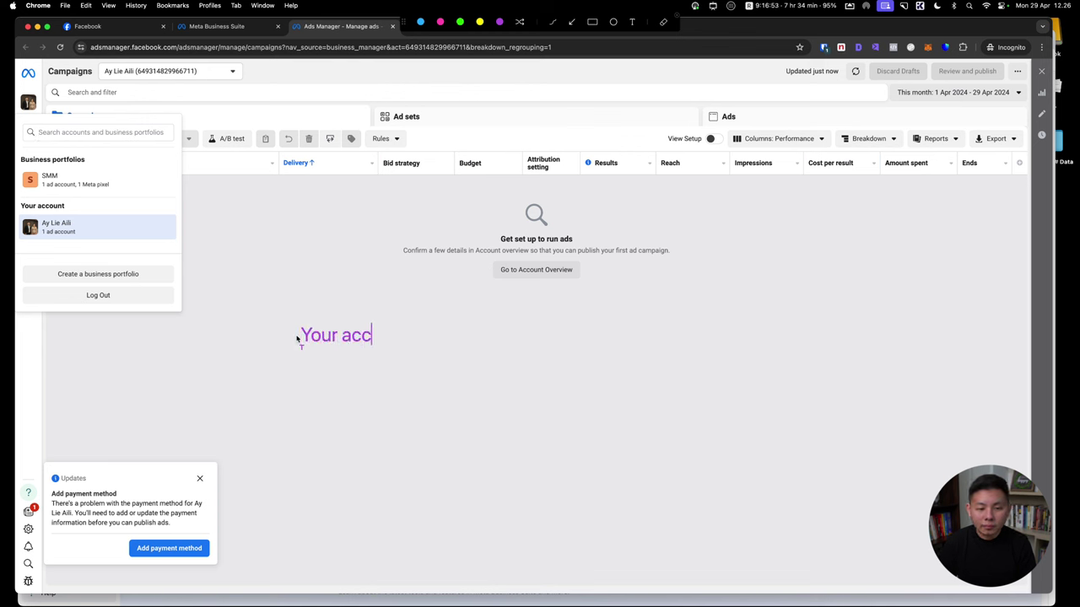
{"action": "type", "text": "ount = akun pe"}
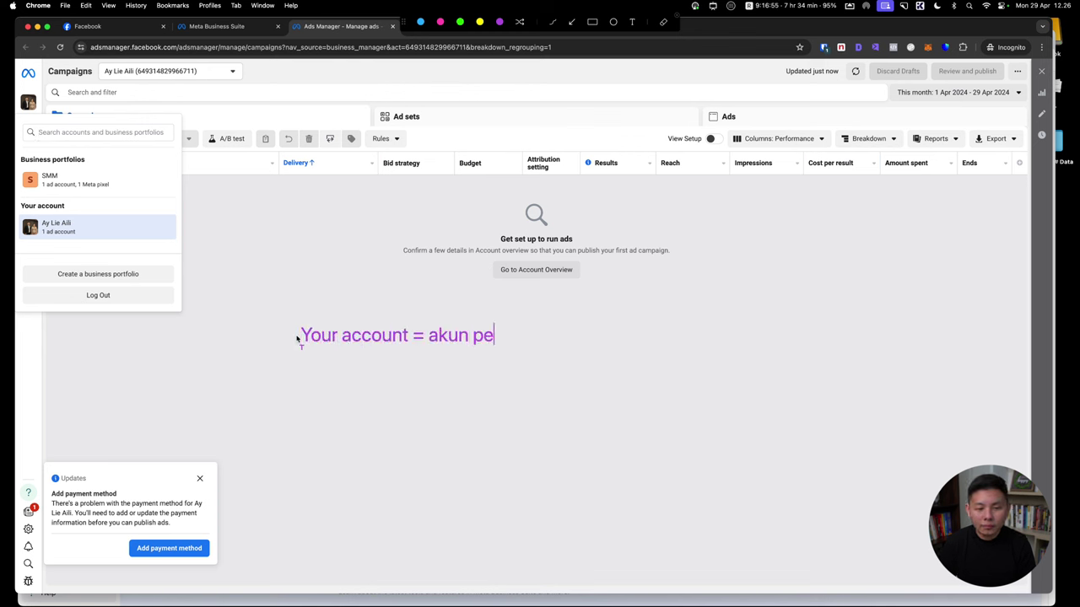
{"action": "type", "text": "rsonal"}
{"action": "key", "text": "Return"}
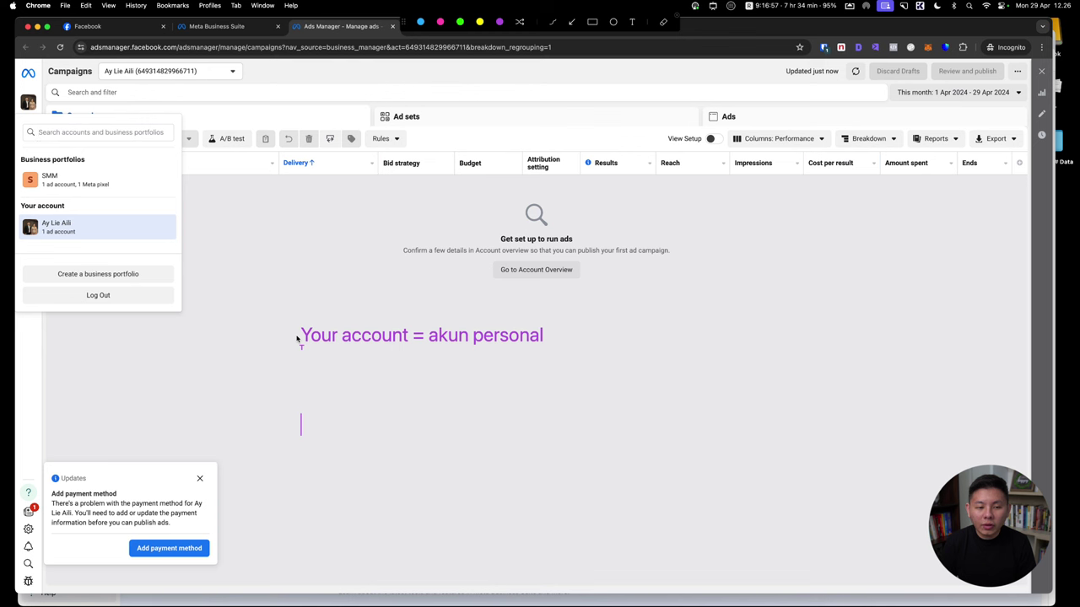
{"action": "type", "text": "Business port"}
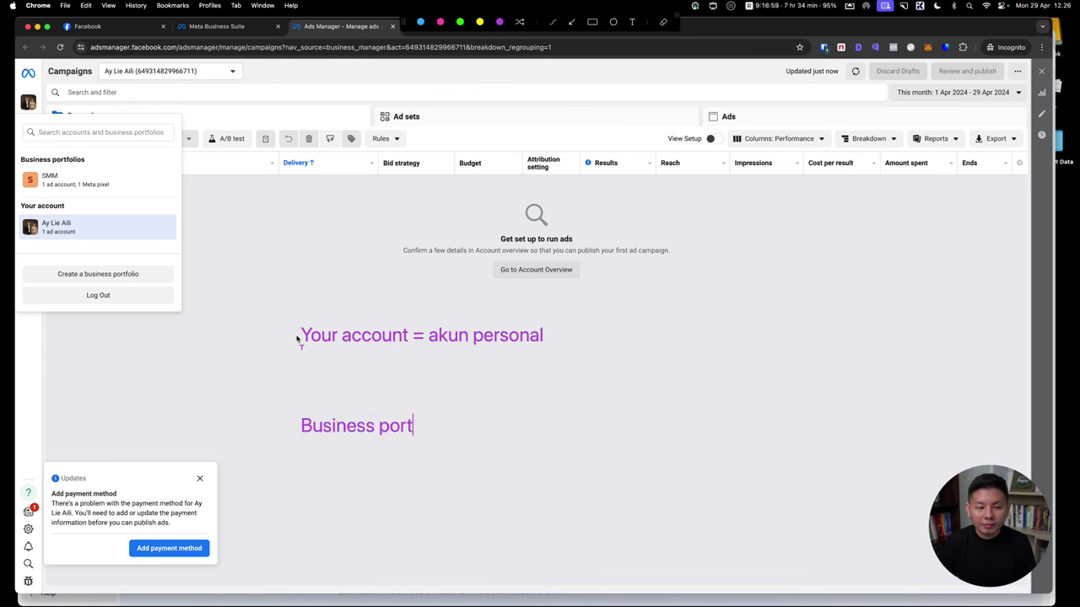
{"action": "type", "text": "ofolios = ak"}
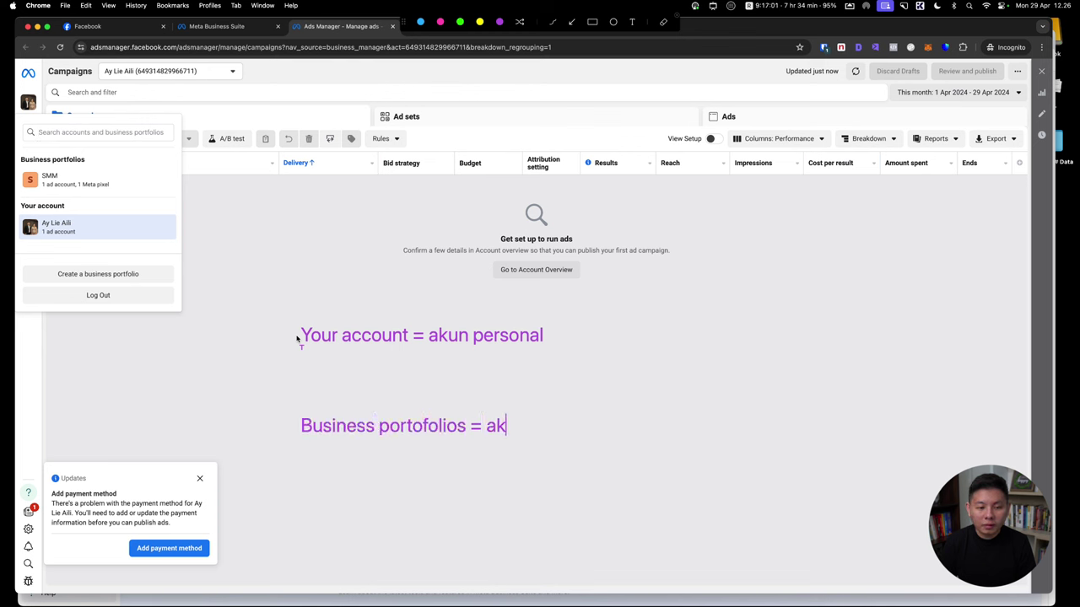
{"action": "type", "text": "un bisnis"}
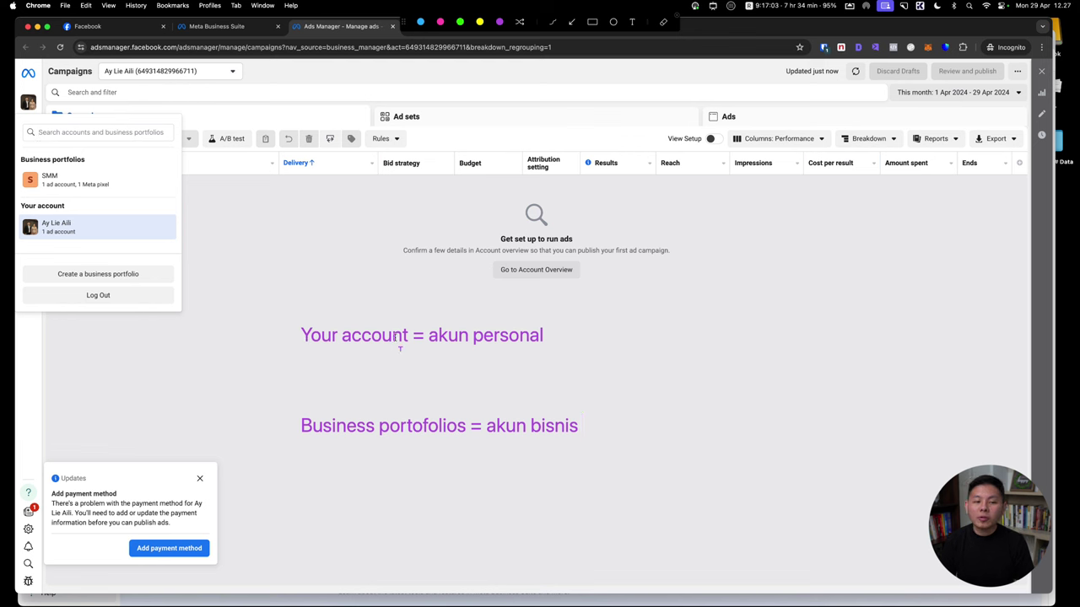
{"action": "left_click", "coordinate": [541, 337]}
{"action": "key", "text": "Return"}
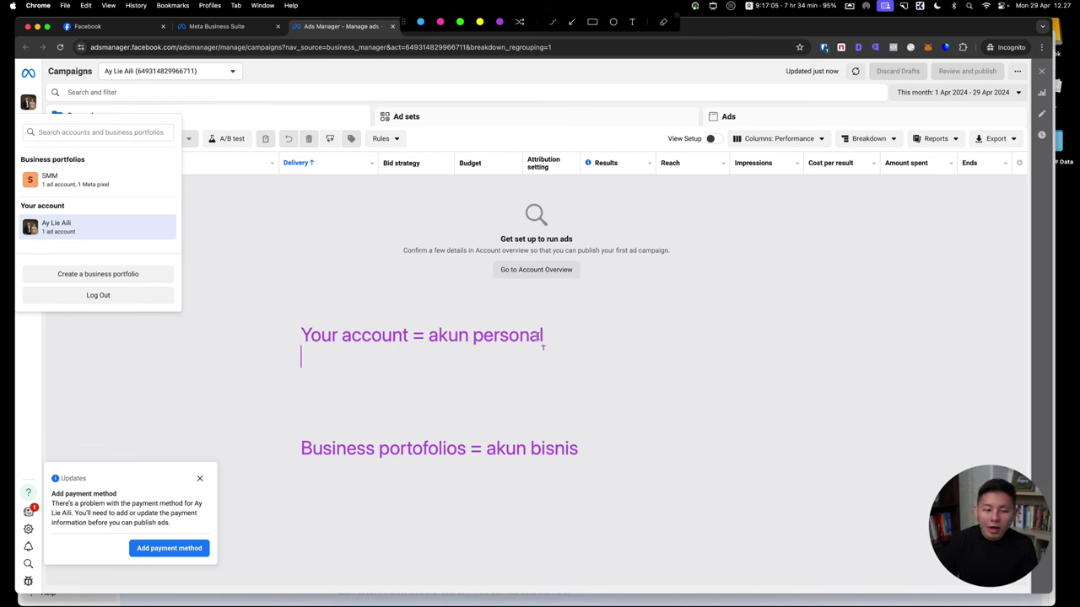
{"action": "type", "text": "1. Tidak bisa d"}
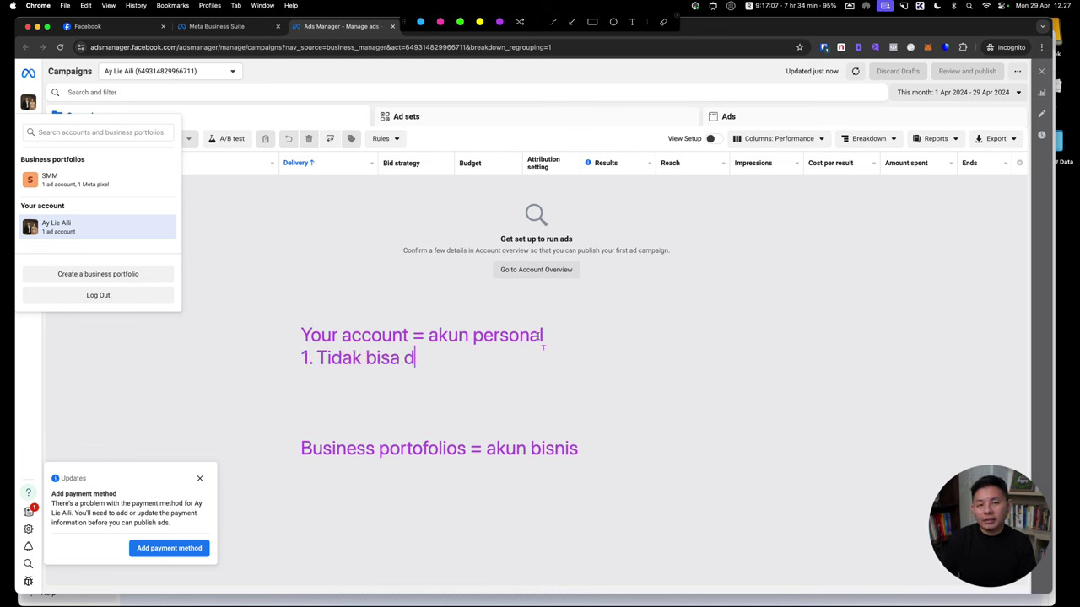
{"action": "type", "text": "ibagikan"}
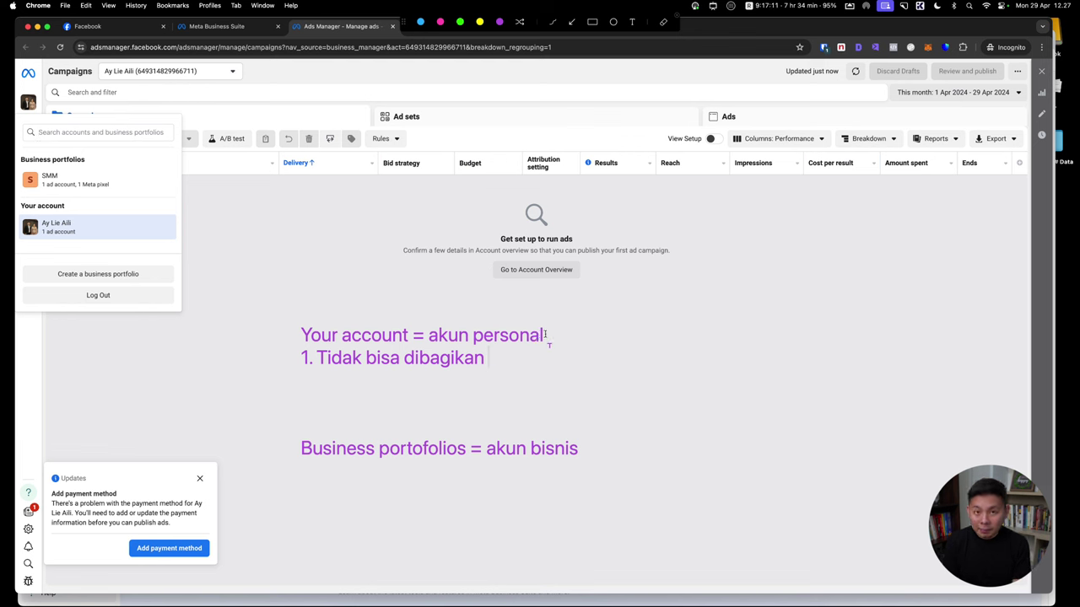
{"action": "left_click", "coordinate": [544, 335]}
{"action": "key", "text": "Return"}
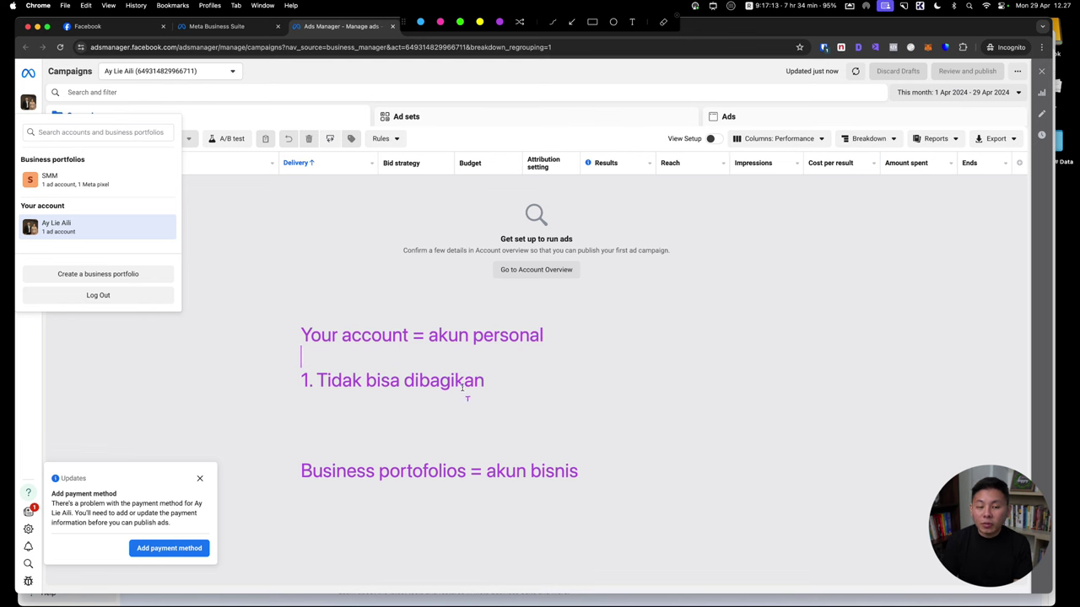
{"action": "left_click", "coordinate": [465, 380]}
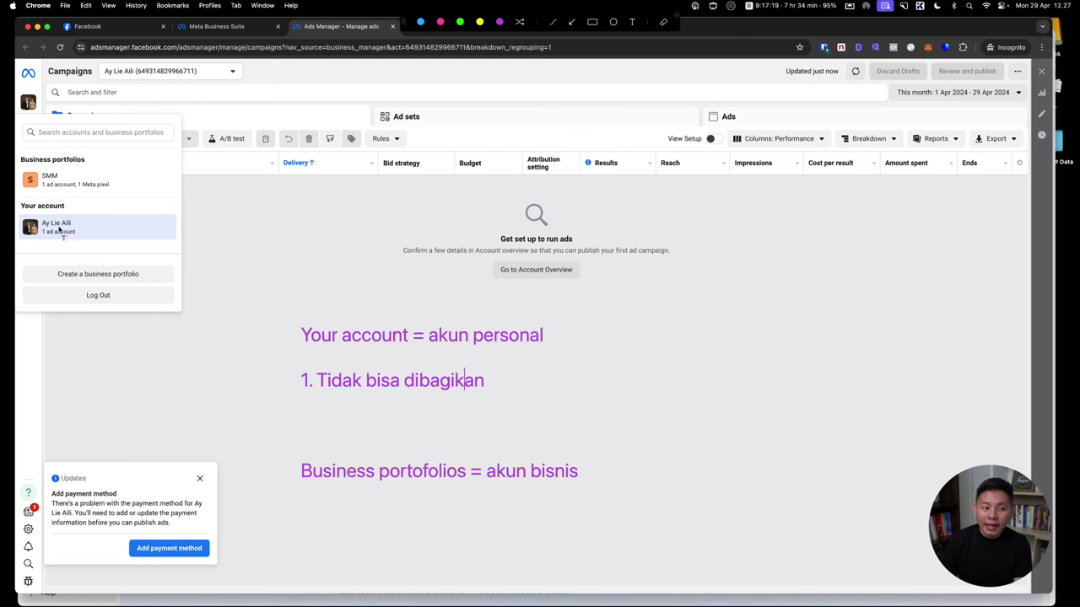
Add note points '1. Bisa dibagikan' and '2. Akun personal tidak diprioritaskan'
{"action": "left_click", "coordinate": [595, 477]}
{"action": "left_click", "coordinate": [579, 481]}
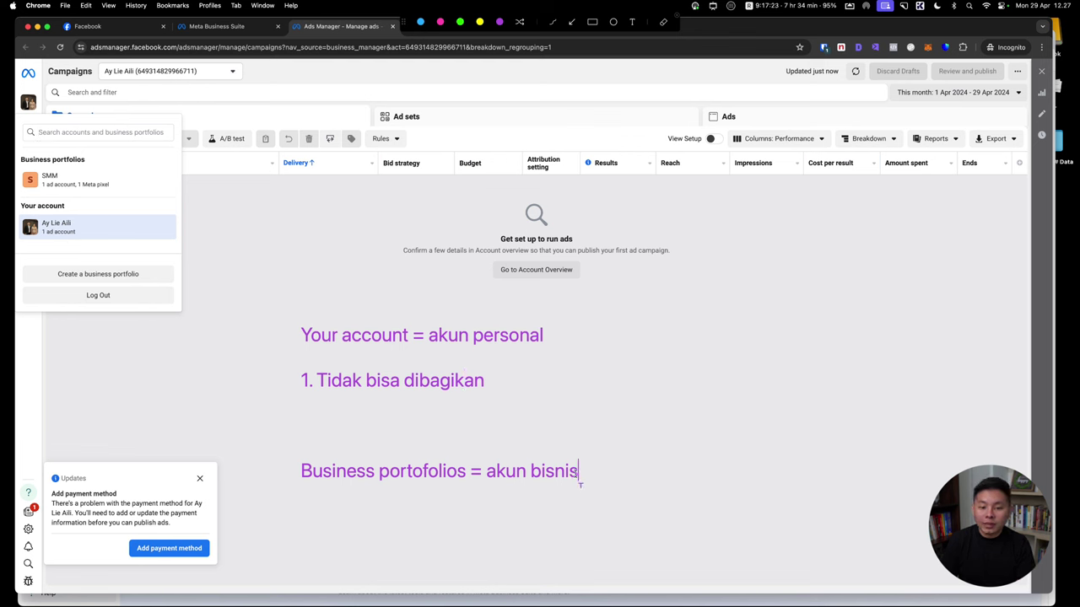
{"action": "type", "text": "1. Bisa di"}
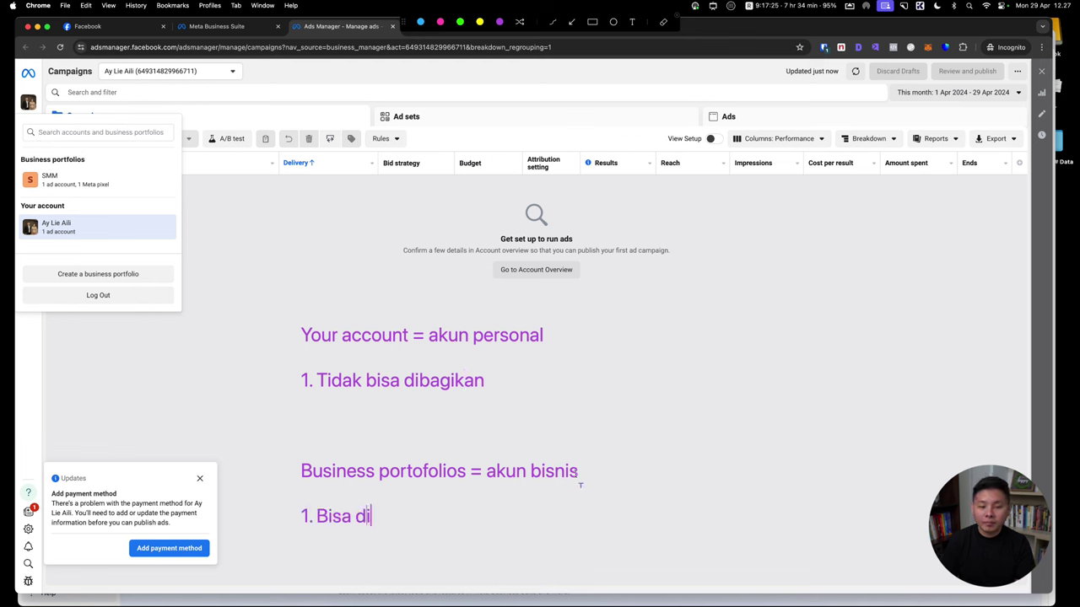
{"action": "type", "text": "bagikan"}
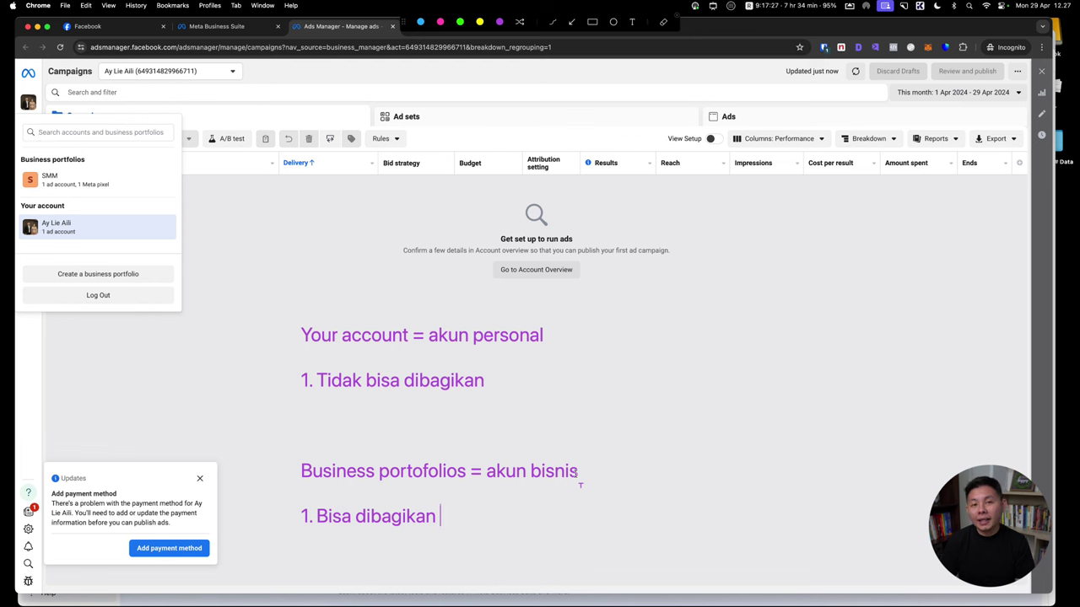
{"action": "left_click", "coordinate": [488, 382]}
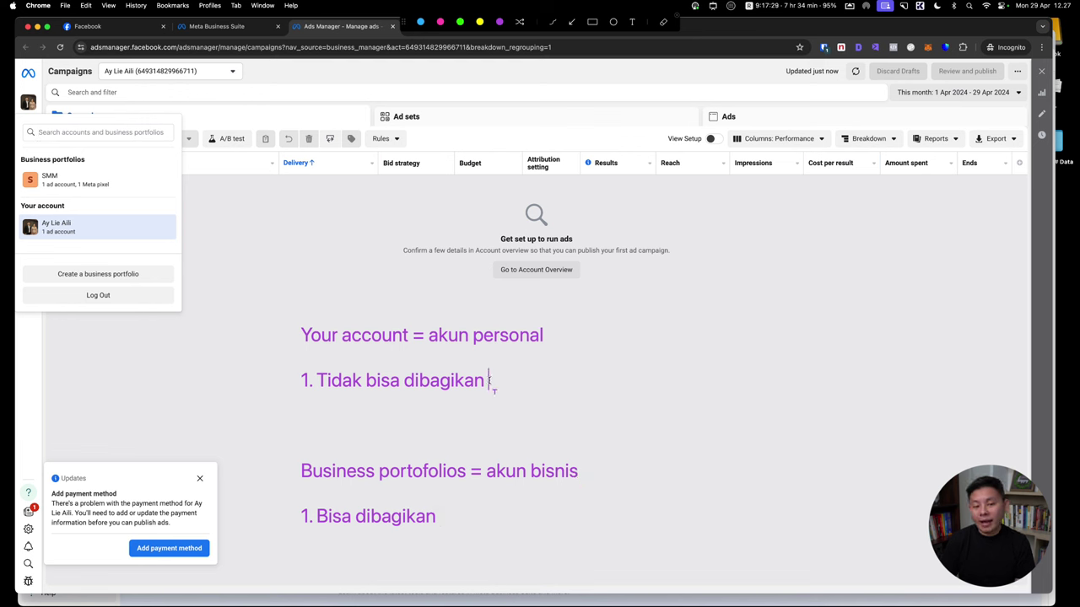
{"action": "key", "text": "Return"}
{"action": "type", "text": "2."}
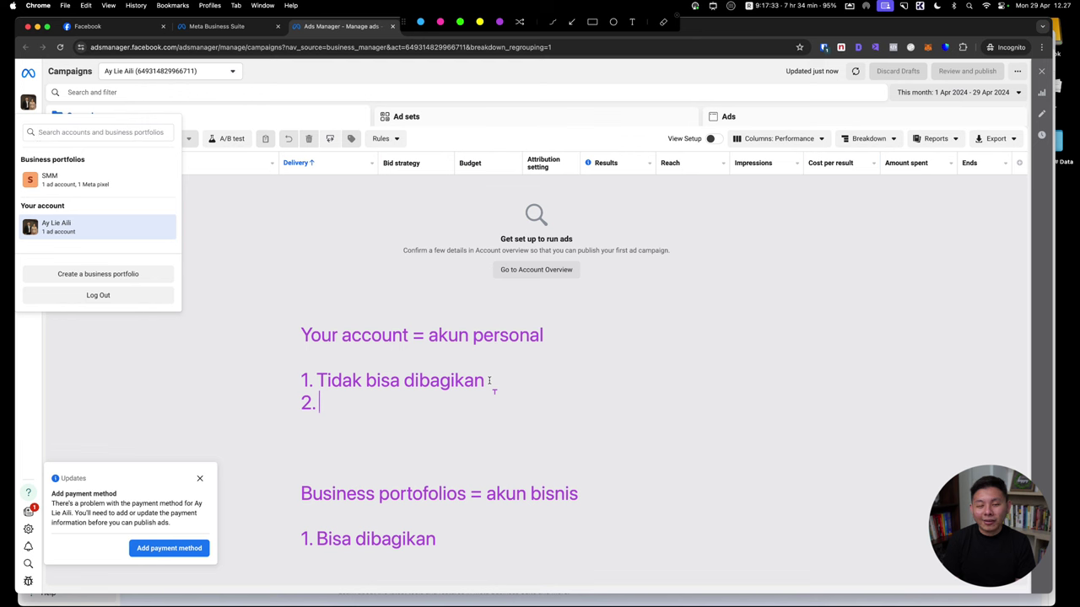
{"action": "type", "text": " Akun personal"}
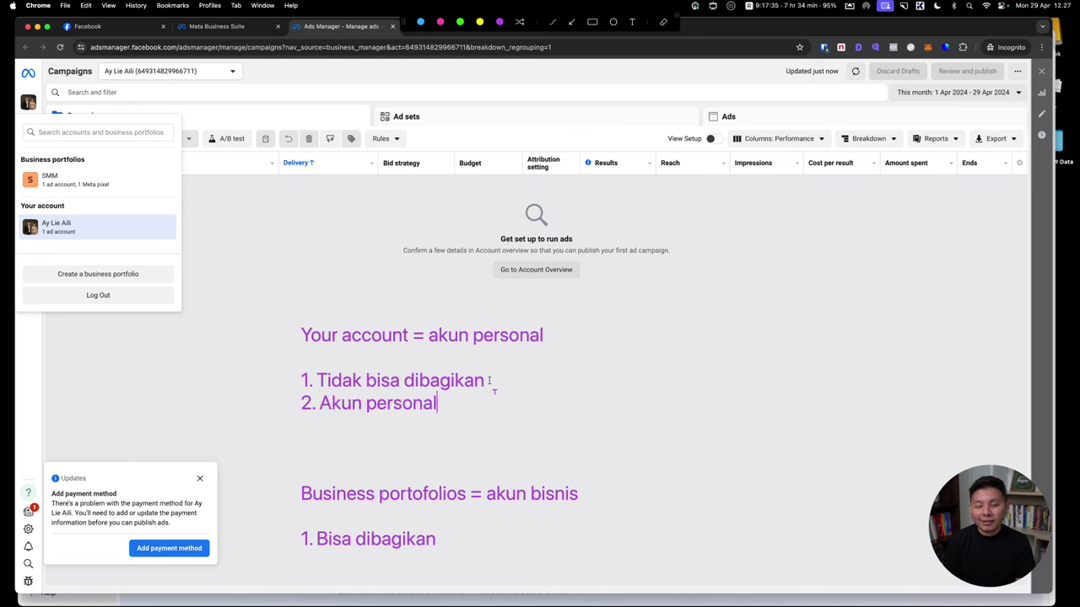
{"action": "type", "text": " tidak dipri"}
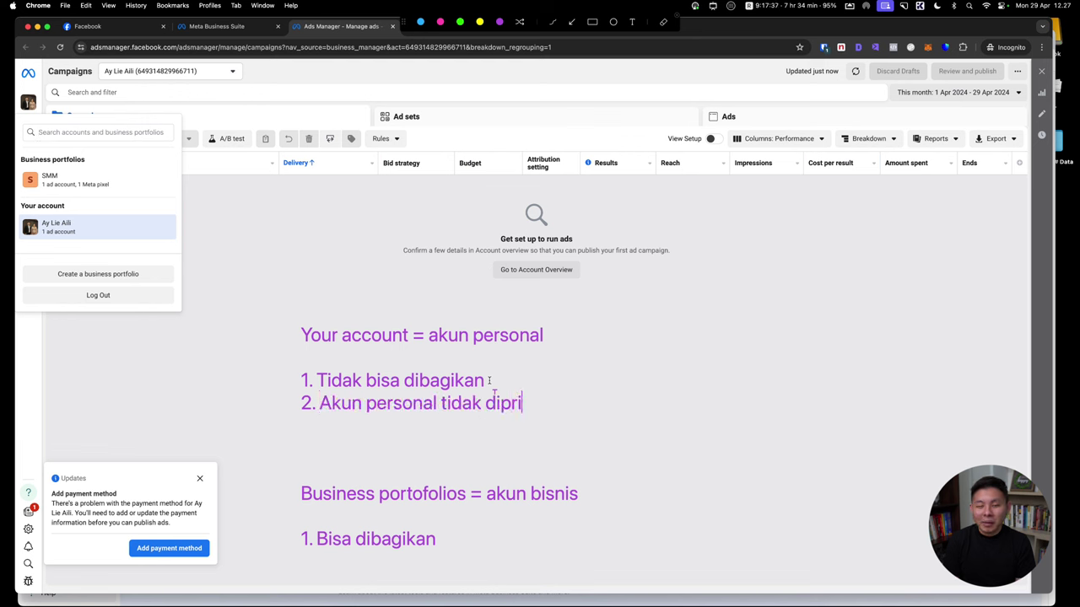
{"action": "type", "text": "oritaskan"}
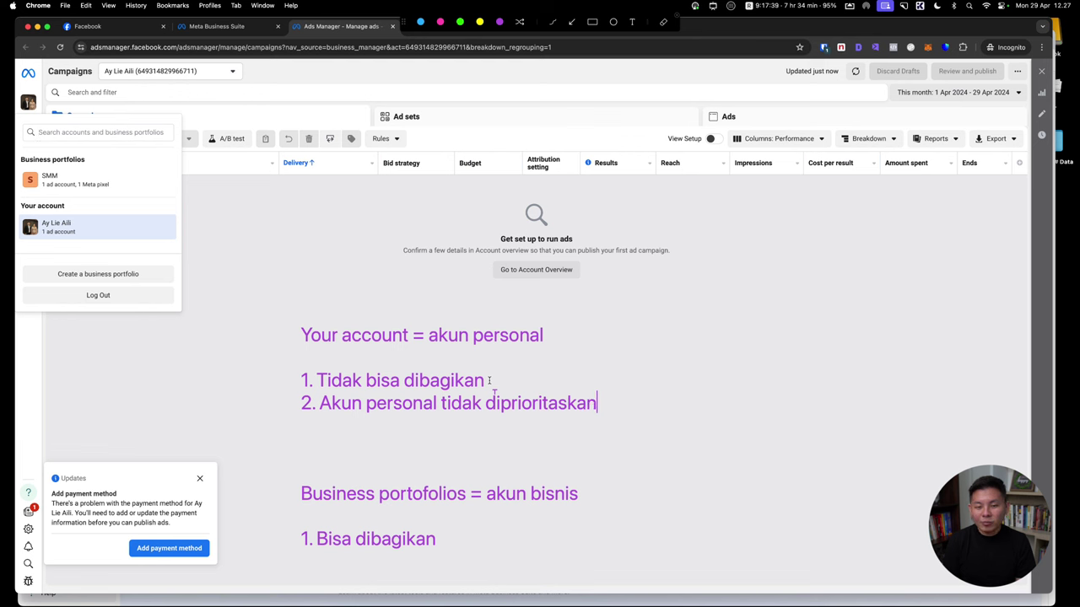
Add business point '2. Akun personal lebih diprioritasin' and shrink the note text
{"action": "left_click", "coordinate": [444, 543]}
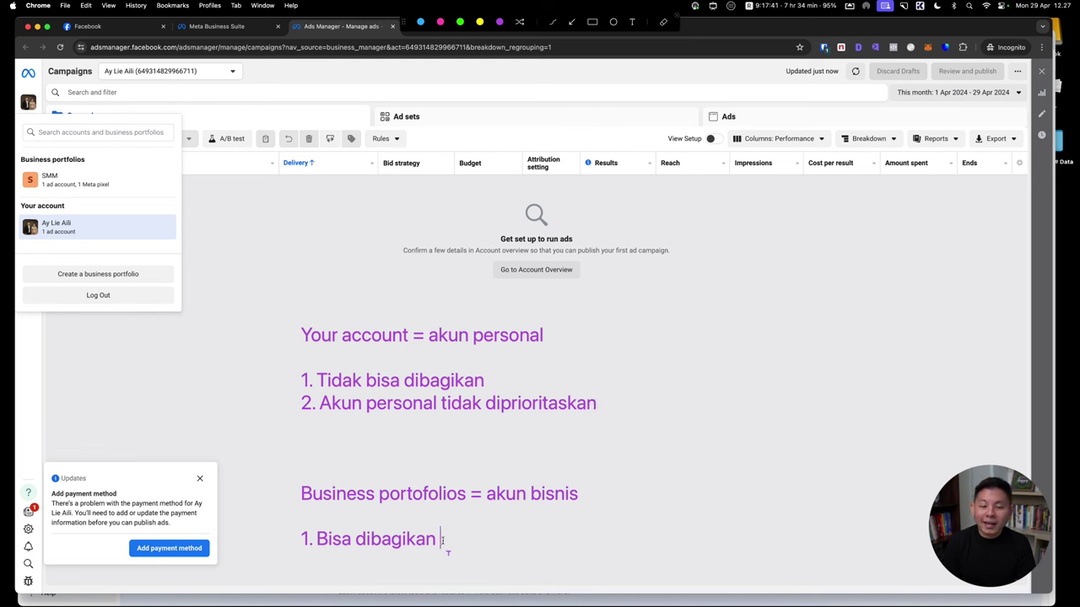
{"action": "key", "text": "Return"}
{"action": "type", "text": "2/"}
{"action": "key", "text": "BackSpace"}
{"action": "type", "text": ". T"}
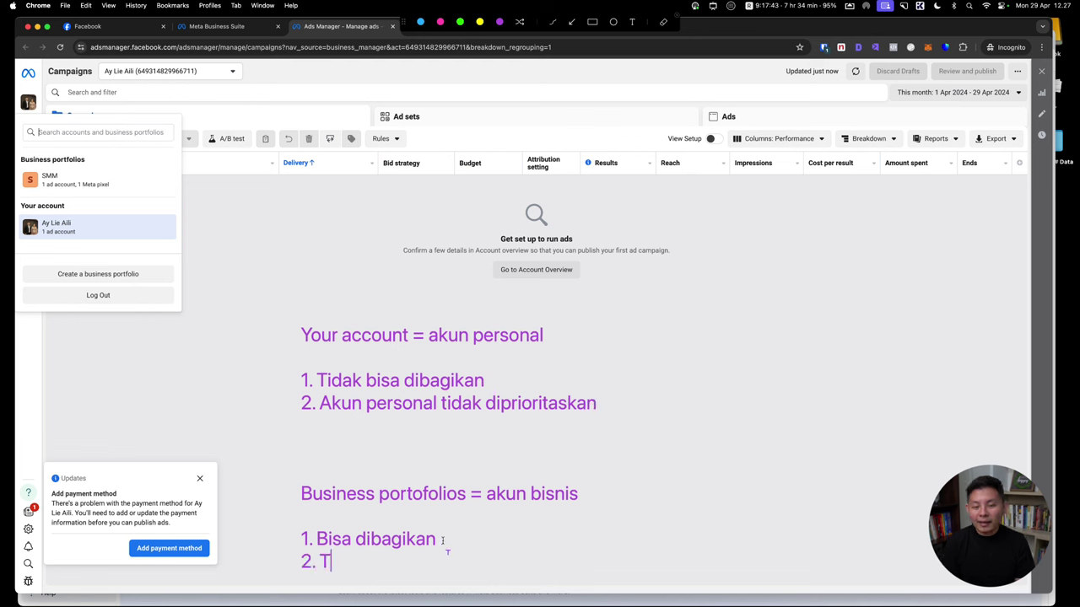
{"action": "key", "text": "BackSpace"}
{"action": "type", "text": "Akun personal "}
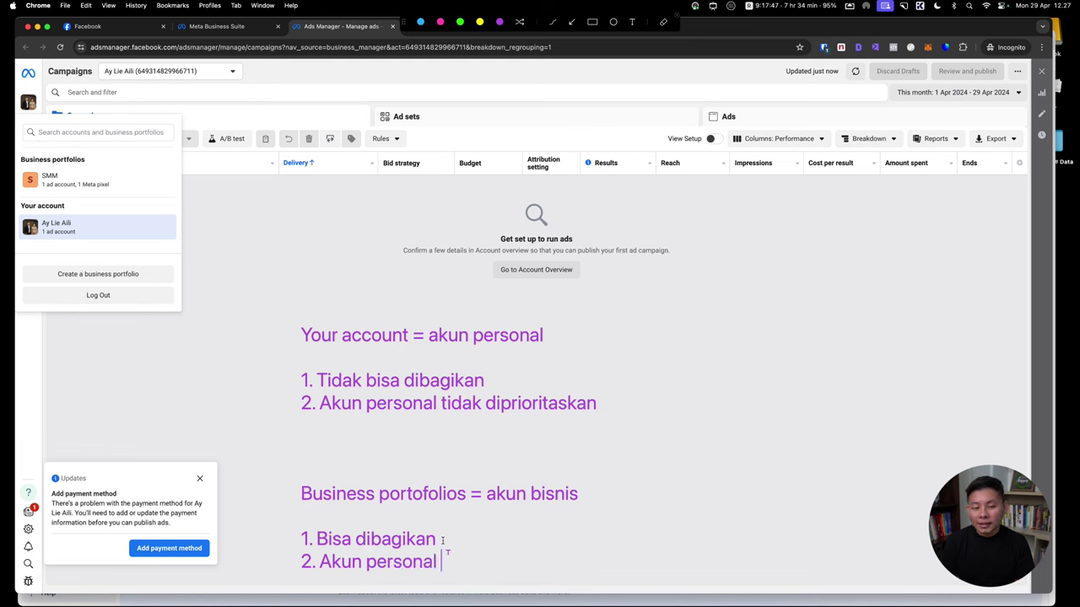
{"action": "type", "text": "lebih di"}
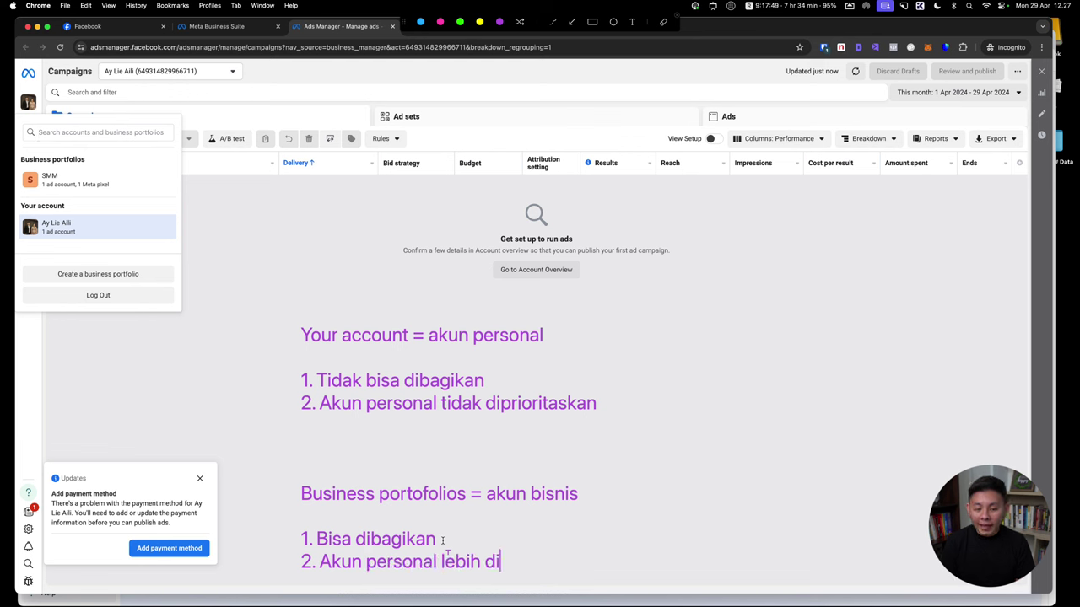
{"action": "type", "text": "prioritasin"}
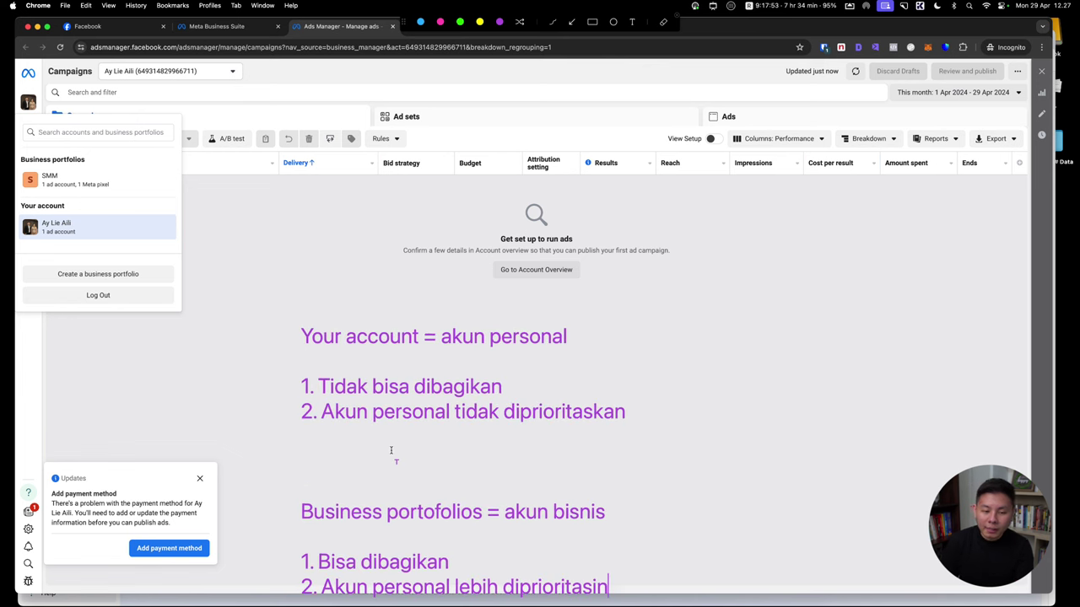
{"action": "key", "text": "super+minus"}
{"action": "key", "text": "super+minus"}
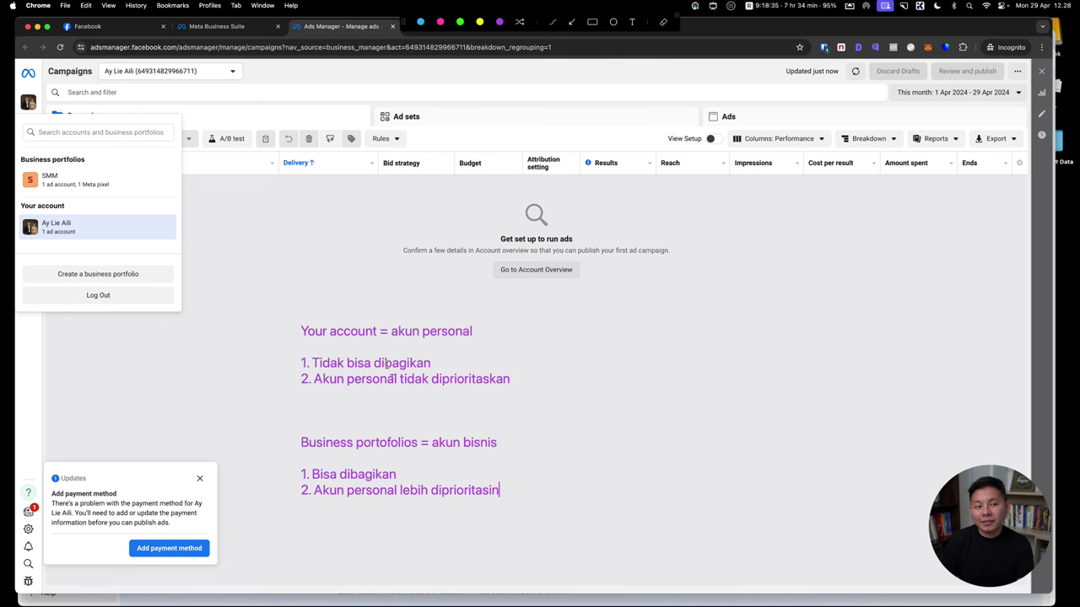
Clear the screen notes and select the SMM business portfolio
{"action": "key", "text": "Escape"}
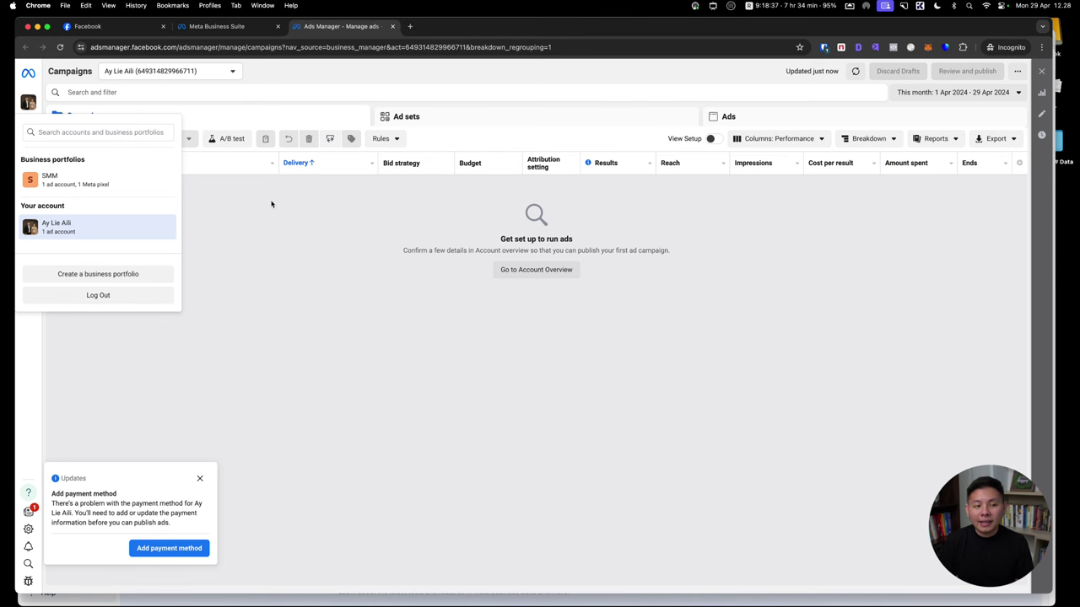
{"action": "left_click", "coordinate": [89, 180]}
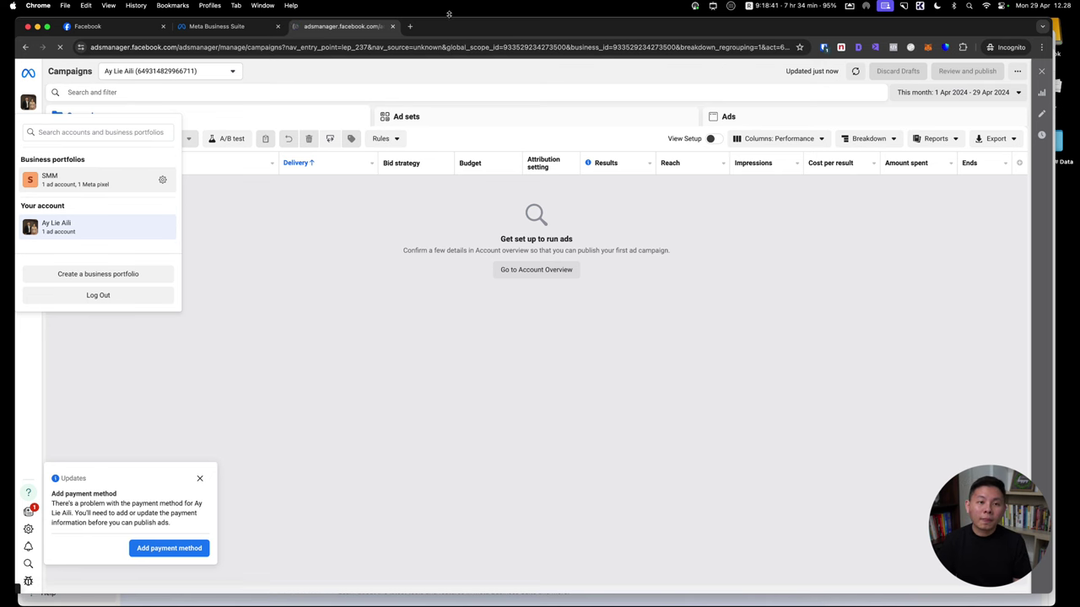
Close the ad account updates panel and go to Business settings via All tools
{"action": "left_click_drag", "start_coordinate": [455, 25], "coordinate": [465, 28]}
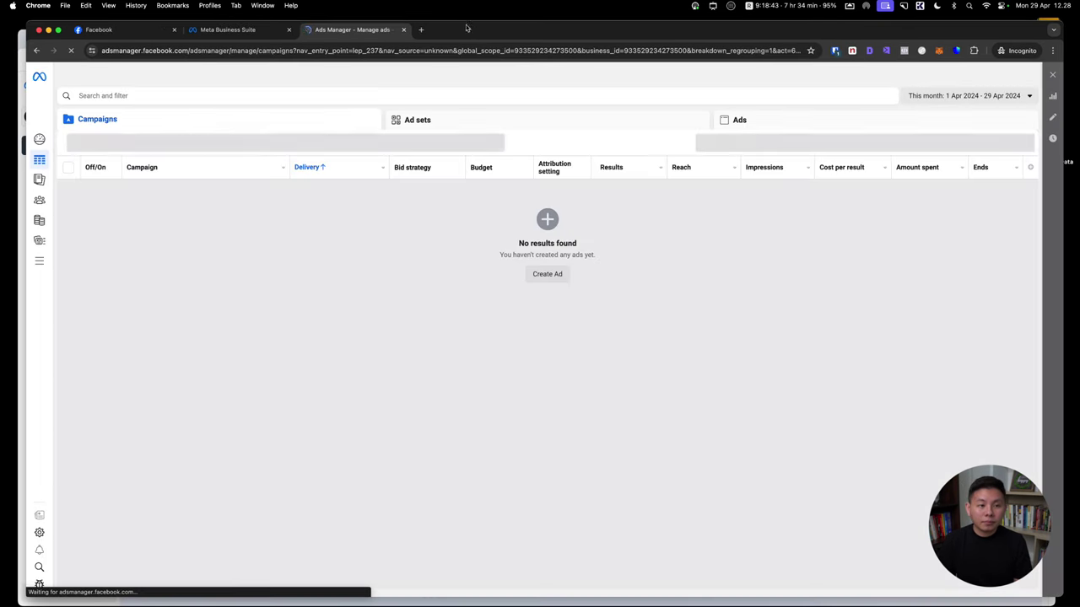
{"action": "mouse_move", "coordinate": [35, 292]}
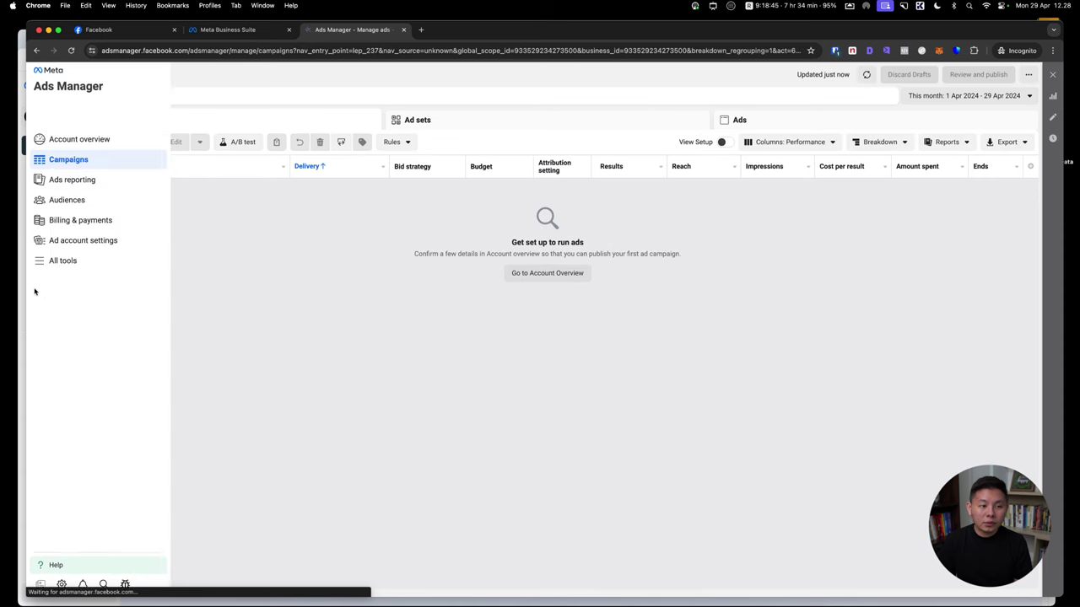
{"action": "left_click", "coordinate": [100, 261]}
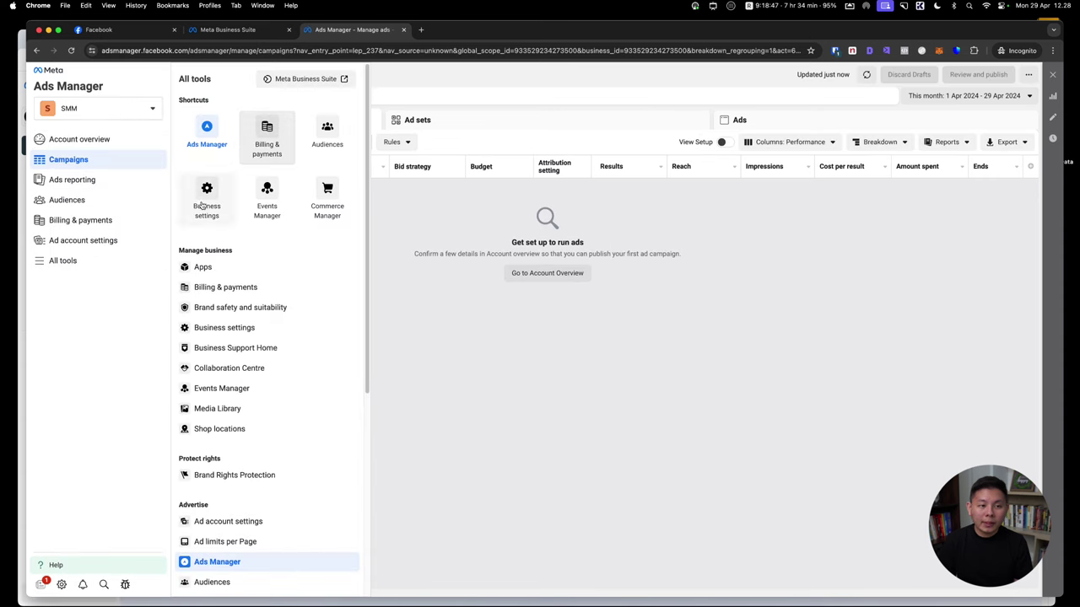
{"action": "left_click", "coordinate": [78, 82]}
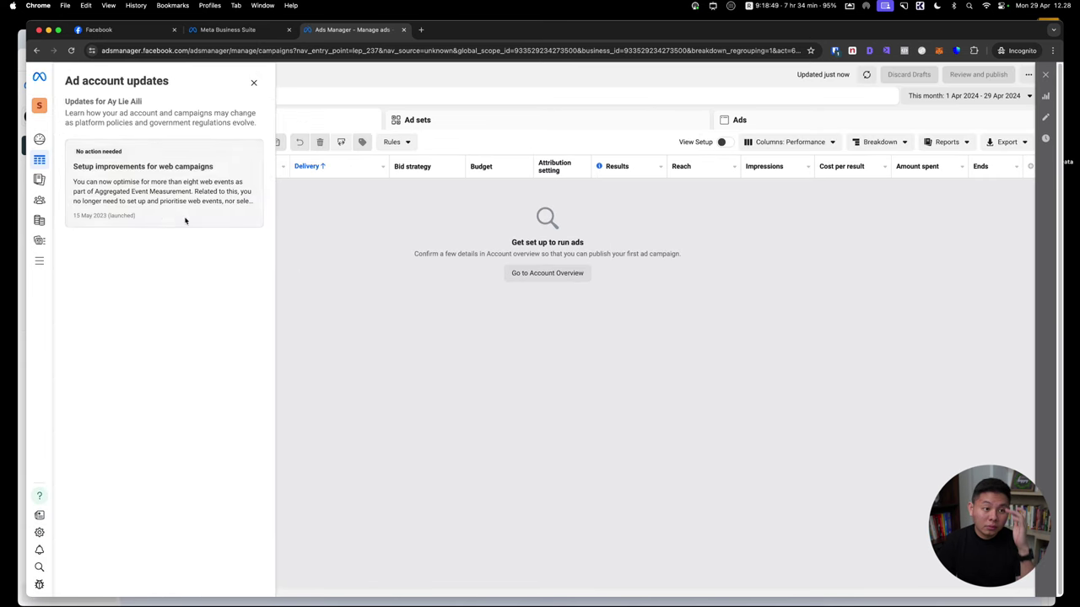
{"action": "left_click", "coordinate": [253, 83]}
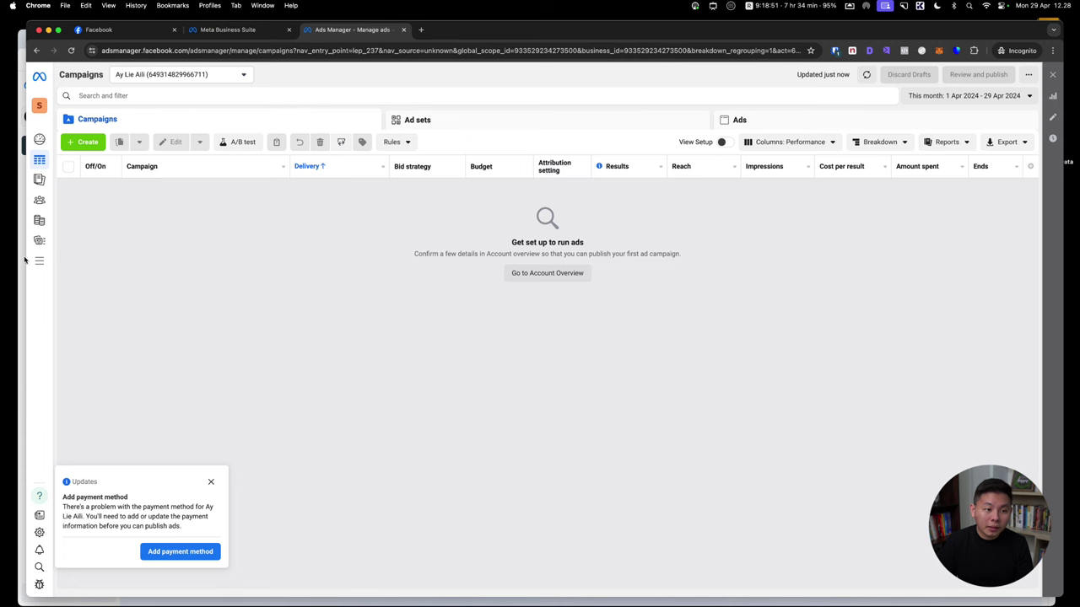
{"action": "left_click", "coordinate": [51, 263]}
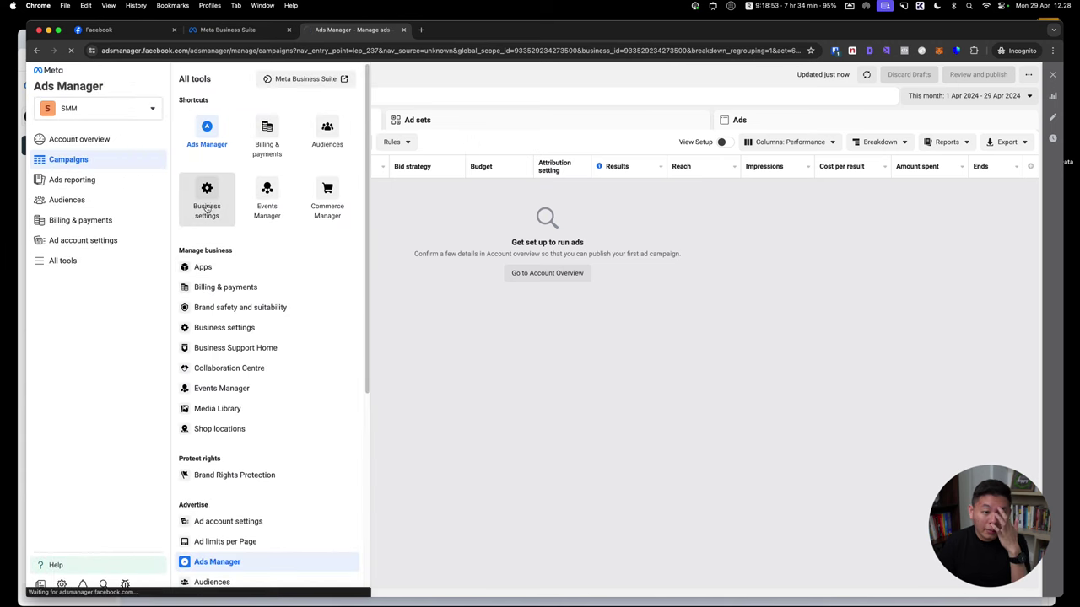
{"action": "left_click", "coordinate": [181, 196]}
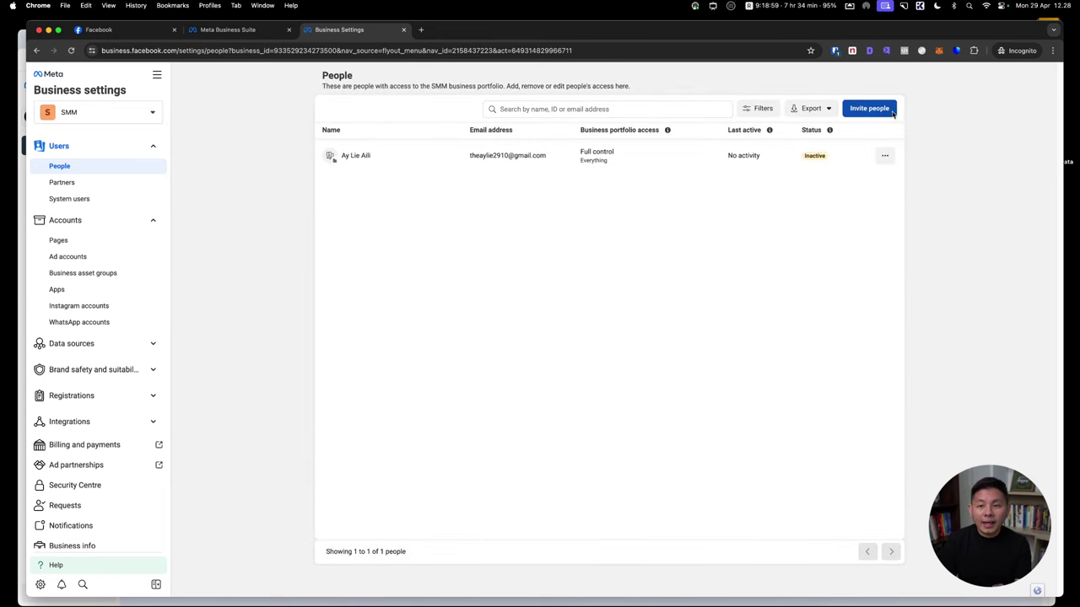
Invite a new person by their e-mail address and give them full control of the business
{"action": "mouse_move", "coordinate": [769, 130]}
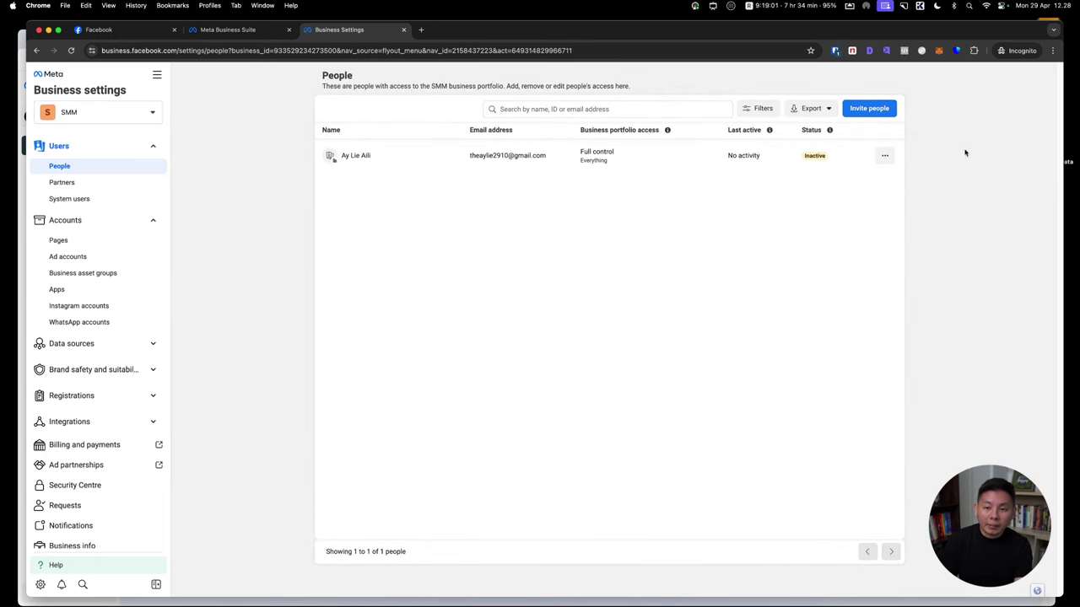
{"action": "left_click", "coordinate": [870, 108]}
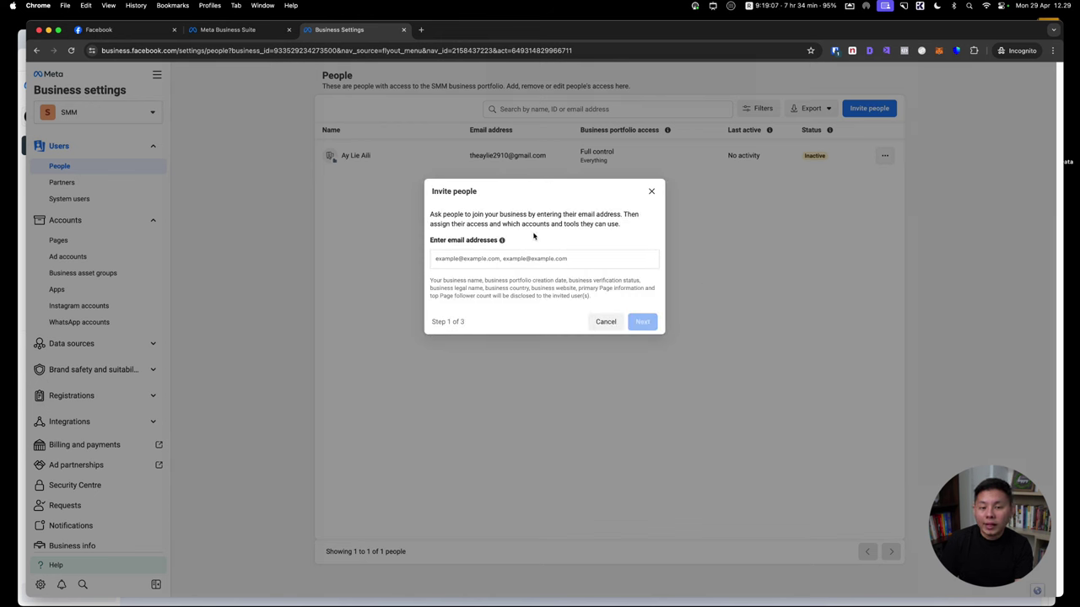
{"action": "left_click", "coordinate": [533, 259]}
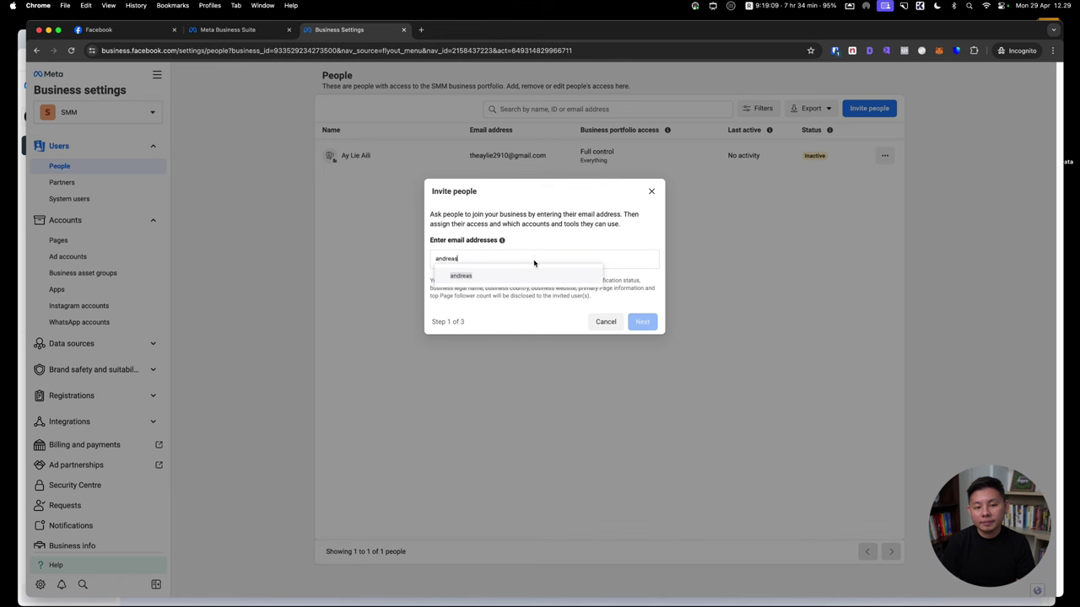
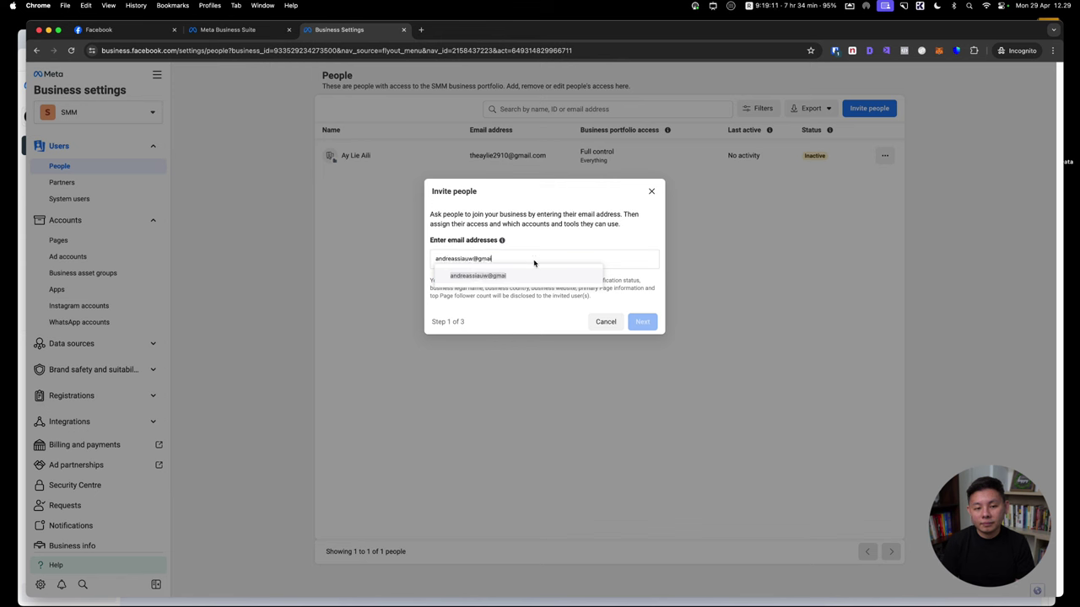
{"action": "key", "text": "Return"}
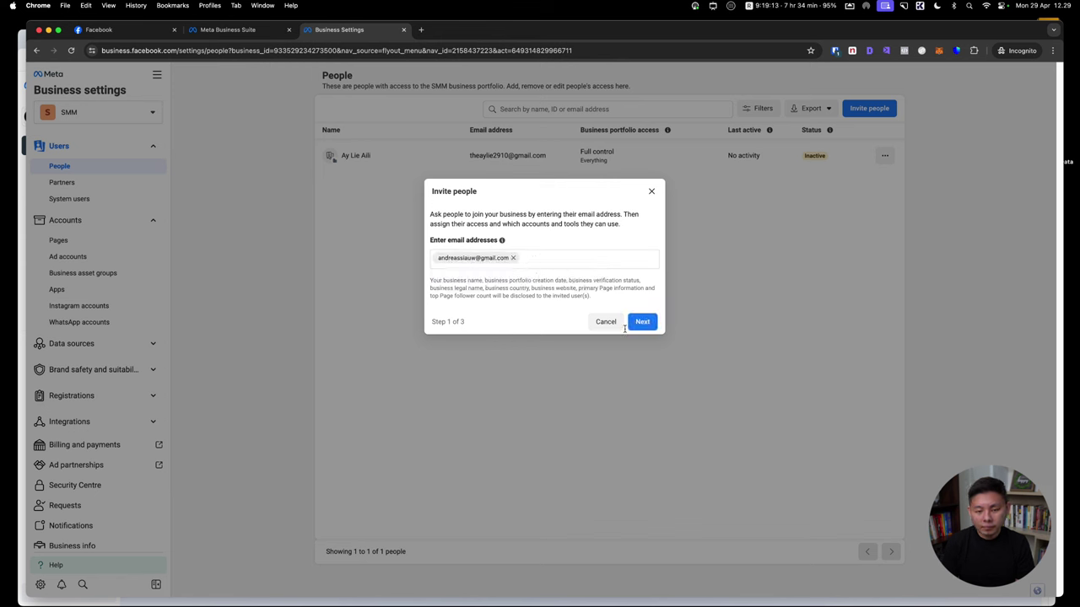
{"action": "left_click", "coordinate": [655, 326]}
{"action": "left_click", "coordinate": [416, 277]}
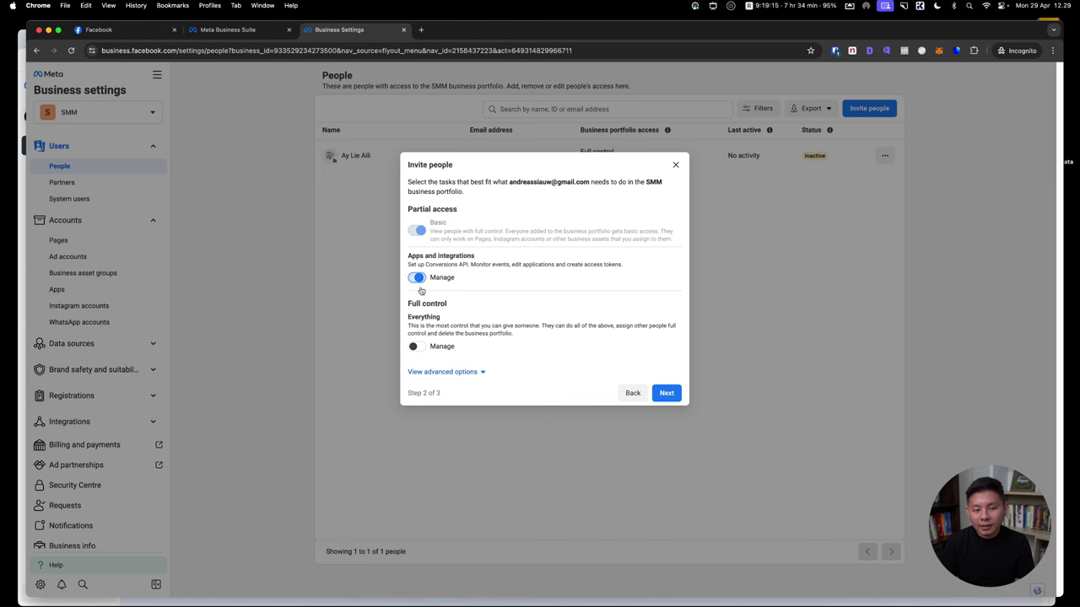
{"action": "left_click", "coordinate": [414, 347]}
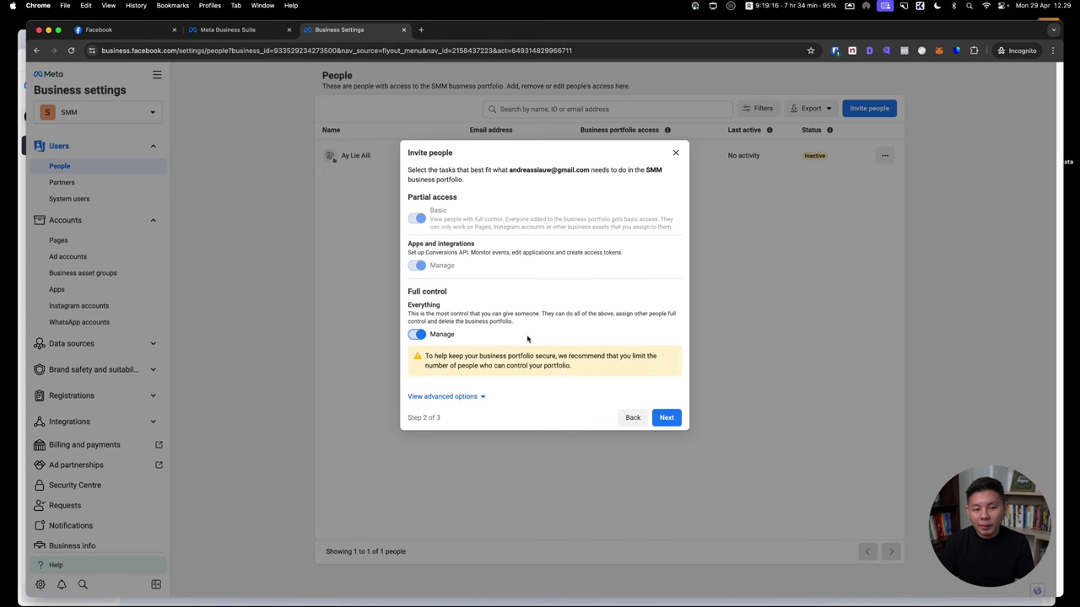
Assign ad account ACC 1 with full management to the invitee and send the invitation
{"action": "left_click", "coordinate": [668, 417]}
{"action": "left_click", "coordinate": [373, 257]}
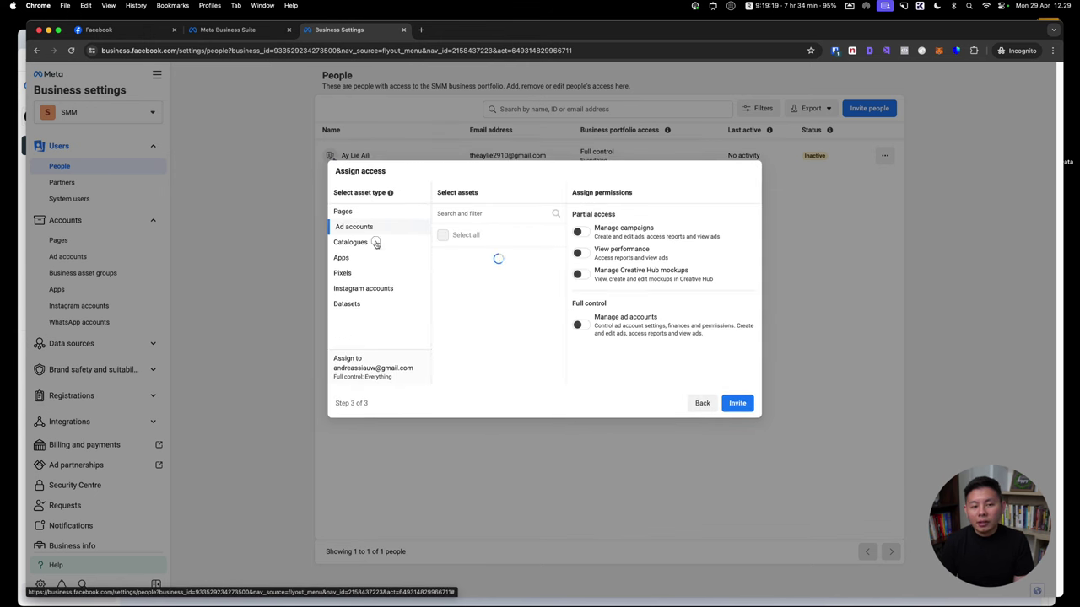
{"action": "left_click", "coordinate": [374, 244]}
{"action": "left_click", "coordinate": [371, 271]}
{"action": "left_click", "coordinate": [377, 242]}
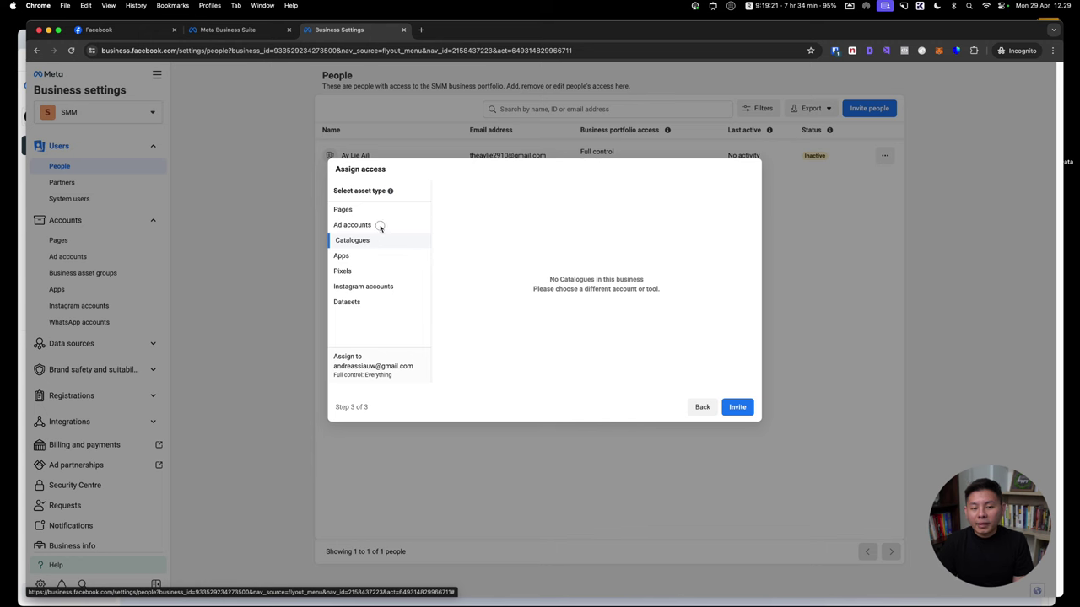
{"action": "left_click", "coordinate": [380, 228]}
{"action": "left_click", "coordinate": [464, 260]}
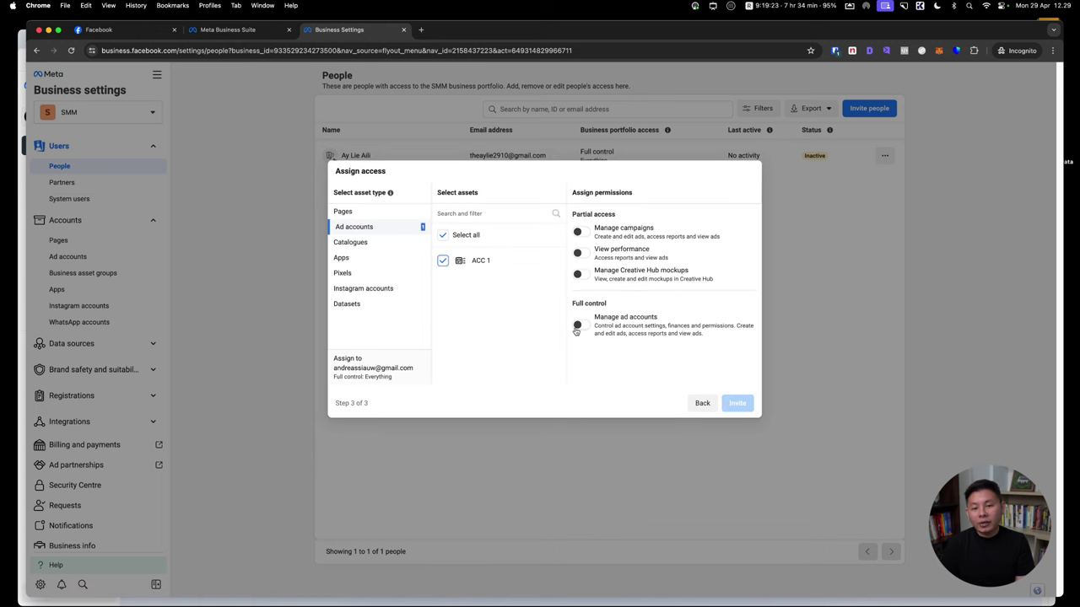
{"action": "left_click", "coordinate": [581, 324]}
{"action": "left_click", "coordinate": [732, 403]}
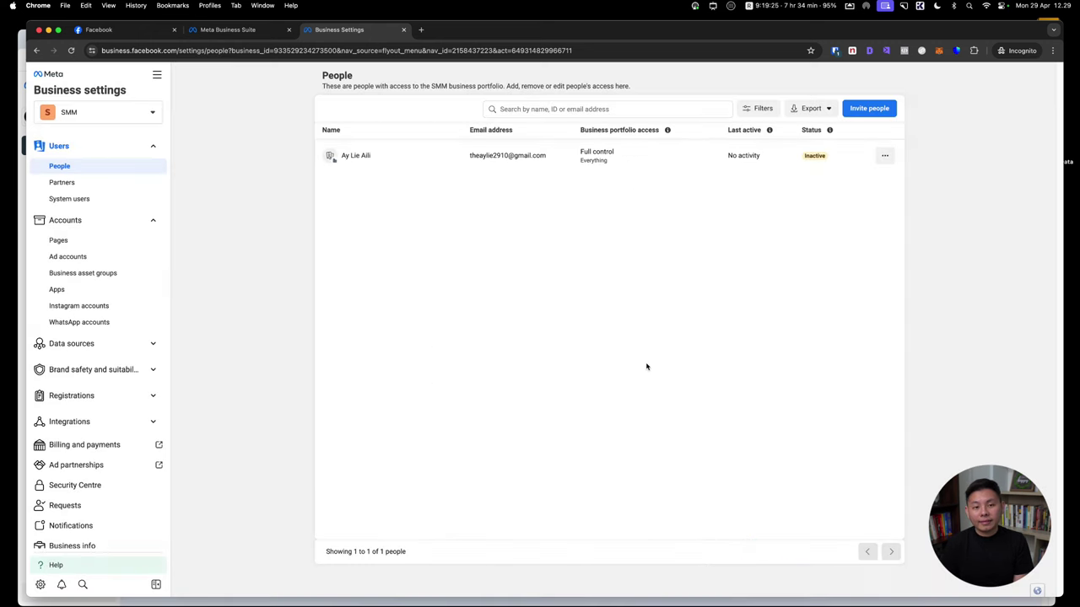
Open Pages settings and copy the Sarang Burung Walet page address from Facebook
{"action": "left_click", "coordinate": [98, 240]}
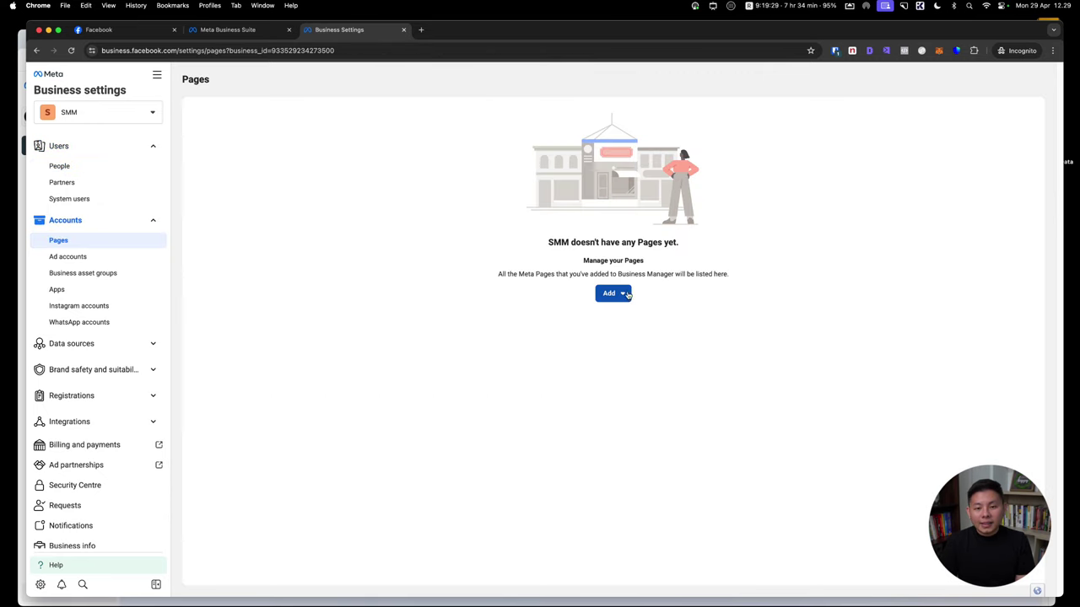
{"action": "left_click", "coordinate": [125, 32]}
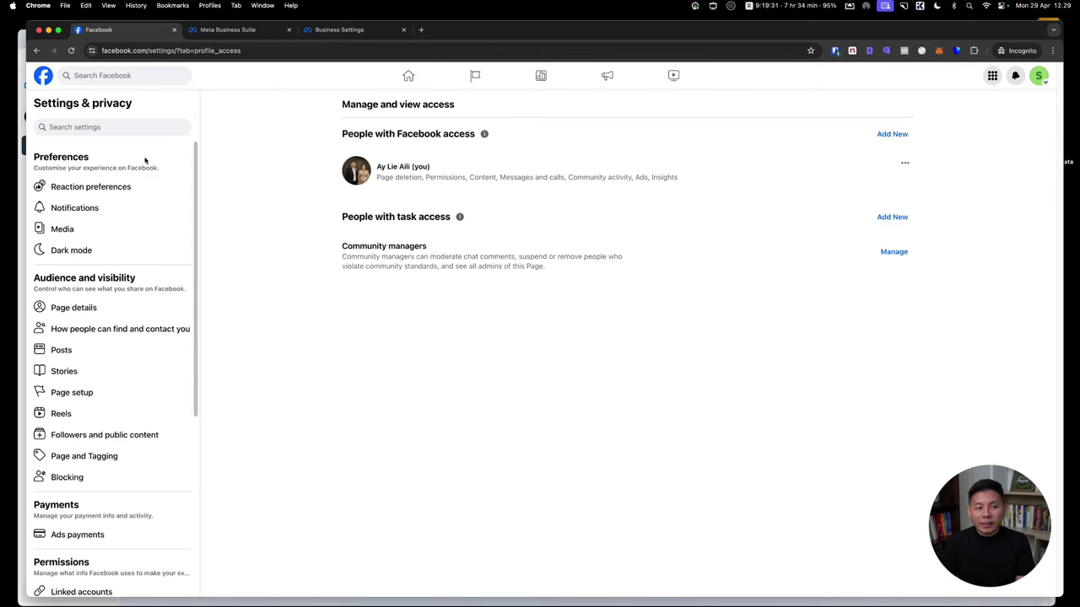
{"action": "left_click", "coordinate": [44, 76]}
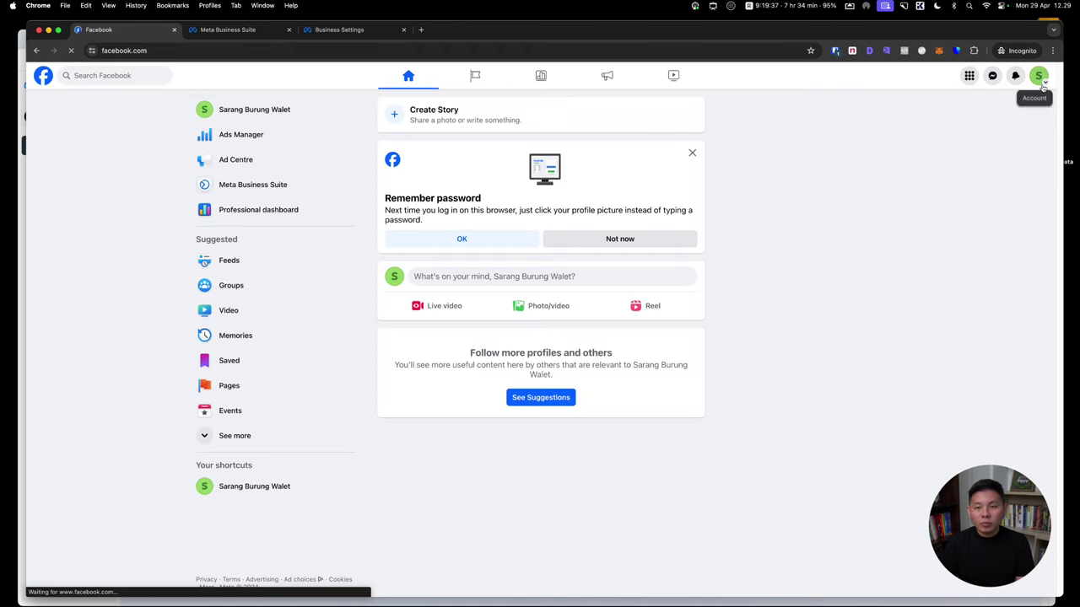
{"action": "left_click", "coordinate": [247, 103]}
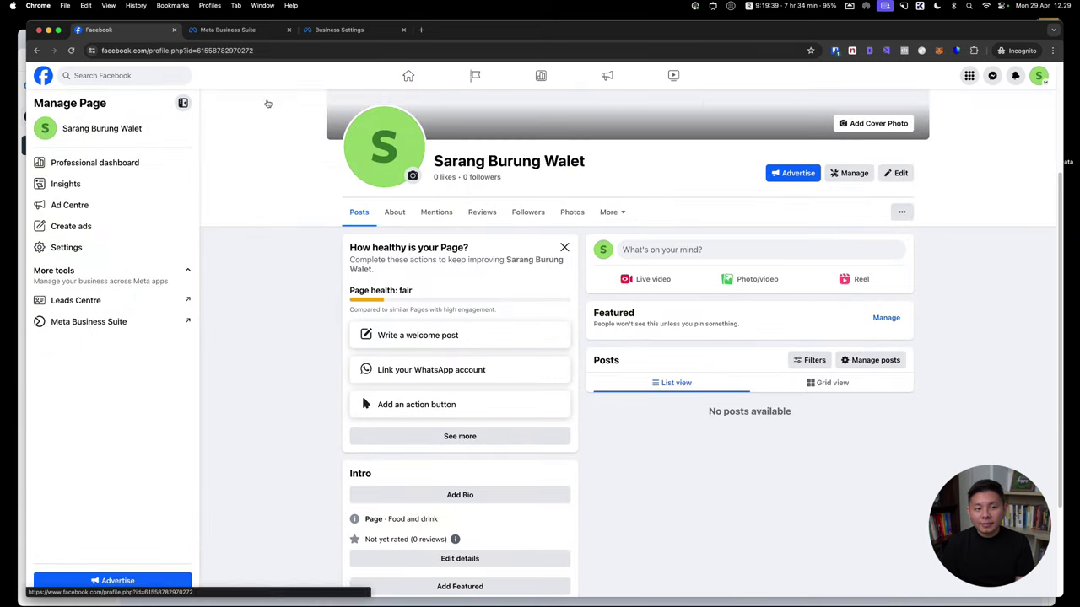
{"action": "left_click_drag", "start_coordinate": [359, 30], "coordinate": [282, 33]}
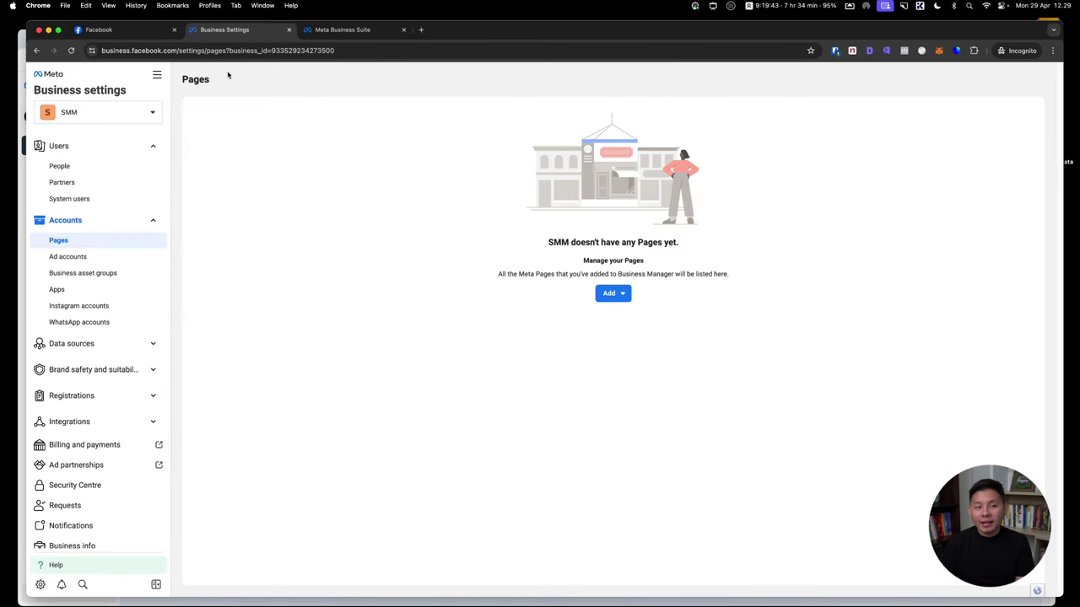
{"action": "left_click", "coordinate": [159, 33]}
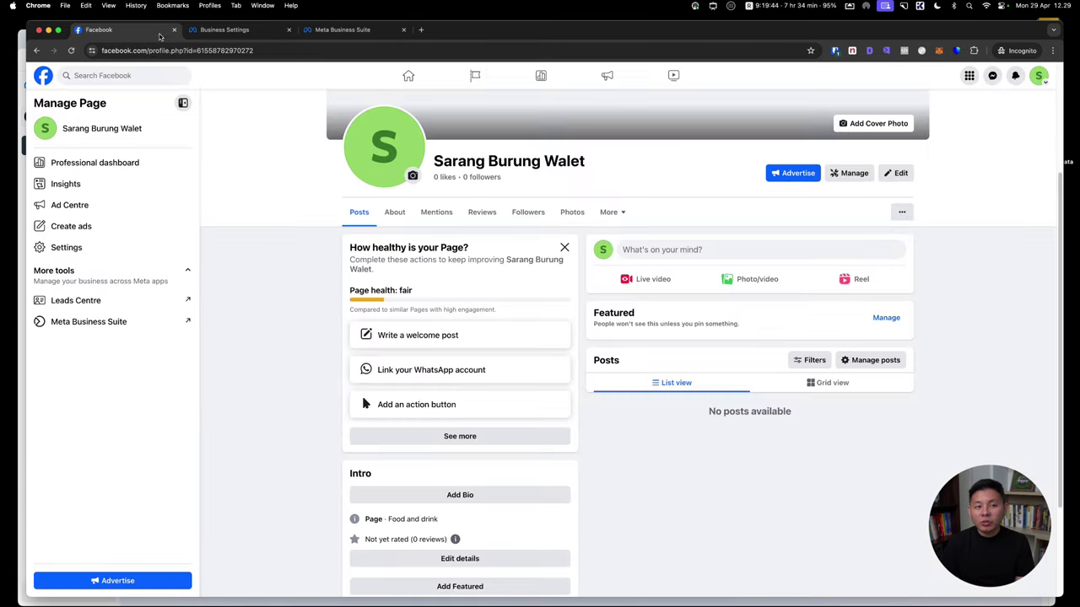
{"action": "left_click", "coordinate": [239, 31]}
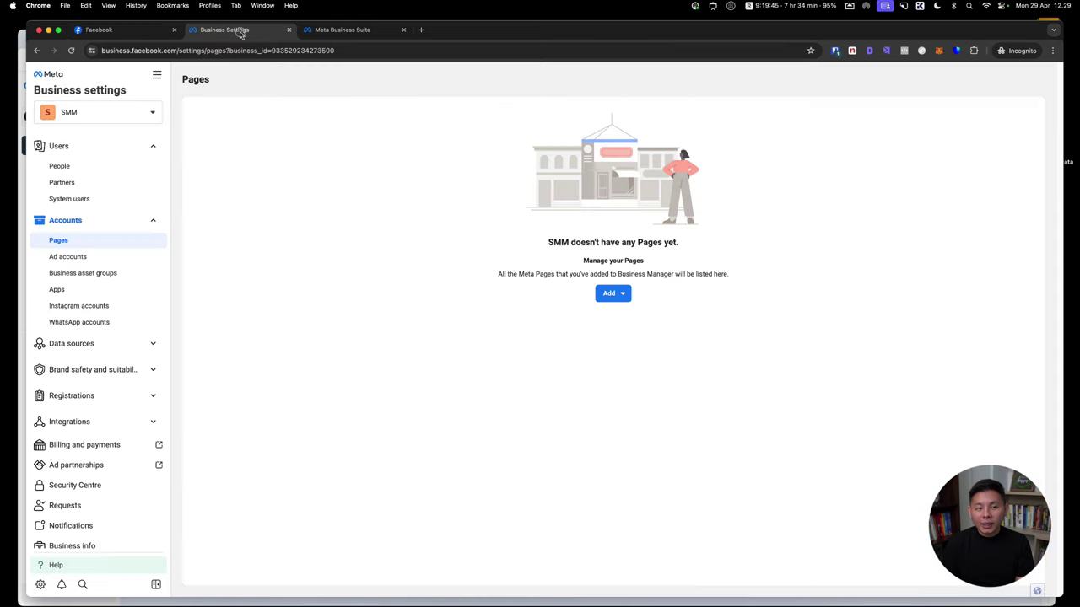
Add the existing Sarang Burung Walet Page by pasting its URL and confirming
{"action": "left_click", "coordinate": [631, 296]}
{"action": "left_click", "coordinate": [634, 327]}
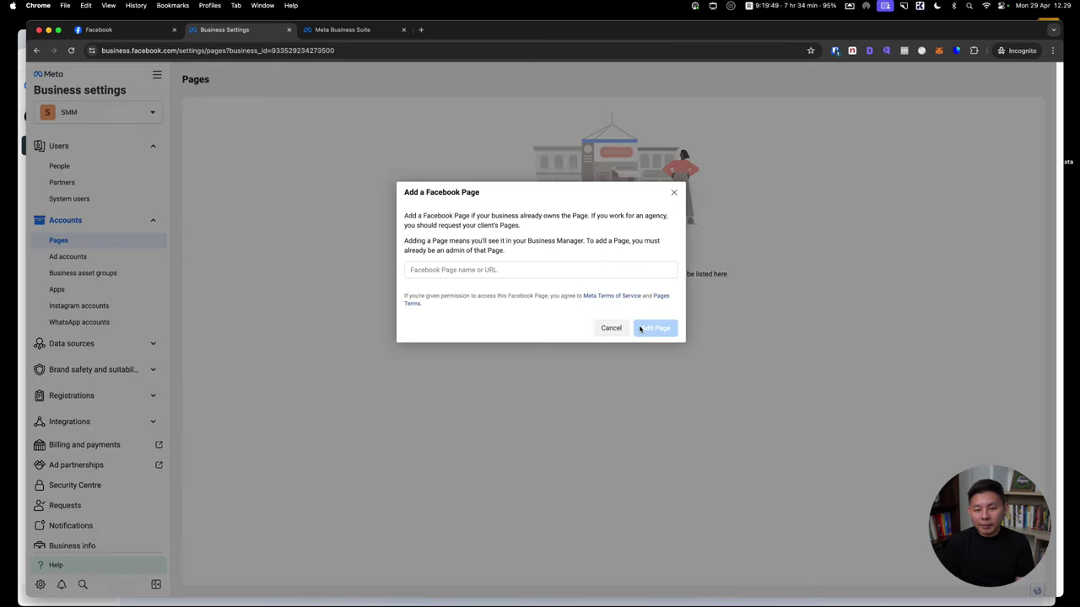
{"action": "left_click", "coordinate": [531, 270]}
{"action": "key", "text": "super+v"}
{"action": "left_click", "coordinate": [568, 291]}
{"action": "left_click", "coordinate": [670, 356]}
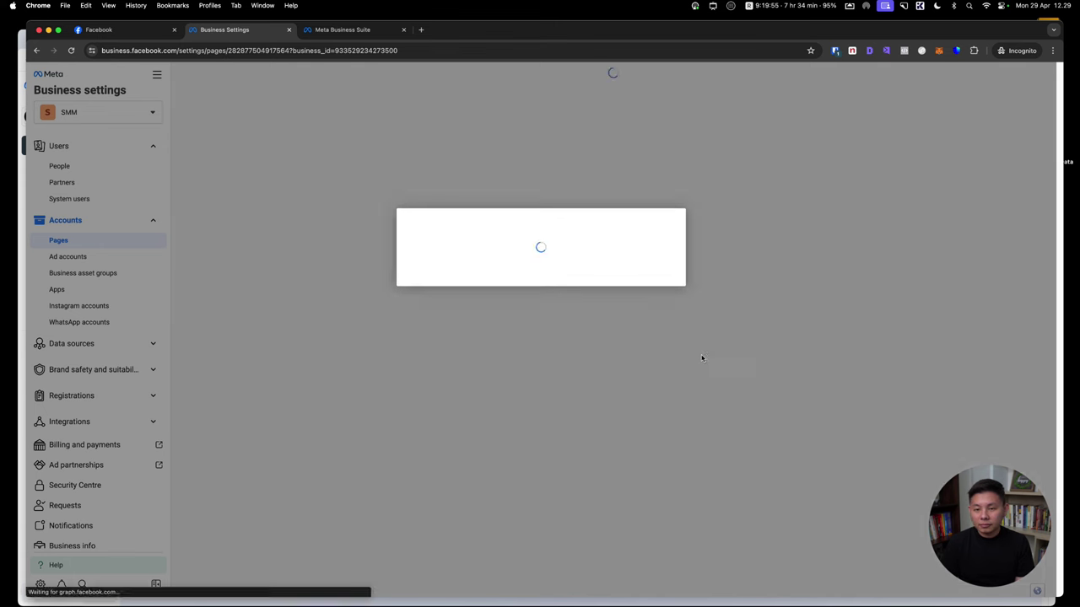
Review the person's page permissions and ACC 1's add-account options, ending on Business info
{"action": "left_click", "coordinate": [540, 291]}
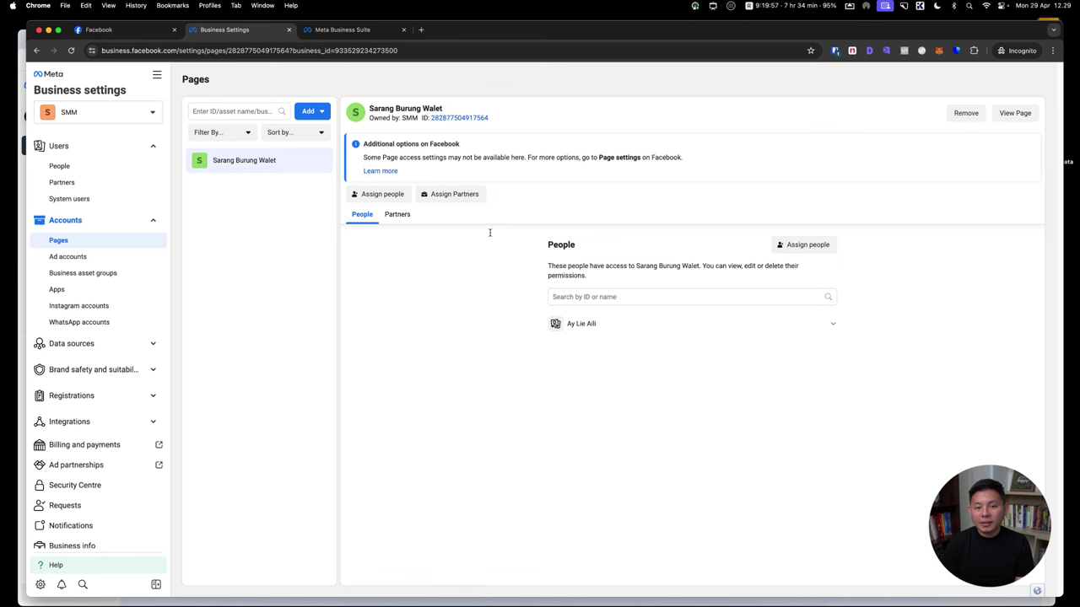
{"action": "left_click", "coordinate": [580, 334]}
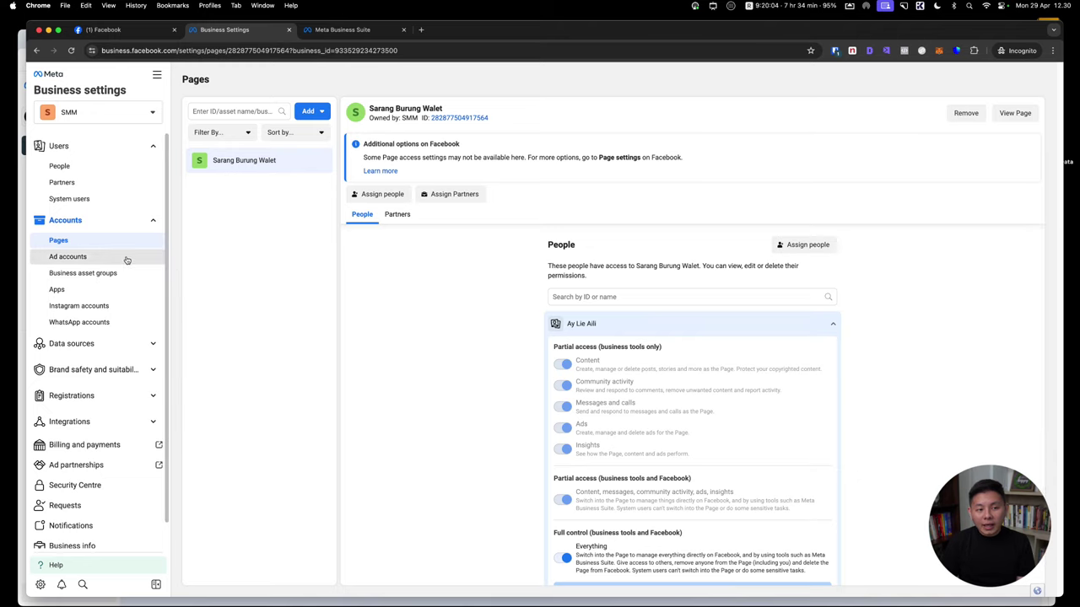
{"action": "left_click", "coordinate": [68, 257]}
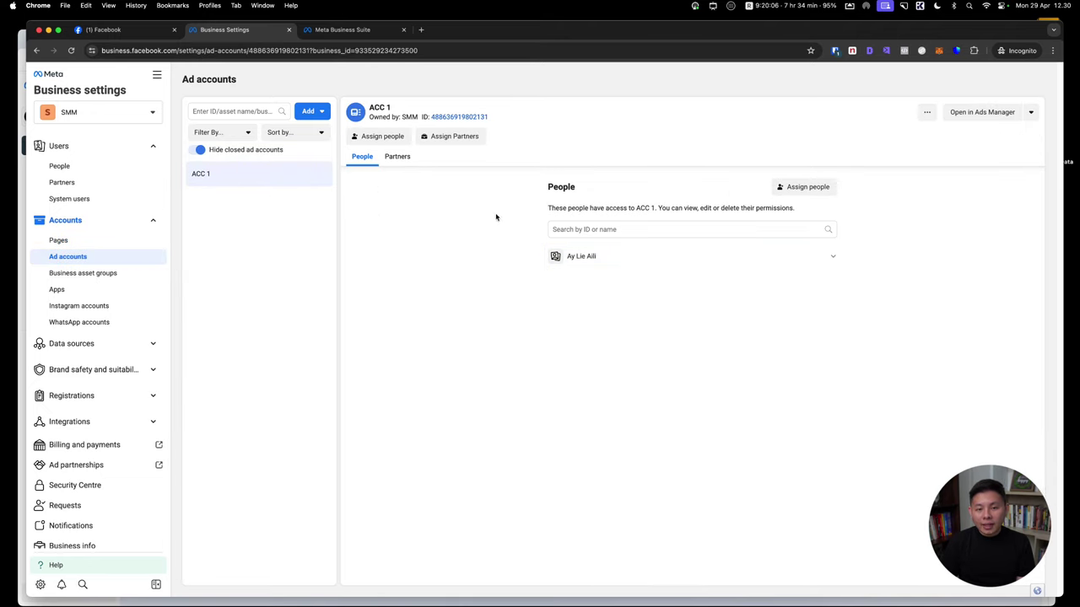
{"action": "left_click", "coordinate": [314, 110]}
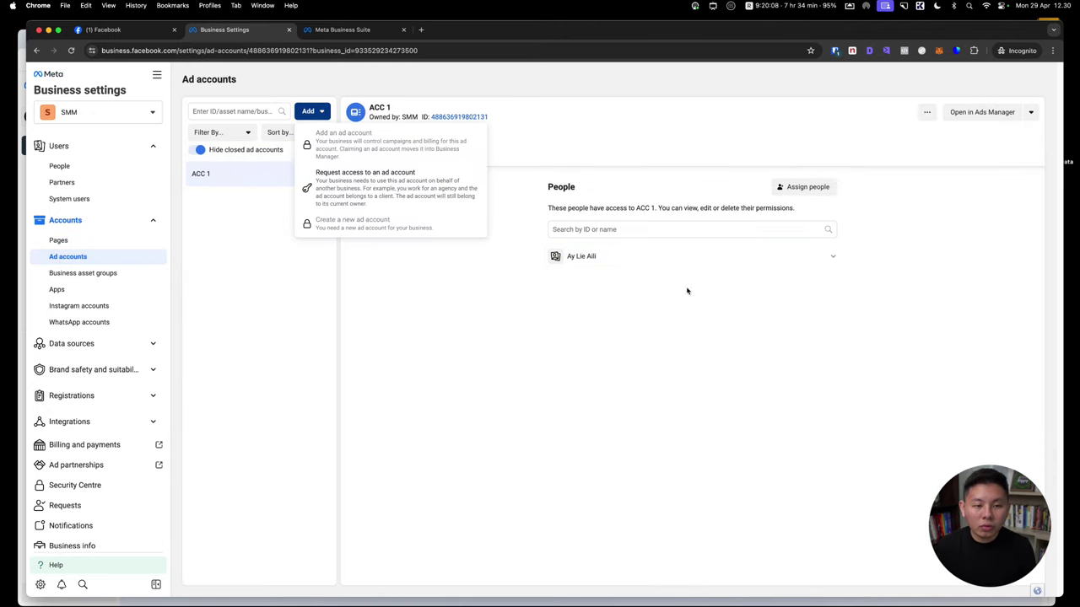
{"action": "key", "text": "Escape"}
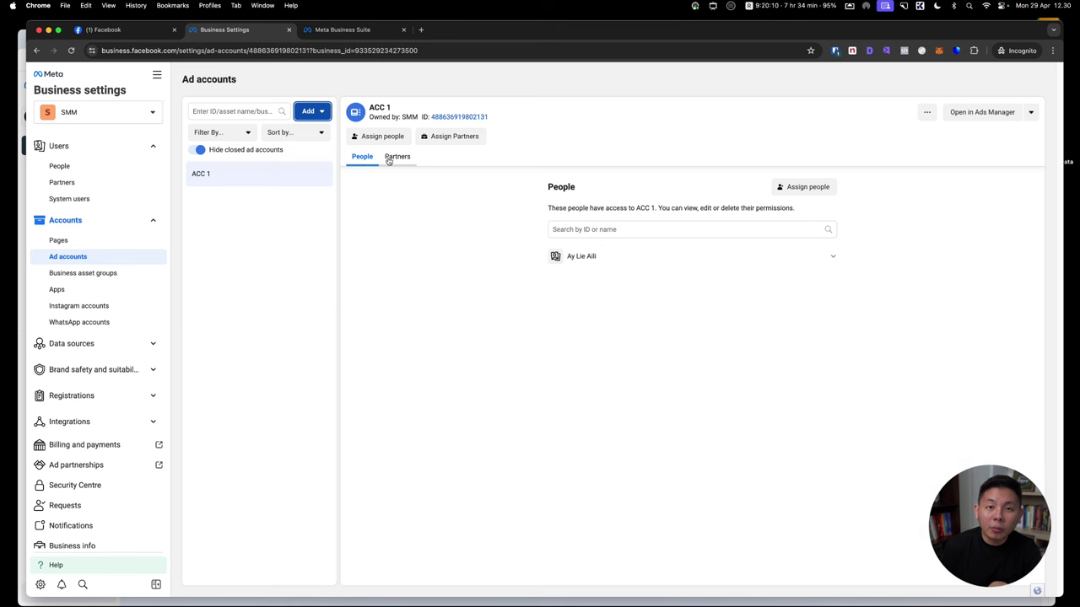
{"action": "left_click", "coordinate": [308, 110]}
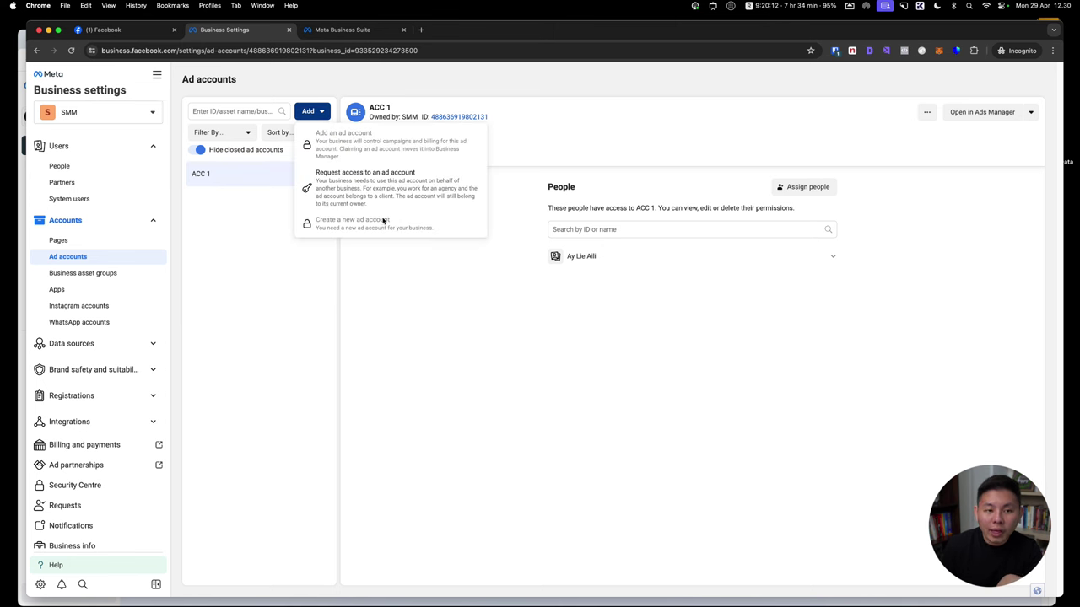
{"action": "left_click", "coordinate": [306, 344]}
{"action": "scroll", "coordinate": [93, 422], "scroll_direction": "down", "scroll_amount": 1}
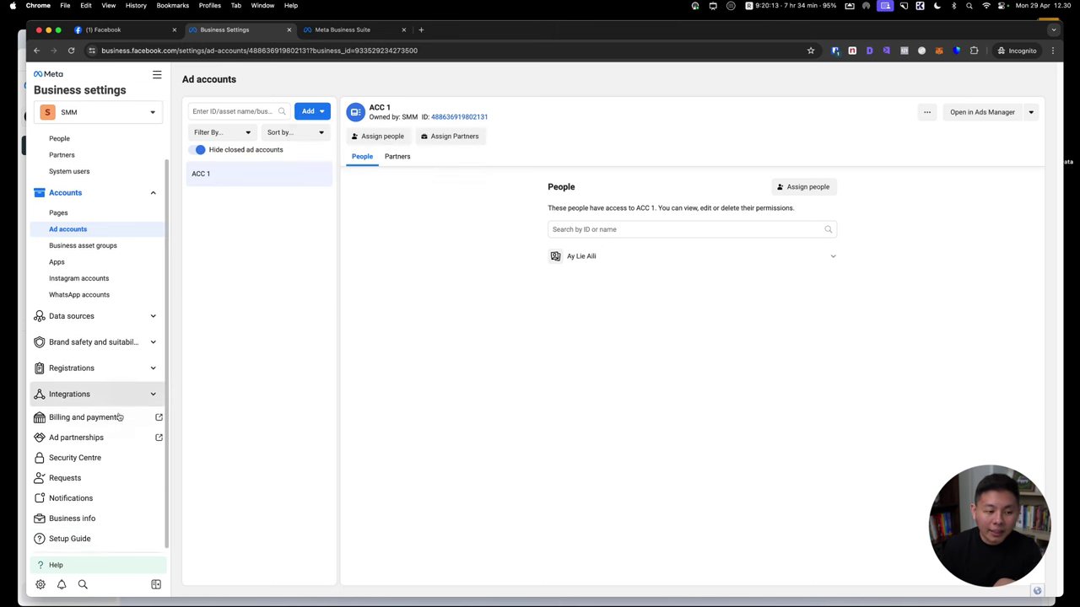
{"action": "left_click", "coordinate": [102, 526]}
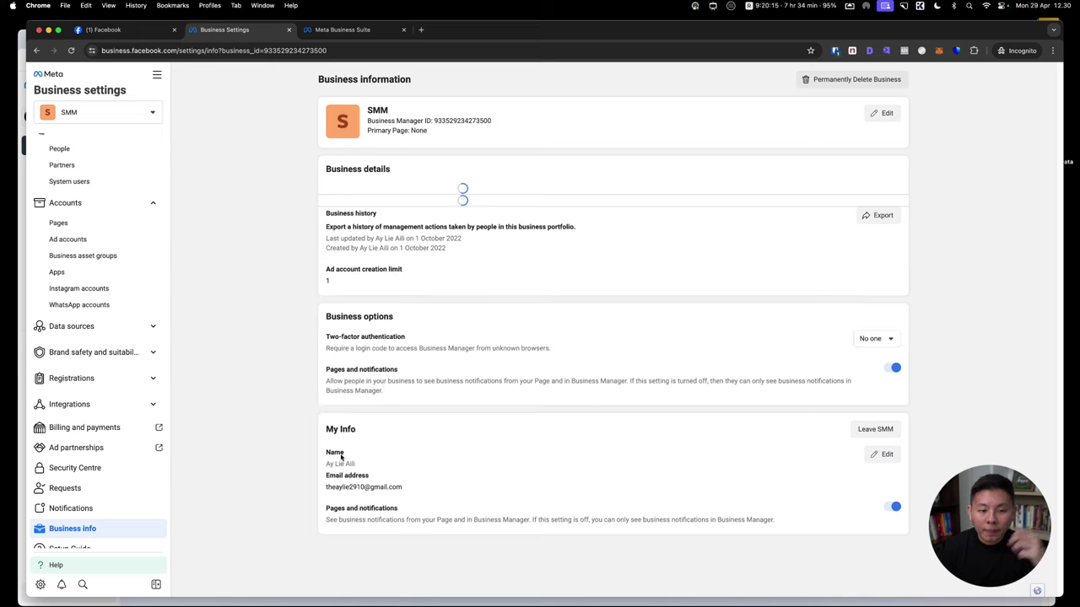
{"action": "left_click_drag", "start_coordinate": [294, 405], "coordinate": [412, 411]}
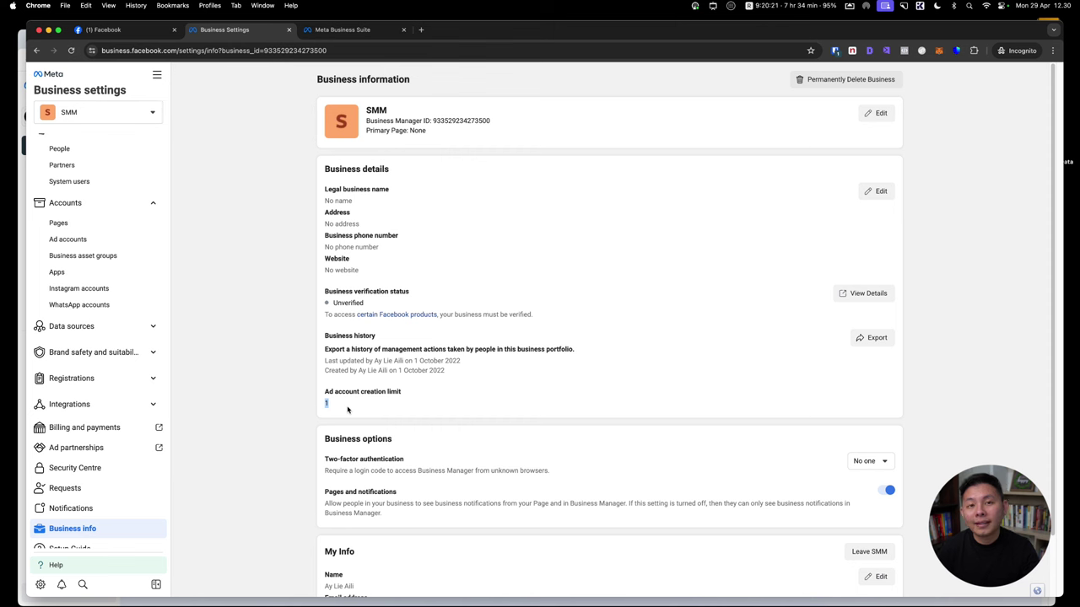
{"action": "left_click", "coordinate": [135, 243]}
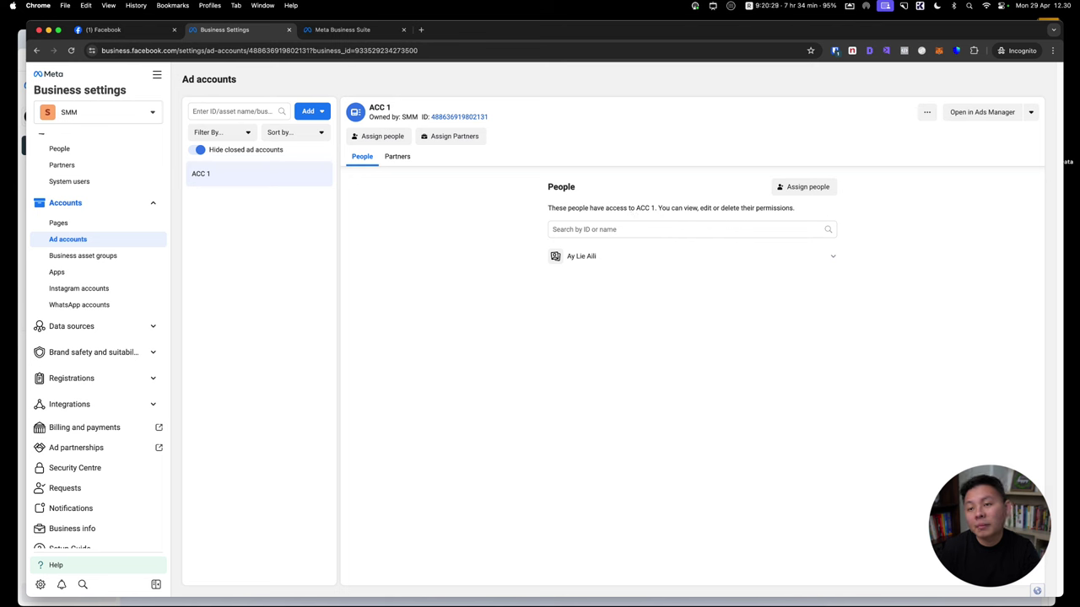
{"action": "left_click", "coordinate": [306, 113]}
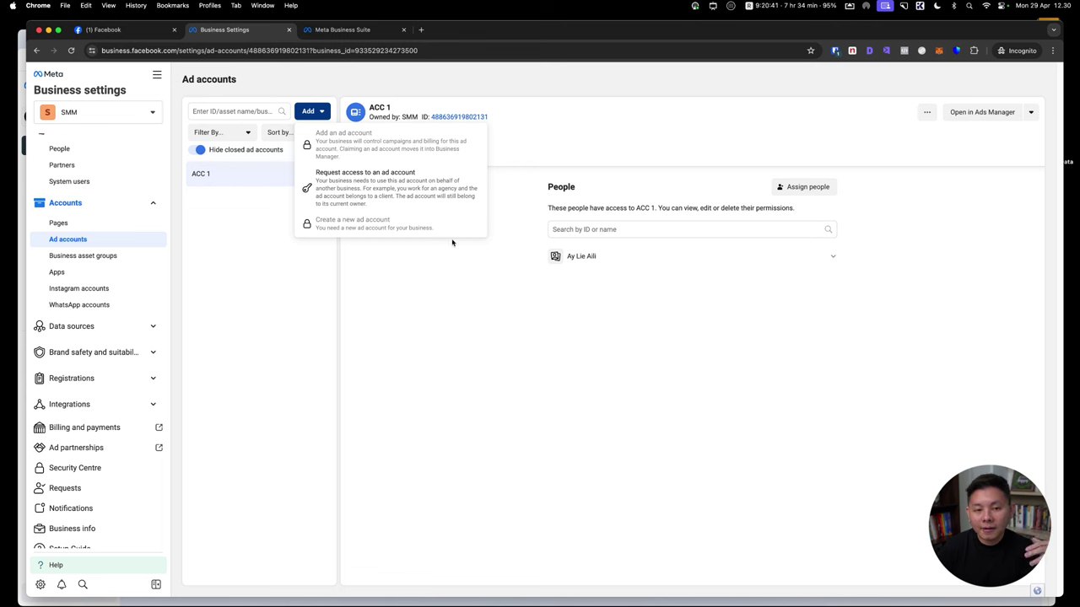
{"action": "left_click", "coordinate": [481, 322]}
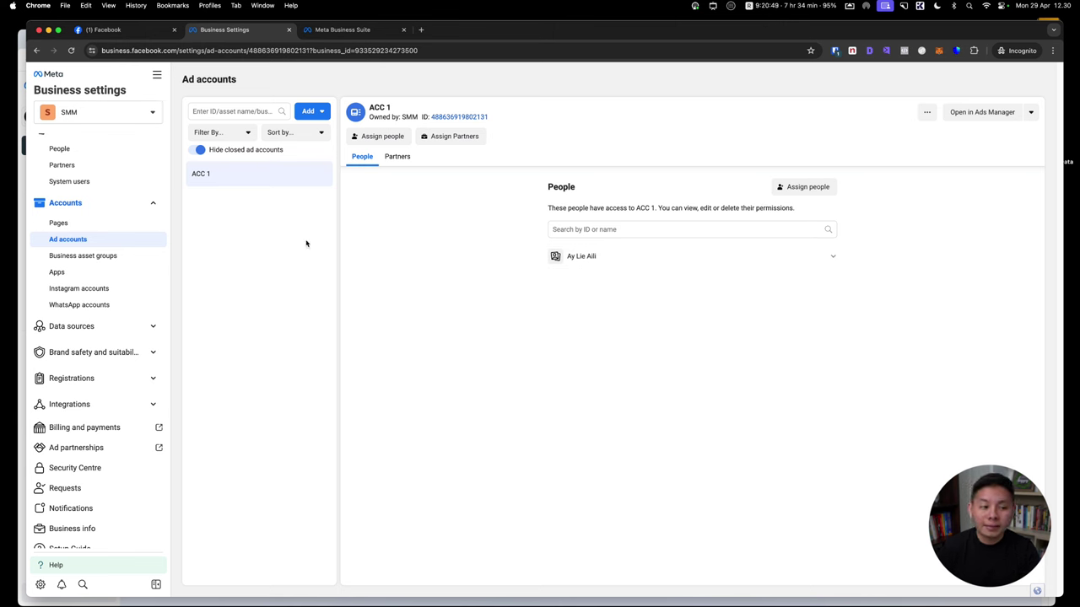
{"action": "scroll", "coordinate": [84, 447], "scroll_direction": "down", "scroll_amount": 1}
{"action": "left_click", "coordinate": [100, 520]}
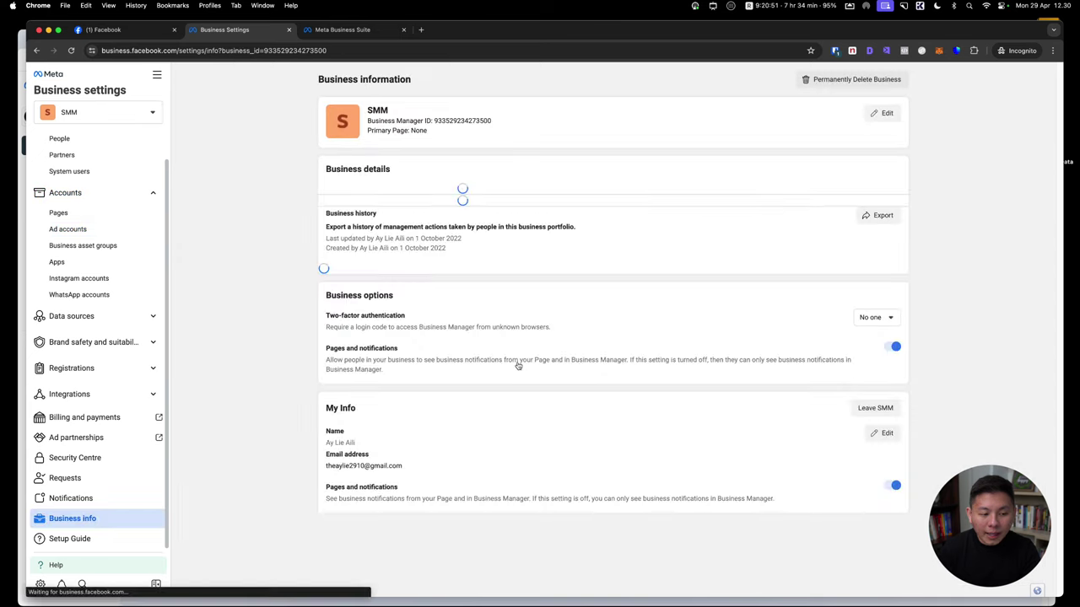
{"action": "scroll", "coordinate": [436, 304], "scroll_direction": "down", "scroll_amount": 2}
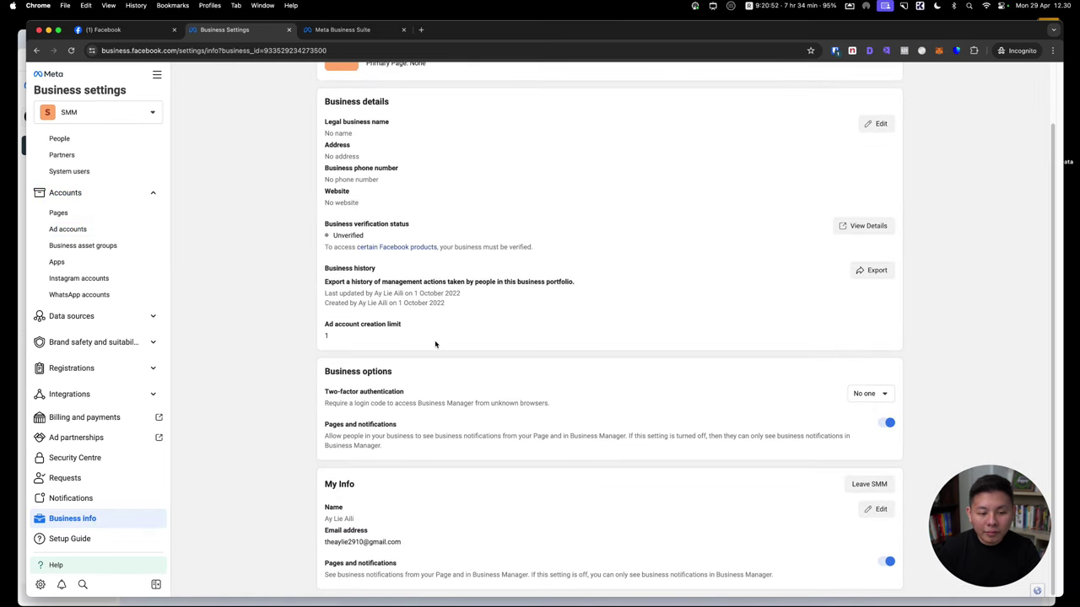
{"action": "left_click", "coordinate": [875, 509]}
{"action": "scroll", "coordinate": [470, 479], "scroll_direction": "down", "scroll_amount": 1}
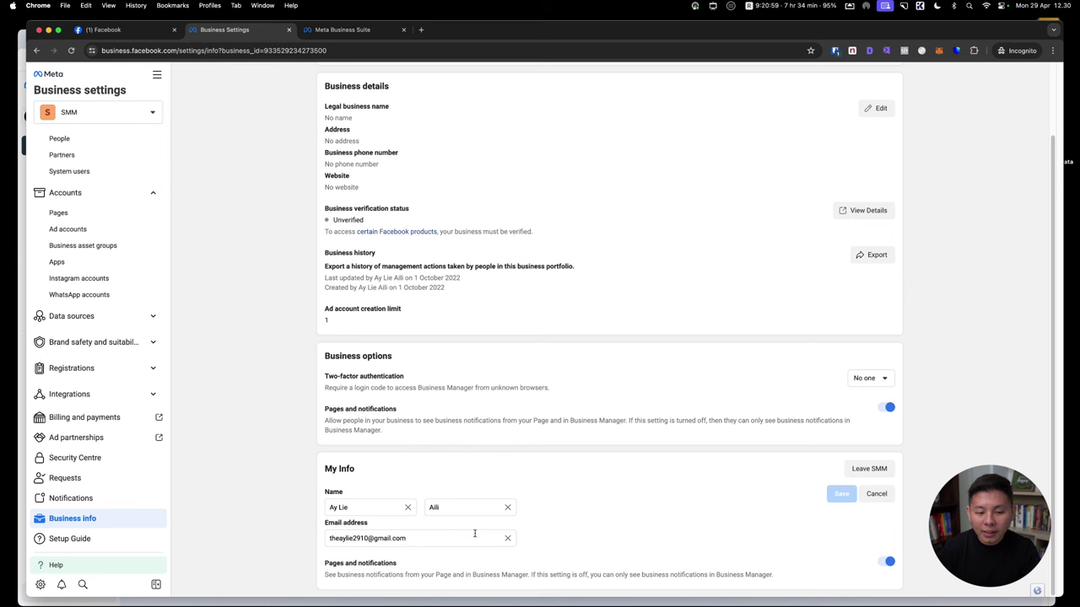
{"action": "left_click", "coordinate": [874, 495]}
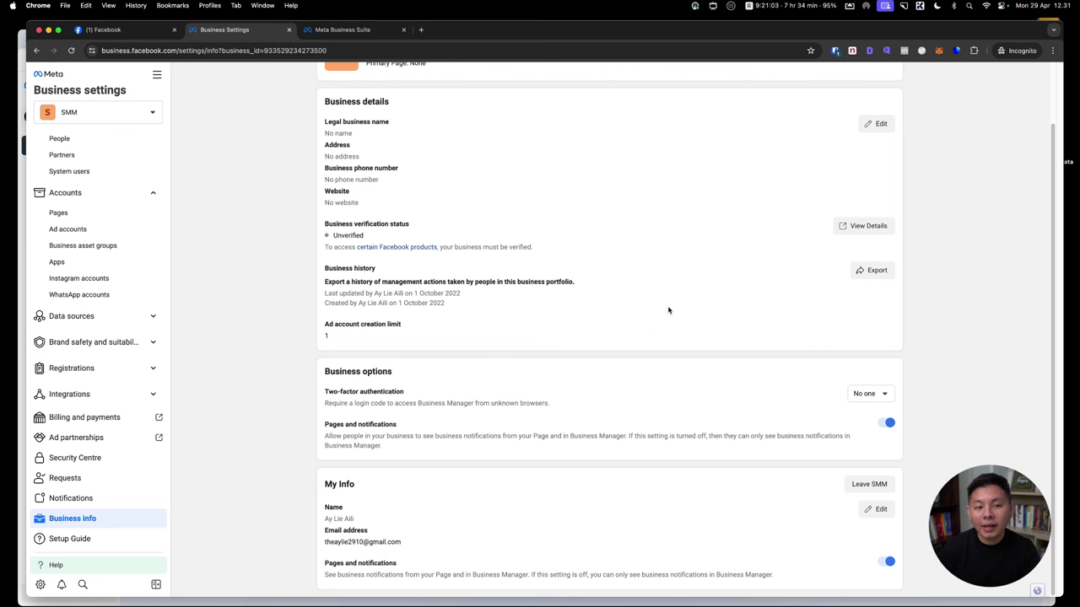
{"action": "scroll", "coordinate": [695, 371], "scroll_direction": "up", "scroll_amount": 2}
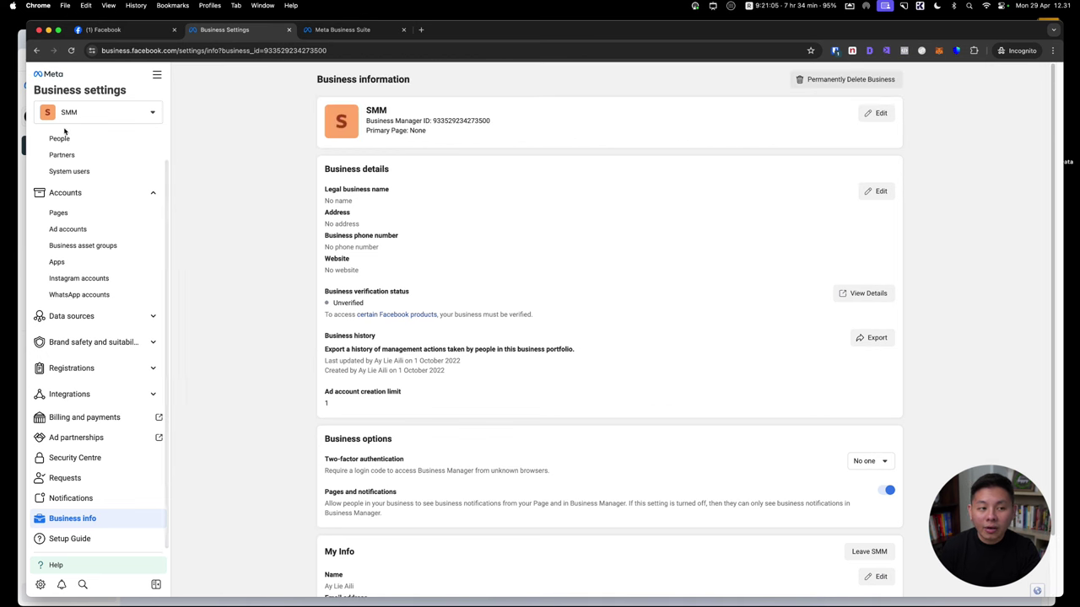
{"action": "scroll", "coordinate": [76, 194], "scroll_direction": "up", "scroll_amount": 2}
{"action": "left_click", "coordinate": [89, 146]}
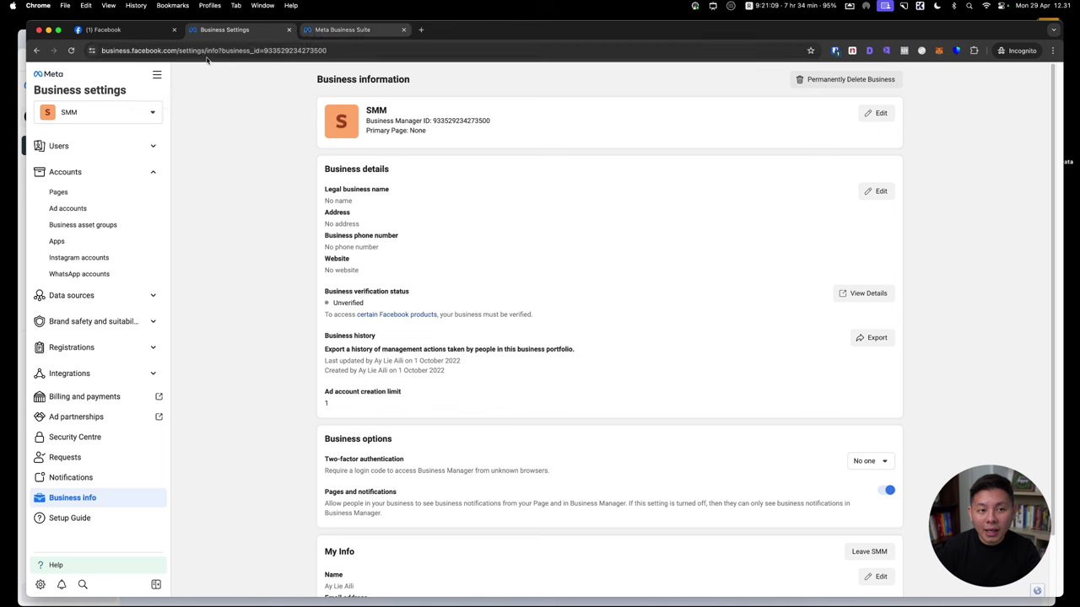
Open ACC 1 in Ads Manager from the Ad accounts list, then return to Business Settings
{"action": "left_click", "coordinate": [157, 75]}
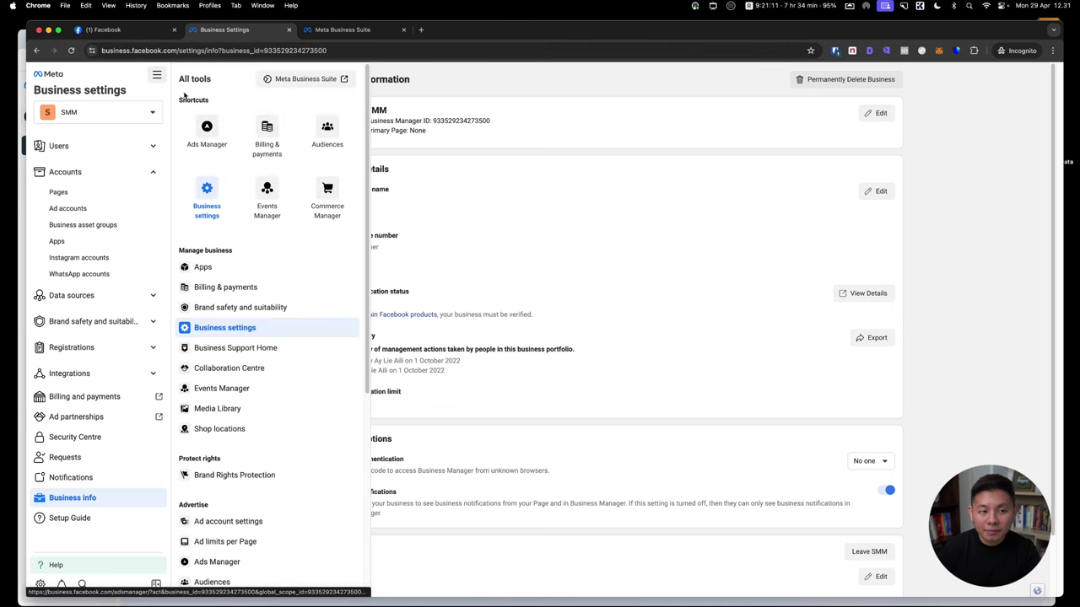
{"action": "left_click", "coordinate": [67, 208]}
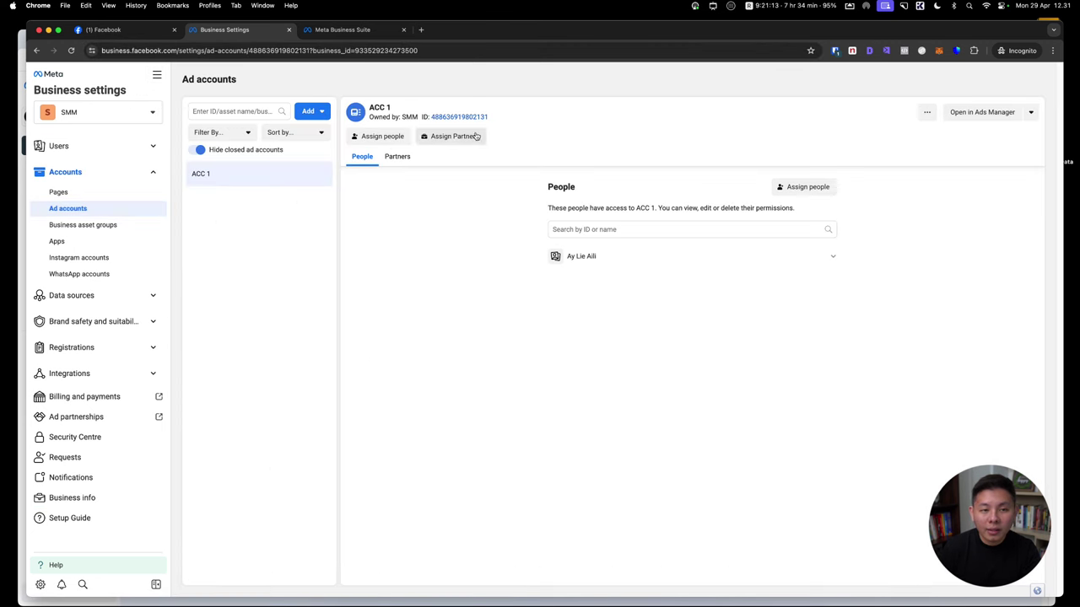
{"action": "left_click", "coordinate": [978, 111]}
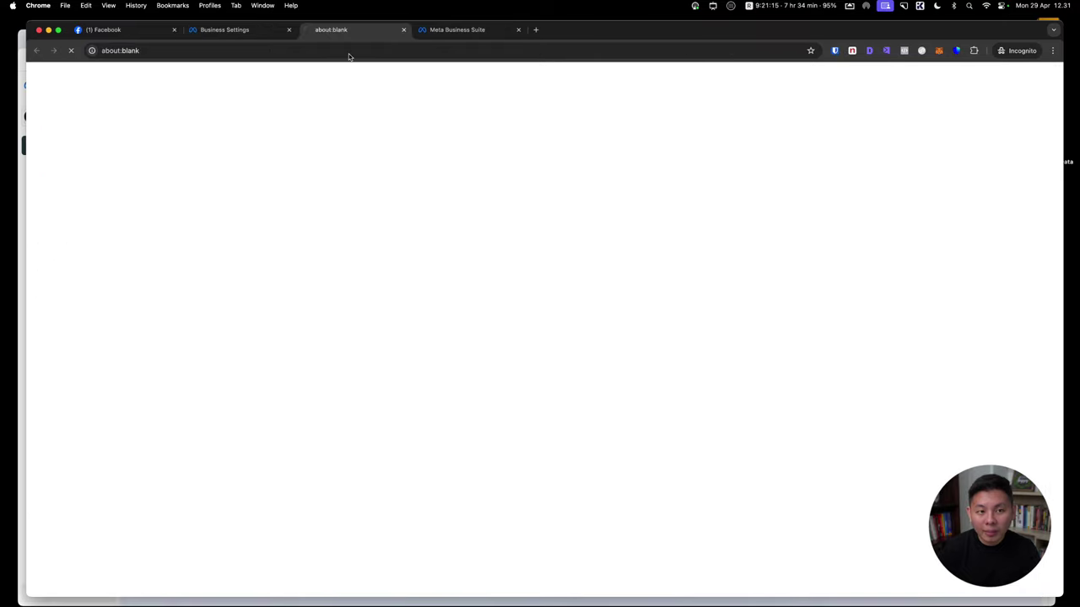
{"action": "left_click", "coordinate": [220, 32]}
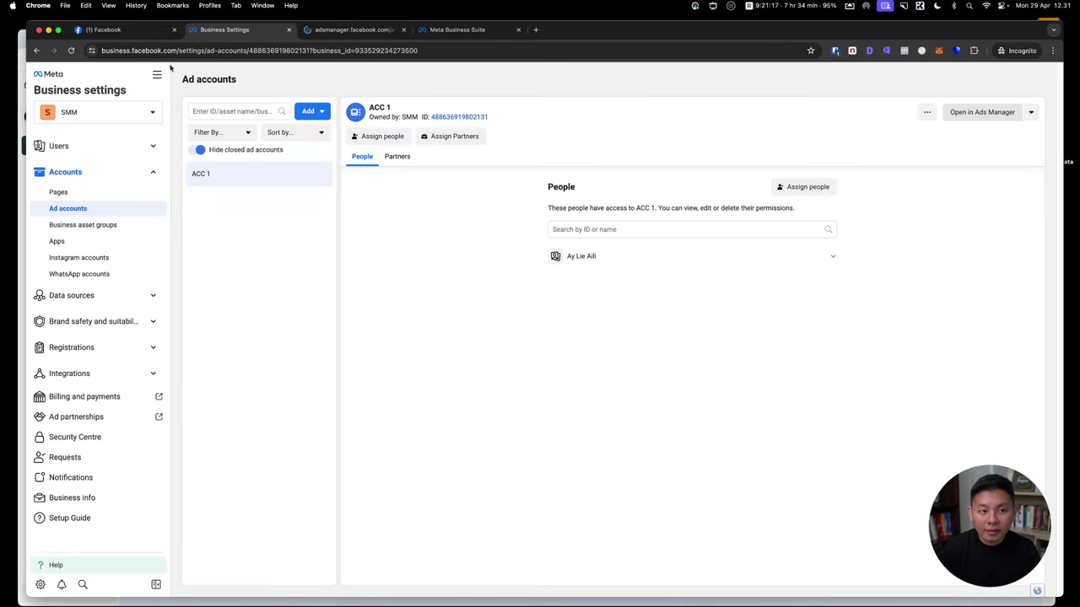
{"action": "left_click", "coordinate": [157, 75]}
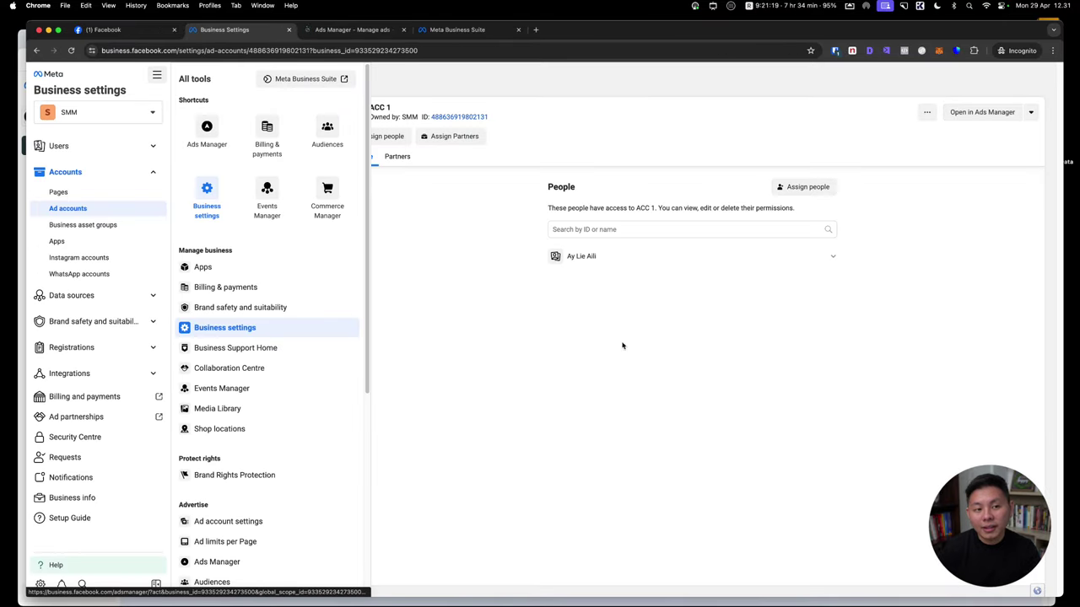
{"action": "left_click", "coordinate": [501, 329]}
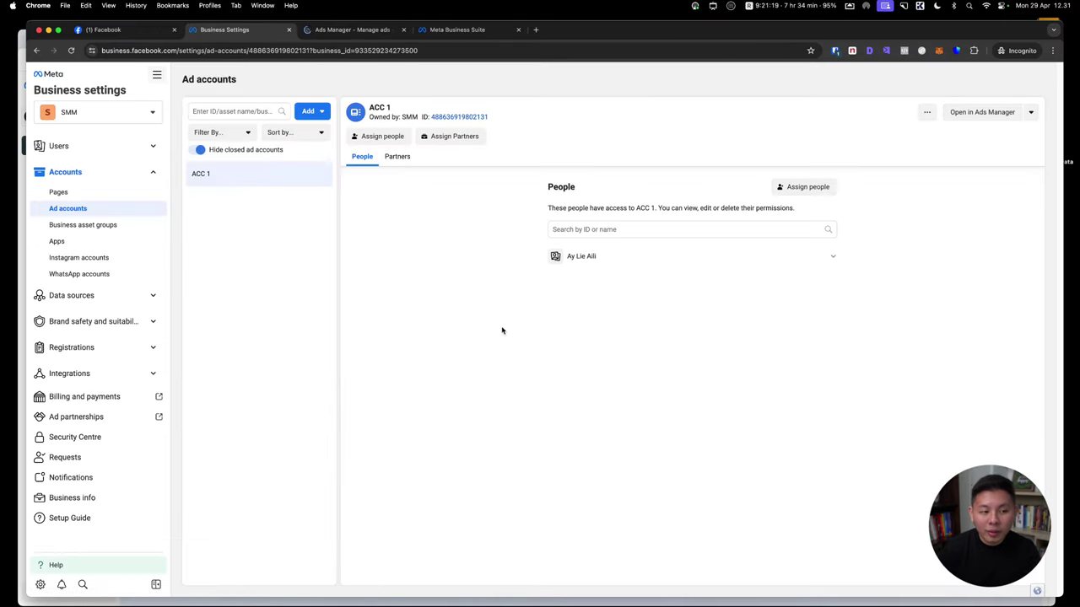
Start a debit/credit card payment method for ACC 1 (Indonesia, Rupiah, Jakarta time) without saving it
{"action": "left_click", "coordinate": [115, 396]}
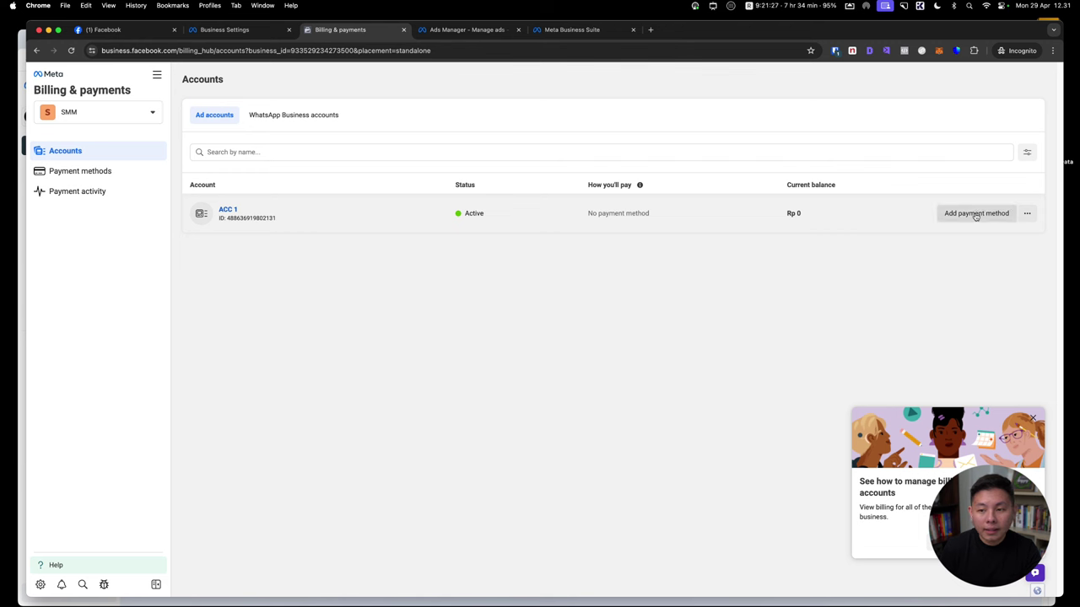
{"action": "left_click", "coordinate": [969, 214]}
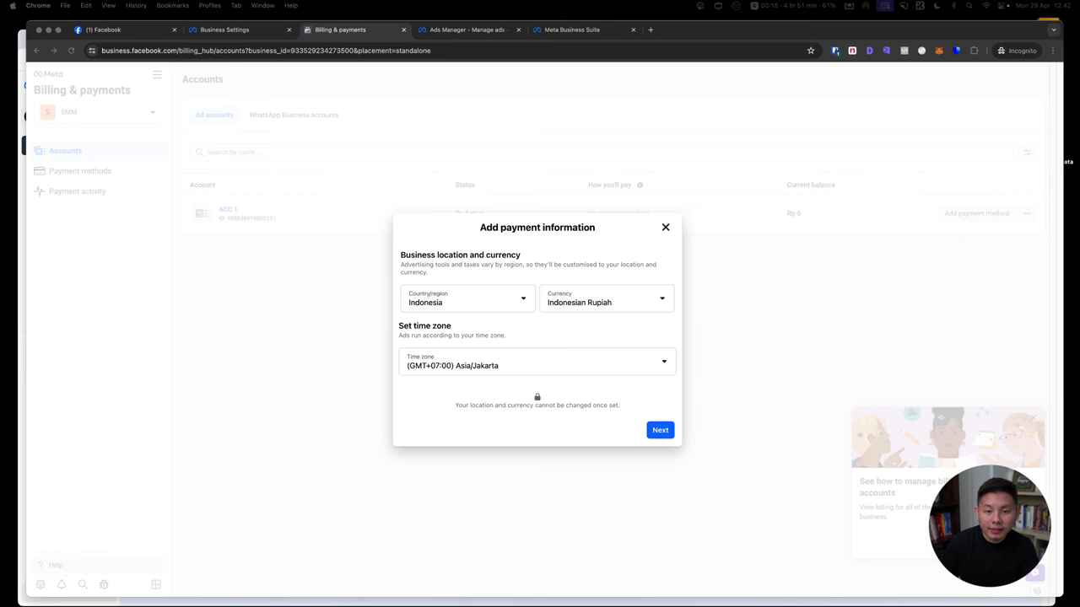
{"action": "left_click", "coordinate": [671, 232]}
{"action": "left_click", "coordinate": [665, 228]}
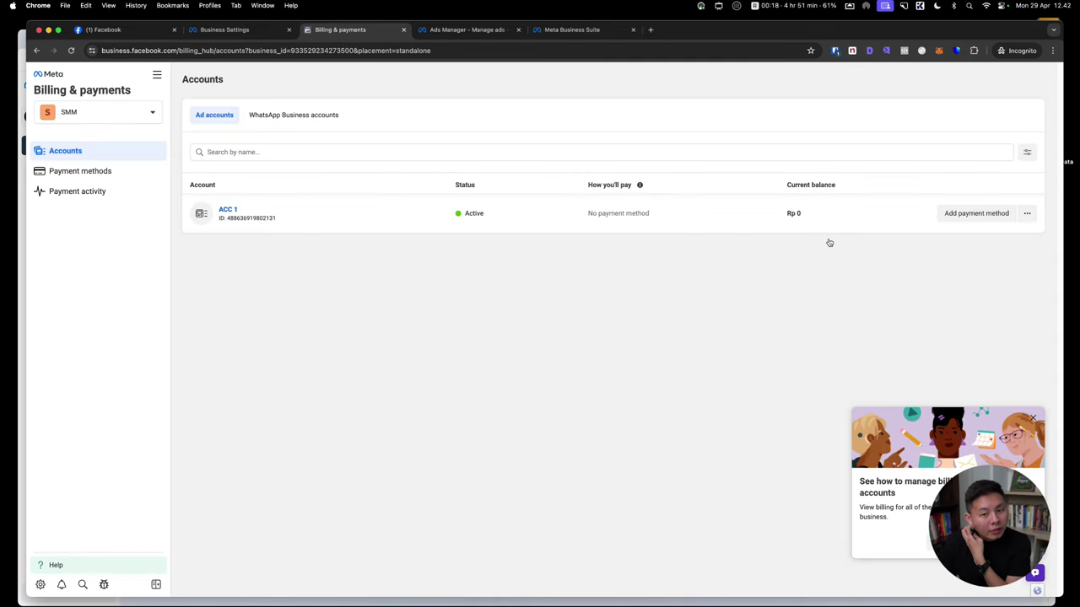
{"action": "left_click", "coordinate": [957, 217]}
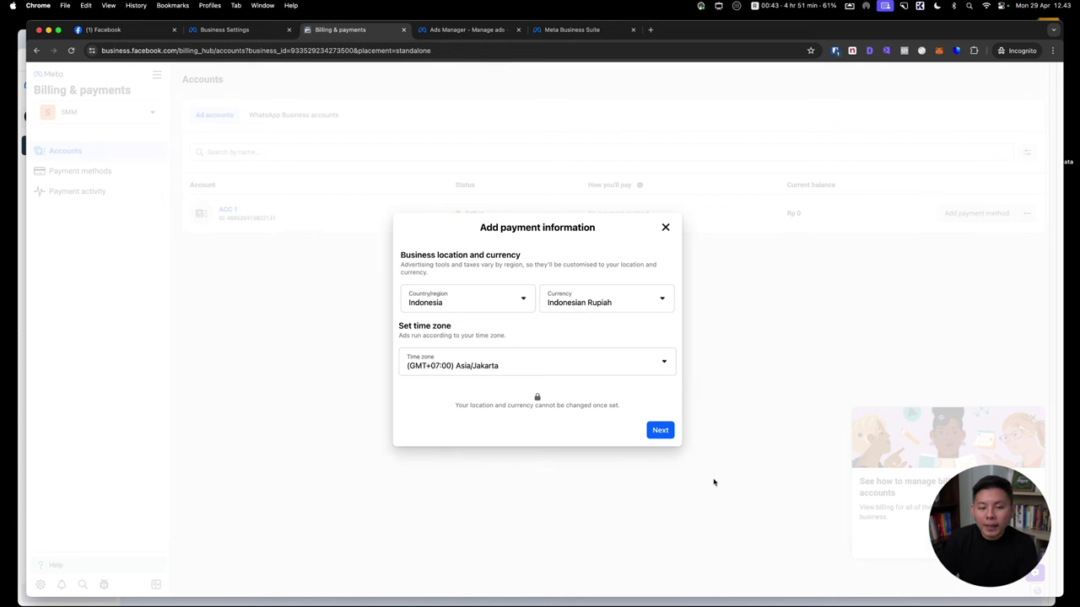
{"action": "left_click", "coordinate": [660, 430]}
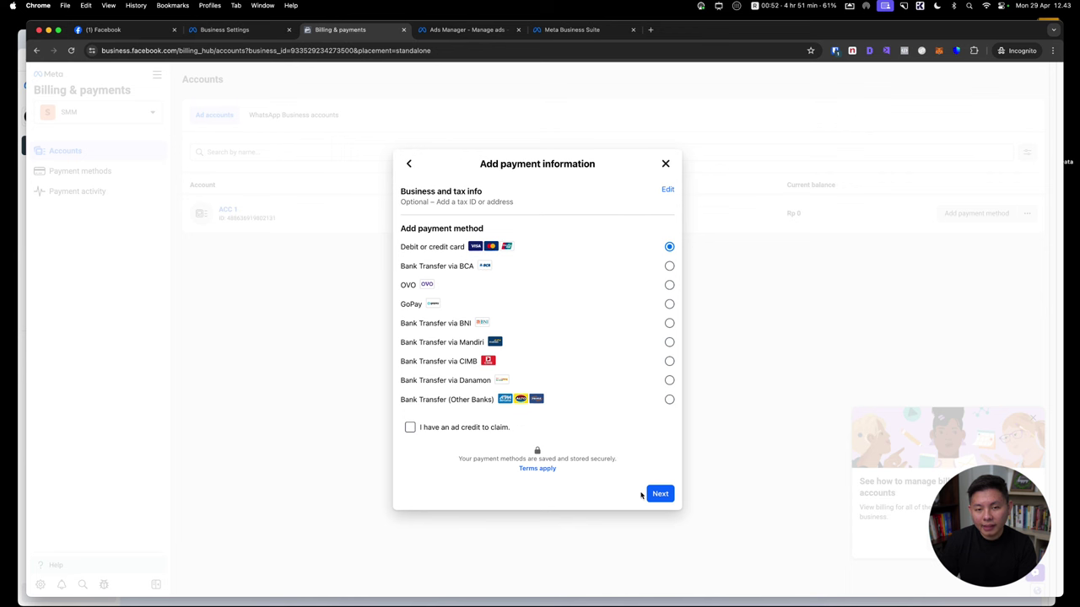
{"action": "left_click", "coordinate": [655, 498]}
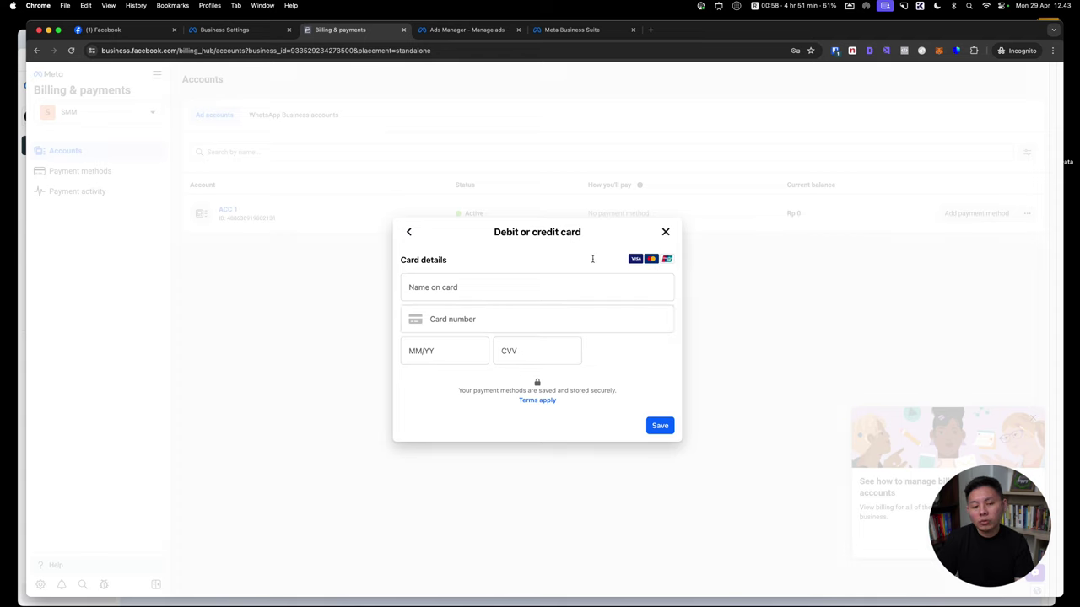
{"action": "left_click", "coordinate": [665, 231]}
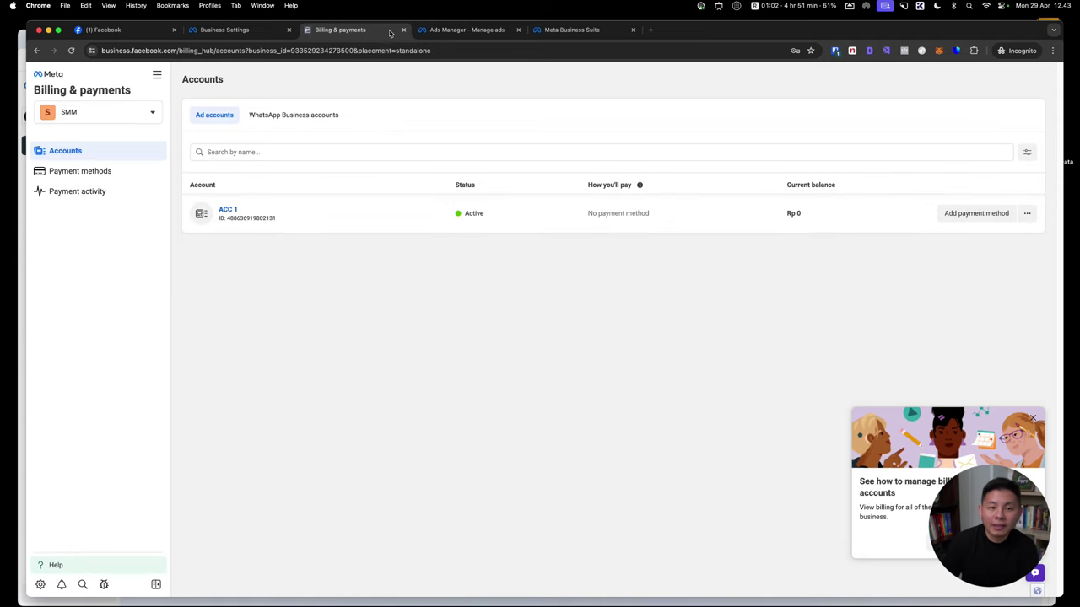
Return to ACC 1's Campaigns view, dismiss the payment notice and answer No to political issues
{"action": "left_click", "coordinate": [157, 75]}
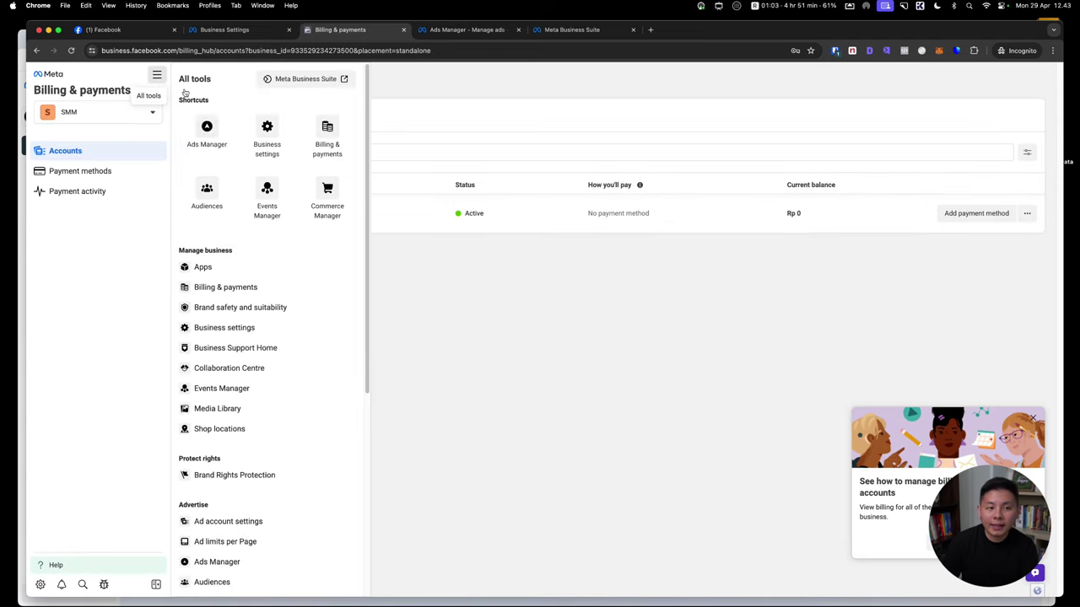
{"action": "left_click", "coordinate": [403, 29]}
{"action": "left_click", "coordinate": [341, 29]}
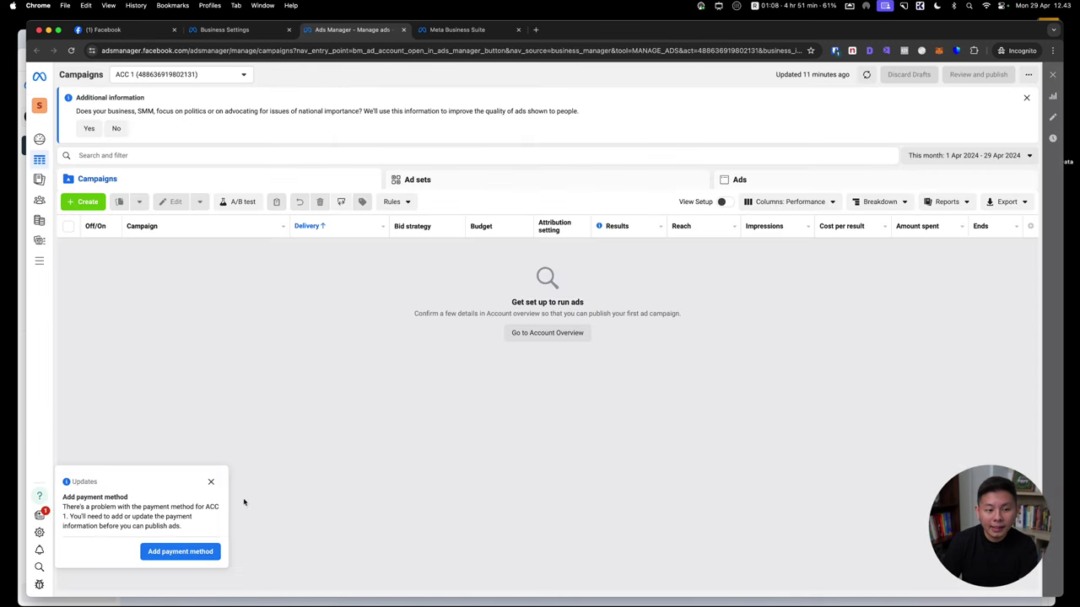
{"action": "left_click", "coordinate": [210, 482]}
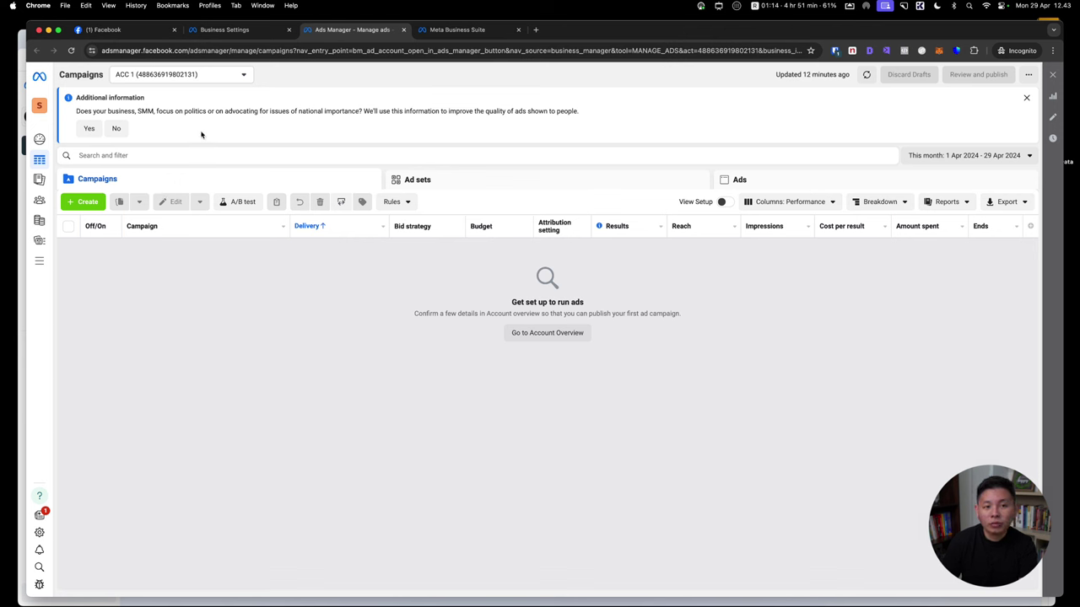
{"action": "left_click", "coordinate": [118, 129]}
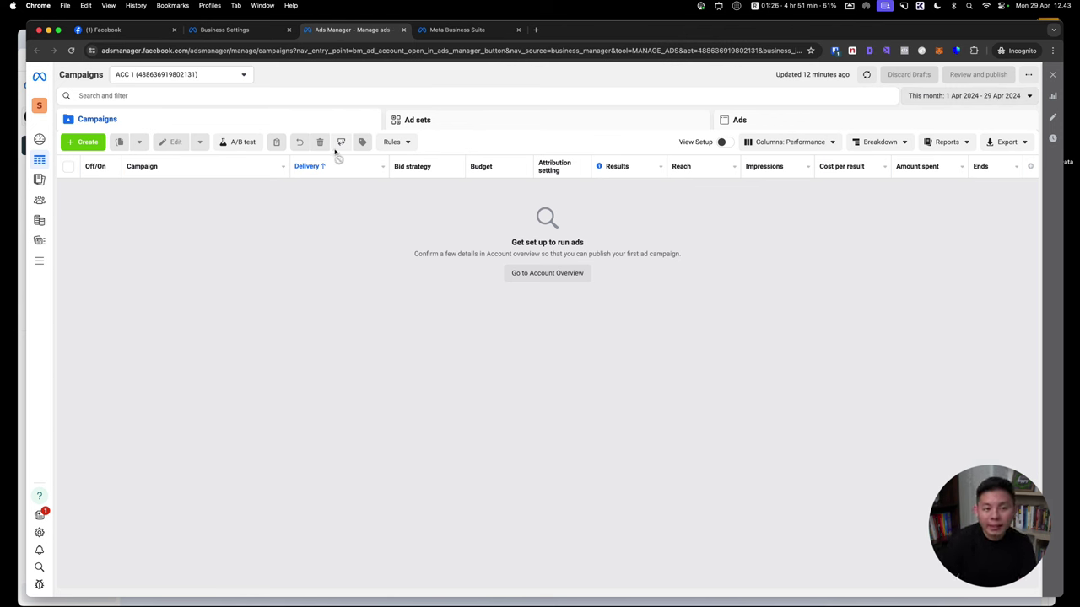
{"action": "key", "text": "ctrl+super+a"}
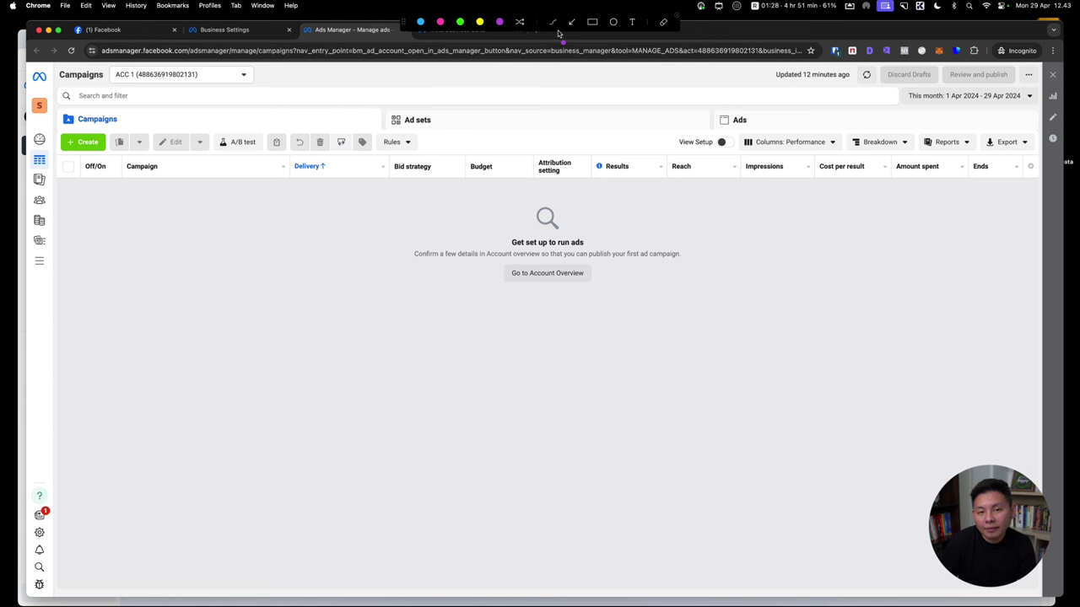
{"action": "mouse_move", "coordinate": [263, 95]}
{"action": "left_mouse_down"}
{"action": "mouse_move", "coordinate": [179, 134]}
{"action": "mouse_move", "coordinate": [222, 100]}
{"action": "left_mouse_up"}
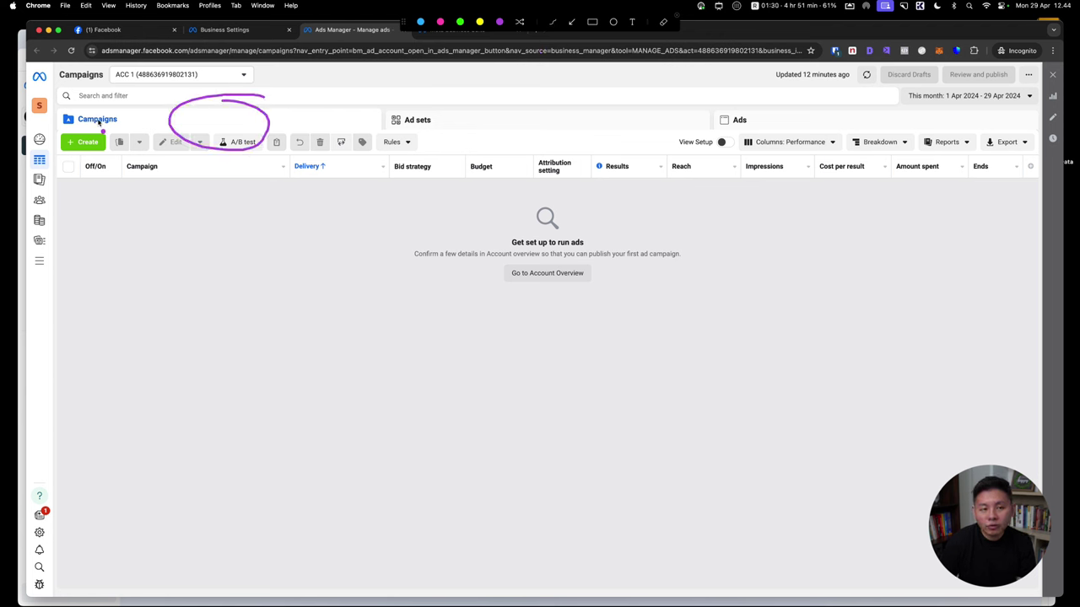
{"action": "left_click_drag", "start_coordinate": [64, 128], "coordinate": [118, 127]}
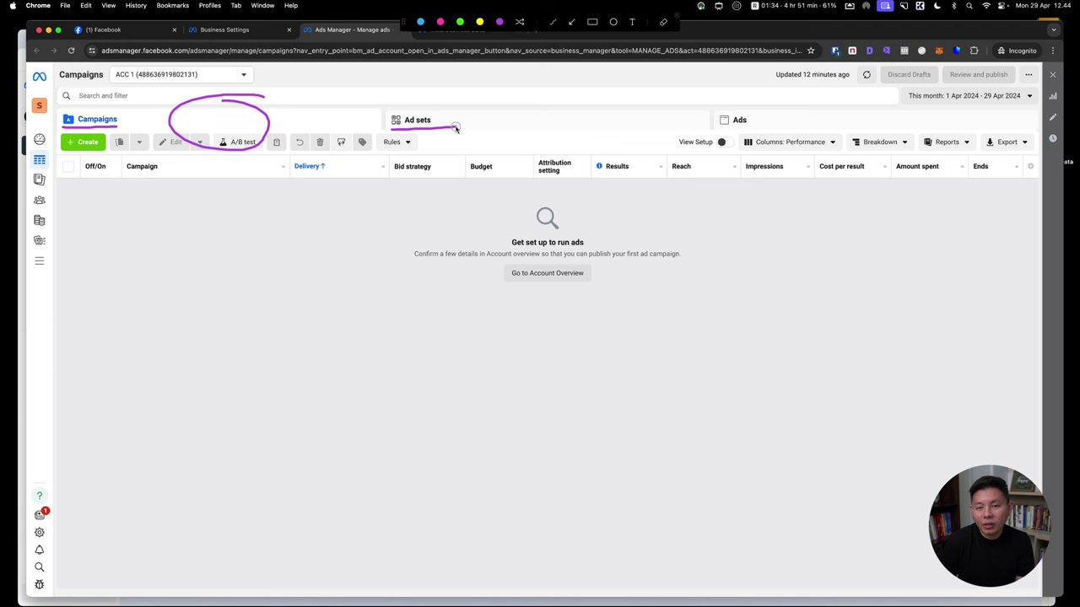
{"action": "left_click_drag", "start_coordinate": [719, 132], "coordinate": [767, 129]}
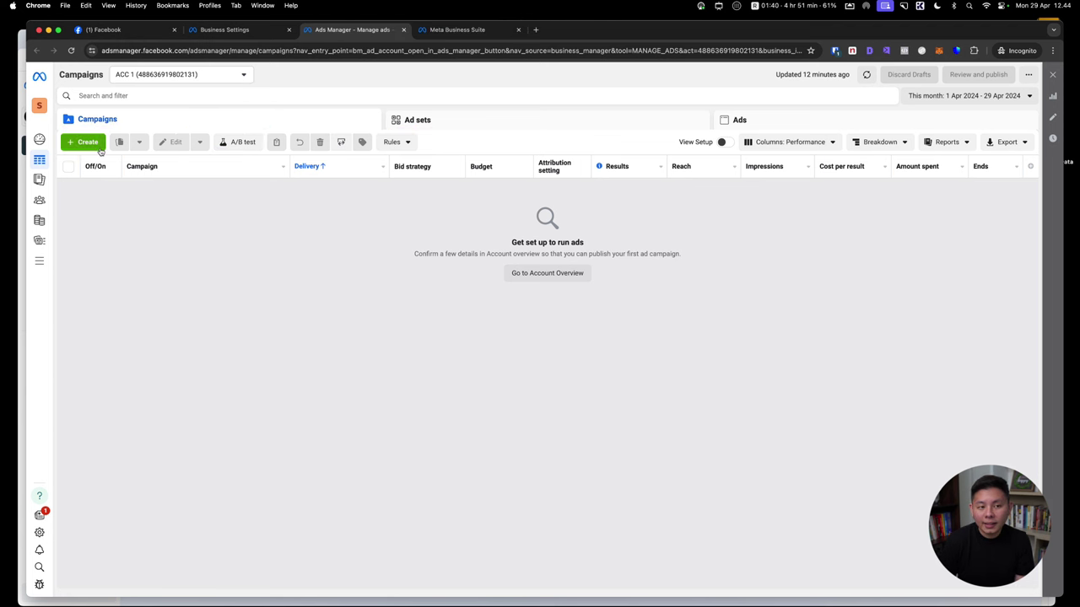
Start a new campaign and look over the six objectives under Auction buying
{"action": "left_click", "coordinate": [83, 141]}
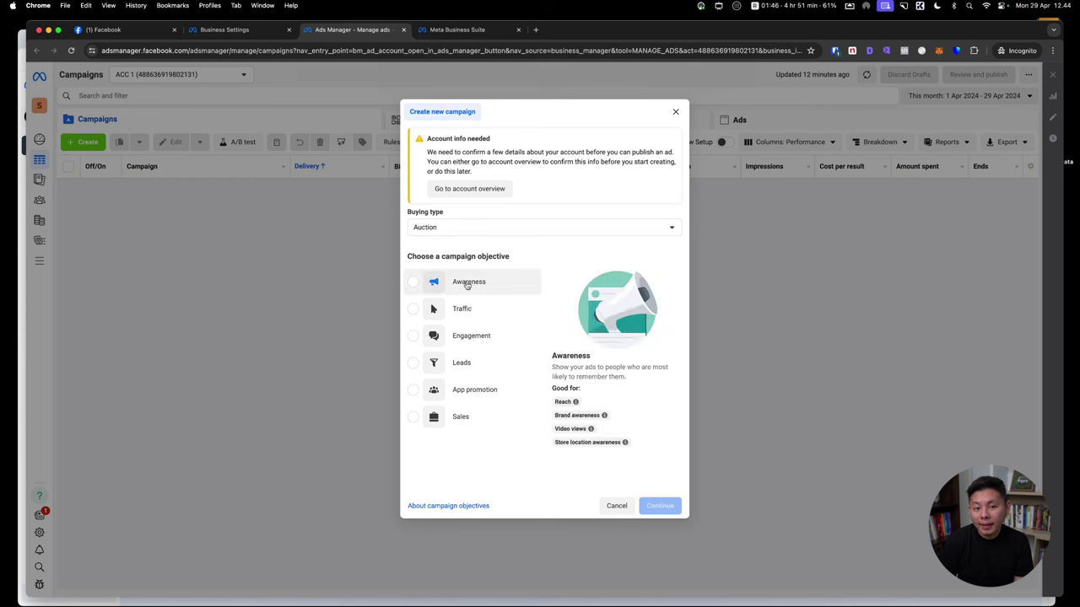
{"action": "mouse_move", "coordinate": [407, 304]}
{"action": "mouse_move", "coordinate": [409, 288]}
{"action": "left_mouse_down"}
{"action": "mouse_move", "coordinate": [496, 282]}
{"action": "mouse_move", "coordinate": [411, 267]}
{"action": "mouse_move", "coordinate": [400, 279]}
{"action": "mouse_move", "coordinate": [410, 288]}
{"action": "left_mouse_up"}
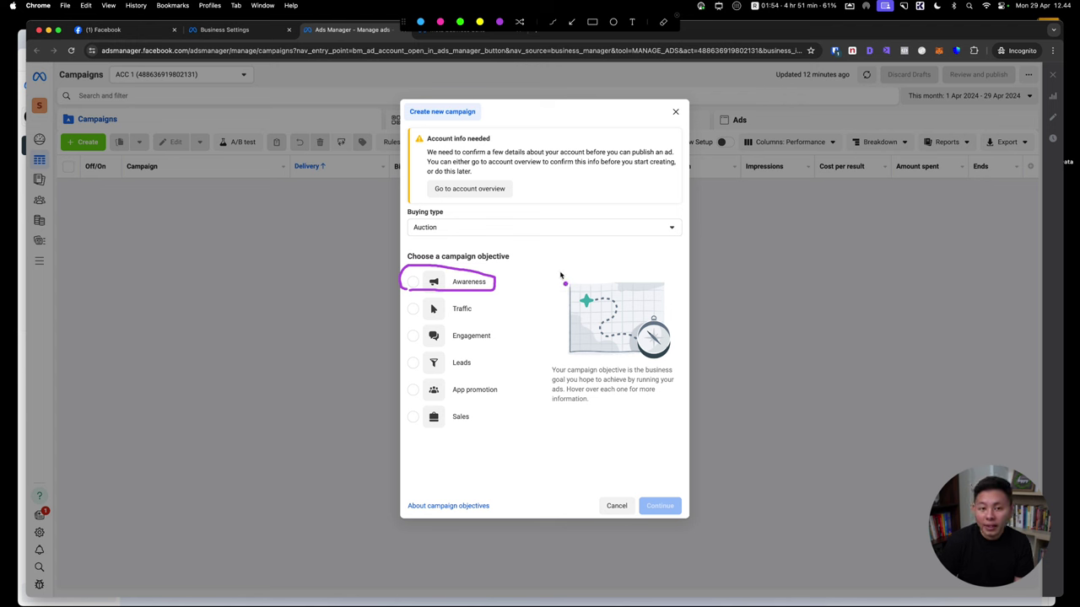
{"action": "mouse_move", "coordinate": [402, 323]}
{"action": "left_mouse_down"}
{"action": "mouse_move", "coordinate": [489, 324]}
{"action": "mouse_move", "coordinate": [462, 295]}
{"action": "mouse_move", "coordinate": [396, 299]}
{"action": "mouse_move", "coordinate": [400, 316]}
{"action": "left_mouse_up"}
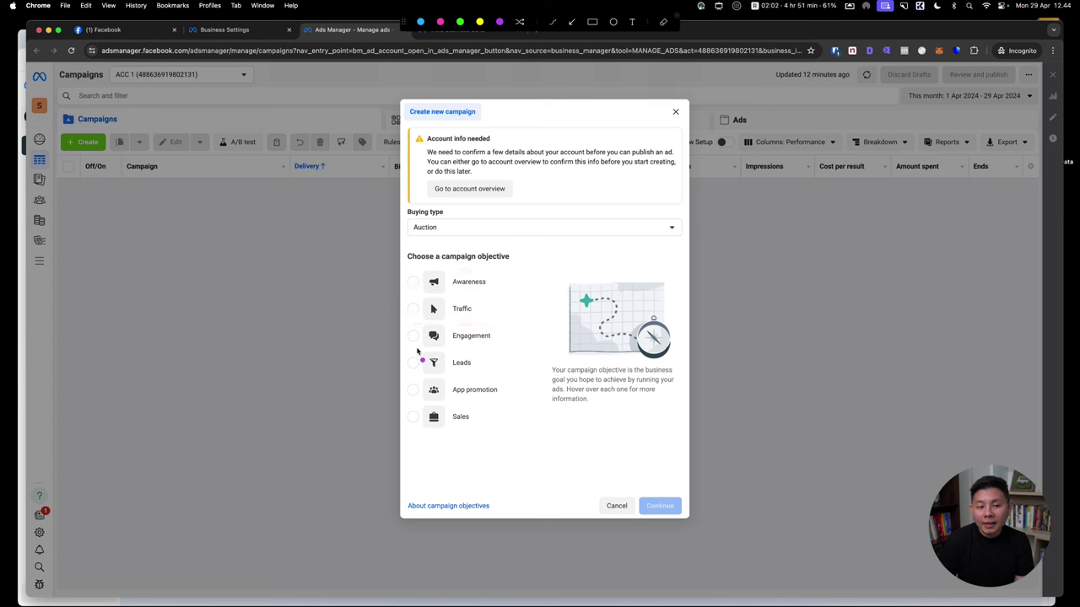
{"action": "mouse_move", "coordinate": [410, 349]}
{"action": "left_mouse_down"}
{"action": "mouse_move", "coordinate": [486, 351]}
{"action": "mouse_move", "coordinate": [498, 330]}
{"action": "mouse_move", "coordinate": [402, 330]}
{"action": "mouse_move", "coordinate": [408, 354]}
{"action": "left_mouse_up"}
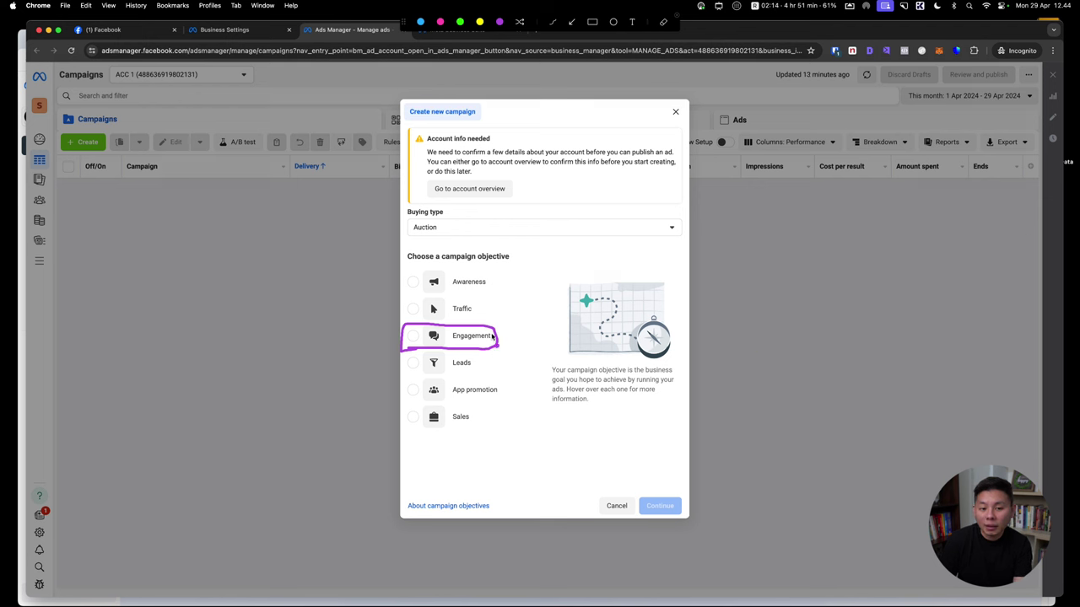
{"action": "mouse_move", "coordinate": [402, 351]}
{"action": "left_mouse_down"}
{"action": "mouse_move", "coordinate": [406, 382]}
{"action": "mouse_move", "coordinate": [508, 385]}
{"action": "mouse_move", "coordinate": [516, 356]}
{"action": "mouse_move", "coordinate": [490, 346]}
{"action": "left_mouse_up"}
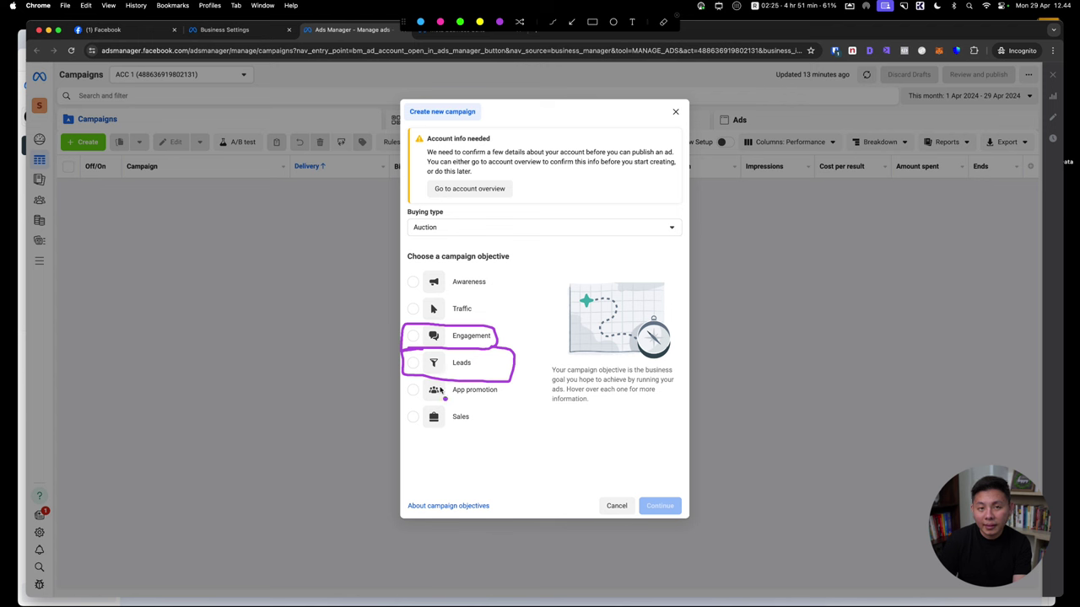
{"action": "mouse_move", "coordinate": [470, 404]}
{"action": "left_mouse_down"}
{"action": "mouse_move", "coordinate": [408, 412]}
{"action": "mouse_move", "coordinate": [476, 424]}
{"action": "mouse_move", "coordinate": [474, 408]}
{"action": "left_mouse_up"}
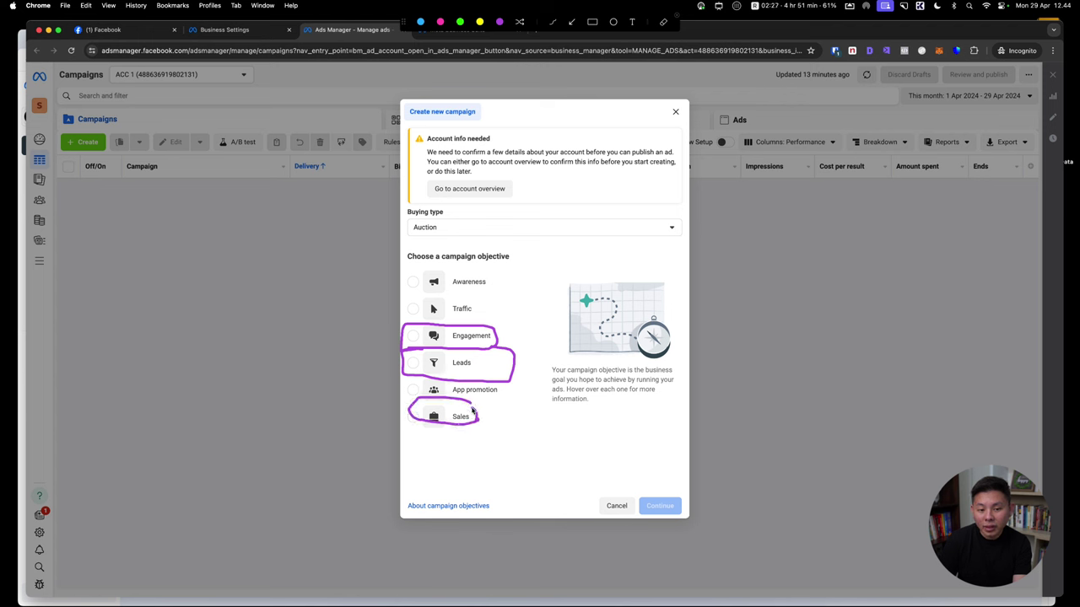
{"action": "key", "text": "Escape"}
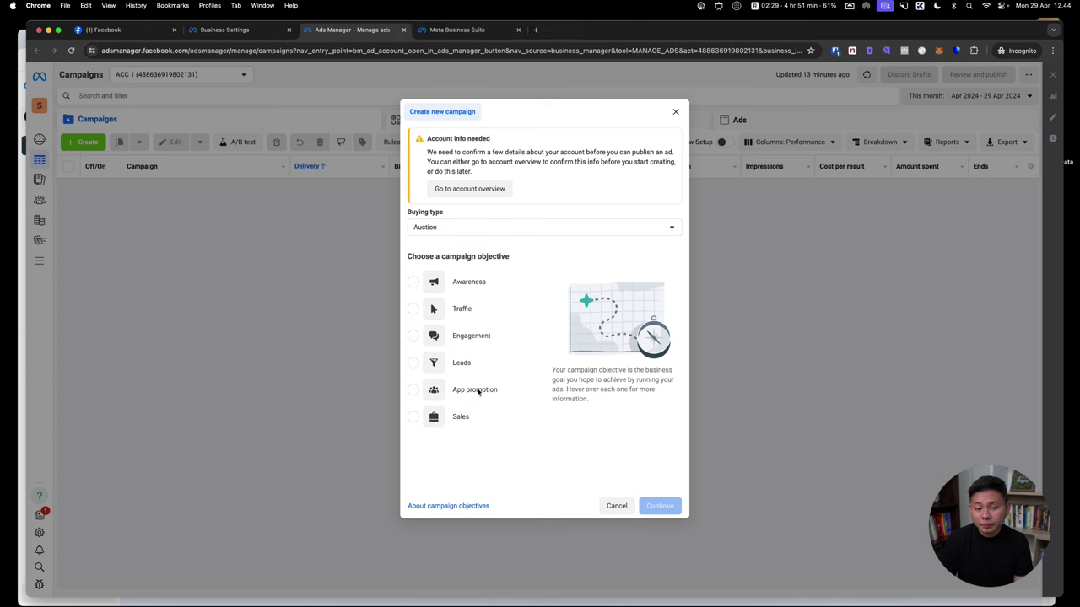
{"action": "left_click_drag", "start_coordinate": [413, 374], "coordinate": [501, 375]}
{"action": "key", "text": "Escape"}
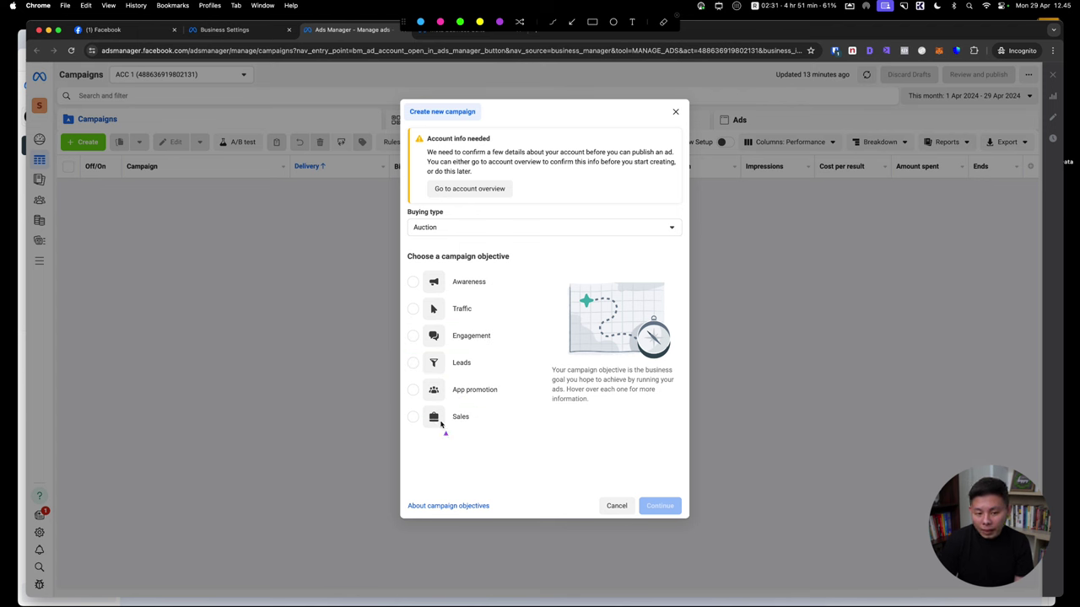
{"action": "left_click_drag", "start_coordinate": [411, 430], "coordinate": [481, 431]}
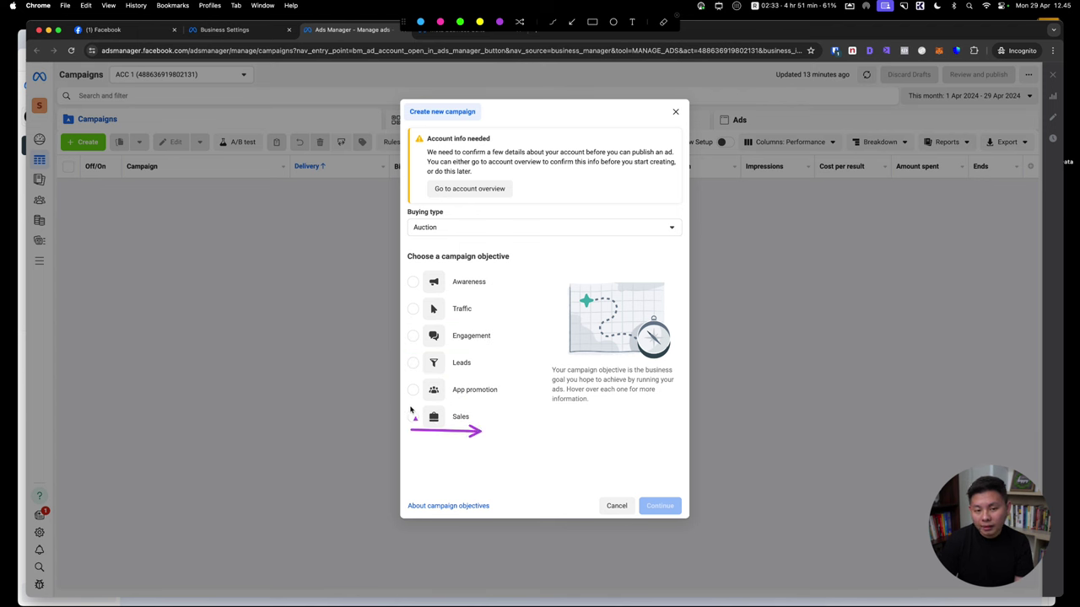
{"action": "left_click_drag", "start_coordinate": [409, 407], "coordinate": [569, 410]}
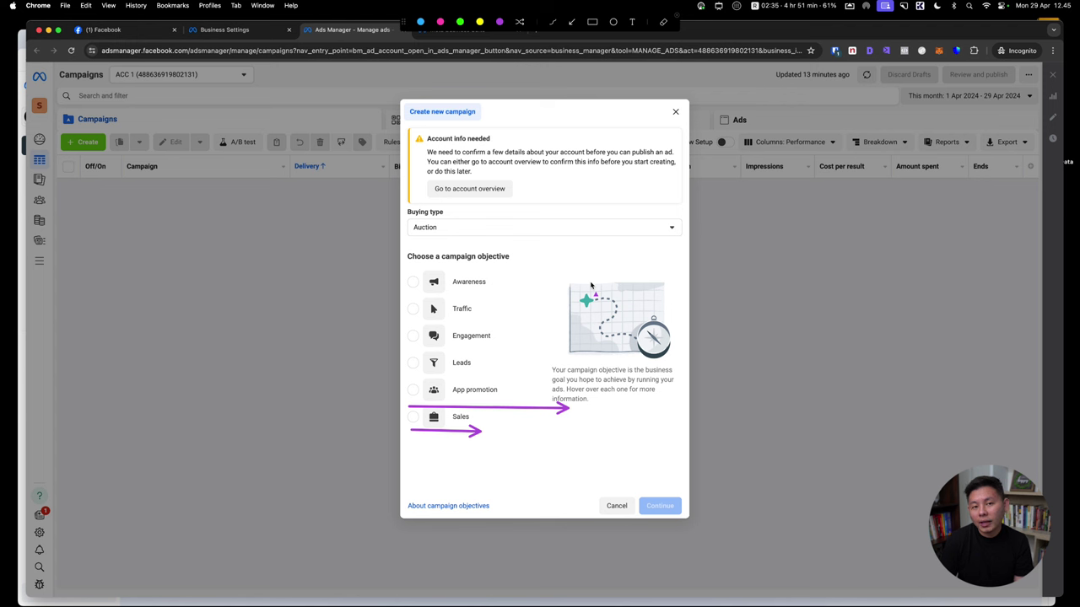
{"action": "key", "text": "Escape"}
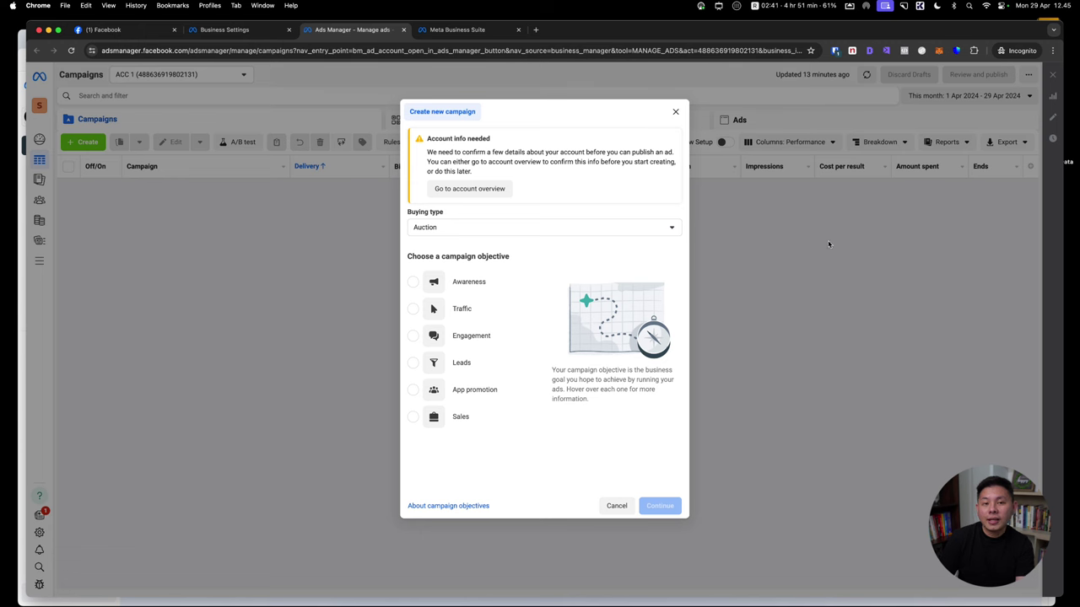
Create a Traffic campaign draft using the manual traffic campaign setup
{"action": "left_click", "coordinate": [464, 310]}
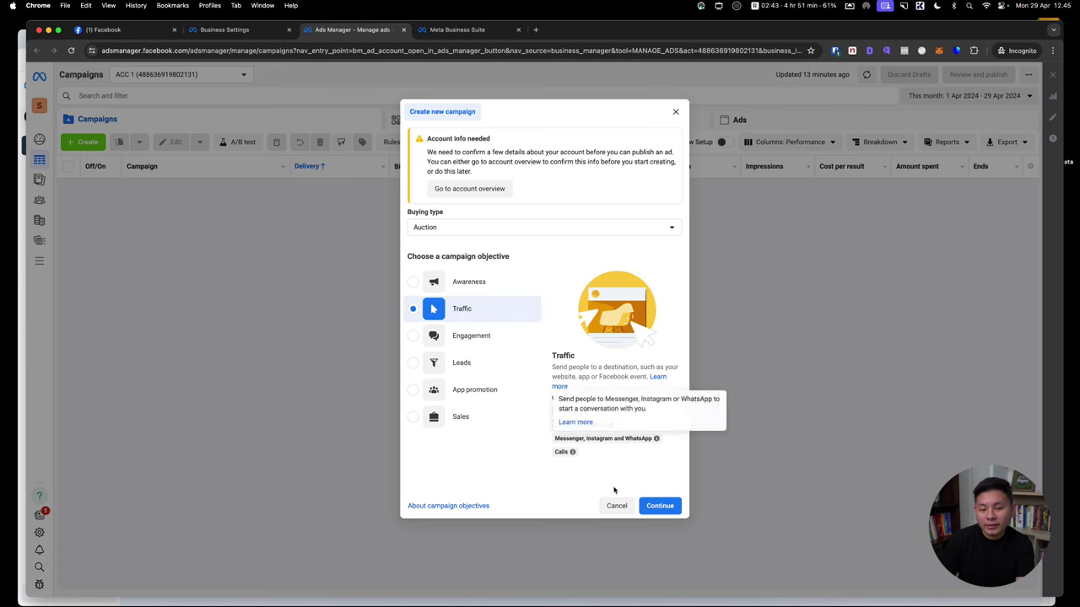
{"action": "left_click", "coordinate": [659, 506]}
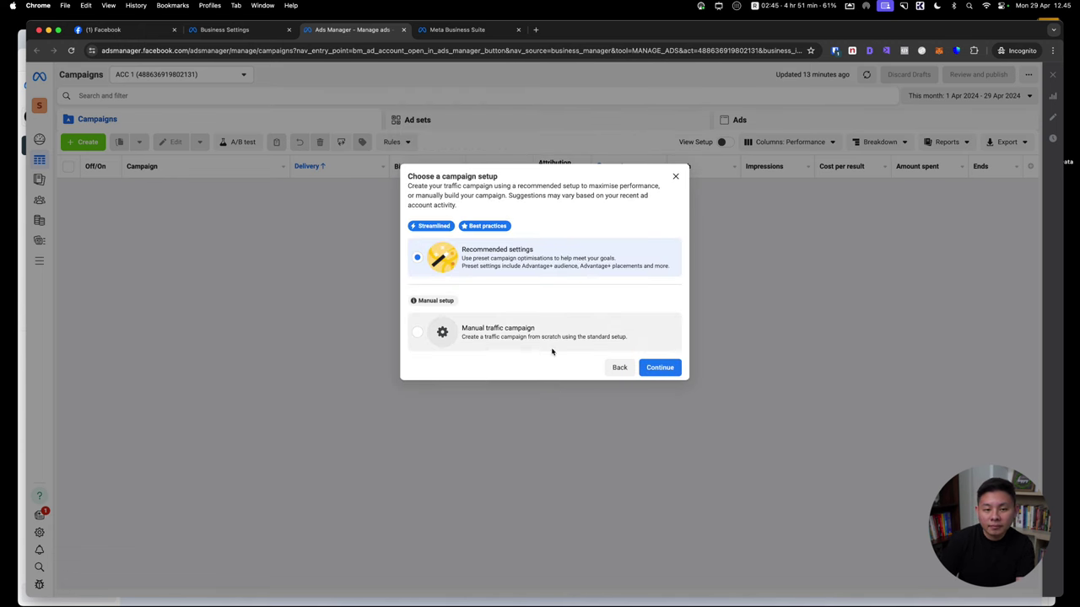
{"action": "left_click", "coordinate": [551, 350]}
{"action": "left_click", "coordinate": [654, 372]}
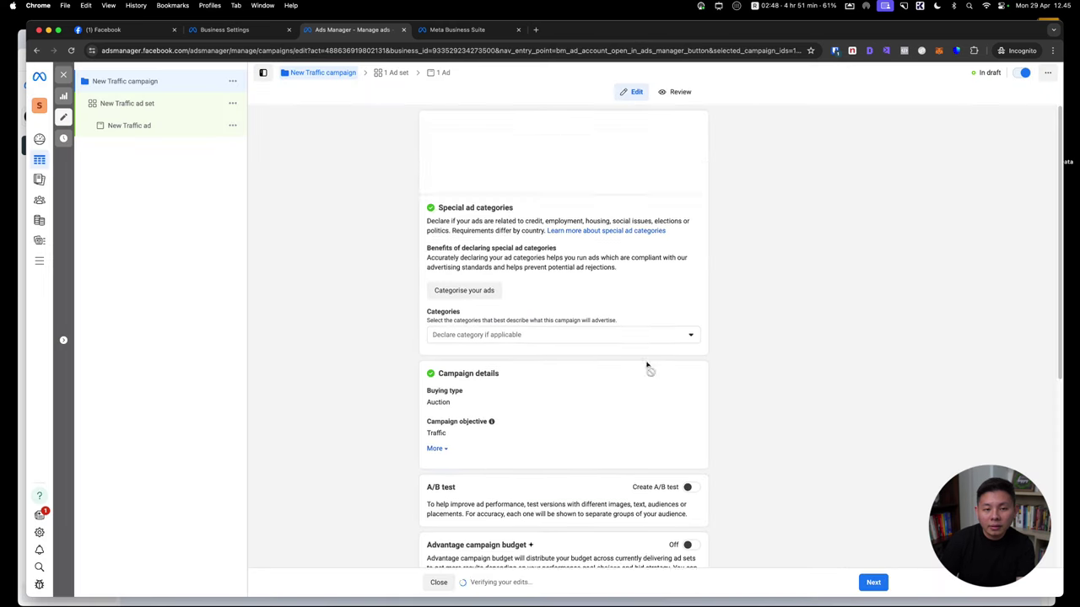
Rename the campaign to '(C) Traffic CBO 100k/day 29 April'
{"action": "triple_click", "coordinate": [525, 147]}
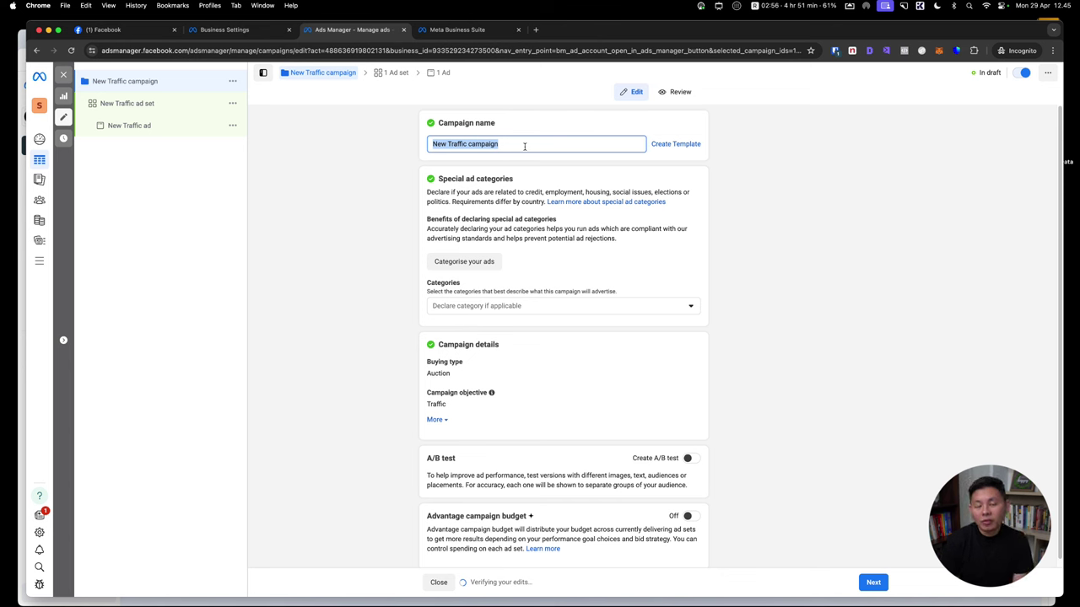
{"action": "type", "text": "(C"}
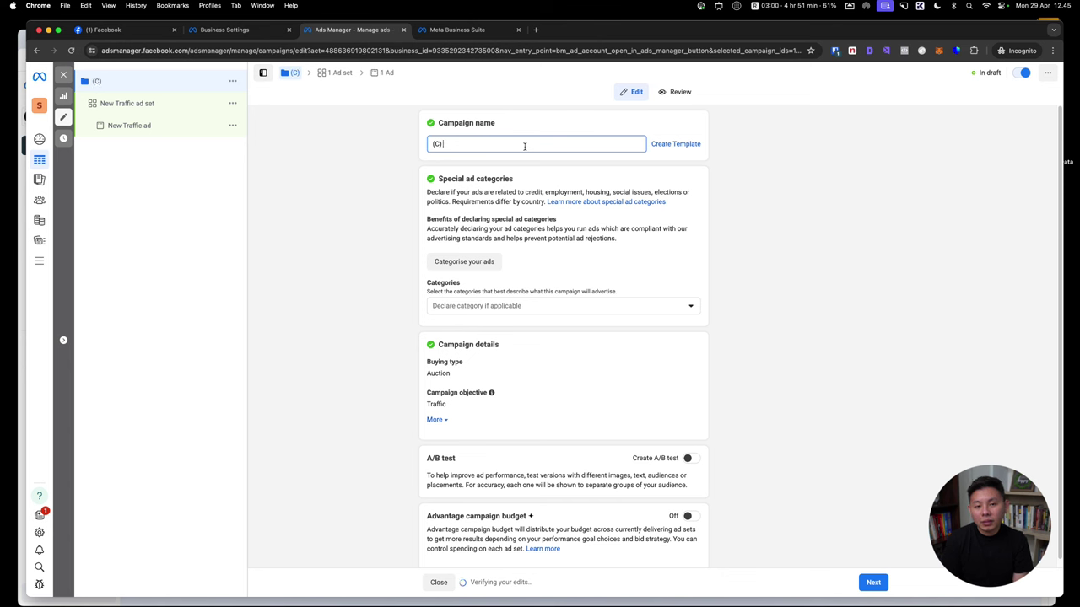
{"action": "type", "text": " A"}
{"action": "key", "text": "BackSpace"}
{"action": "type", "text": "T"}
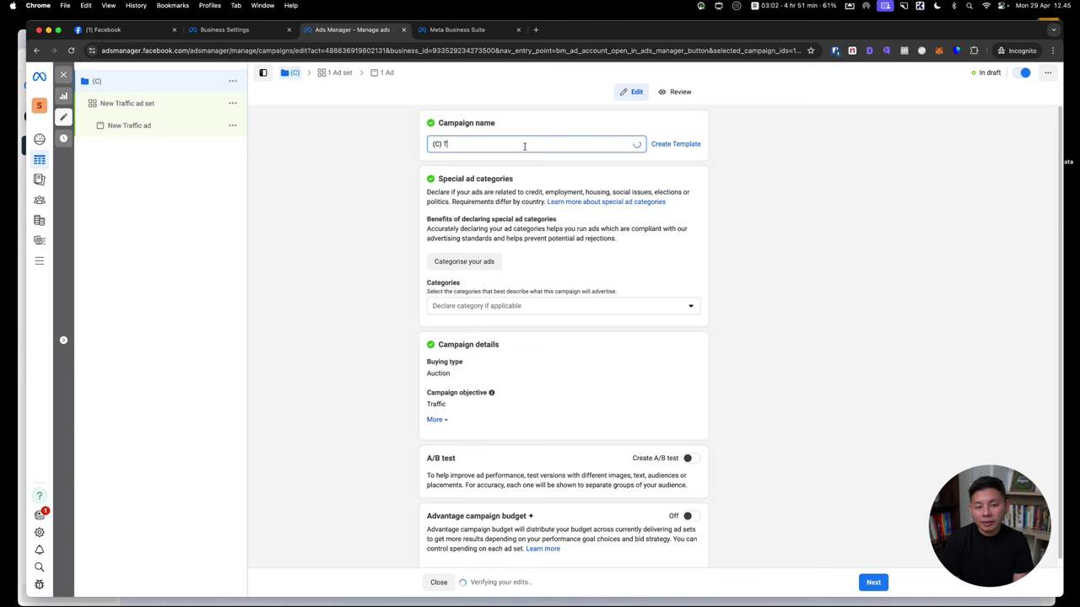
{"action": "type", "text": "raffic "}
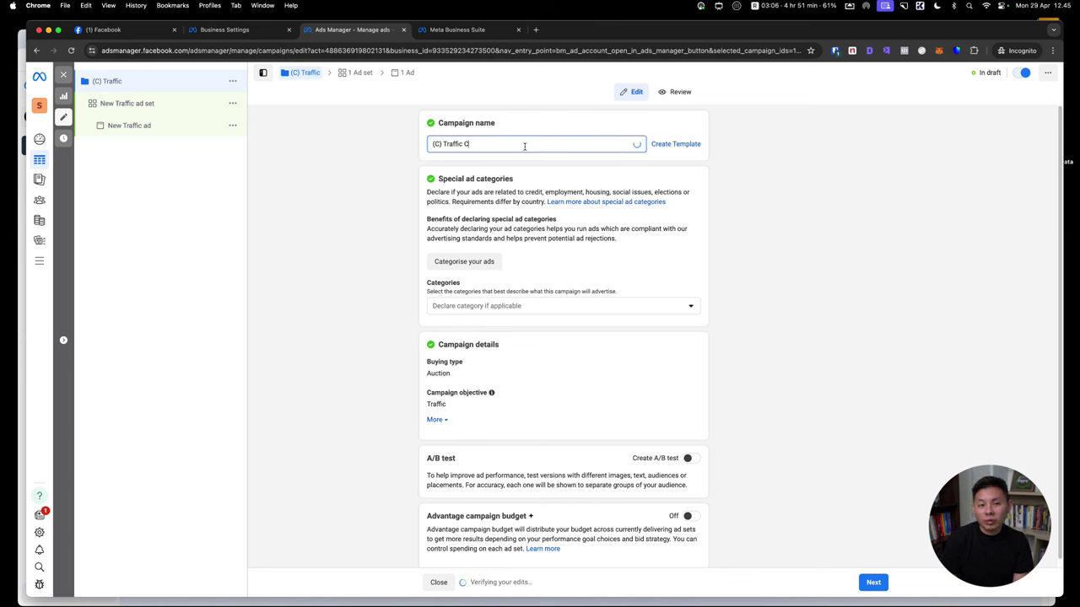
{"action": "type", "text": "CBO 100k/day 2"}
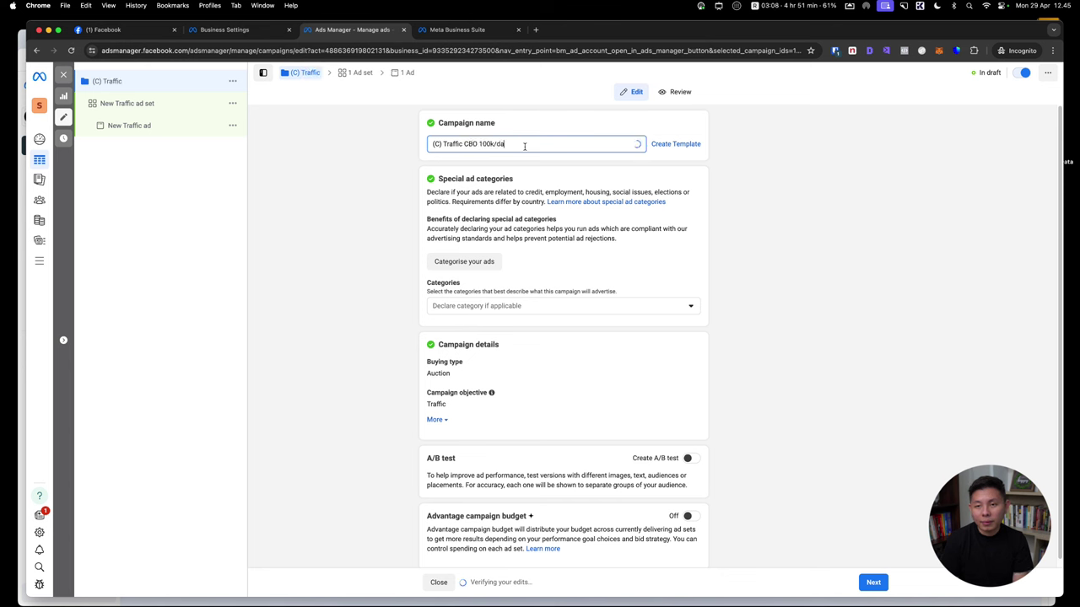
{"action": "type", "text": "9 April"}
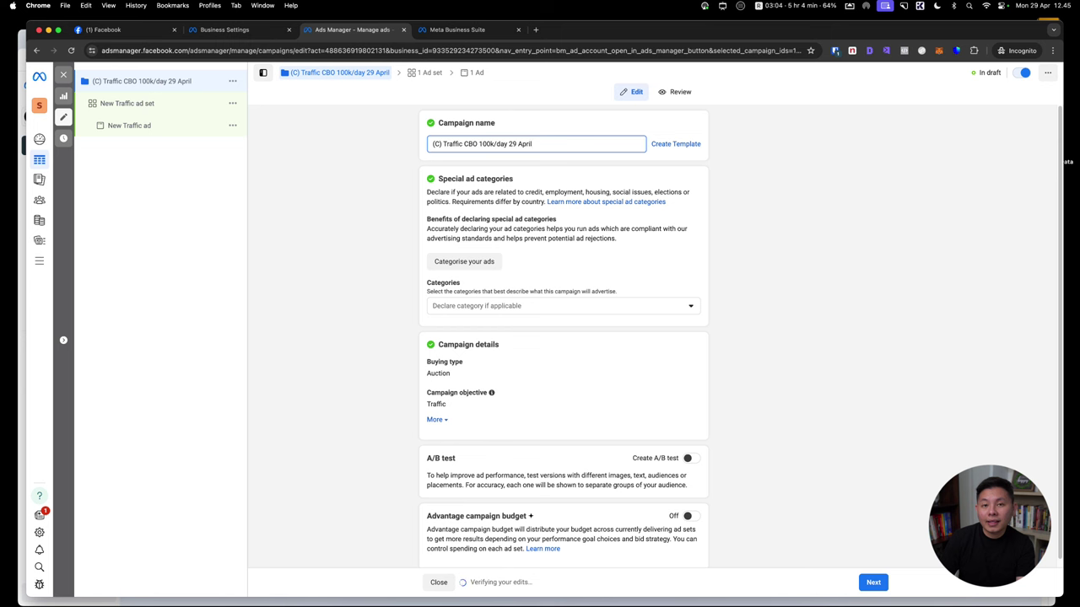
{"action": "left_click", "coordinate": [846, 180]}
{"action": "left_click", "coordinate": [581, 303]}
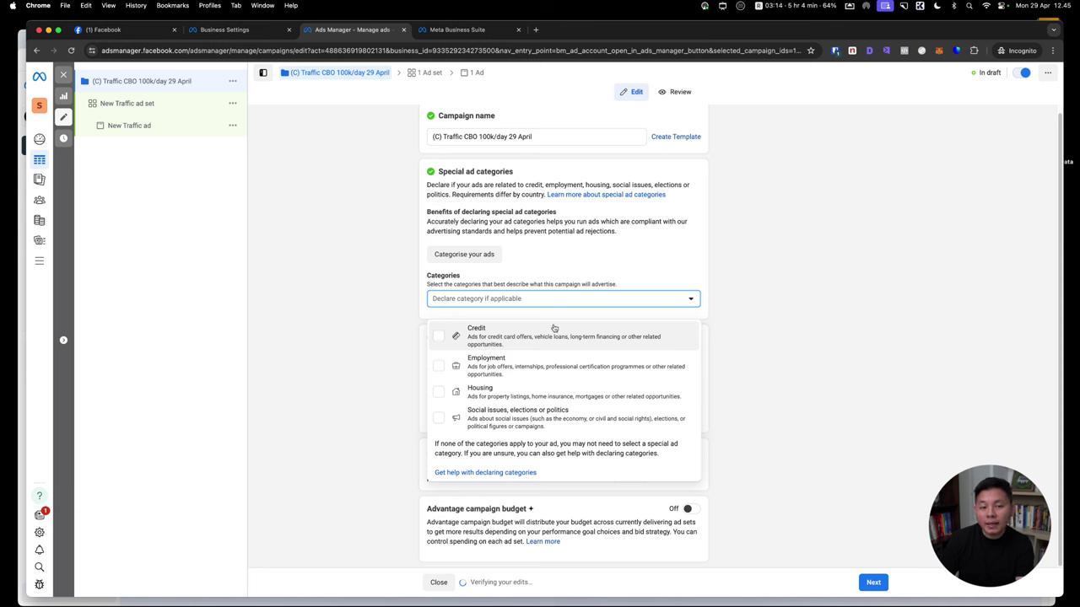
Leave special ad categories empty and turn on Advantage campaign budget at Rp100,000
{"action": "left_click", "coordinate": [780, 325]}
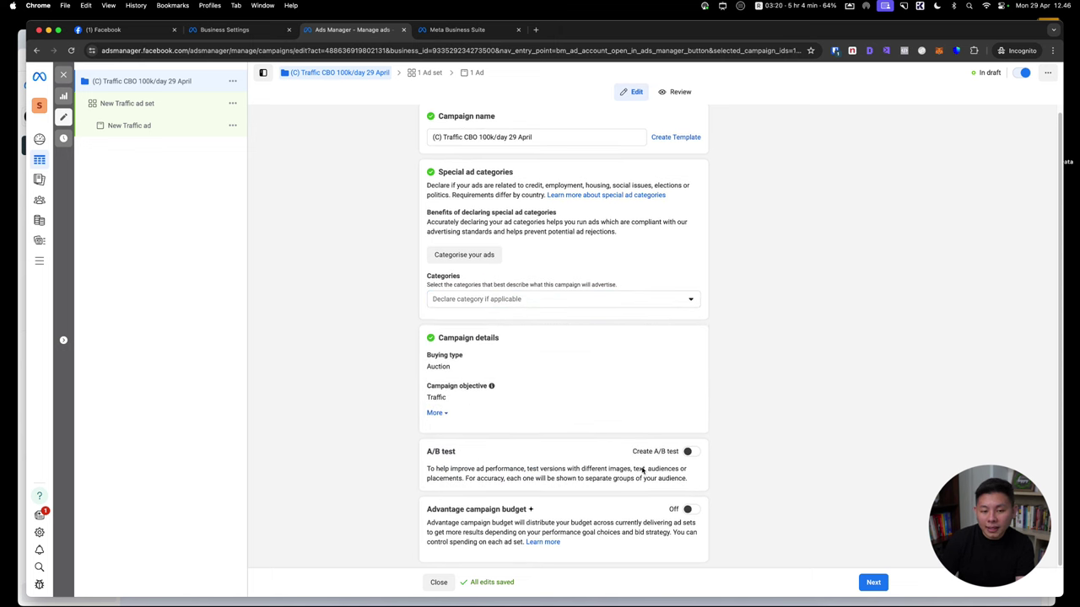
{"action": "left_click", "coordinate": [688, 509]}
{"action": "scroll", "coordinate": [779, 393], "scroll_direction": "down", "scroll_amount": 3}
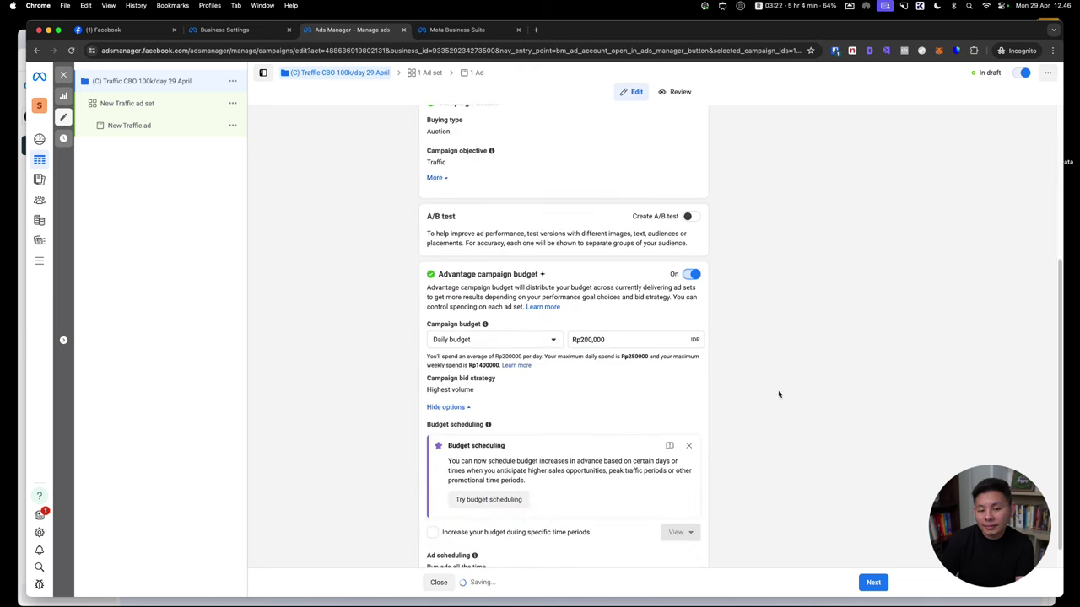
{"action": "left_click", "coordinate": [504, 337]}
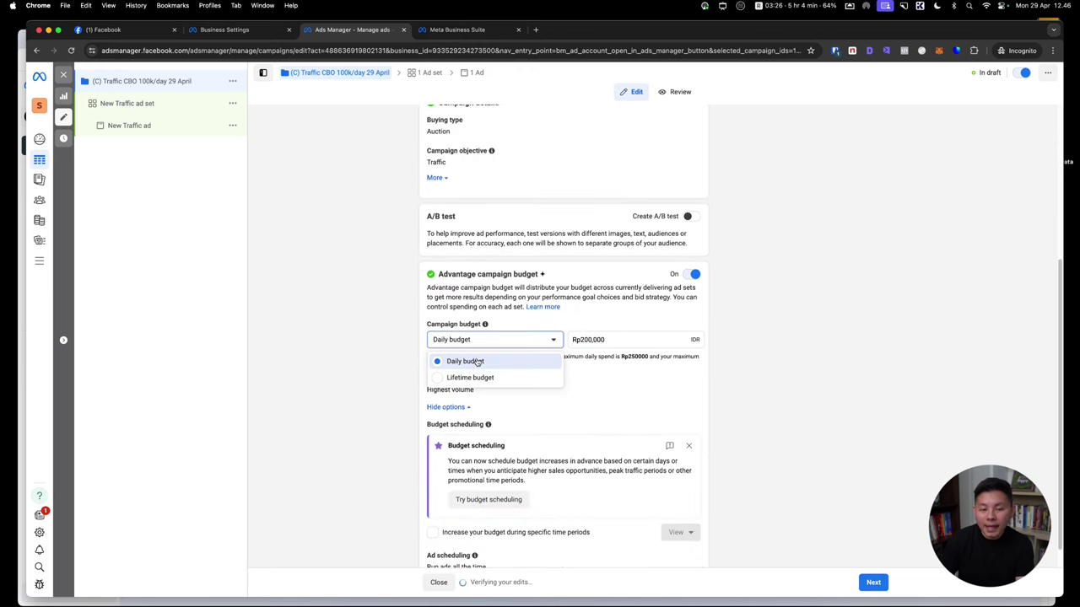
{"action": "left_click", "coordinate": [582, 340]}
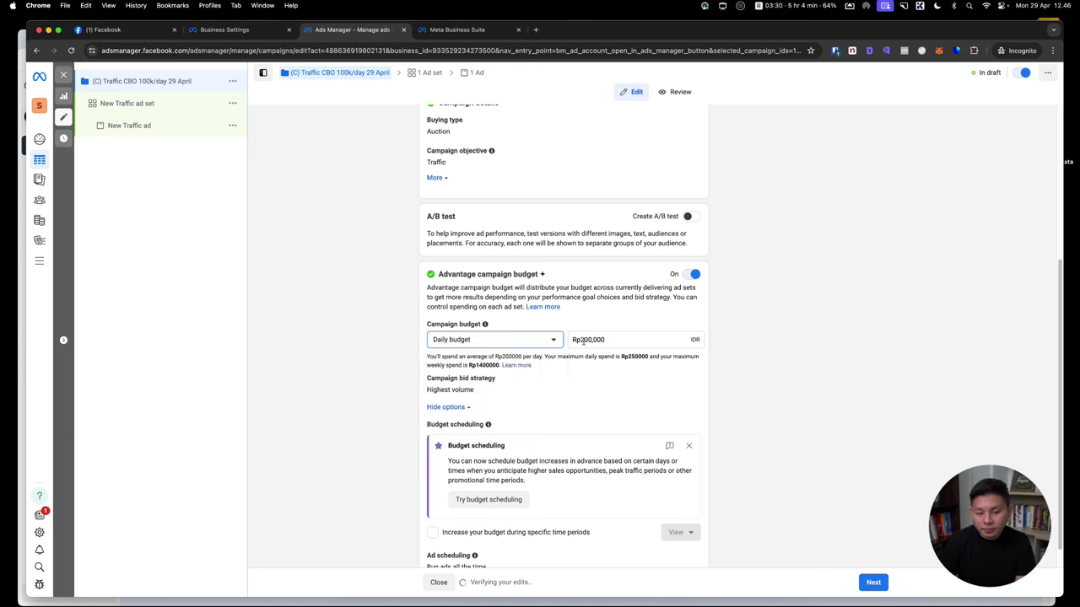
{"action": "key", "text": "BackSpace"}
{"action": "type", "text": "1"}
{"action": "left_click", "coordinate": [730, 297]}
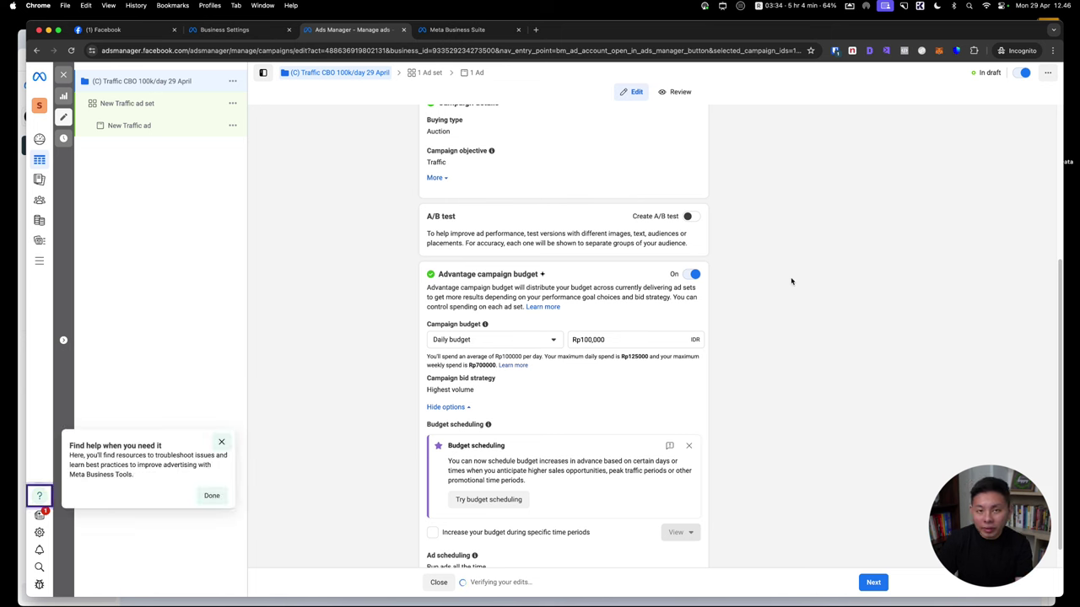
Switch the campaign budget to a Lifetime budget of Rp7,000,000
{"action": "left_click", "coordinate": [458, 340]}
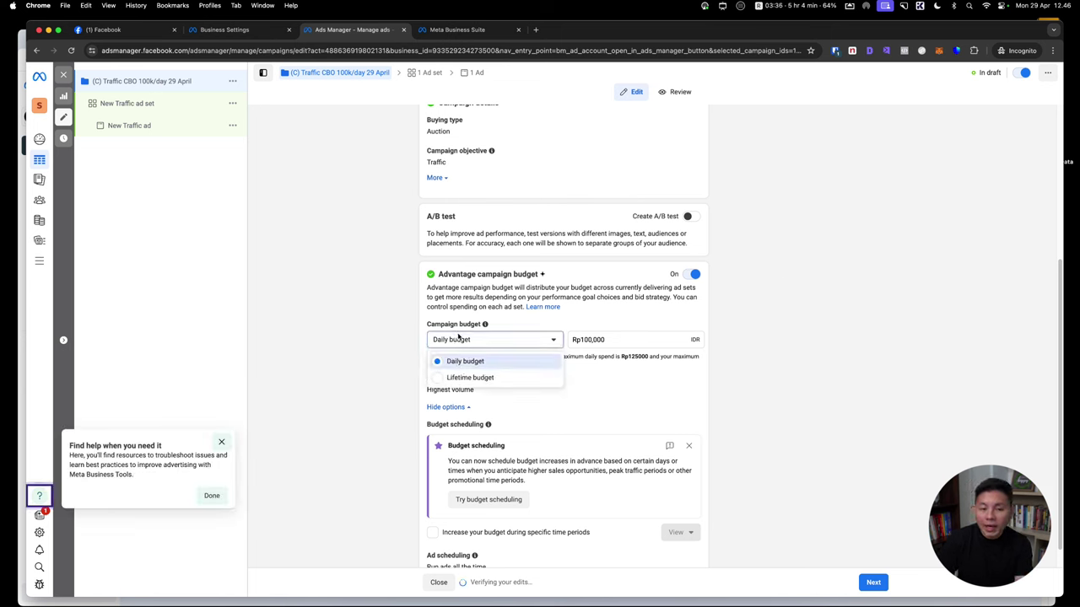
{"action": "left_click", "coordinate": [458, 340]}
{"action": "left_click", "coordinate": [459, 337]}
{"action": "left_click", "coordinate": [453, 377]}
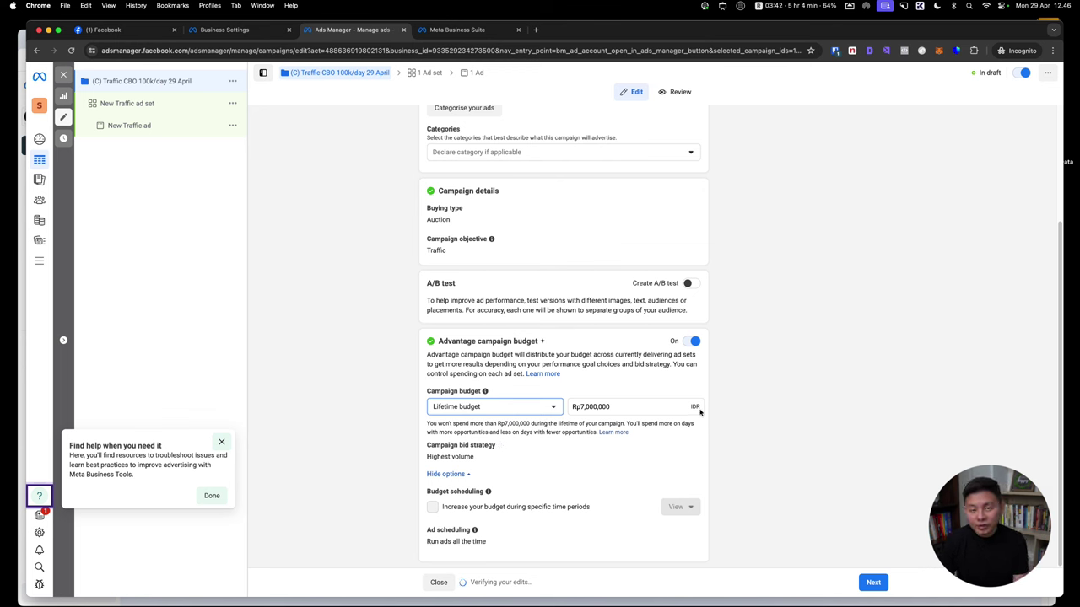
Jot on-screen notes of planned daily budgets: Senin Rp200.000, Selasa Rp150.000, Rabu Rp170.000, then clear them
{"action": "key", "text": "ctrl+super+a"}
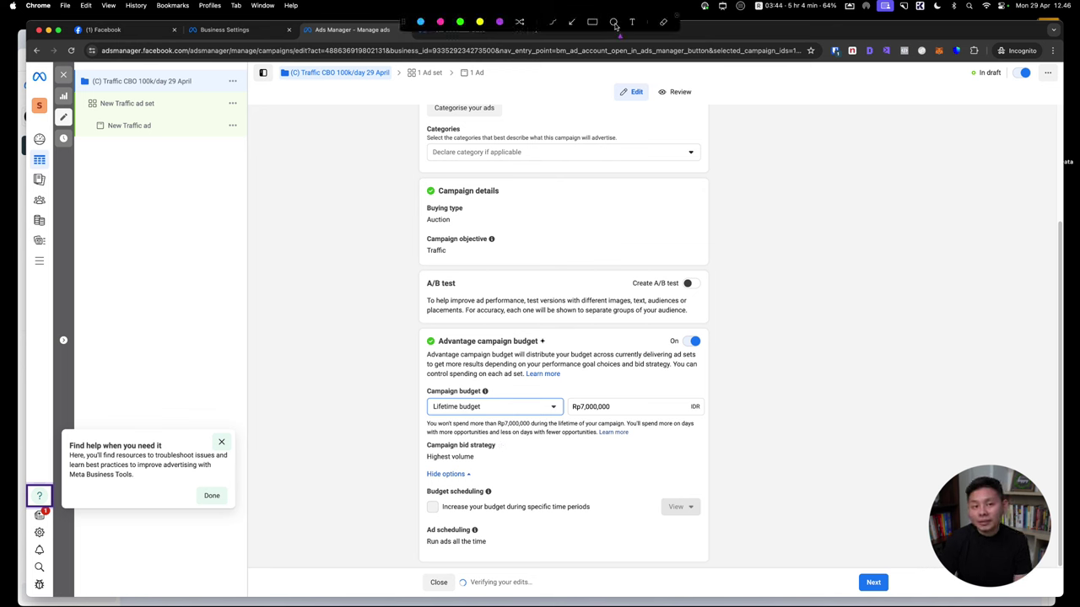
{"action": "left_click", "coordinate": [722, 282]}
{"action": "type", "text": "S"}
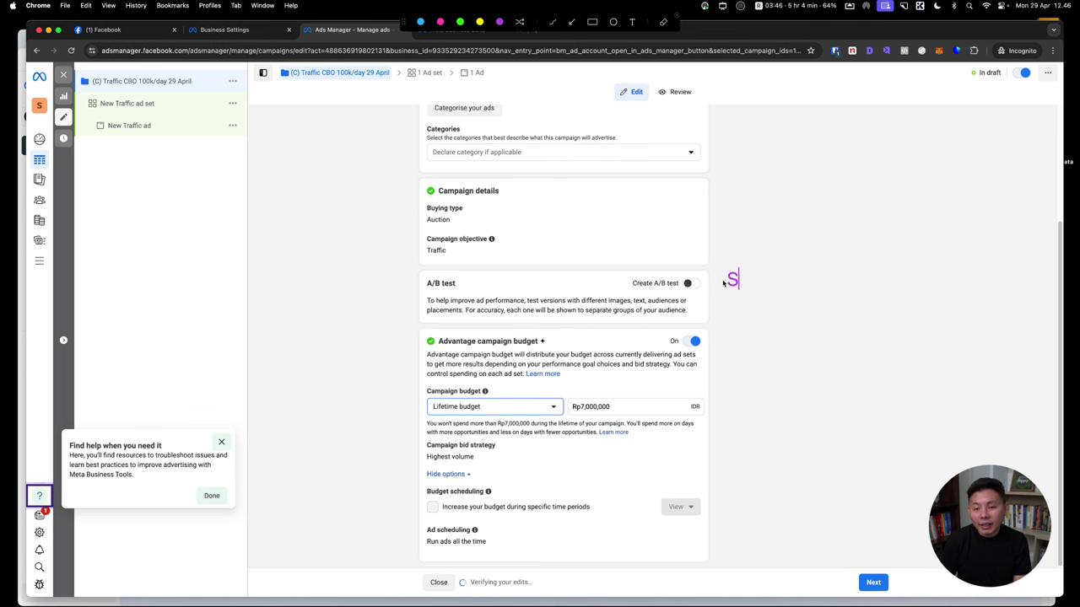
{"action": "type", "text": "enin Rp"}
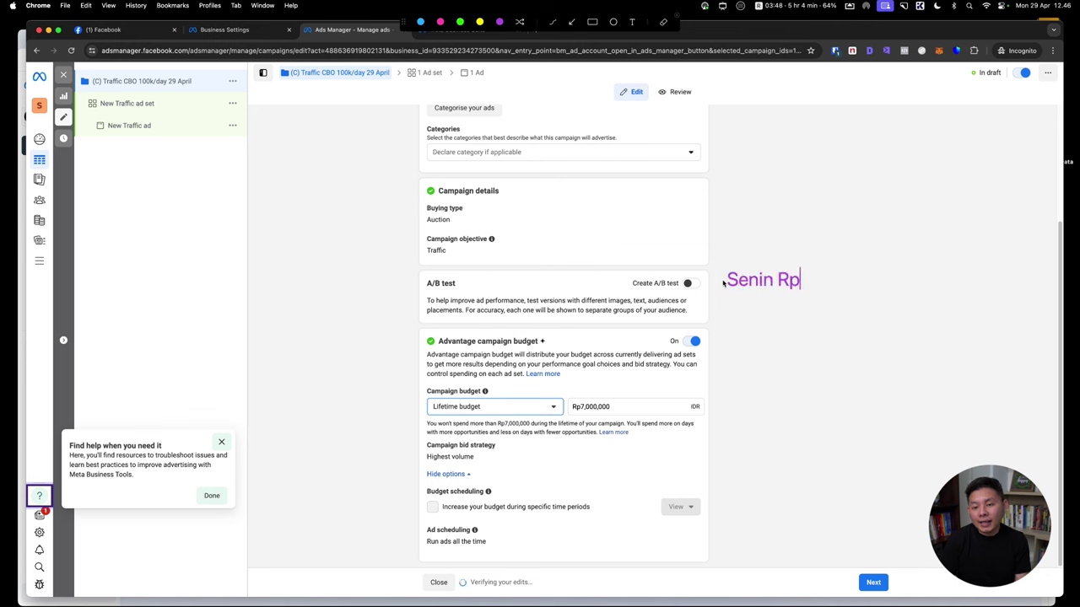
{"action": "type", "text": "200"}
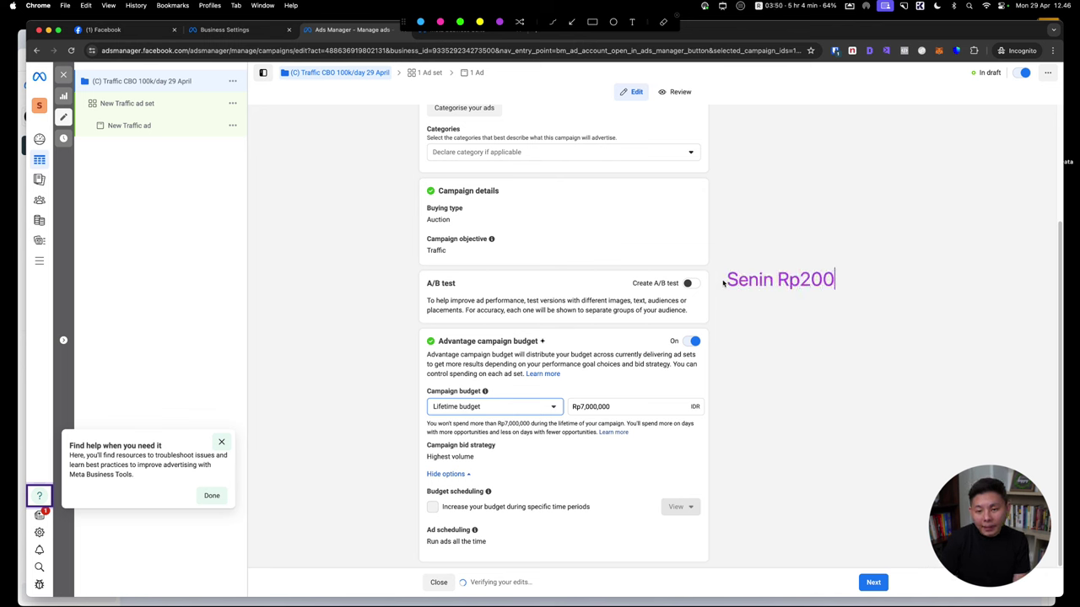
{"action": "type", "text": ".0000"}
{"action": "key", "text": "Return"}
{"action": "type", "text": "Selasa"}
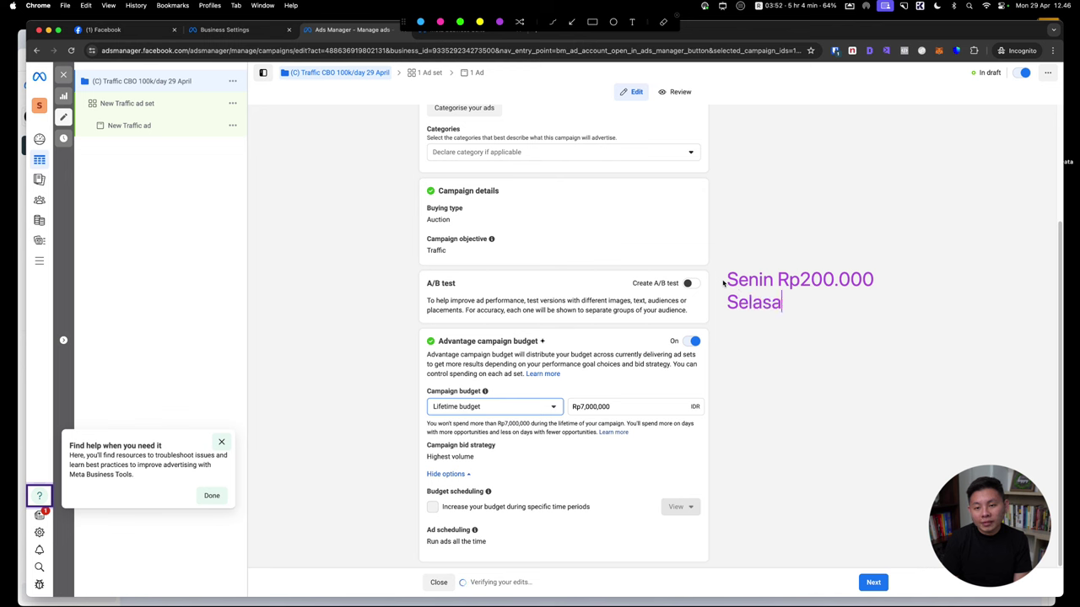
{"action": "type", "text": " Rp150.000"}
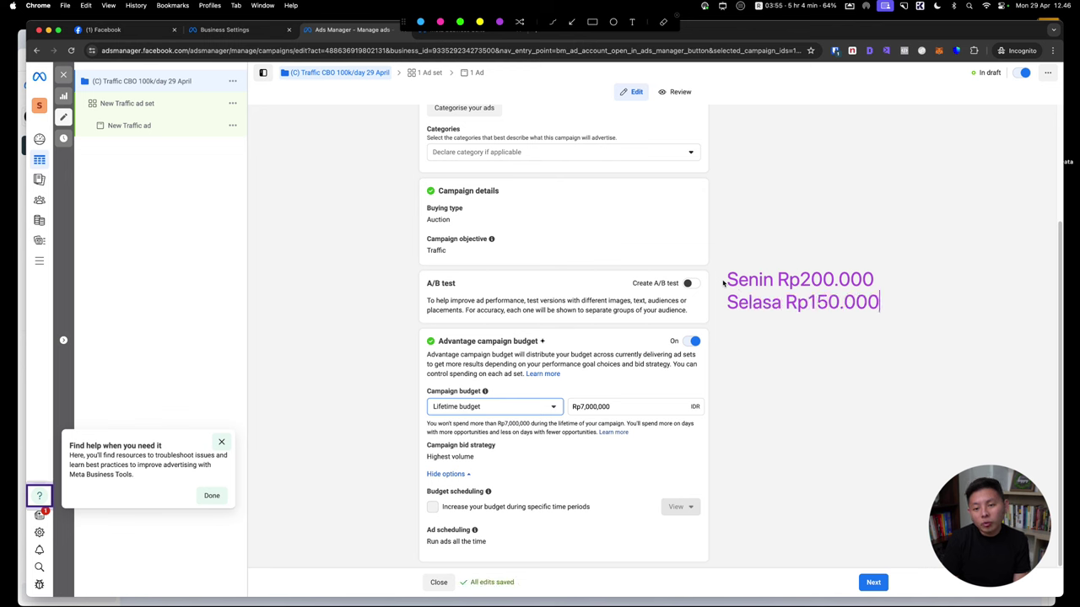
{"action": "key", "text": "Return"}
{"action": "type", "text": "Rabu R"}
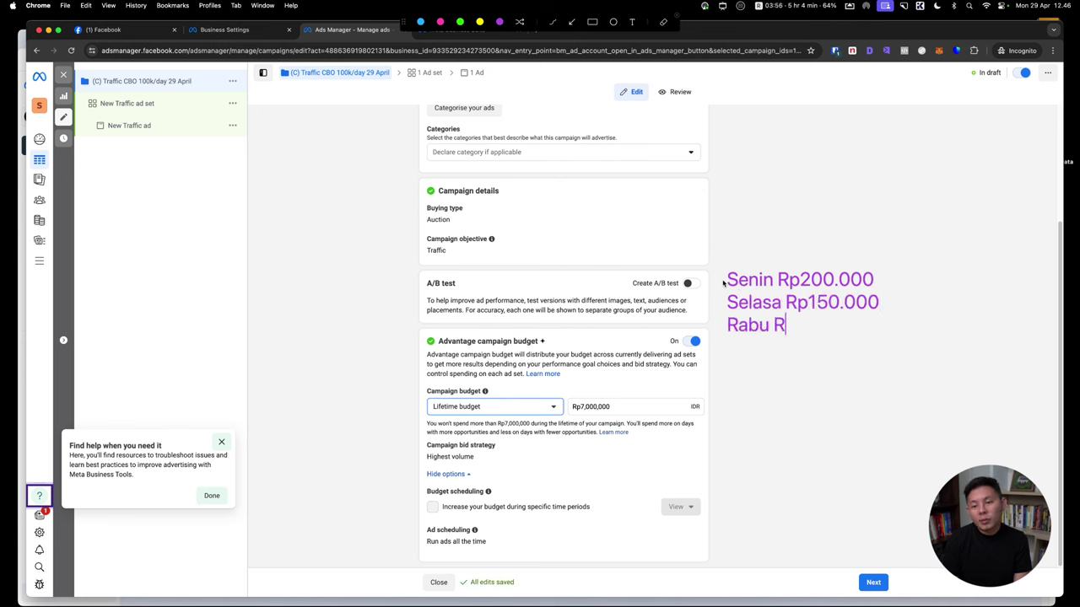
{"action": "type", "text": "p1"}
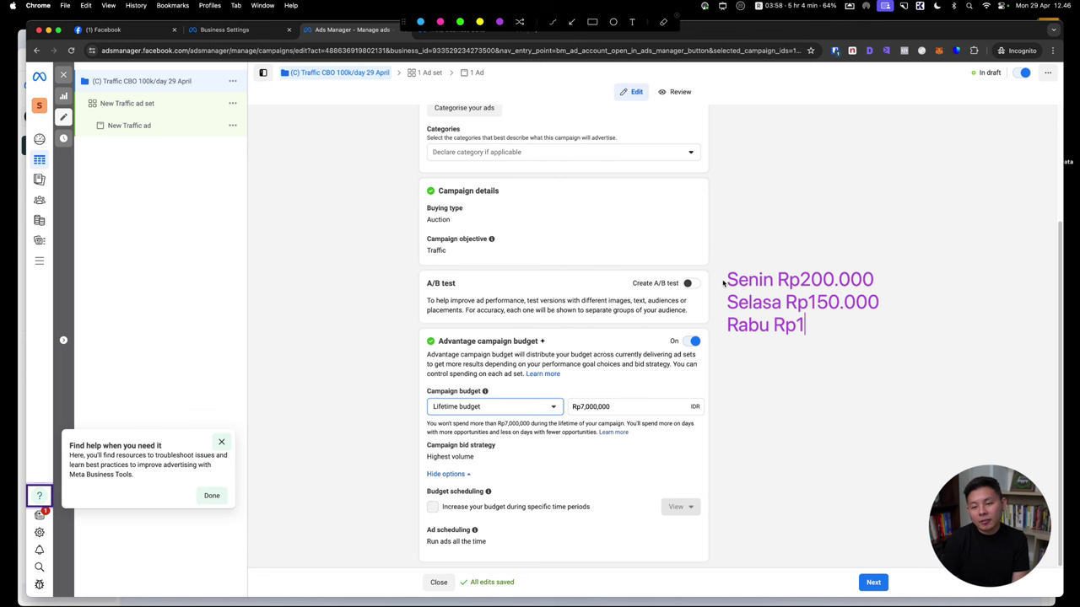
{"action": "type", "text": "70.000"}
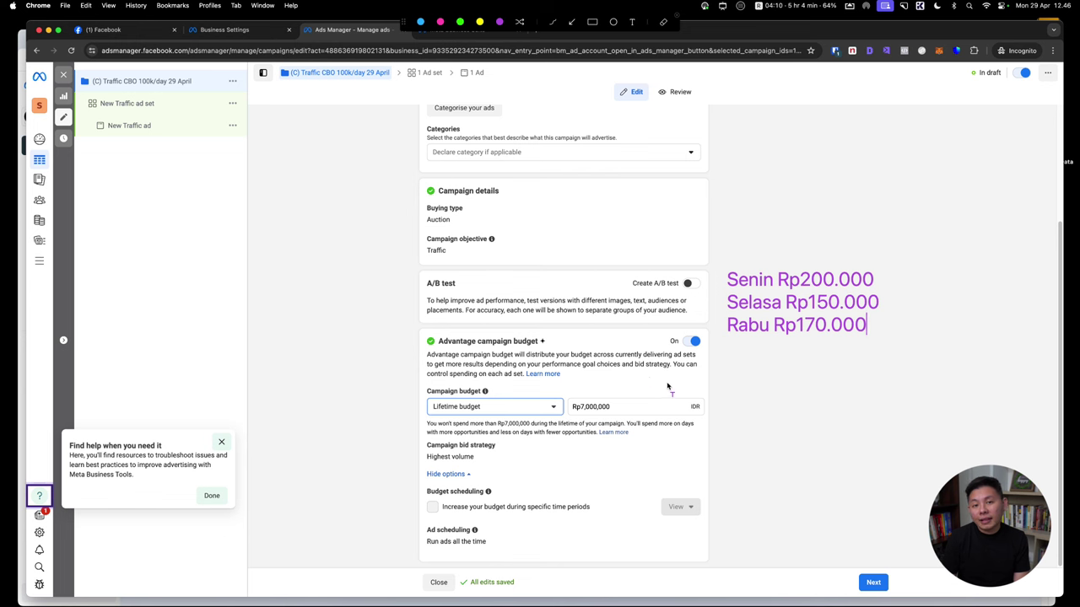
{"action": "key", "text": "Escape"}
Switch the campaign budget to Daily budget, keeping the Rp1,000,000 amount
{"action": "left_click", "coordinate": [509, 409]}
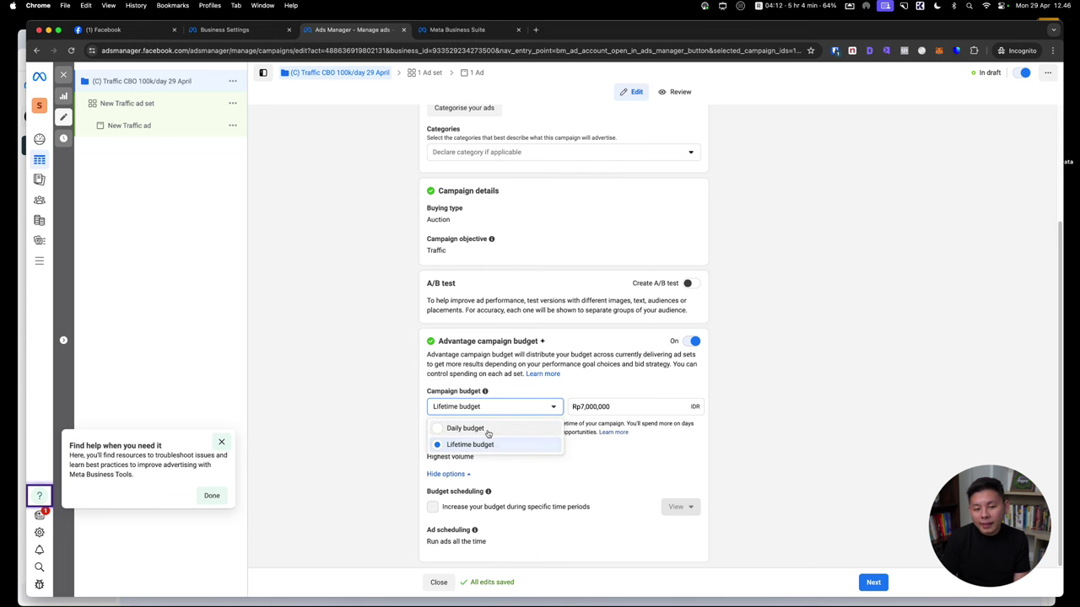
{"action": "left_click", "coordinate": [485, 429]}
{"action": "left_click", "coordinate": [222, 442]}
{"action": "scroll", "coordinate": [667, 374], "scroll_direction": "down", "scroll_amount": 2}
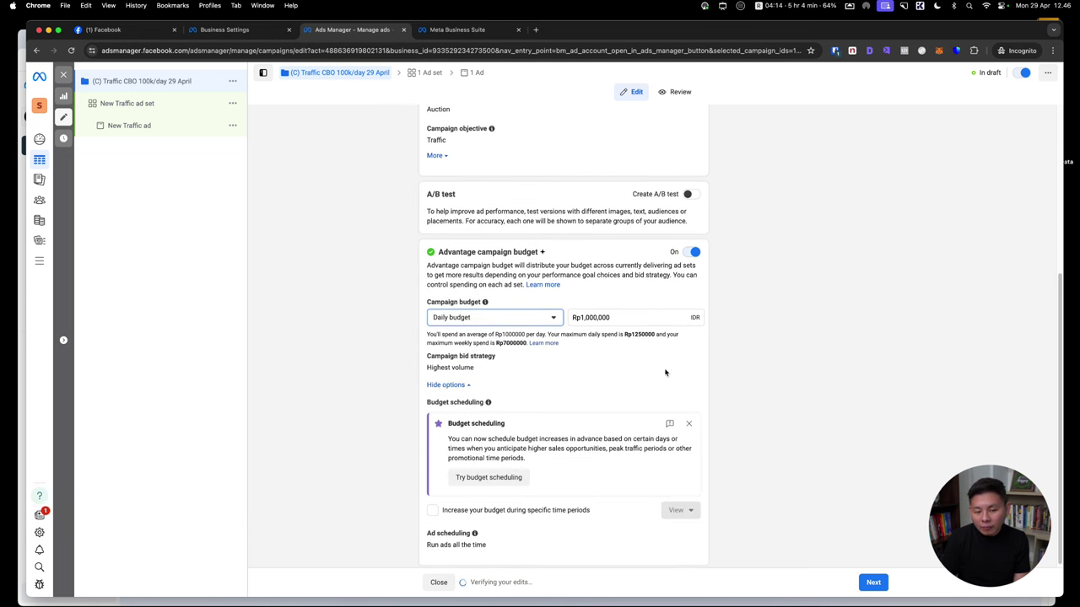
{"action": "scroll", "coordinate": [707, 358], "scroll_direction": "up", "scroll_amount": 5}
Go to the ad set and replace its name with 'IDN 25-55 Woman Lifestyle'
{"action": "left_click", "coordinate": [873, 582]}
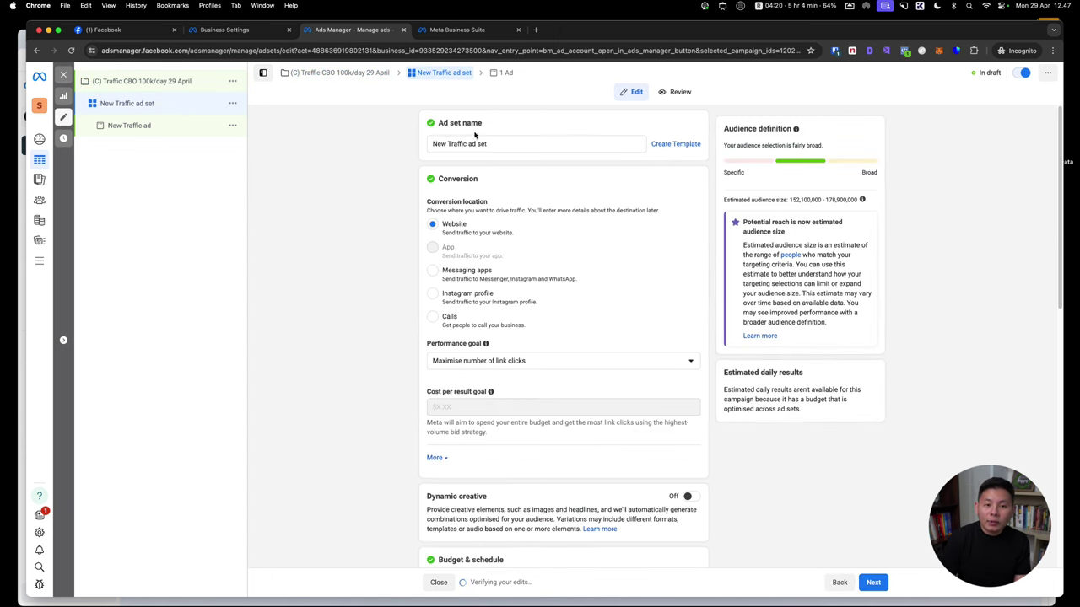
{"action": "triple_click", "coordinate": [531, 145]}
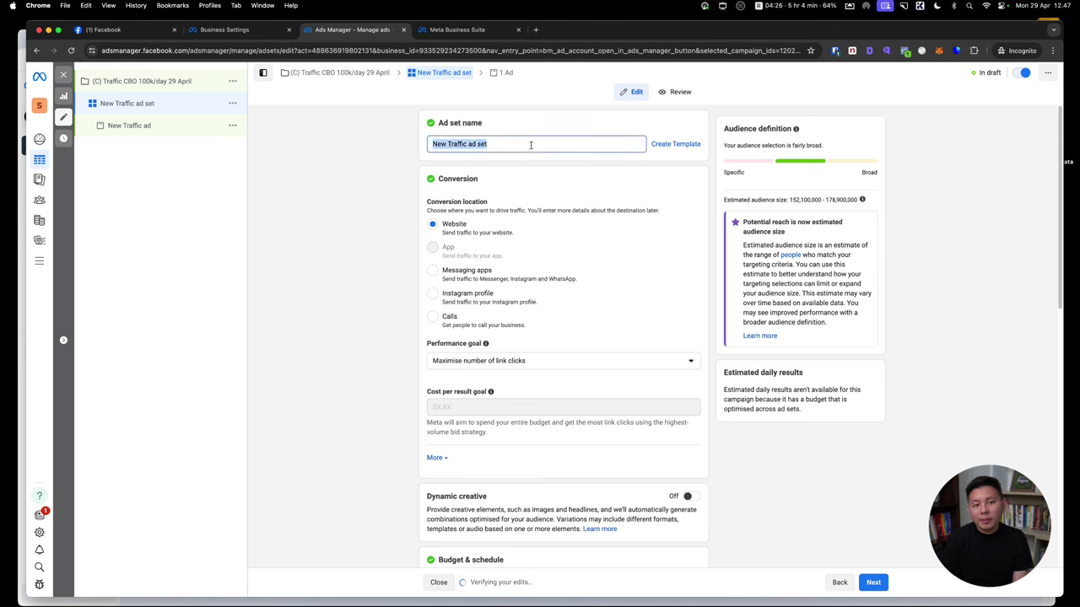
{"action": "type", "text": "IDN"}
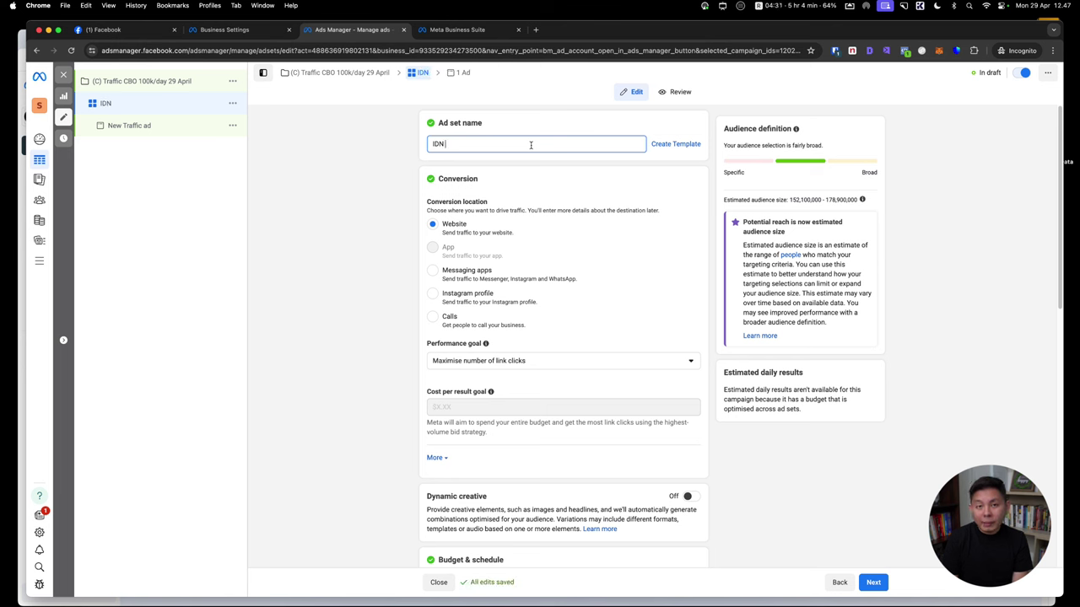
{"action": "type", "text": " 25-55"}
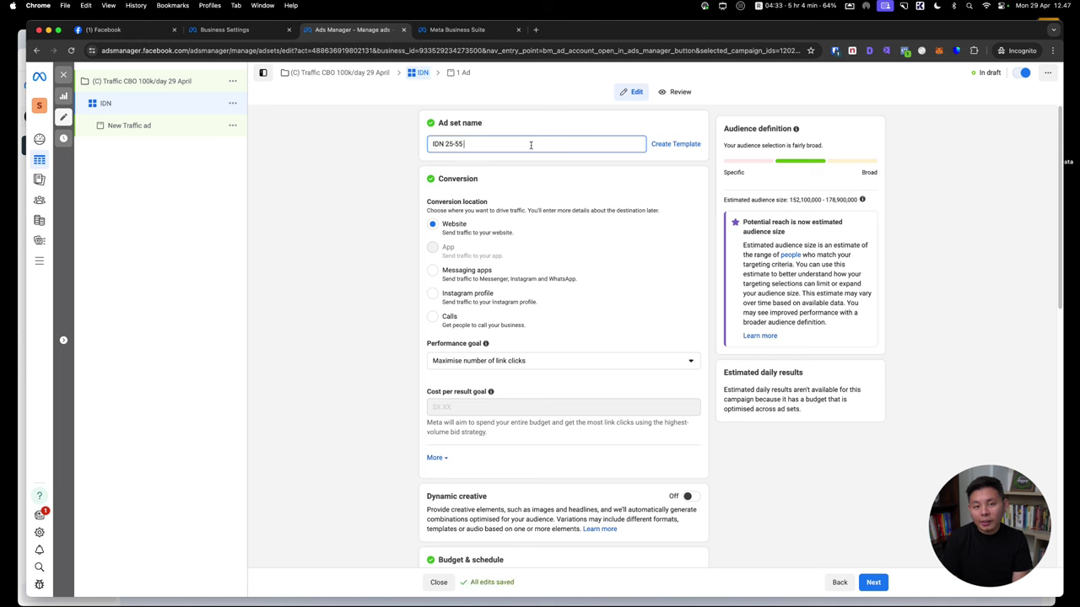
{"action": "type", "text": " Woman"}
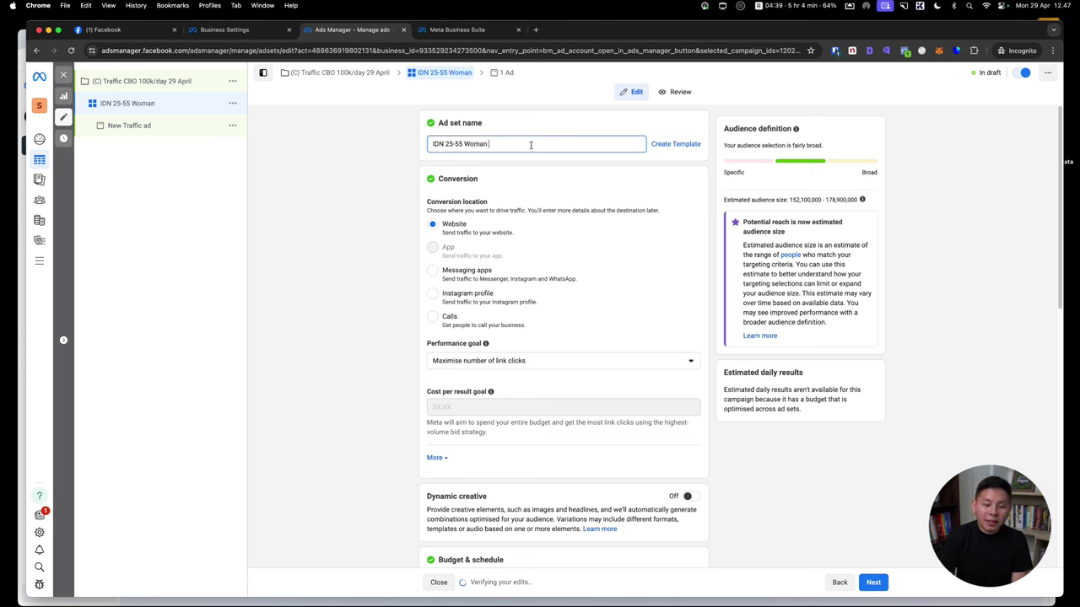
{"action": "type", "text": "L"}
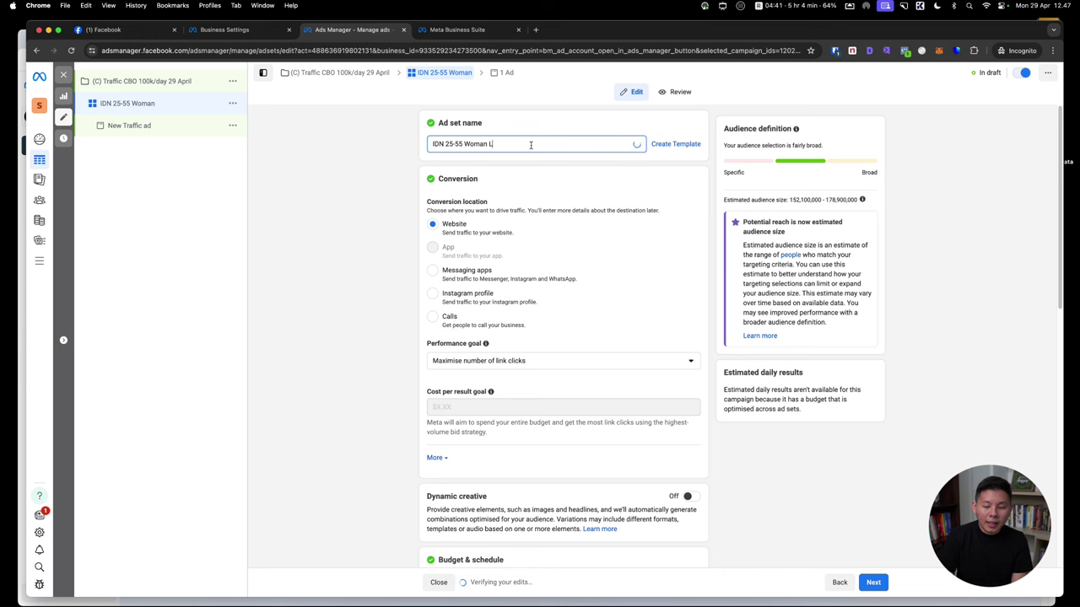
{"action": "type", "text": "ifestyle"}
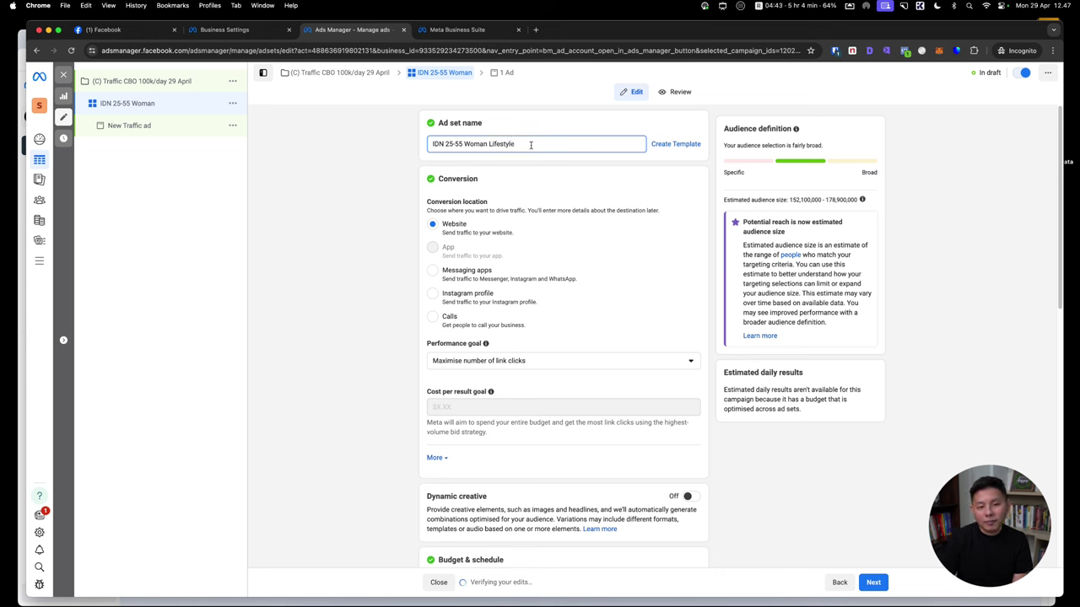
{"action": "left_click", "coordinate": [401, 211]}
{"action": "scroll", "coordinate": [627, 277], "scroll_direction": "down", "scroll_amount": 2}
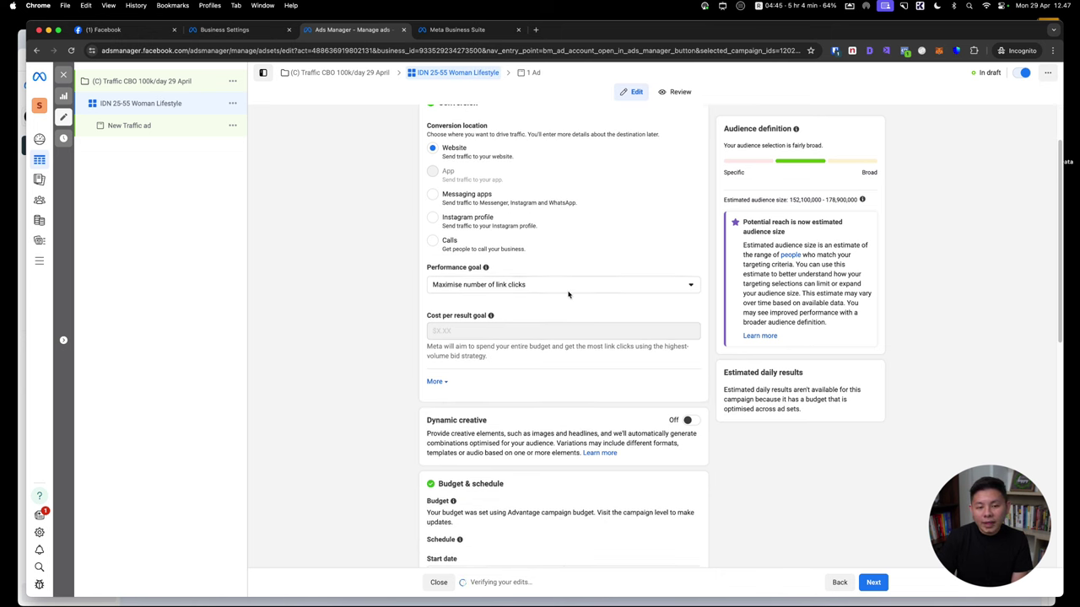
{"action": "left_click", "coordinate": [567, 288]}
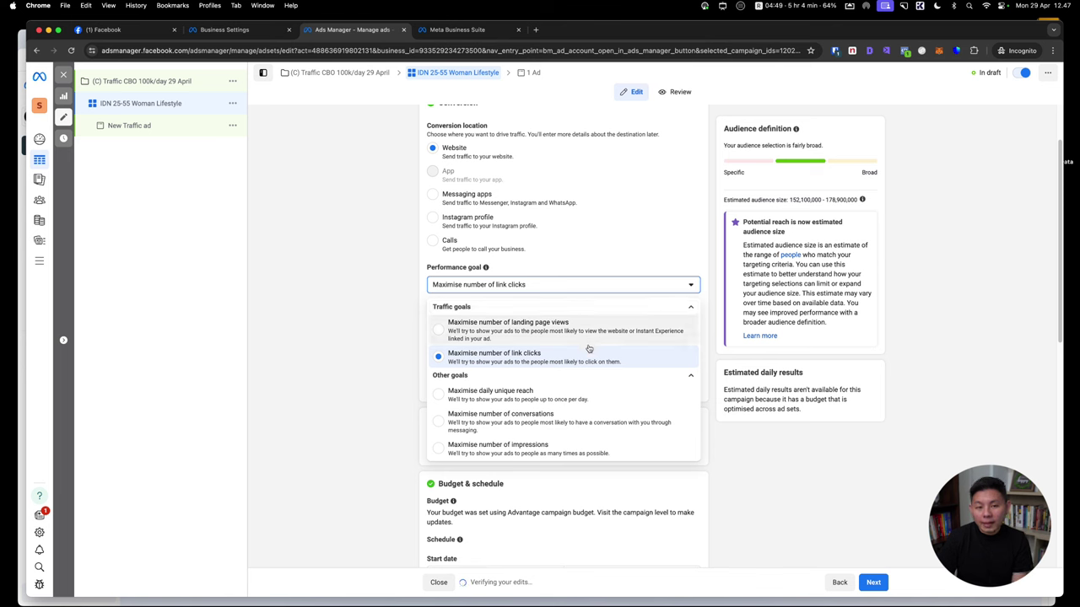
{"action": "left_click", "coordinate": [550, 358]}
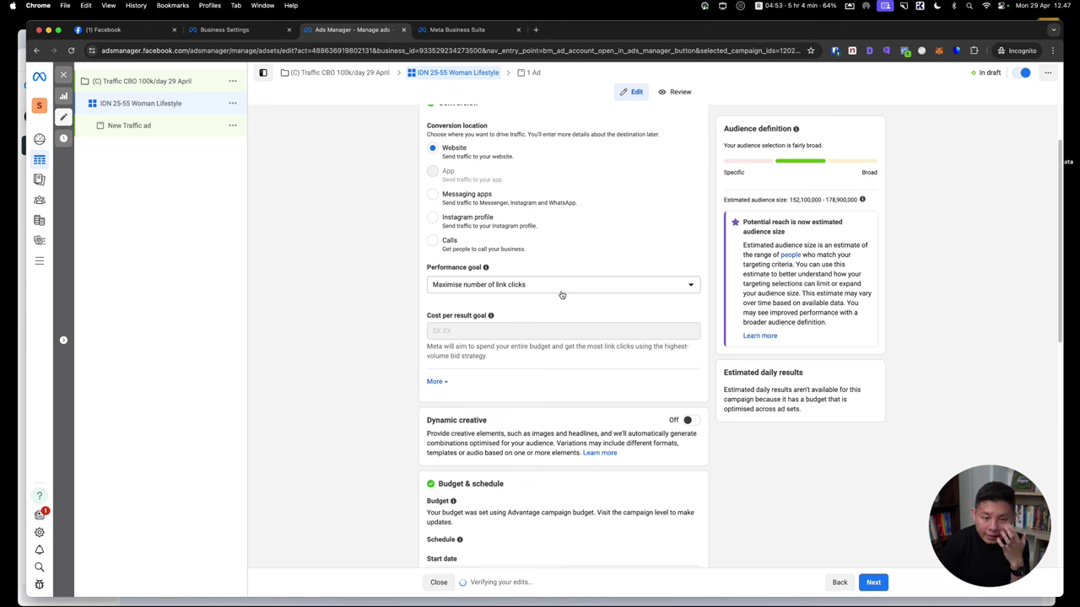
{"action": "scroll", "coordinate": [540, 320], "scroll_direction": "down", "scroll_amount": 5}
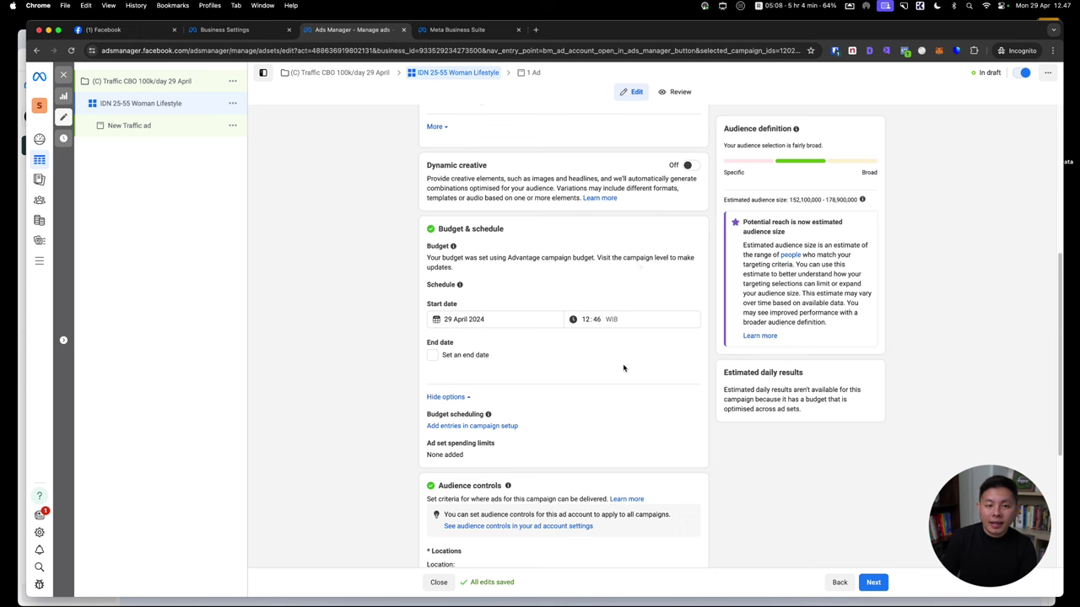
{"action": "scroll", "coordinate": [513, 335], "scroll_direction": "down", "scroll_amount": 2}
{"action": "scroll", "coordinate": [513, 335], "scroll_direction": "down", "scroll_amount": 5}
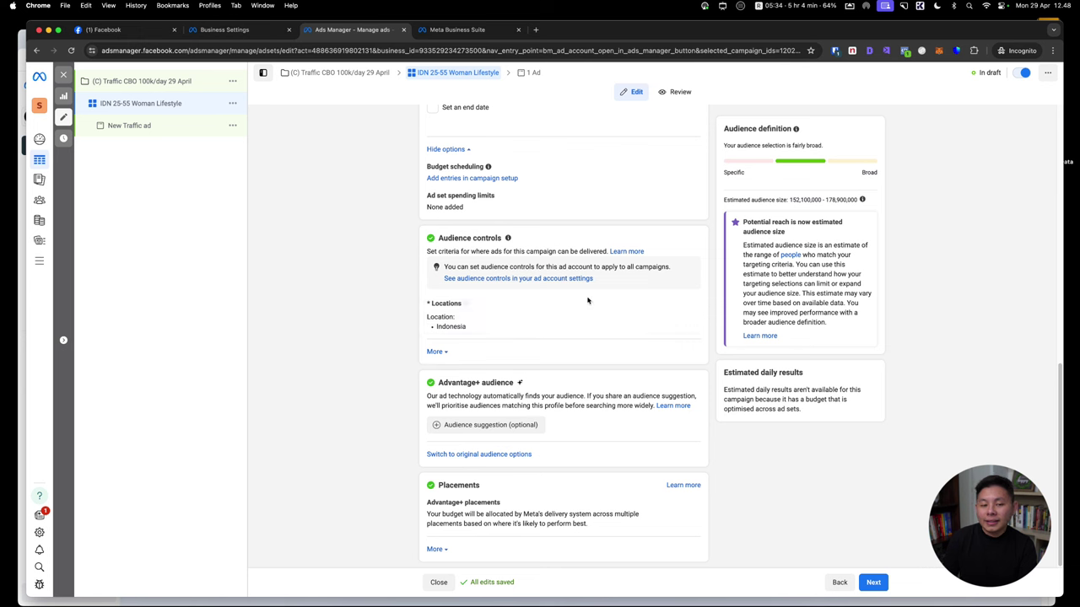
{"action": "left_click", "coordinate": [686, 306]}
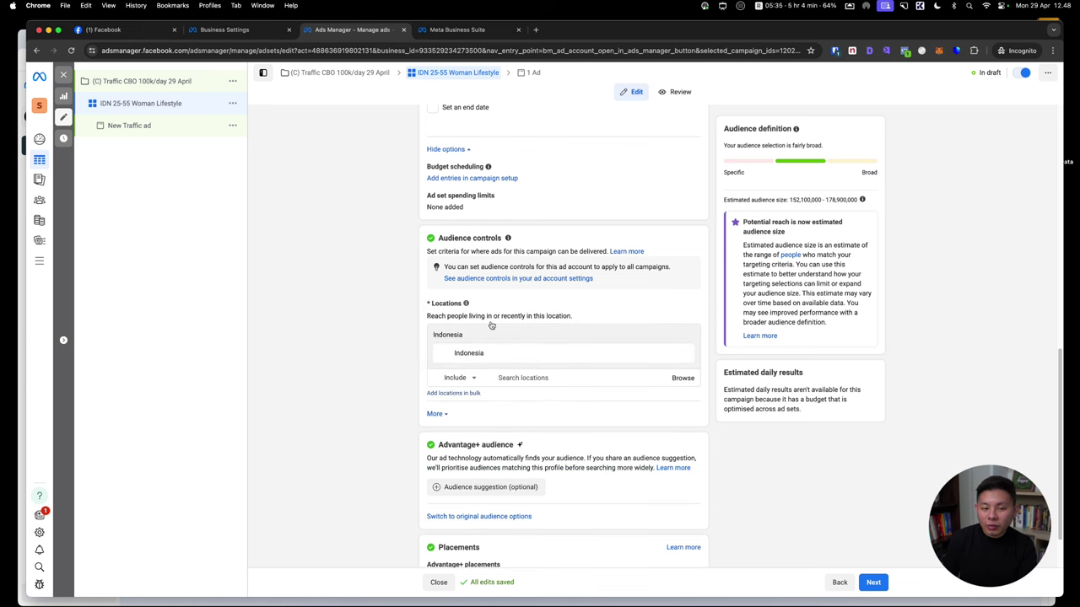
{"action": "left_click", "coordinate": [455, 378]}
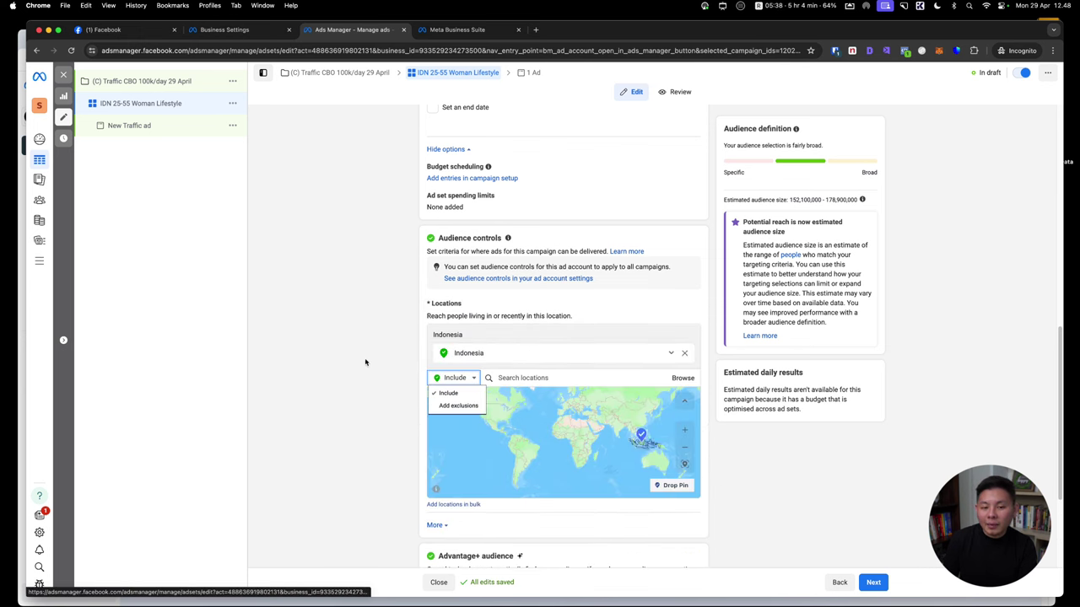
{"action": "left_click", "coordinate": [382, 383]}
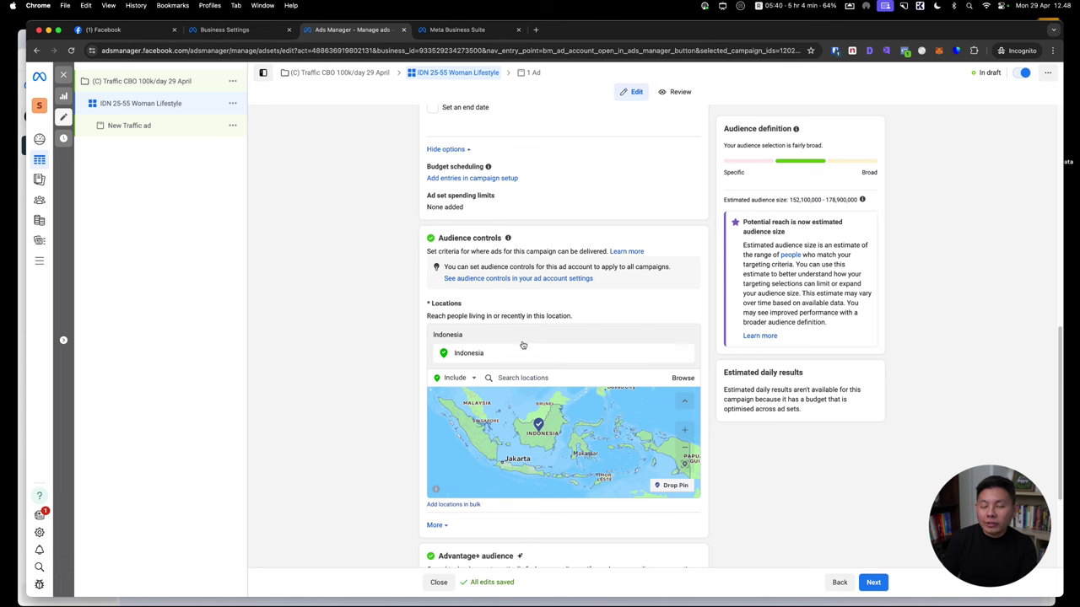
{"action": "left_click", "coordinate": [454, 378]}
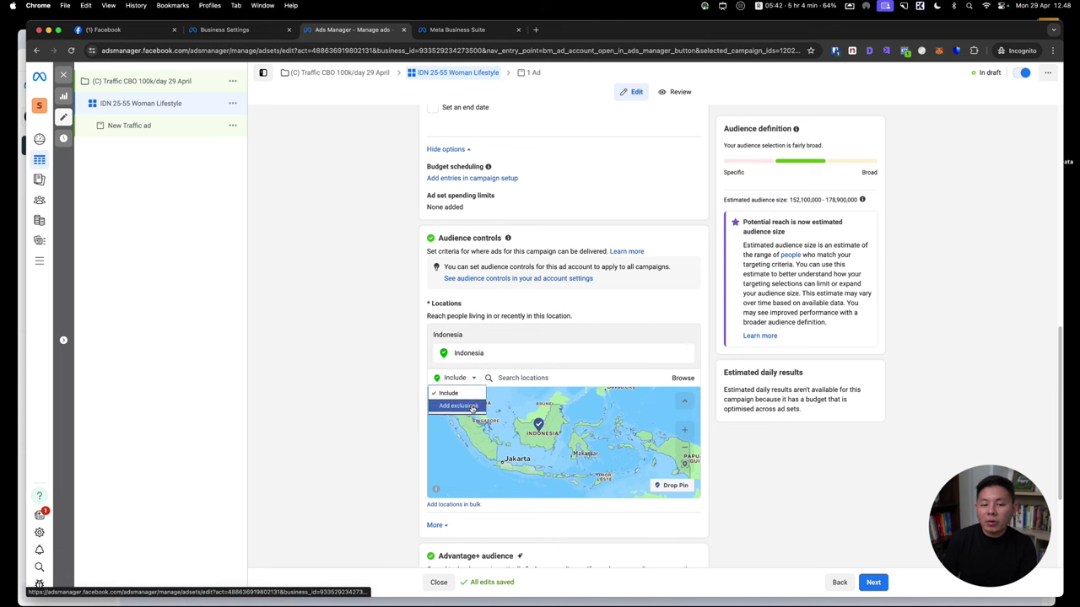
{"action": "left_click", "coordinate": [477, 405]}
{"action": "type", "text": "surab"}
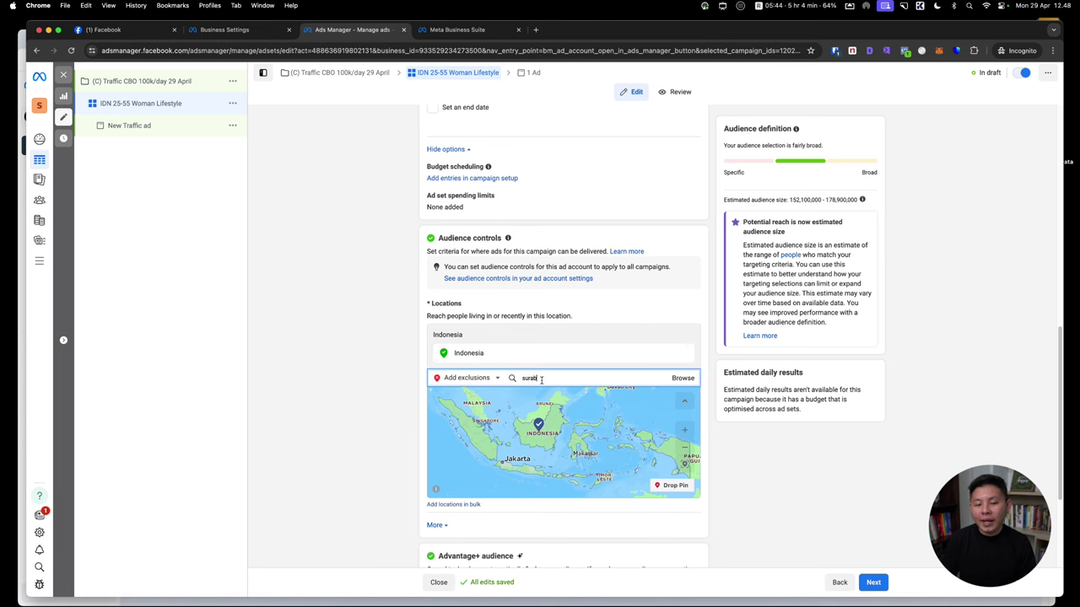
{"action": "type", "text": "aya"}
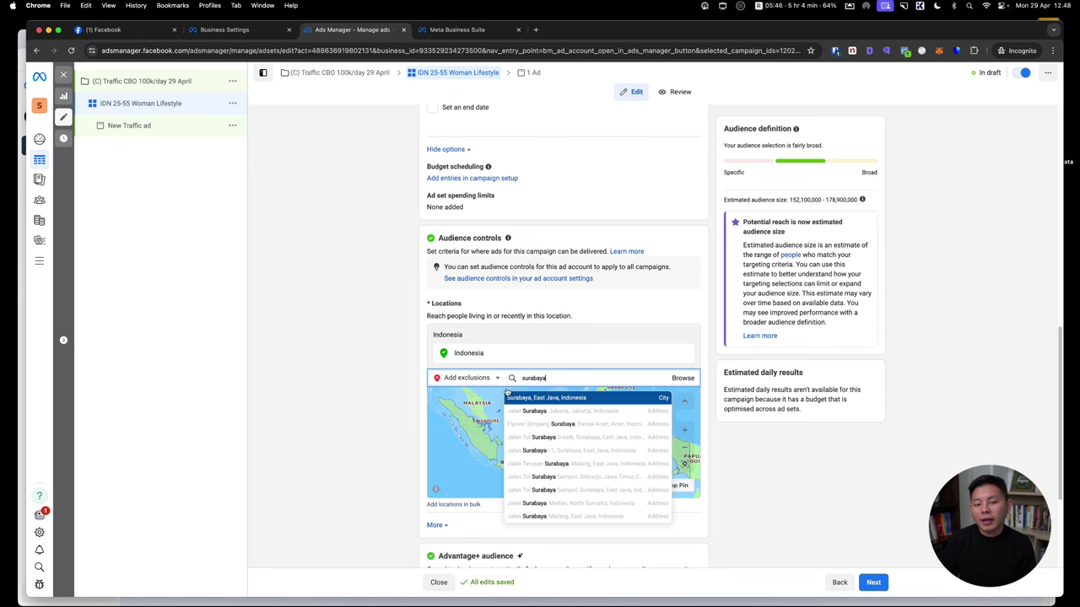
{"action": "left_click", "coordinate": [549, 397]}
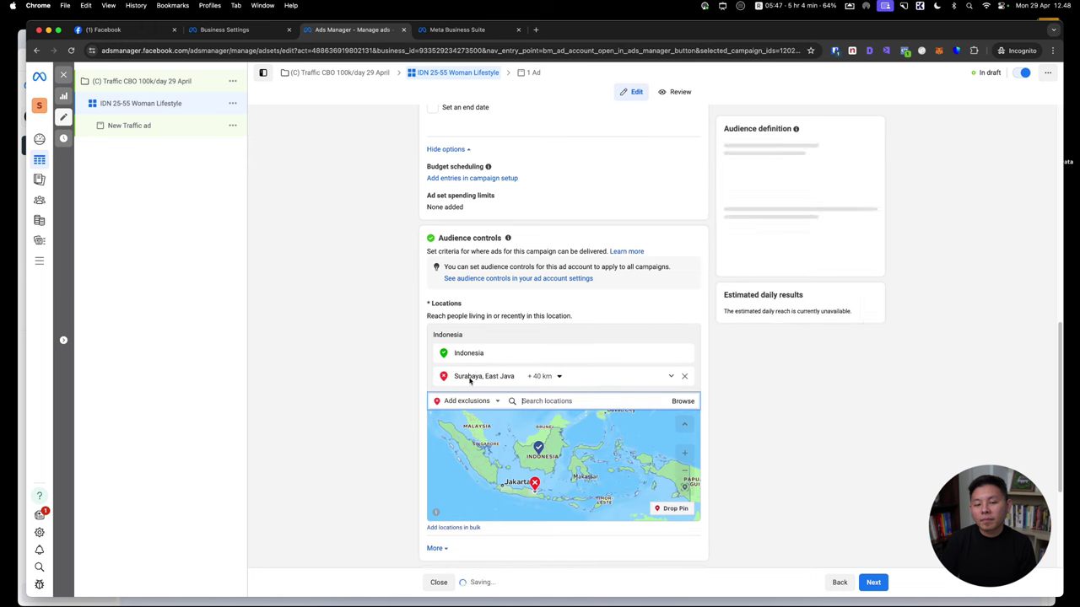
{"action": "left_click", "coordinate": [557, 377]}
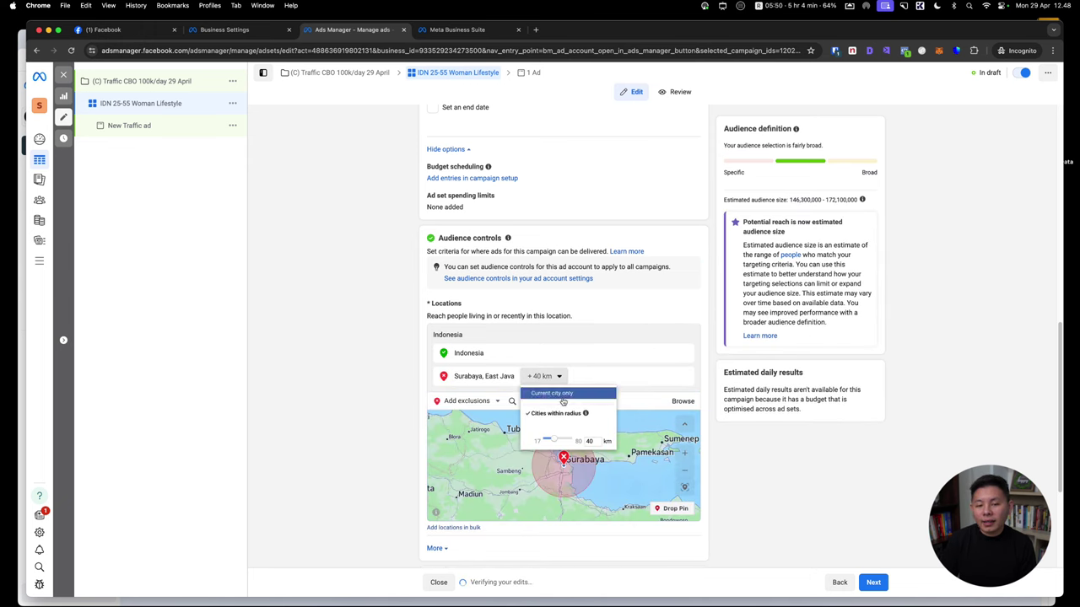
{"action": "left_click", "coordinate": [553, 393]}
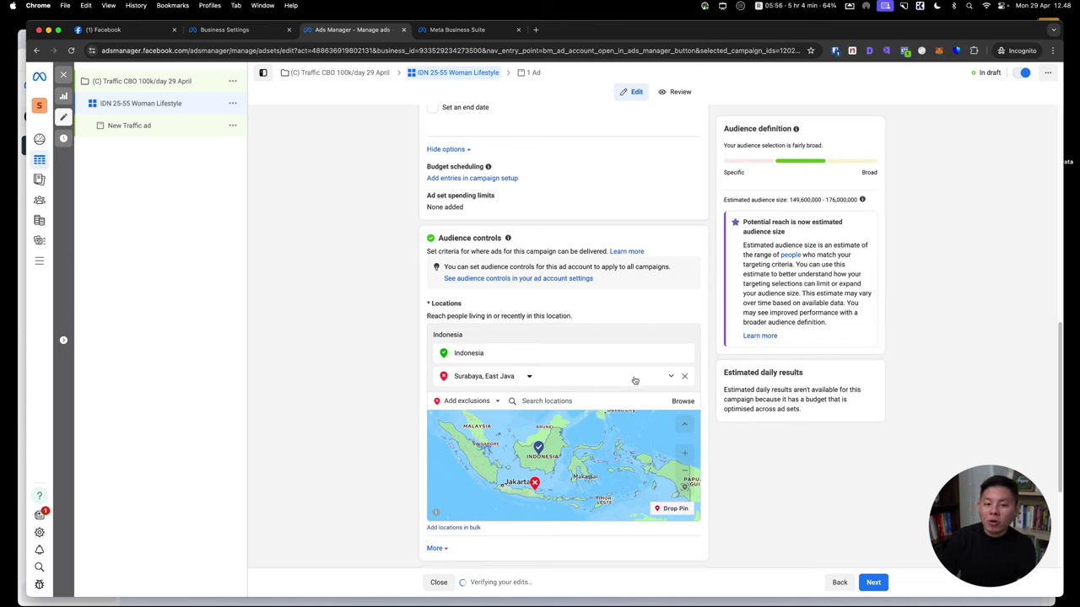
{"action": "triple_click", "coordinate": [514, 316]}
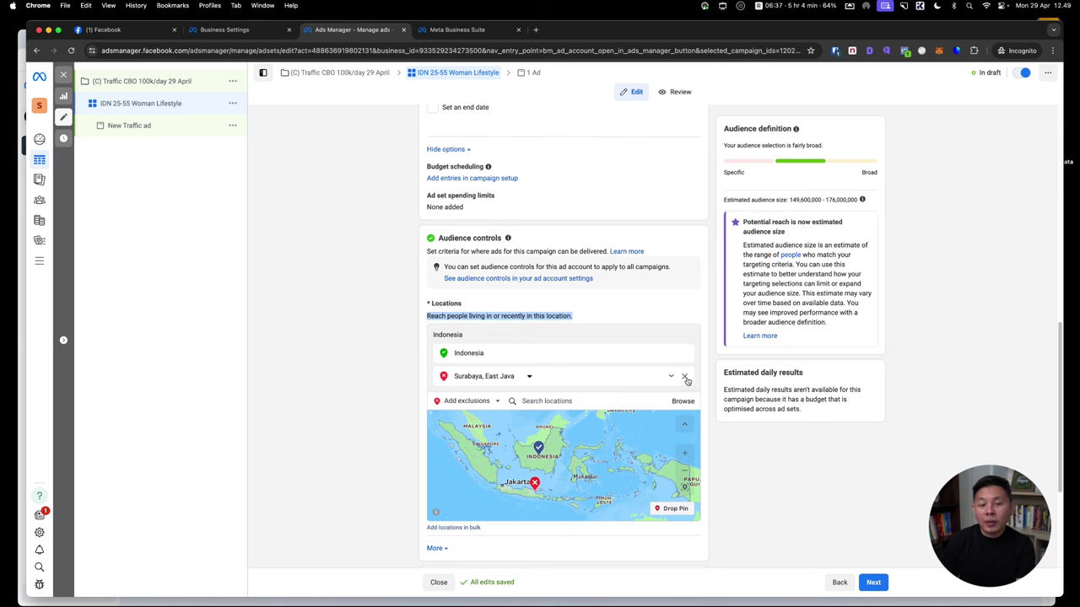
Remove the Surabaya, East Java exclusion, leaving Indonesia as the only location
{"action": "left_click", "coordinate": [685, 377]}
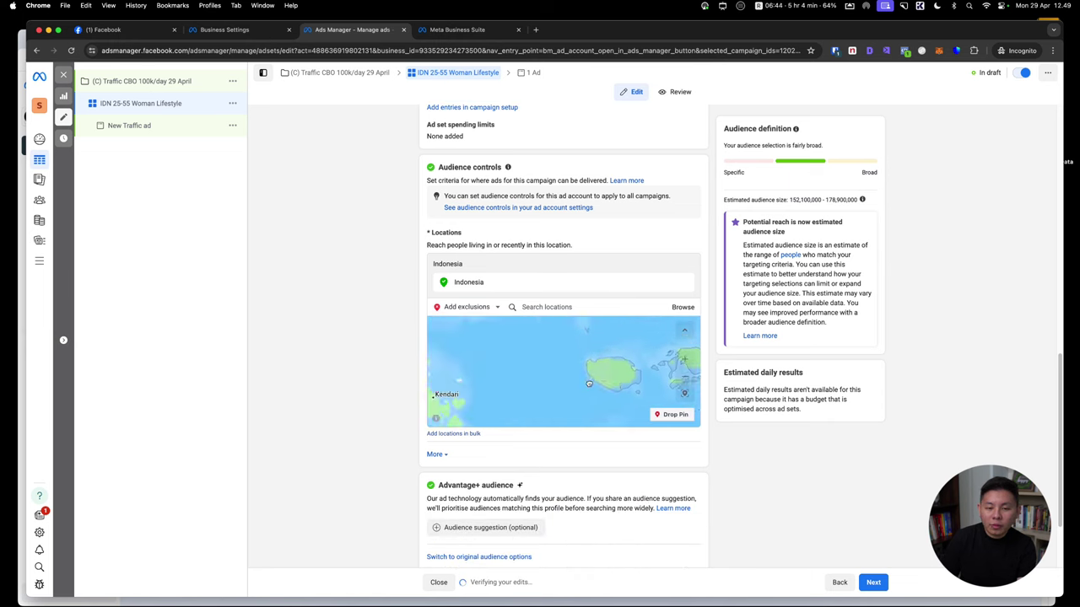
{"action": "scroll", "coordinate": [585, 379], "scroll_direction": "up", "scroll_amount": 5}
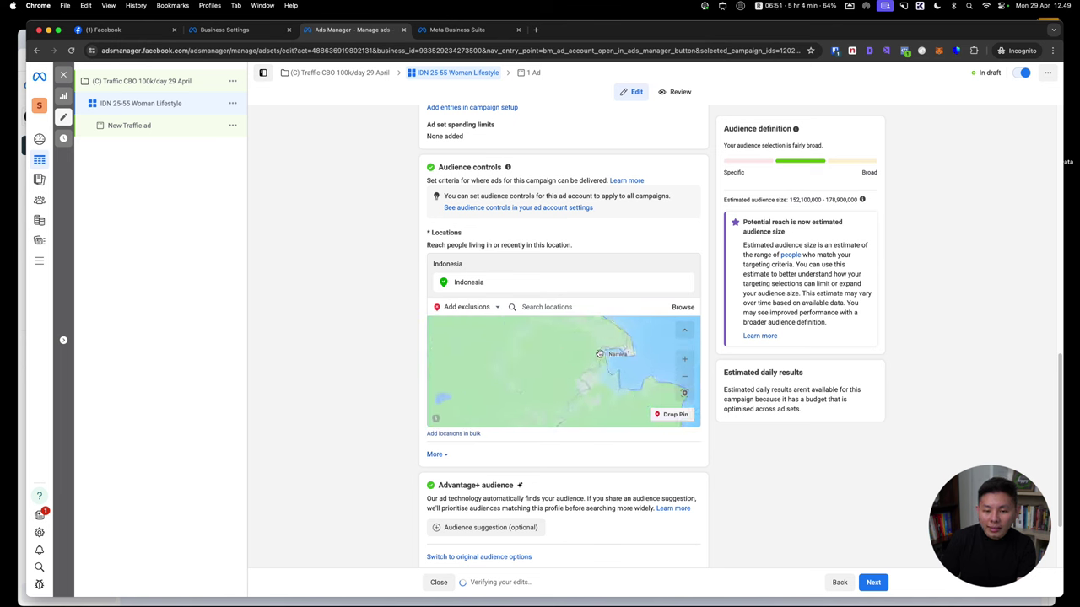
{"action": "scroll", "coordinate": [605, 357], "scroll_direction": "up", "scroll_amount": 5}
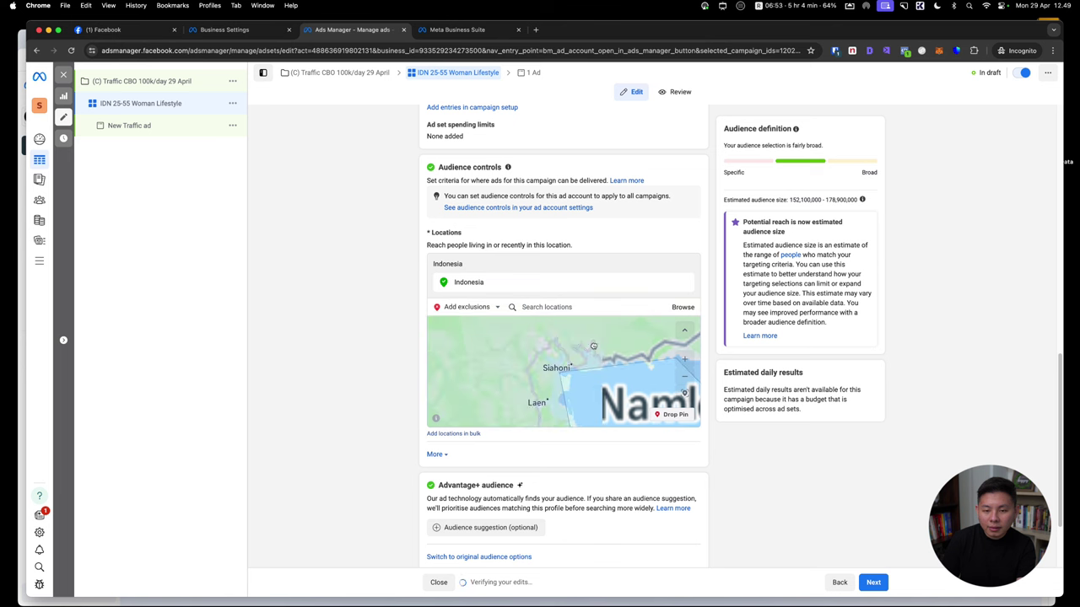
{"action": "scroll", "coordinate": [540, 372], "scroll_direction": "up", "scroll_amount": 4}
{"action": "scroll", "coordinate": [540, 372], "scroll_direction": "down", "scroll_amount": 10}
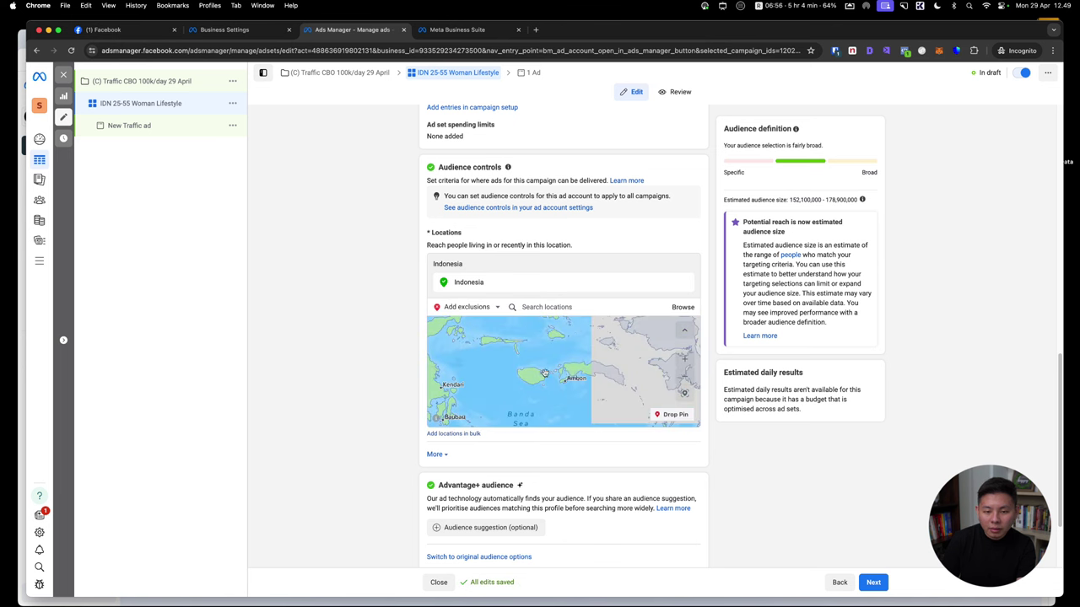
{"action": "scroll", "coordinate": [549, 374], "scroll_direction": "down", "scroll_amount": 3}
{"action": "scroll", "coordinate": [557, 376], "scroll_direction": "up", "scroll_amount": 5}
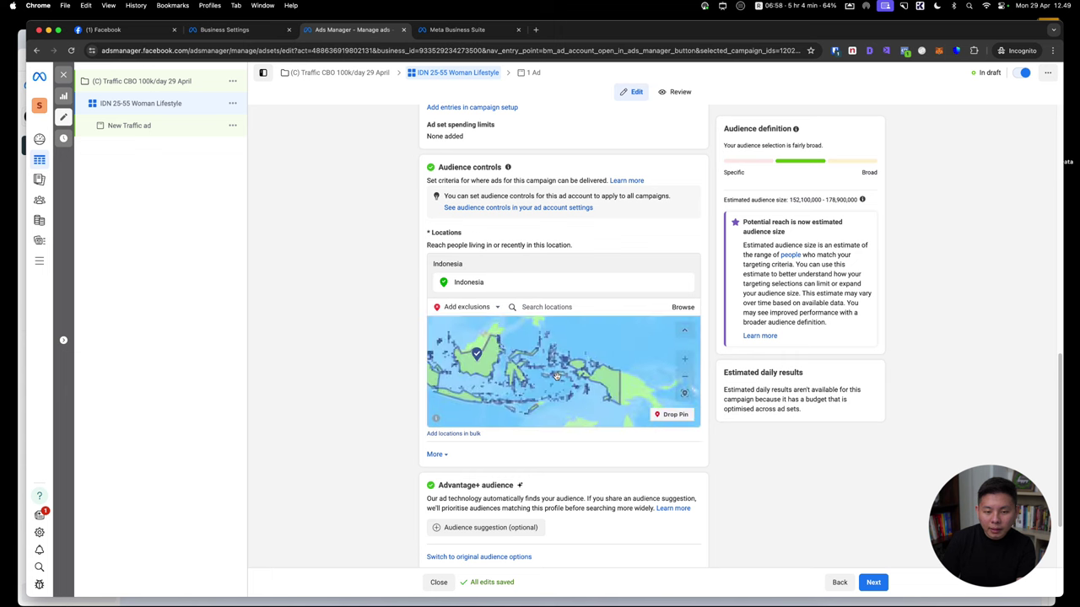
{"action": "scroll", "coordinate": [599, 366], "scroll_direction": "up", "scroll_amount": 3}
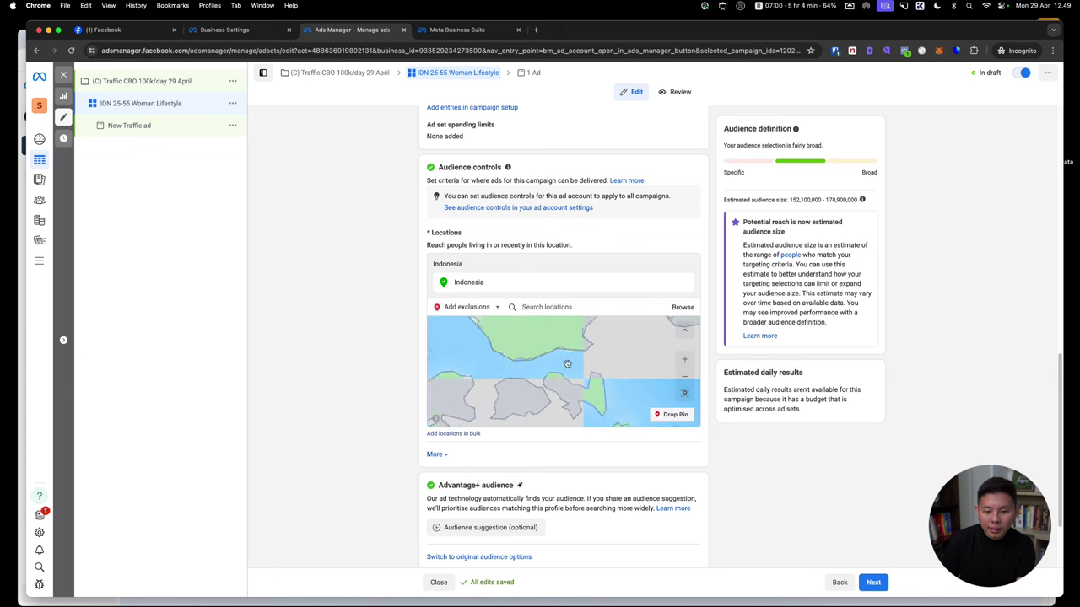
{"action": "scroll", "coordinate": [576, 364], "scroll_direction": "down", "scroll_amount": 3}
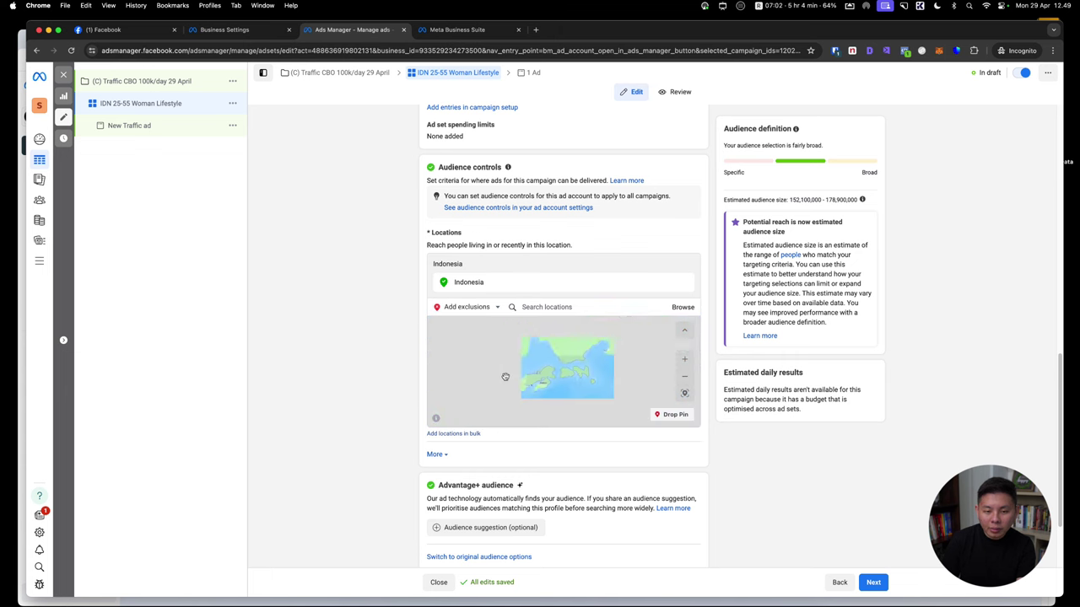
{"action": "scroll", "coordinate": [549, 379], "scroll_direction": "down", "scroll_amount": 3}
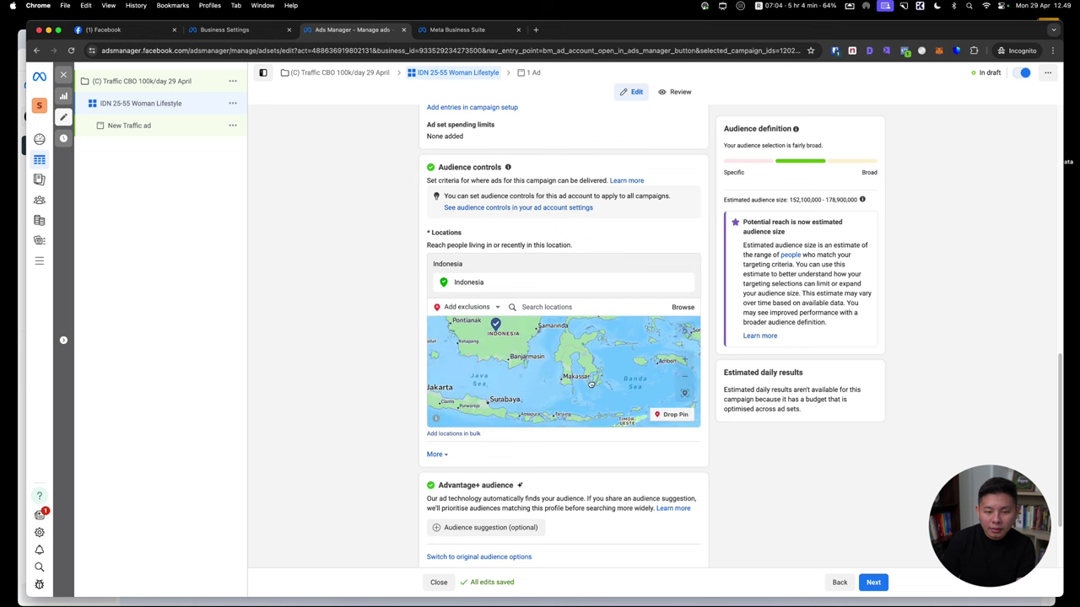
{"action": "scroll", "coordinate": [509, 400], "scroll_direction": "up", "scroll_amount": 5}
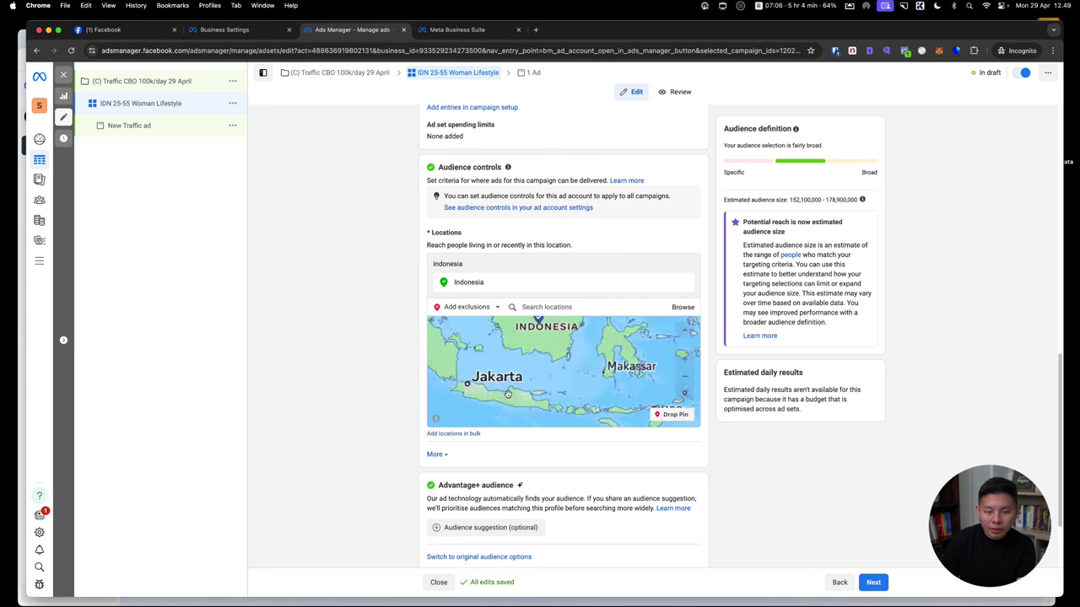
Pan and zoom the location map across Java toward the Surabaya streets
{"action": "left_click_drag", "start_coordinate": [541, 357], "coordinate": [507, 371]}
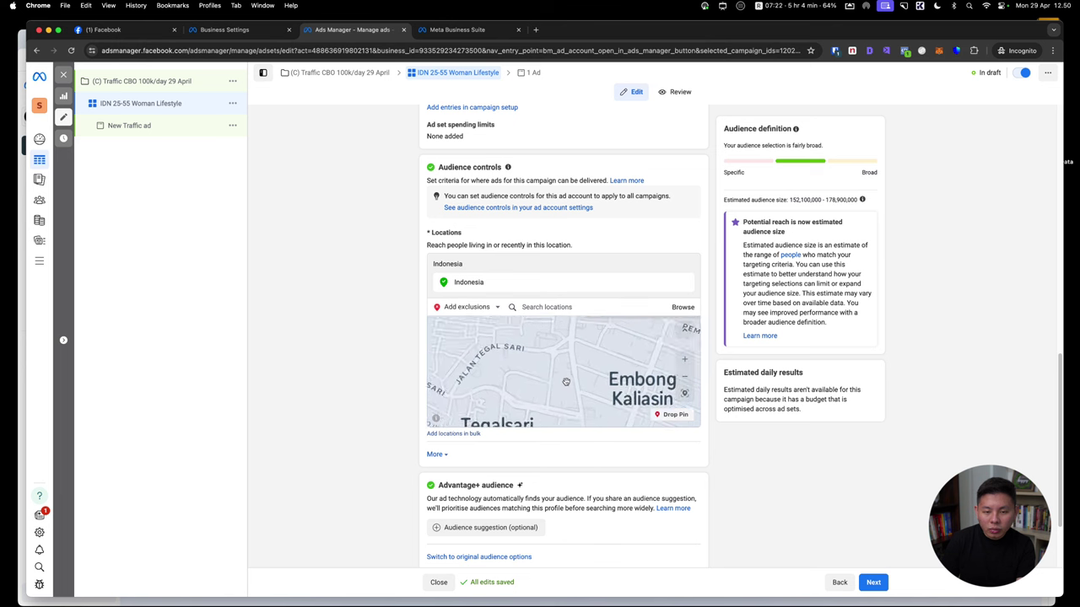
{"action": "scroll", "coordinate": [566, 380], "scroll_direction": "up", "scroll_amount": 3}
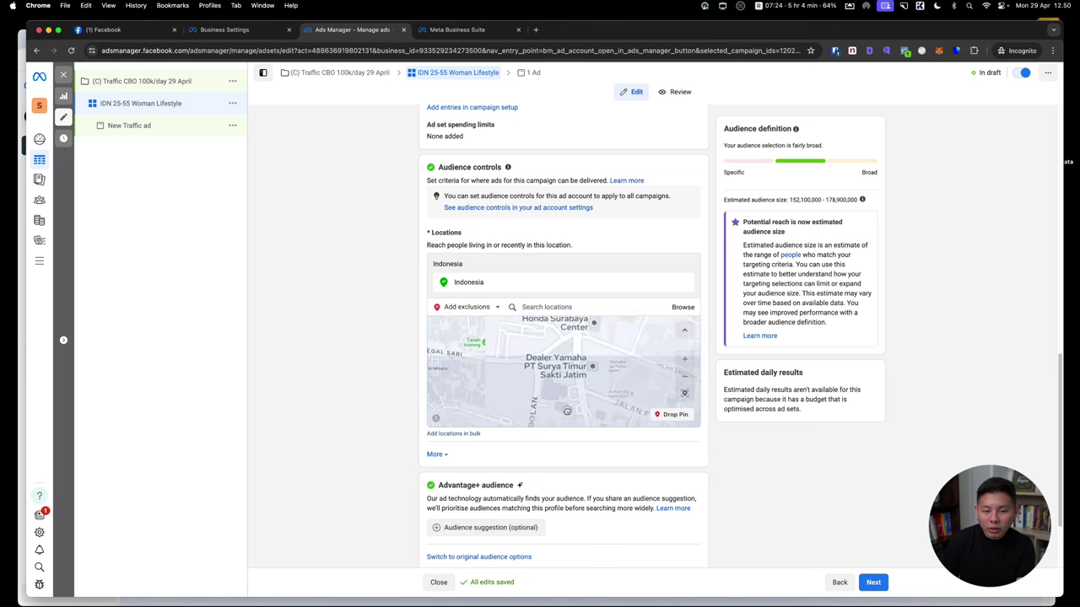
{"action": "scroll", "coordinate": [563, 396], "scroll_direction": "up", "scroll_amount": 2}
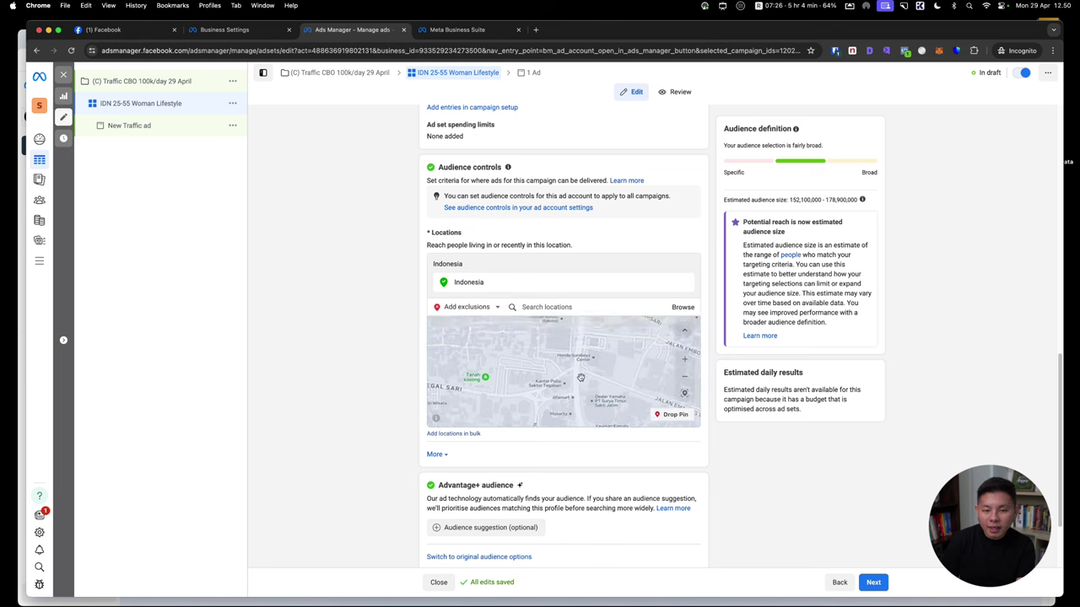
{"action": "scroll", "coordinate": [580, 388], "scroll_direction": "up", "scroll_amount": 2}
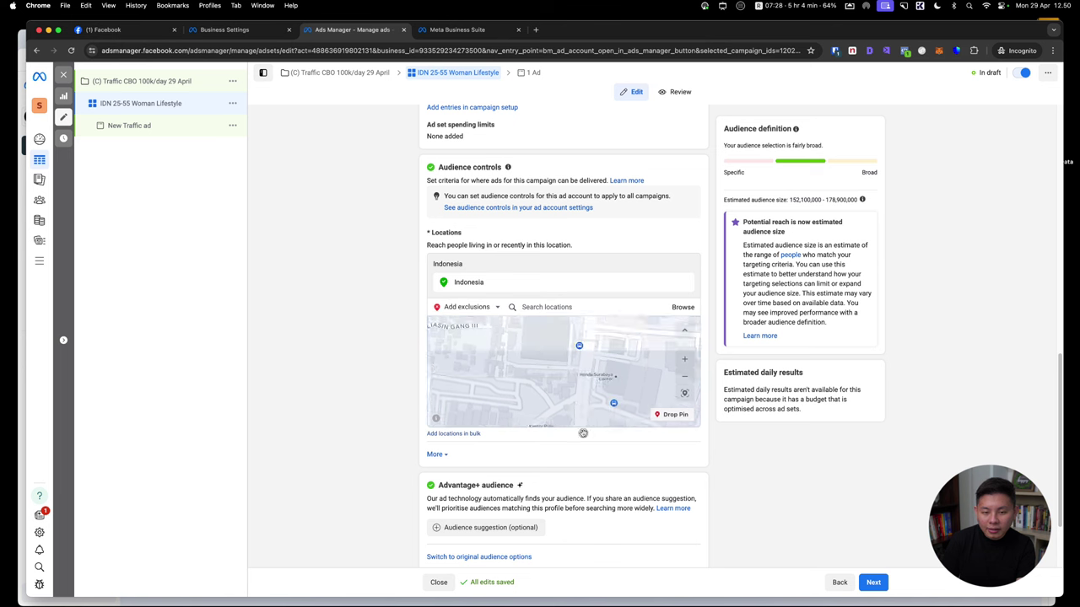
{"action": "left_click_drag", "start_coordinate": [555, 318], "coordinate": [560, 367]}
{"action": "scroll", "coordinate": [512, 359], "scroll_direction": "up", "scroll_amount": 3}
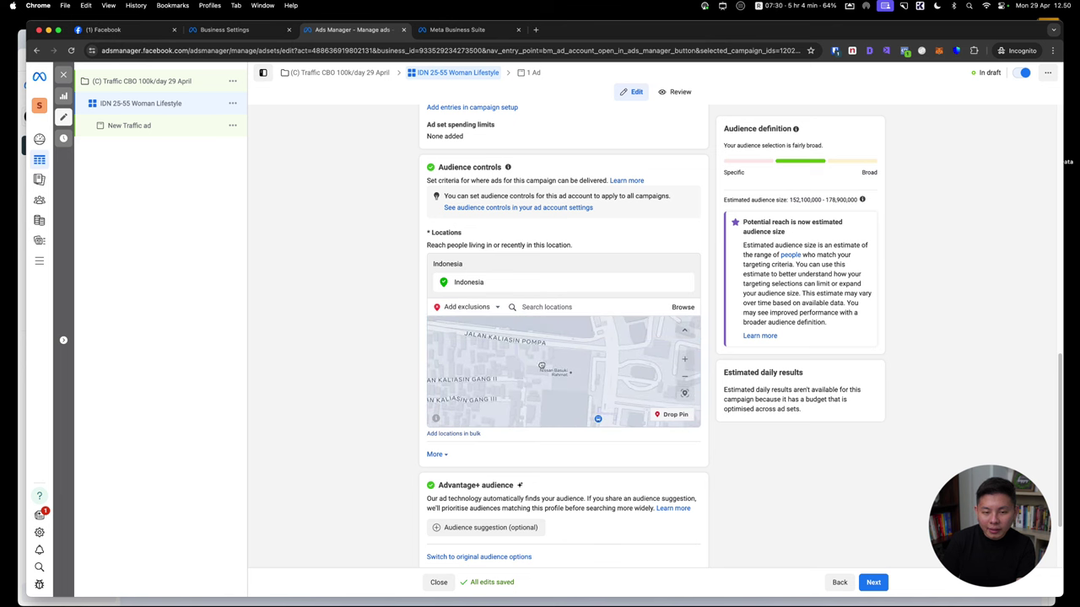
{"action": "scroll", "coordinate": [549, 371], "scroll_direction": "up", "scroll_amount": 4}
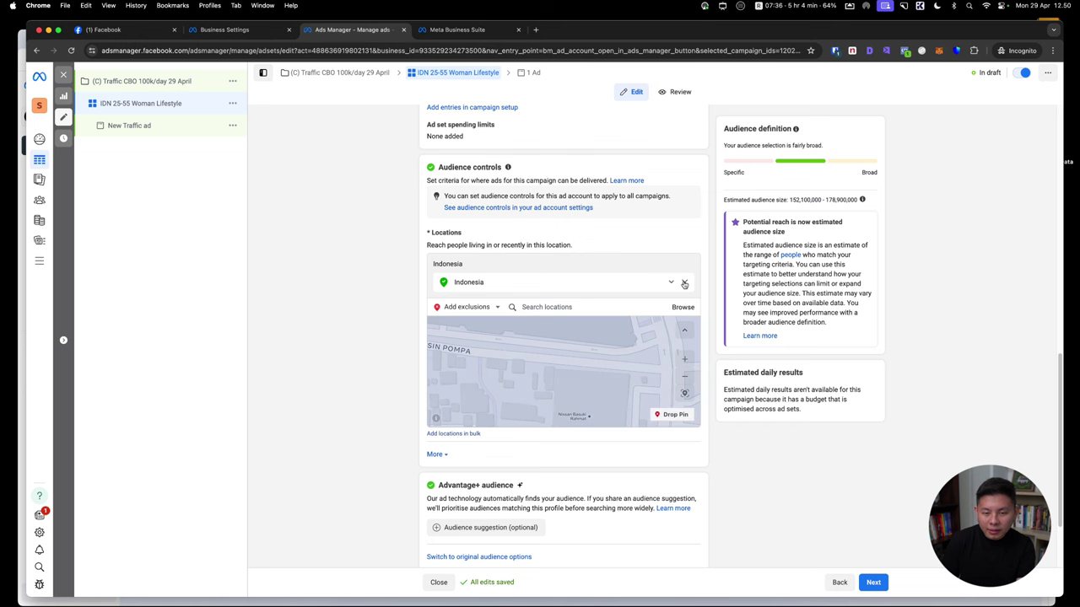
Remove Indonesia from the locations and set the location dropdown to Include
{"action": "left_click", "coordinate": [684, 281]}
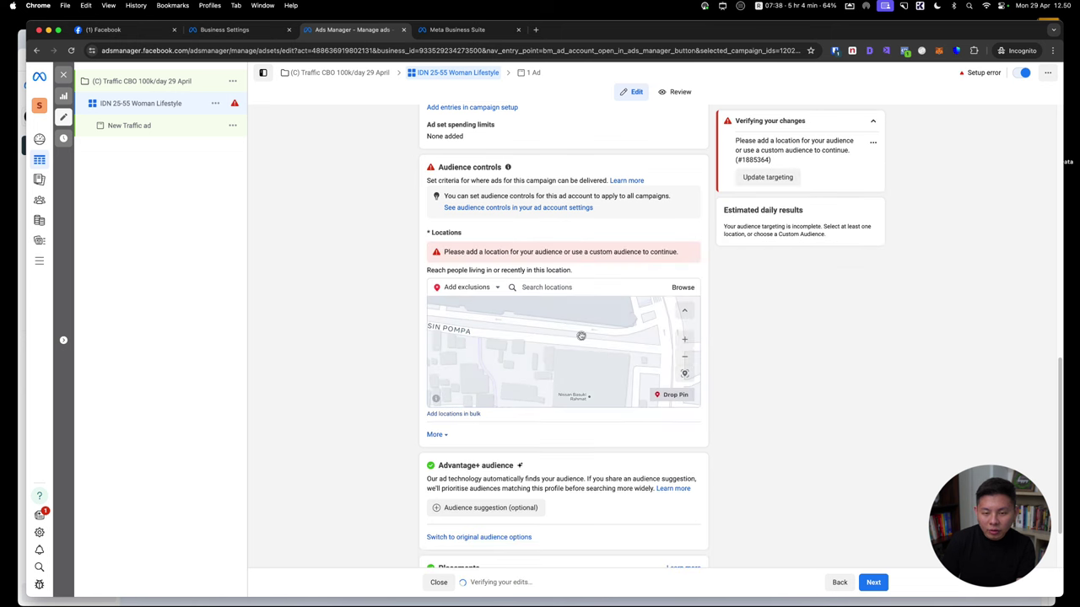
{"action": "left_click", "coordinate": [494, 287]}
{"action": "left_click", "coordinate": [460, 302]}
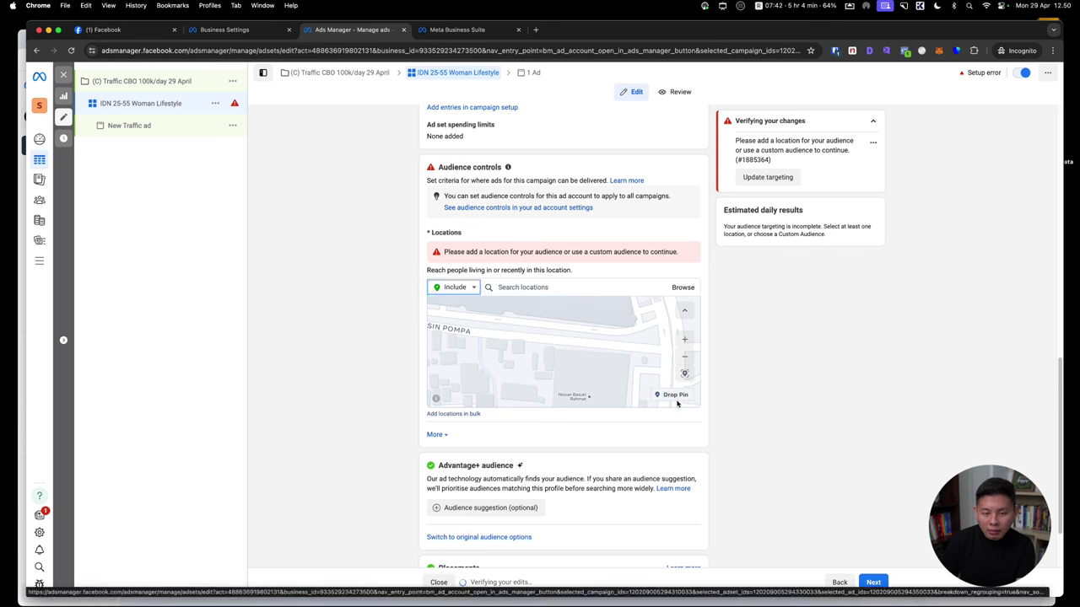
{"action": "left_click", "coordinate": [554, 337]}
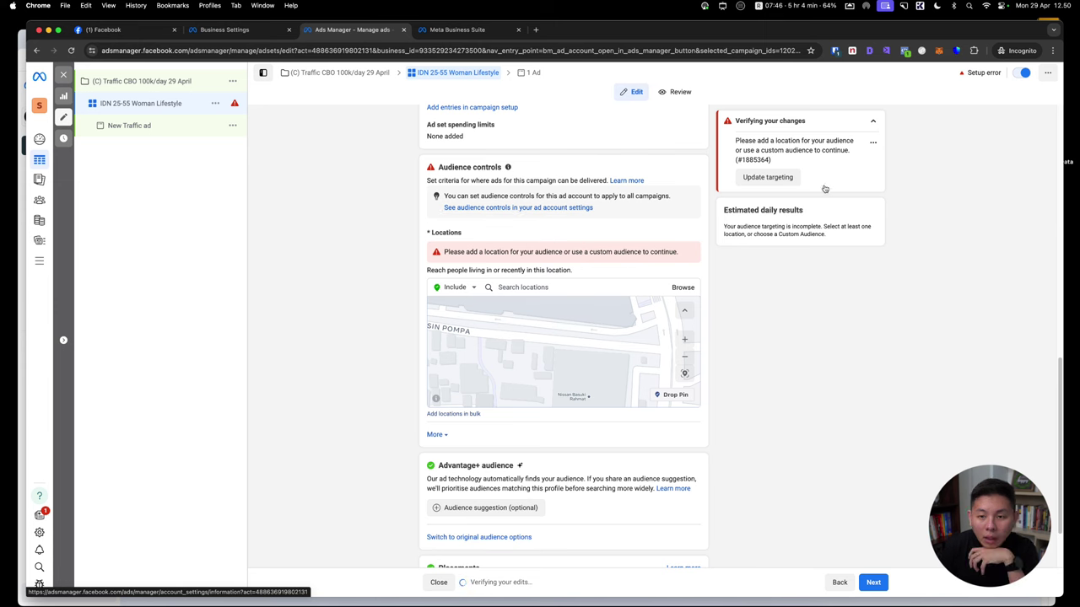
Add Surabaya, East Java as an included city, limited to the current city with no radius
{"action": "left_click", "coordinate": [532, 204]}
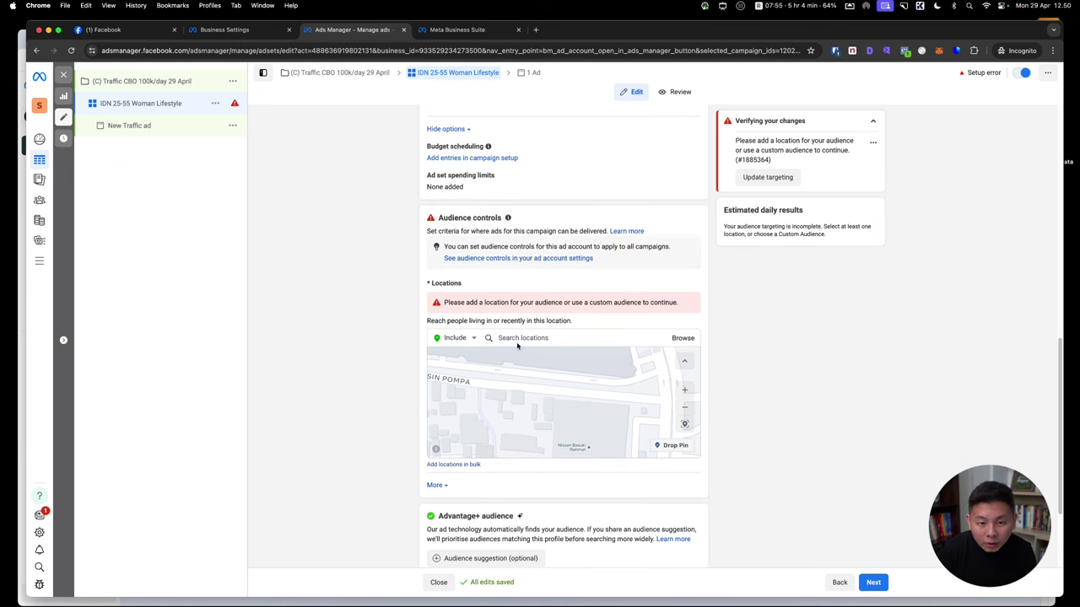
{"action": "left_click", "coordinate": [523, 339]}
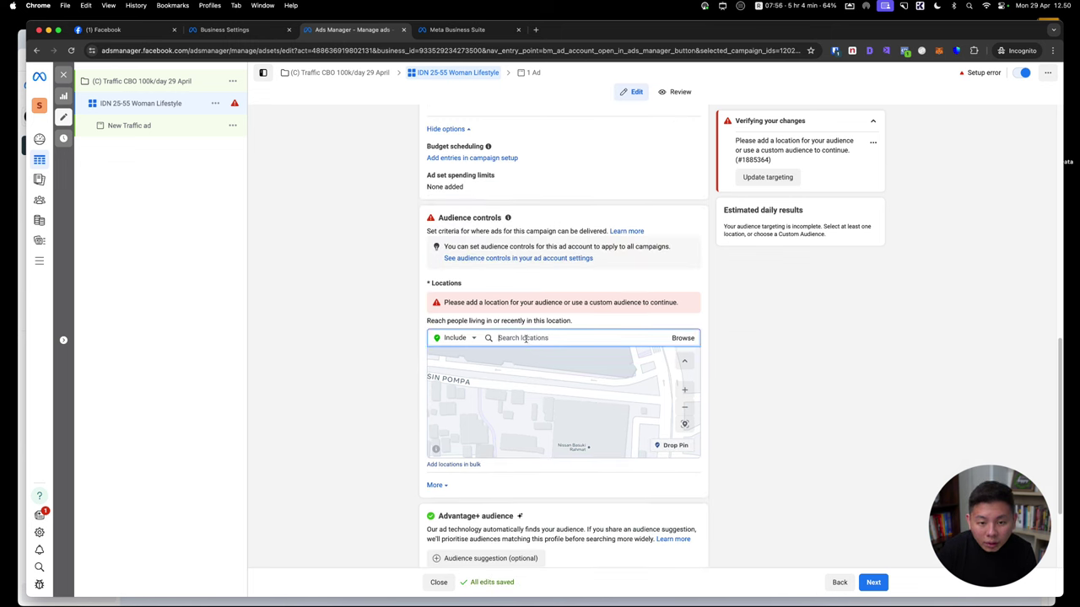
{"action": "type", "text": "surabaya"}
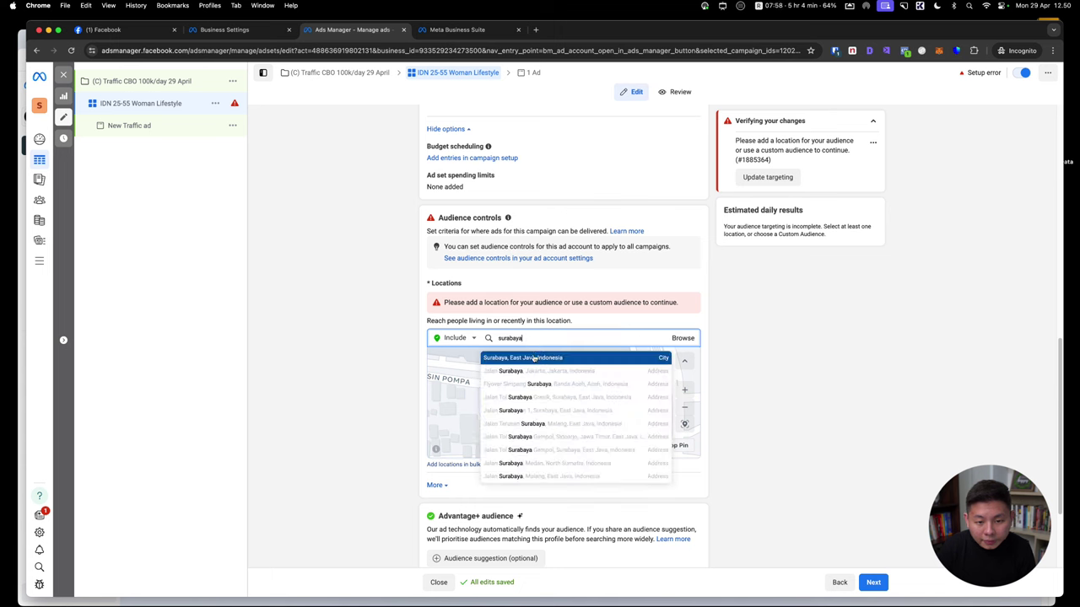
{"action": "left_click", "coordinate": [538, 361]}
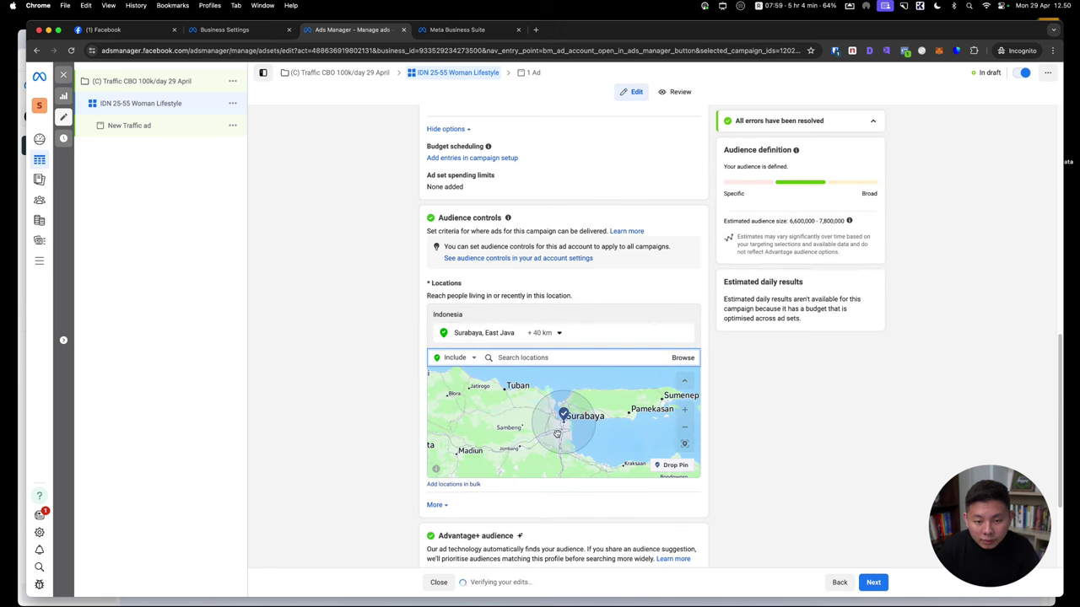
{"action": "scroll", "coordinate": [556, 433], "scroll_direction": "up", "scroll_amount": 5}
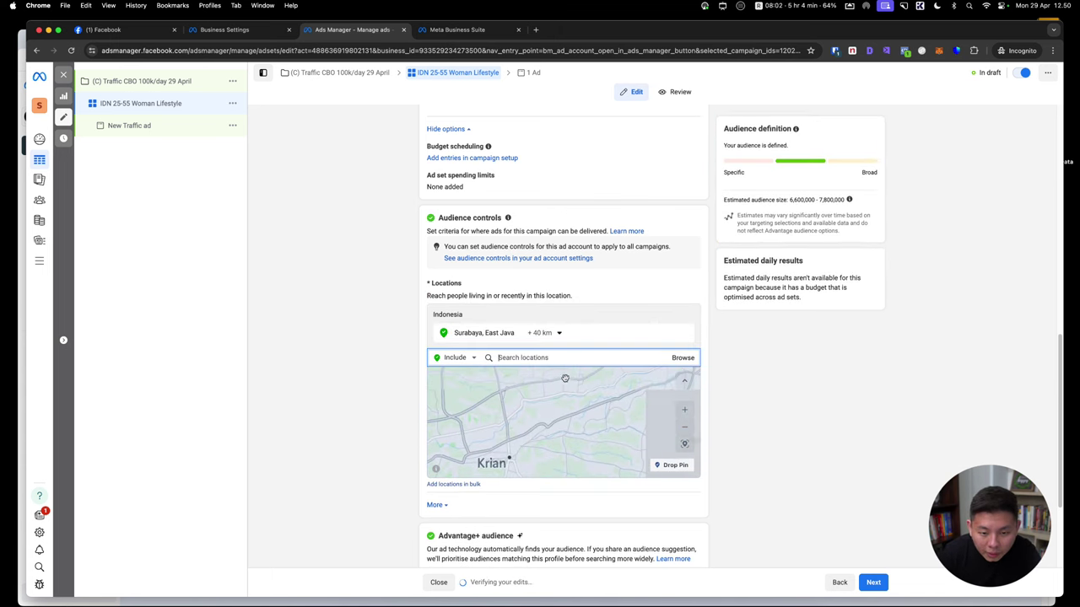
{"action": "left_click", "coordinate": [548, 333]}
{"action": "left_click", "coordinate": [552, 350]}
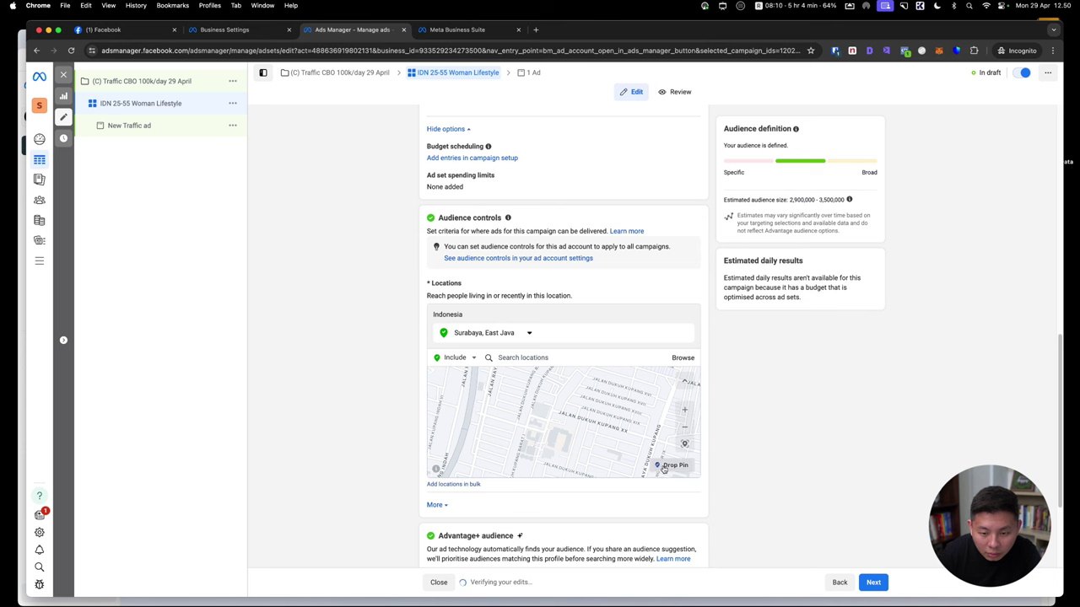
{"action": "left_click", "coordinate": [666, 466]}
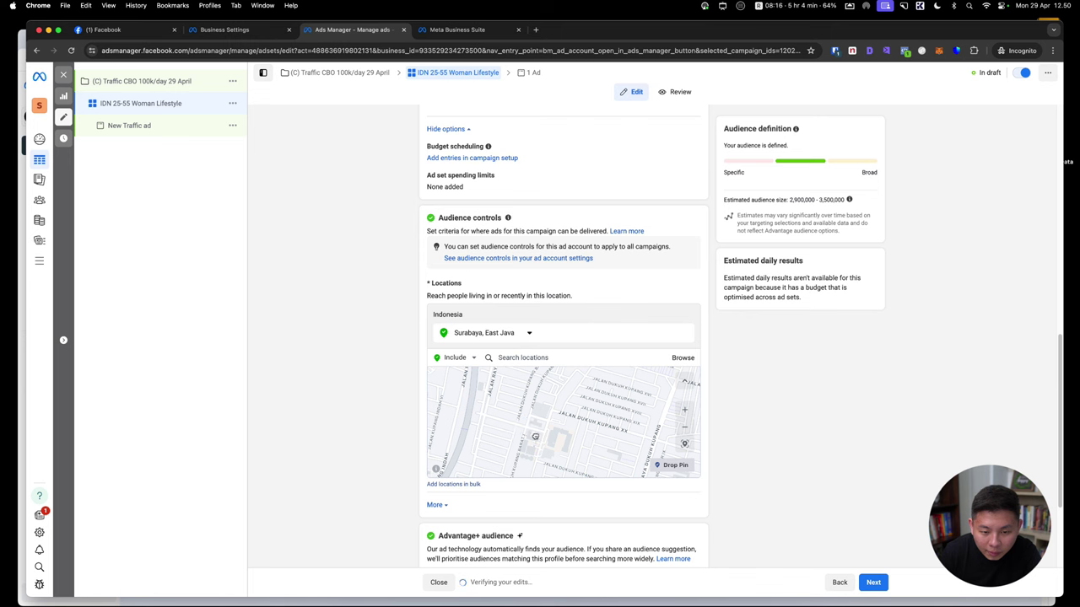
Drop an included pin on a Surabaya street area with a 1 km radius
{"action": "left_click", "coordinate": [524, 431]}
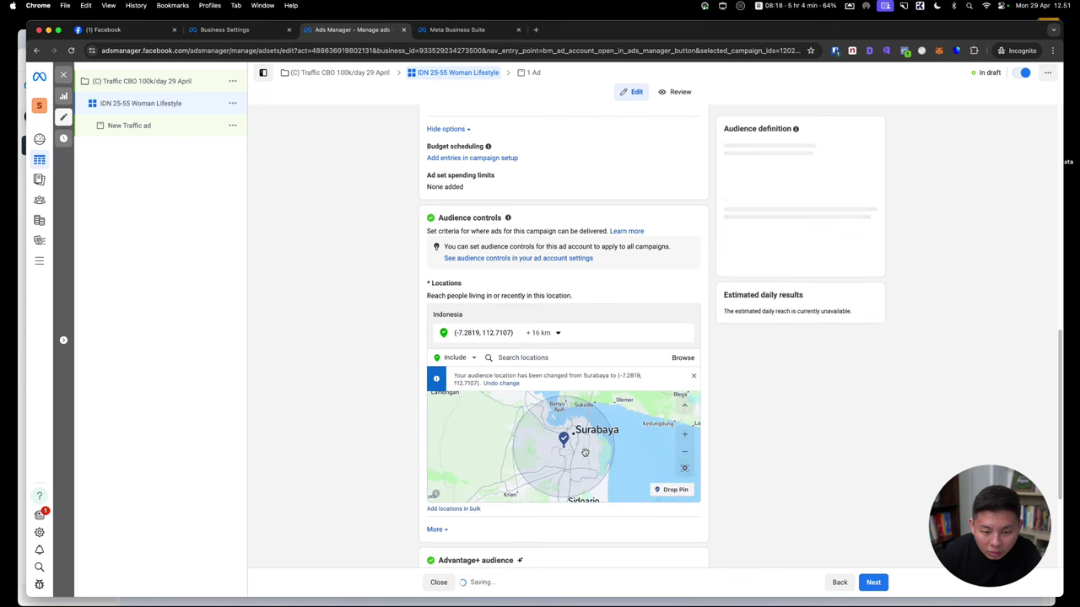
{"action": "left_click", "coordinate": [540, 333]}
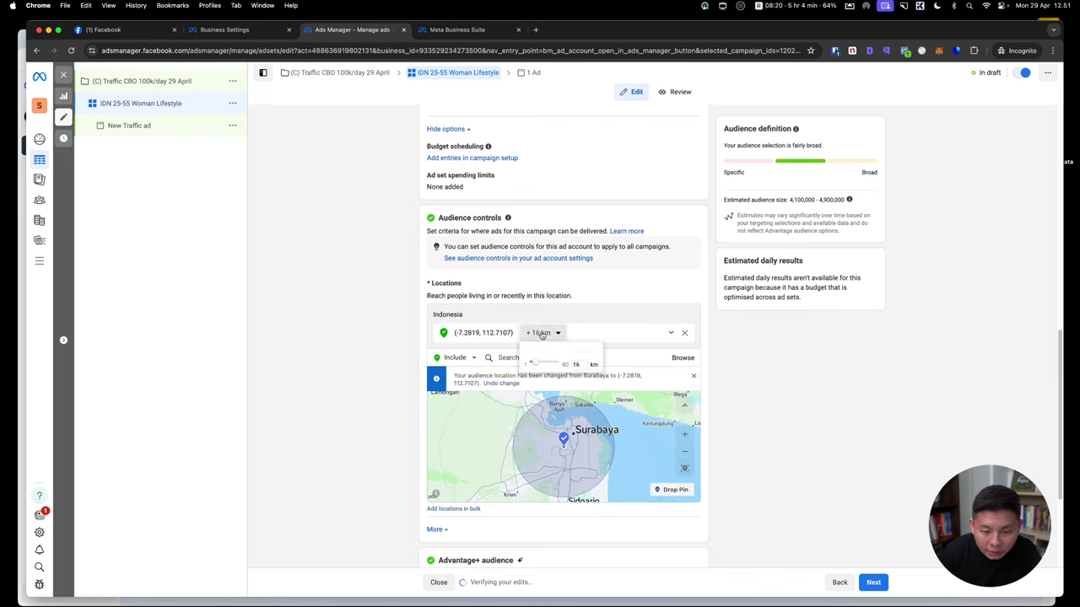
{"action": "left_click_drag", "start_coordinate": [540, 364], "coordinate": [520, 362]}
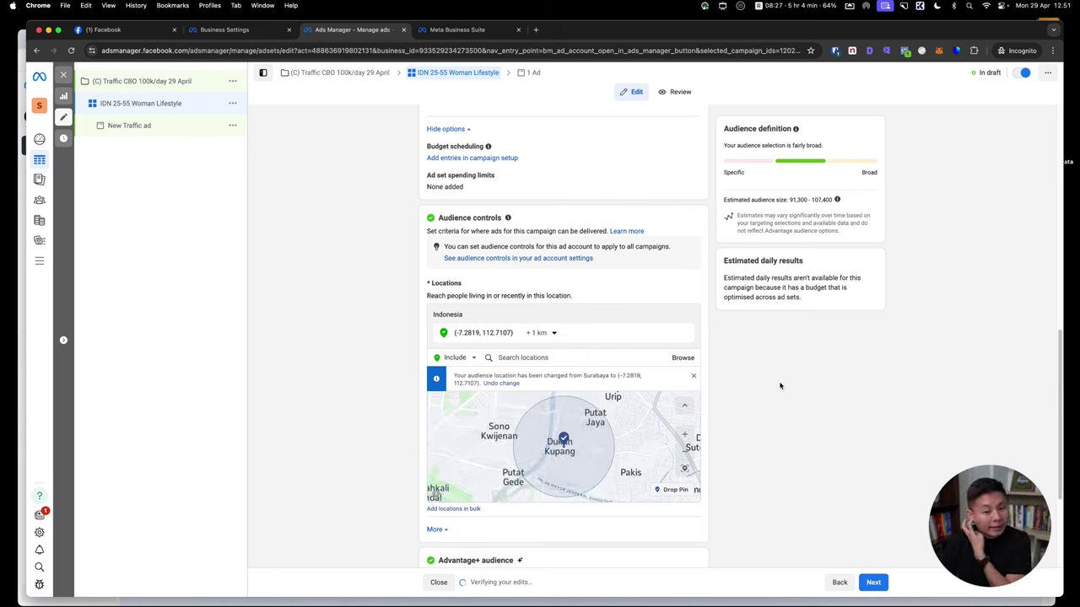
Add a nearby excluded pin and shrink its radius from 16 km to 1 km
{"action": "left_click", "coordinate": [456, 358]}
{"action": "left_click", "coordinate": [466, 384]}
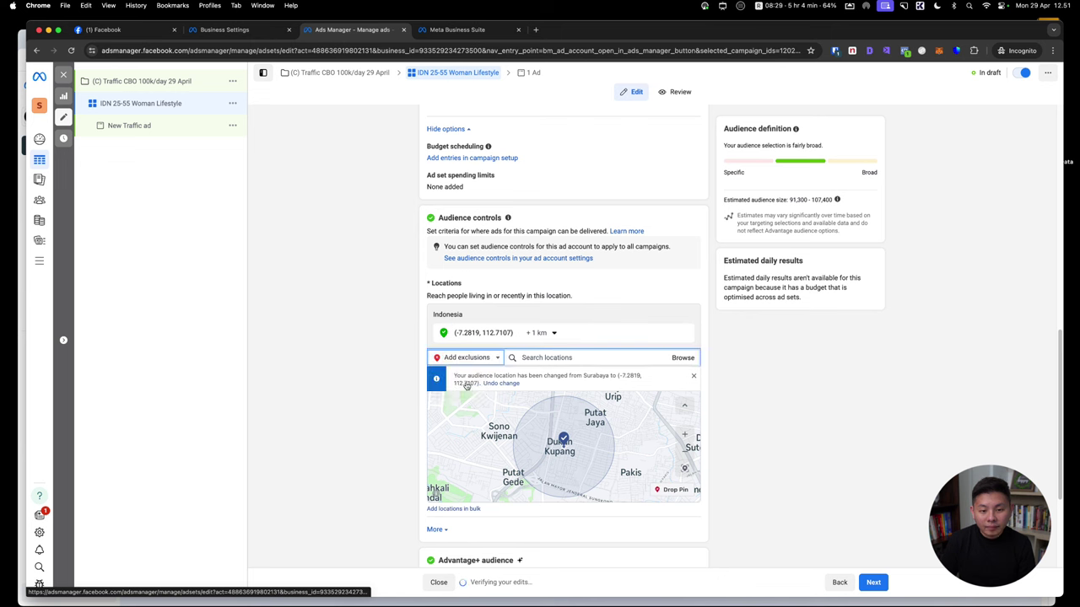
{"action": "left_click_drag", "start_coordinate": [468, 452], "coordinate": [547, 451]}
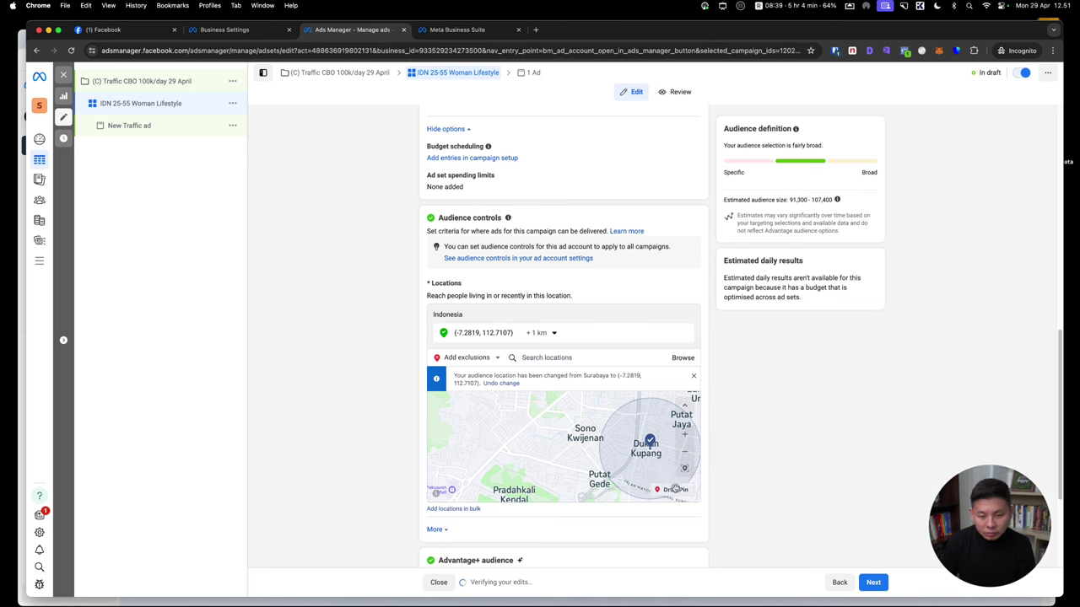
{"action": "right_click", "coordinate": [674, 489]}
{"action": "left_click", "coordinate": [675, 489]}
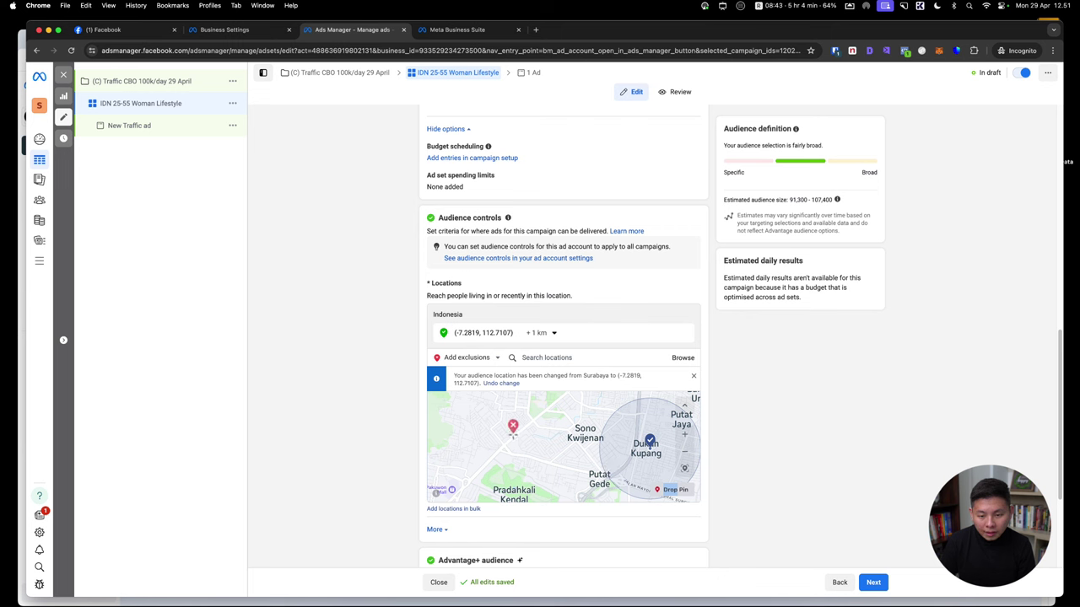
{"action": "left_click", "coordinate": [513, 426]}
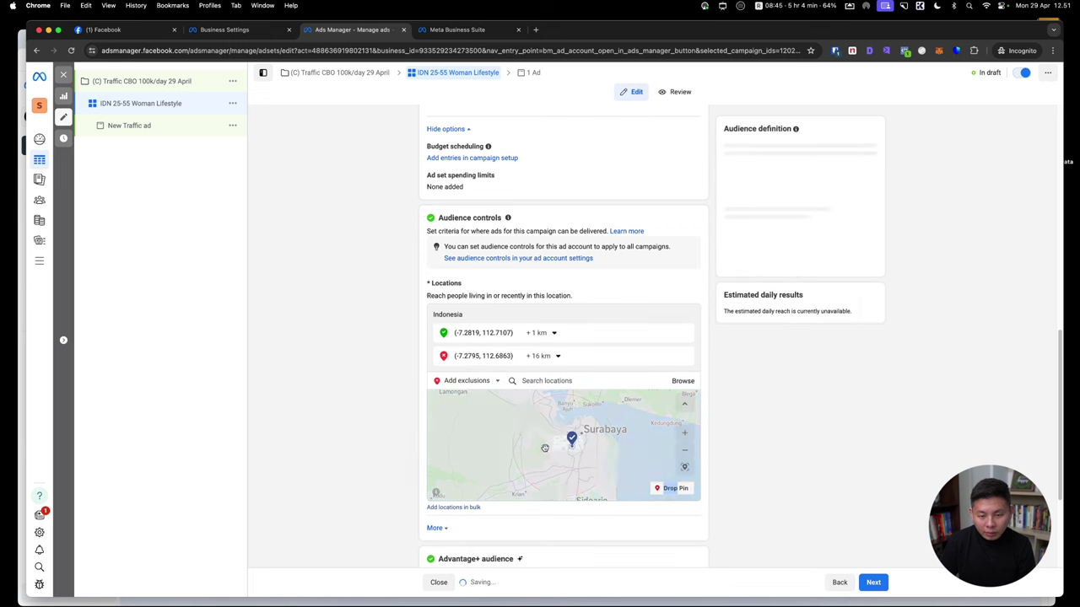
{"action": "left_click", "coordinate": [557, 356]}
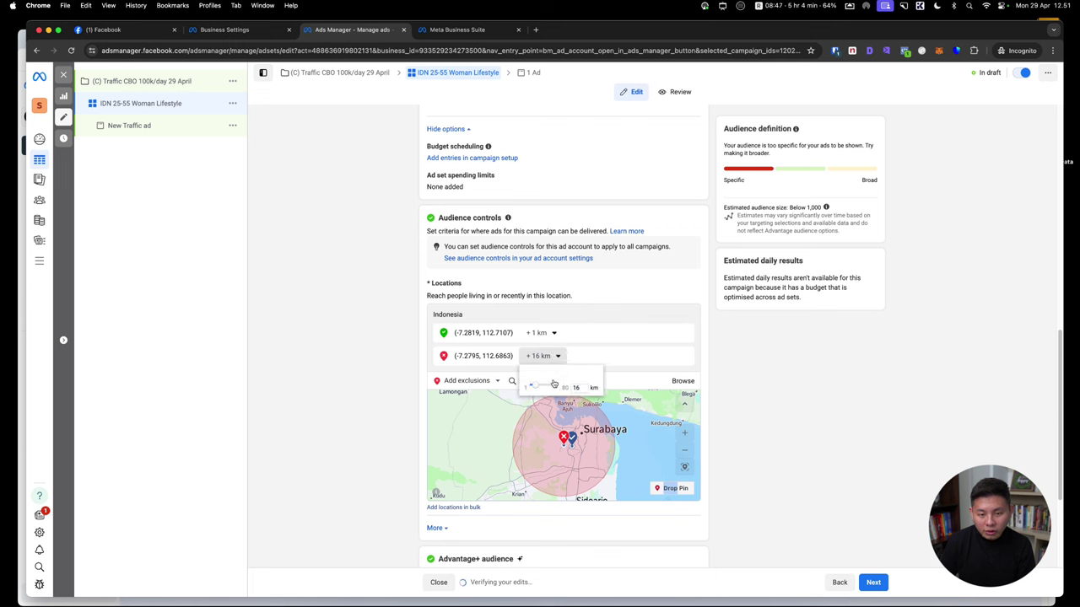
{"action": "left_click_drag", "start_coordinate": [553, 384], "coordinate": [522, 384]}
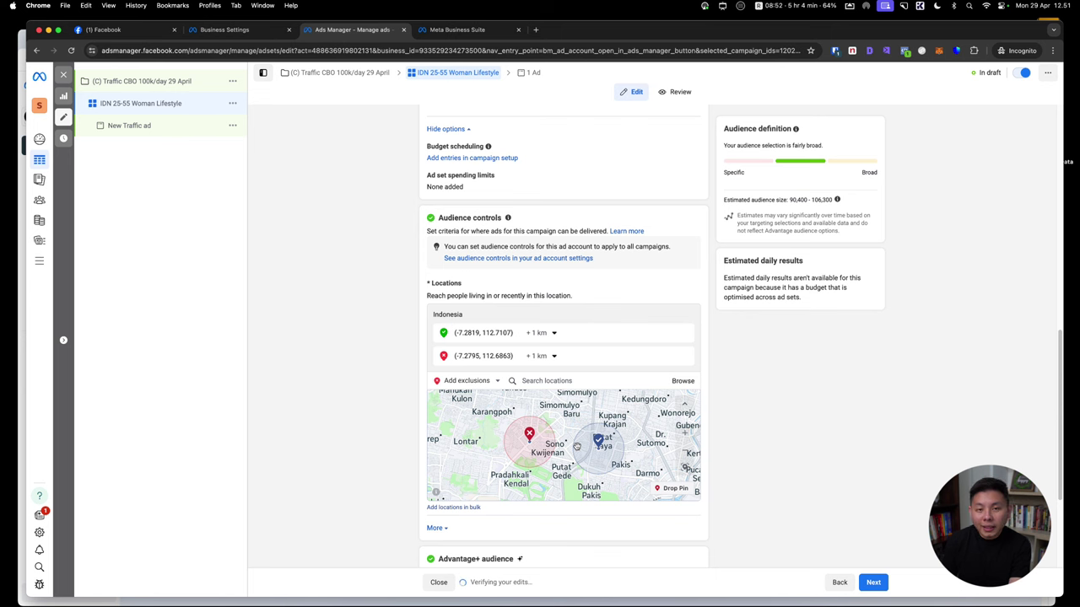
Set the audience age range to 25–55 and restrict gender to Women
{"action": "scroll", "coordinate": [744, 463], "scroll_direction": "down", "scroll_amount": 5}
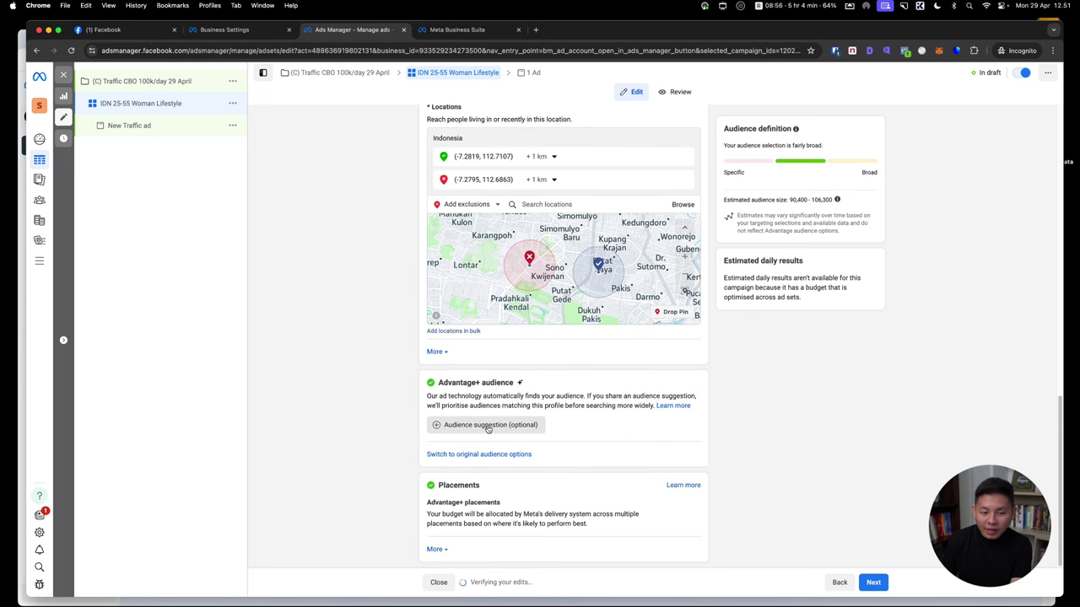
{"action": "left_click", "coordinate": [488, 426]}
{"action": "scroll", "coordinate": [564, 364], "scroll_direction": "down", "scroll_amount": 3}
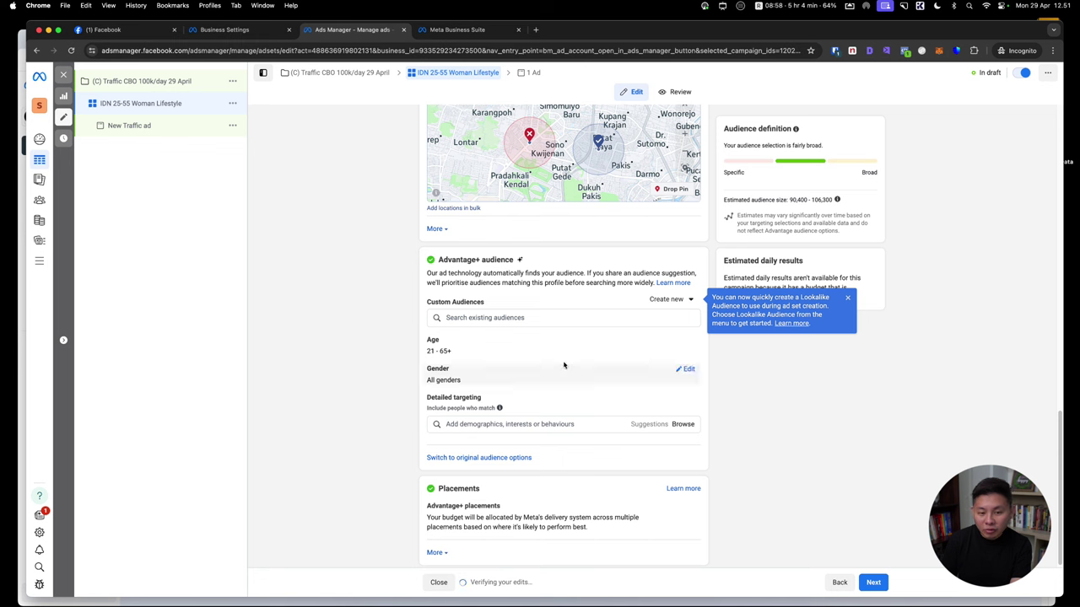
{"action": "left_click", "coordinate": [447, 351]}
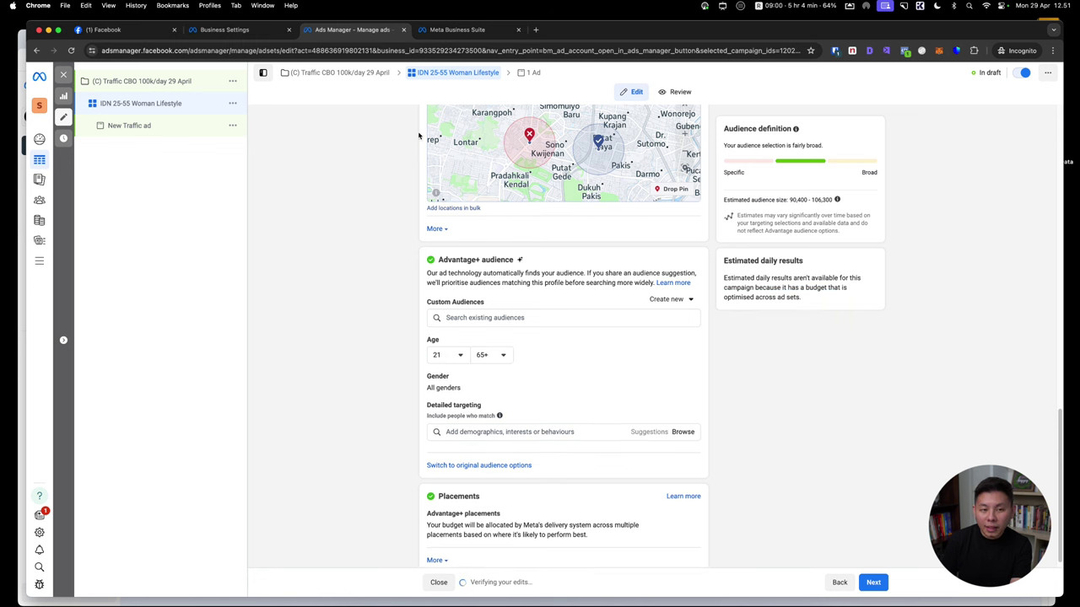
{"action": "left_click", "coordinate": [445, 354]}
{"action": "left_click", "coordinate": [450, 442]}
{"action": "left_click", "coordinate": [491, 354]}
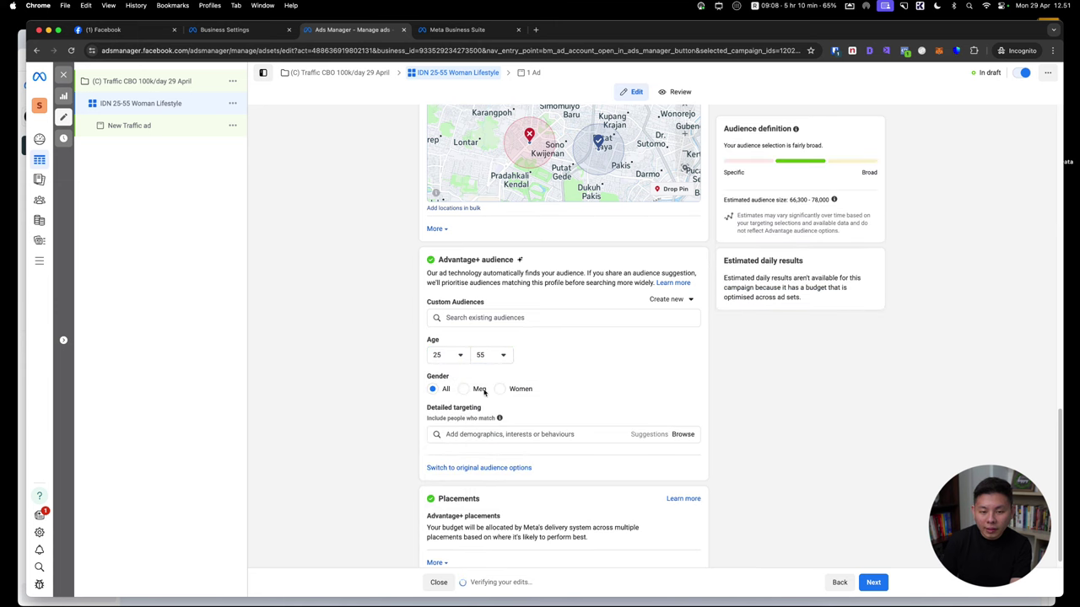
{"action": "left_click", "coordinate": [506, 390]}
Search Detailed targeting for the Lifestyle interest and check the estimated audience size
{"action": "left_click", "coordinate": [502, 435]}
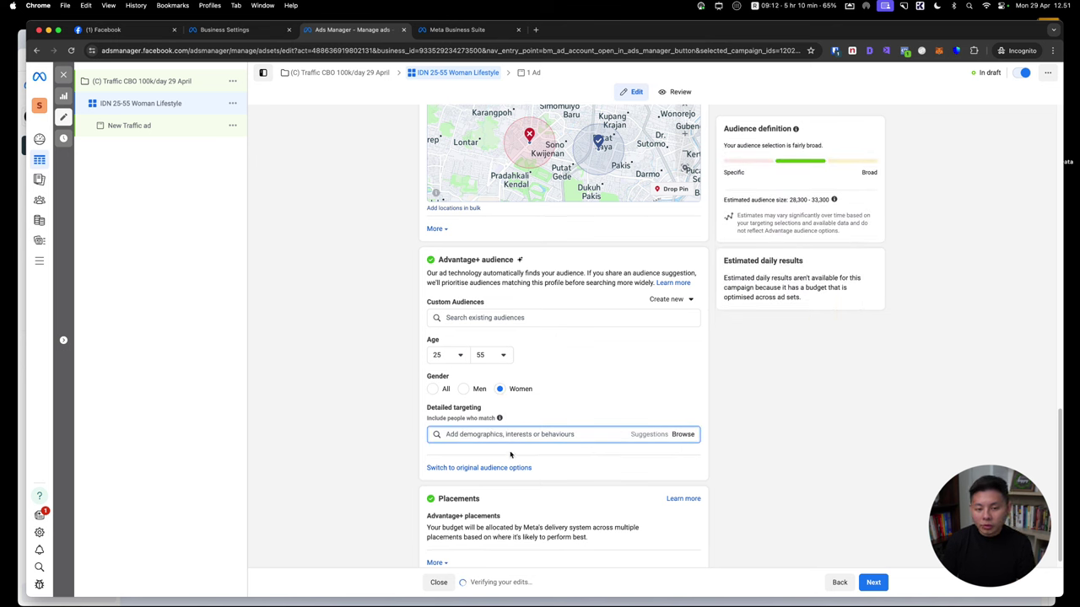
{"action": "type", "text": "tifestyle"}
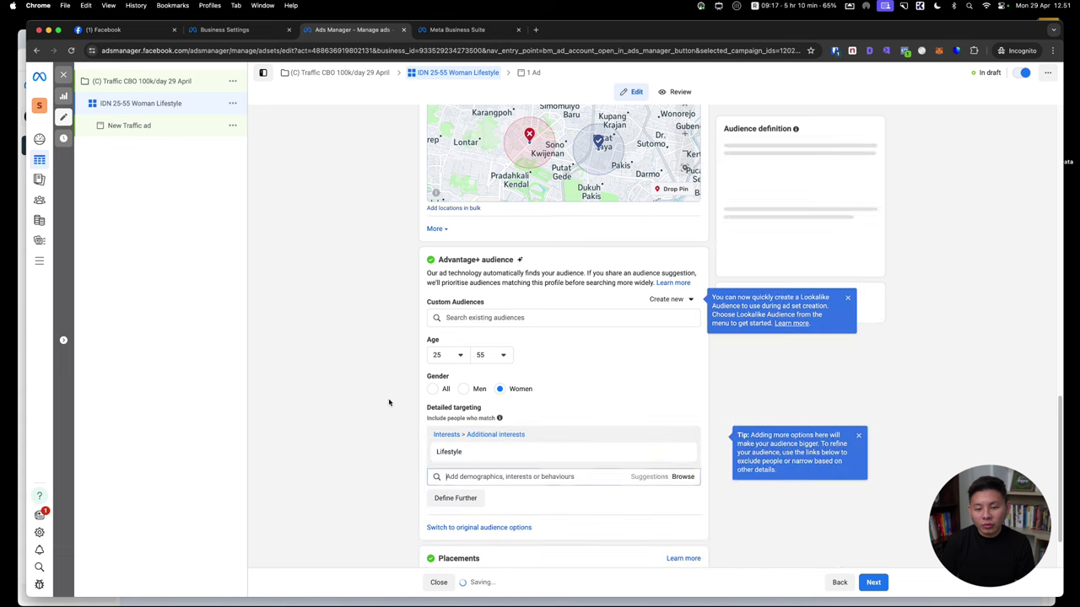
{"action": "scroll", "coordinate": [837, 401], "scroll_direction": "down", "scroll_amount": 1}
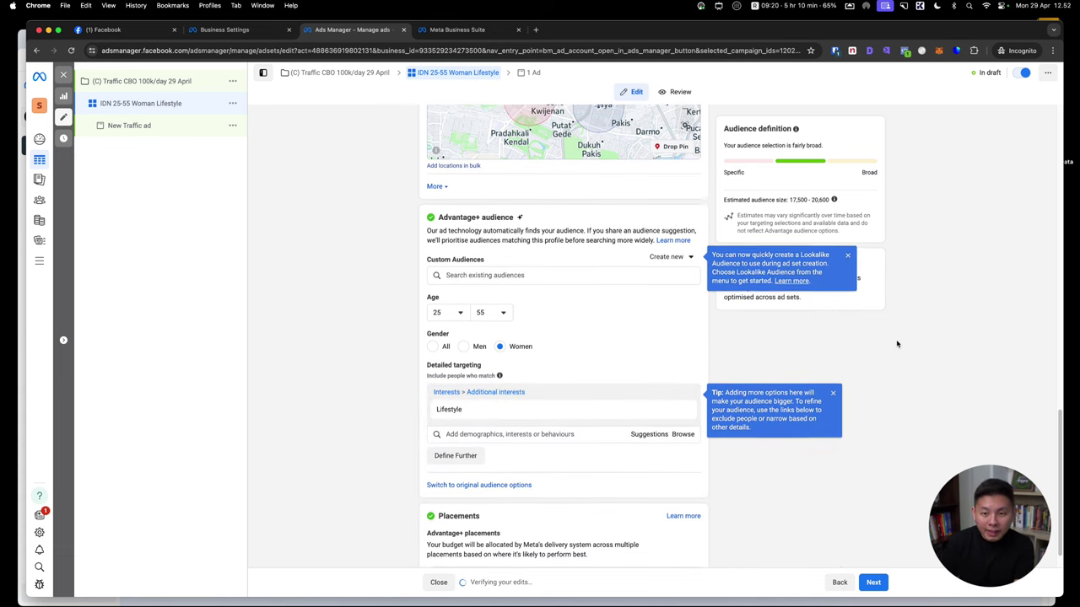
{"action": "scroll", "coordinate": [791, 209], "scroll_direction": "up", "scroll_amount": 2}
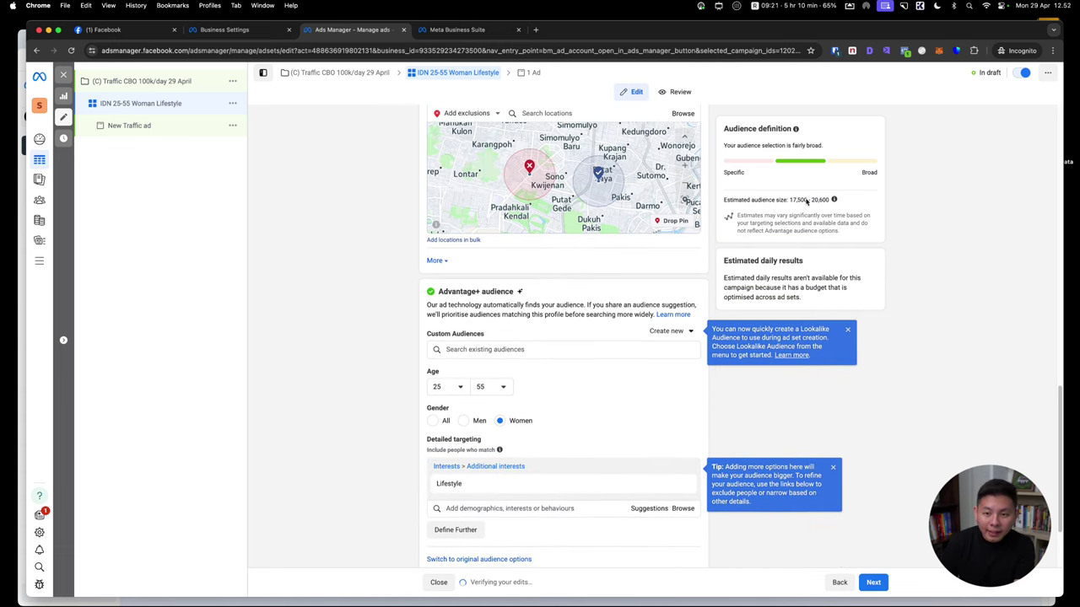
{"action": "triple_click", "coordinate": [799, 200]}
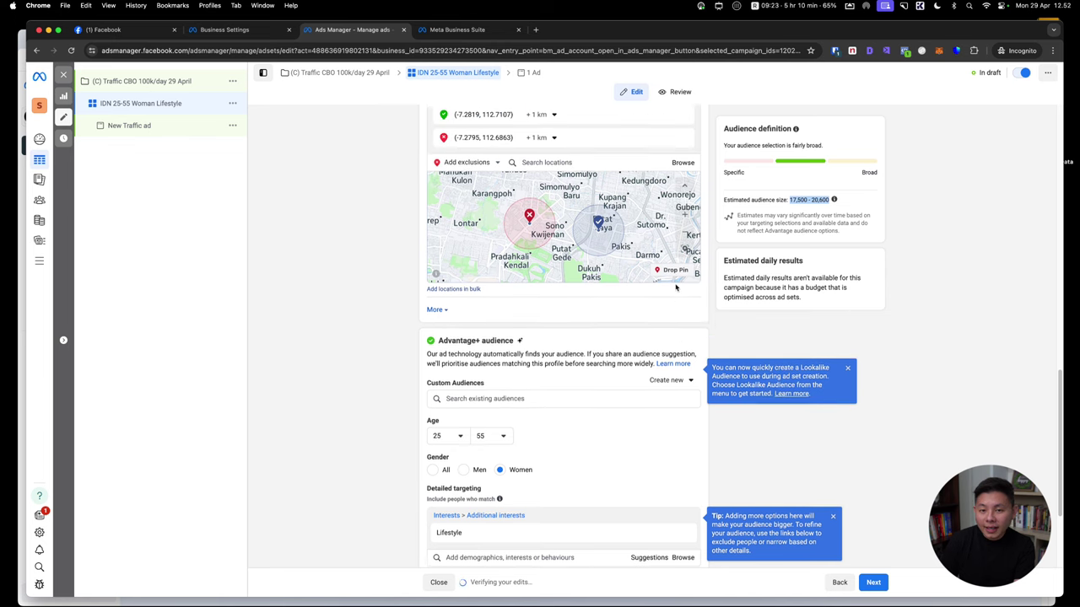
{"action": "scroll", "coordinate": [621, 152], "scroll_direction": "up", "scroll_amount": 1}
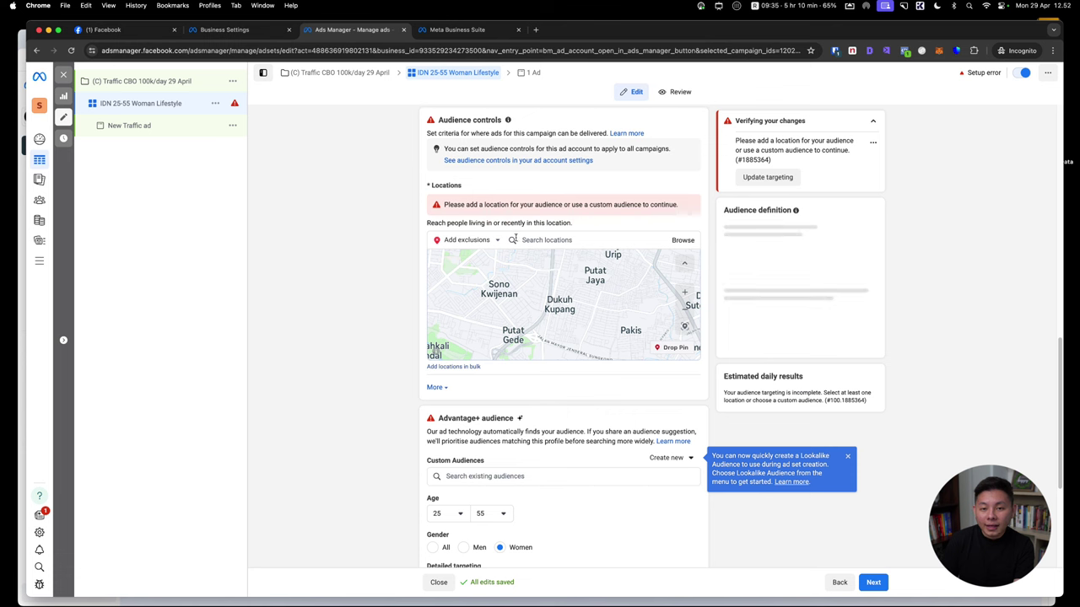
Include Indonesia as the location, bringing the estimated audience to 20,700,000–24,400,000
{"action": "left_click", "coordinate": [474, 243]}
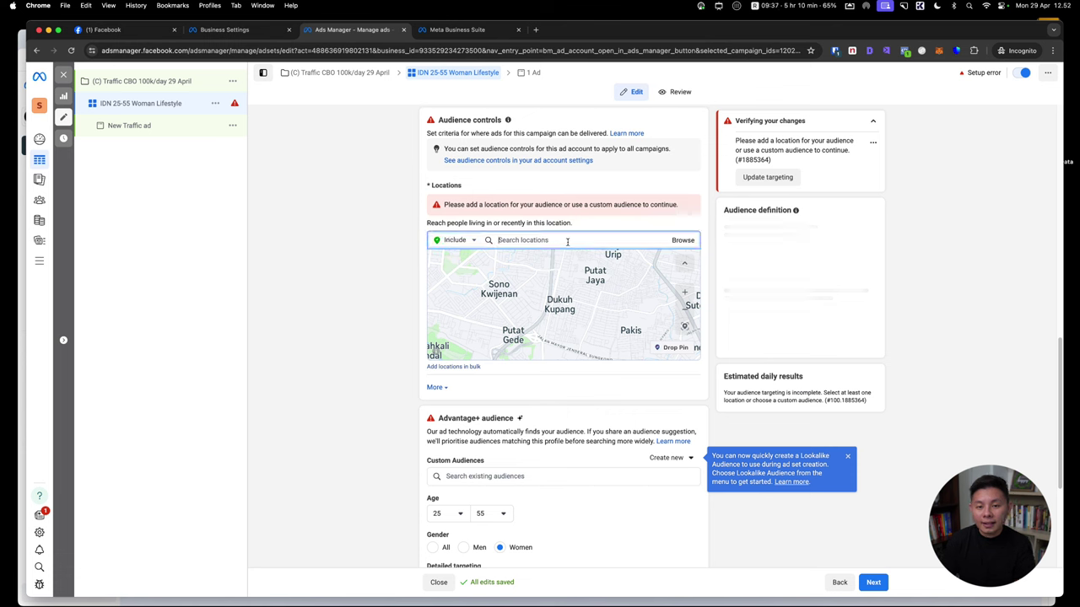
{"action": "type", "text": "indonesia"}
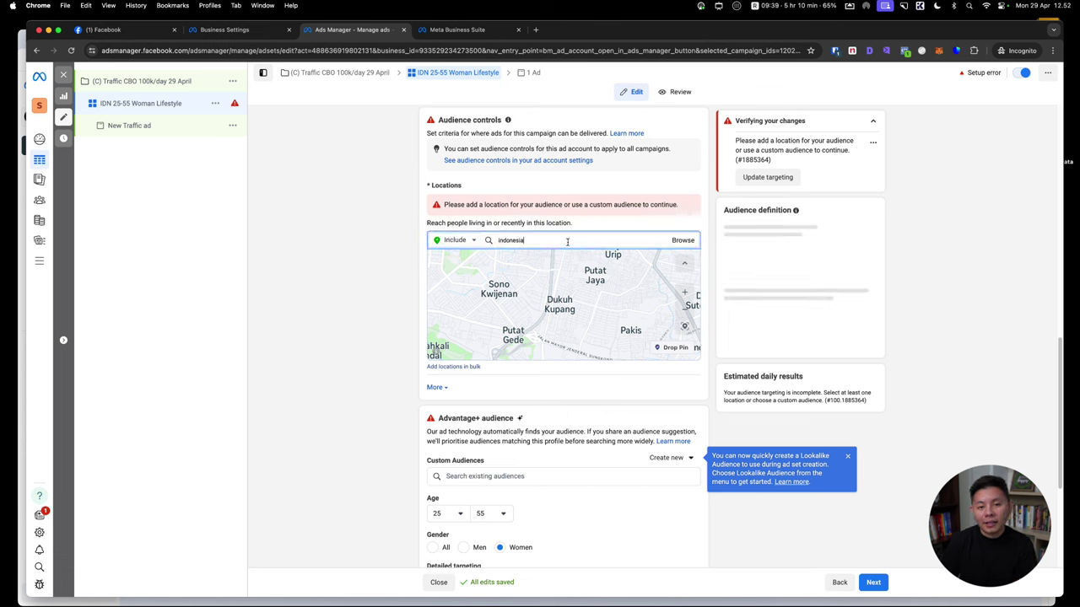
{"action": "left_click", "coordinate": [547, 265]}
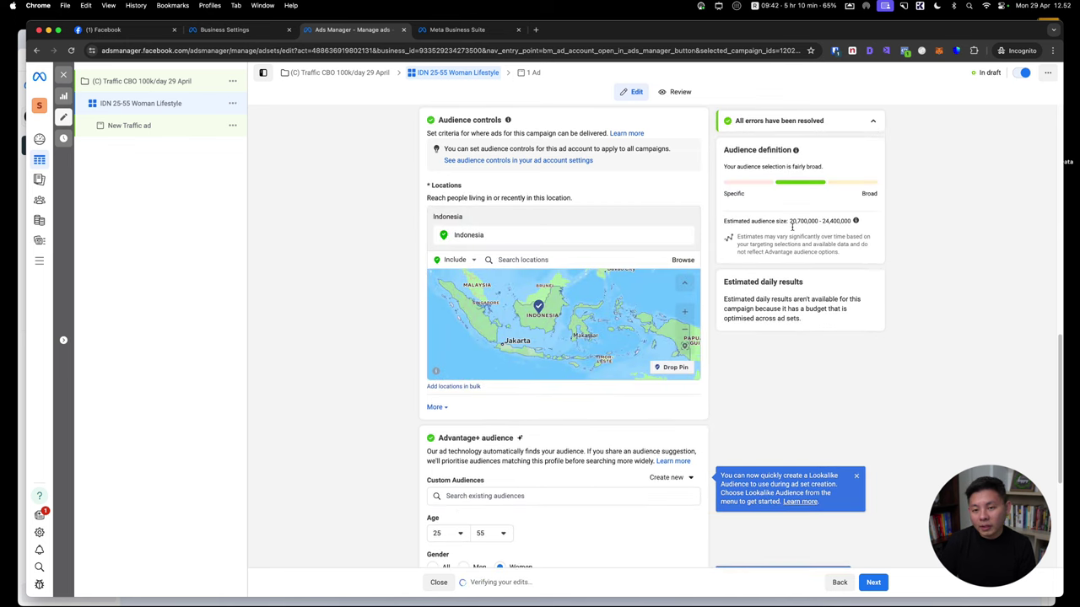
{"action": "left_click_drag", "start_coordinate": [792, 226], "coordinate": [858, 224]}
{"action": "left_click", "coordinate": [992, 251]}
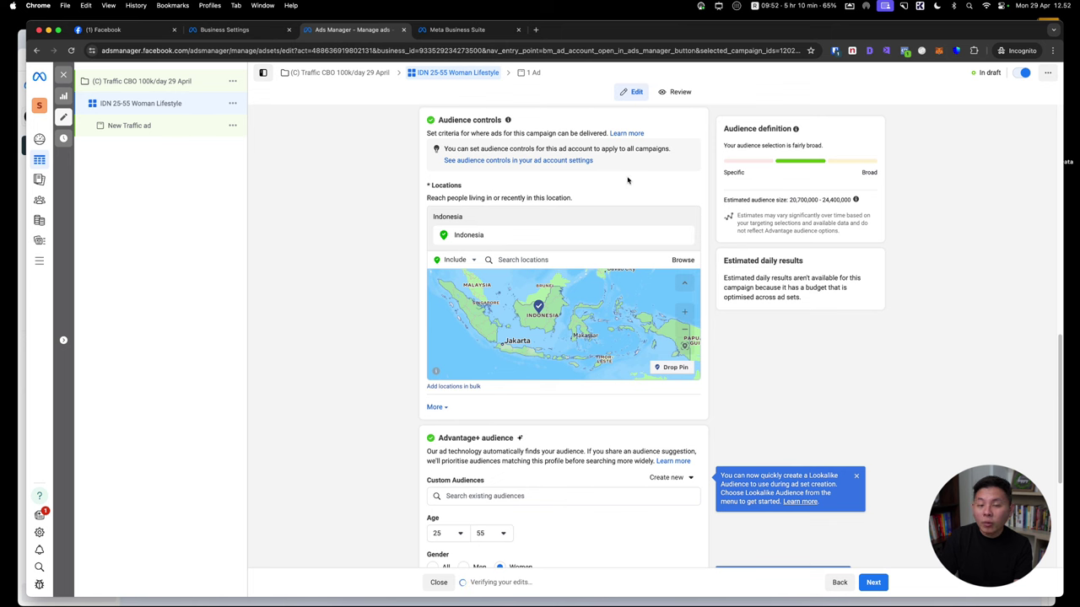
{"action": "left_click_drag", "start_coordinate": [787, 196], "coordinate": [875, 204]}
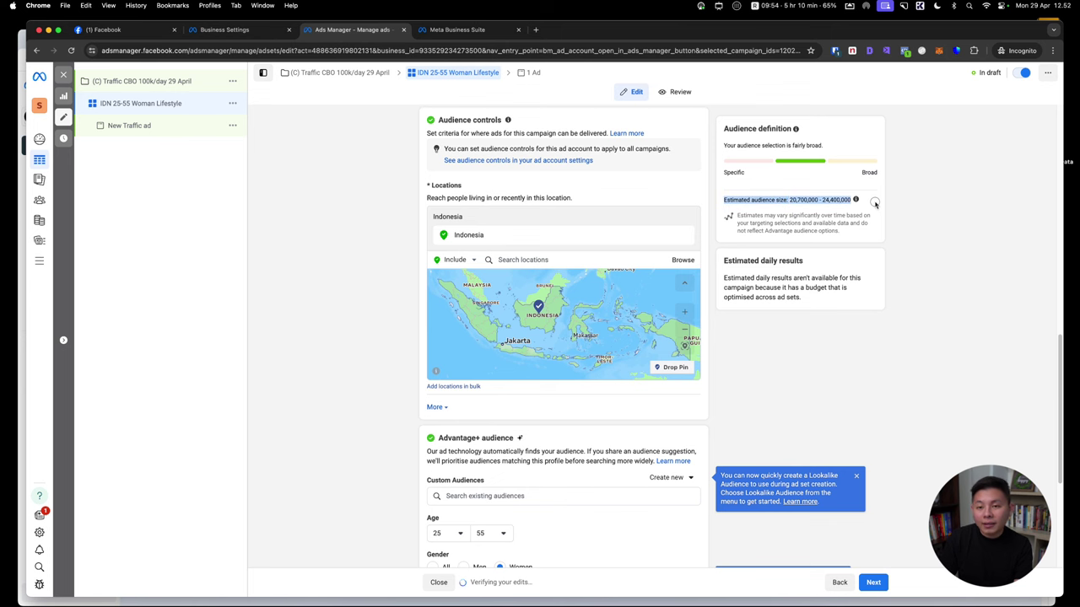
{"action": "scroll", "coordinate": [631, 399], "scroll_direction": "down", "scroll_amount": 5}
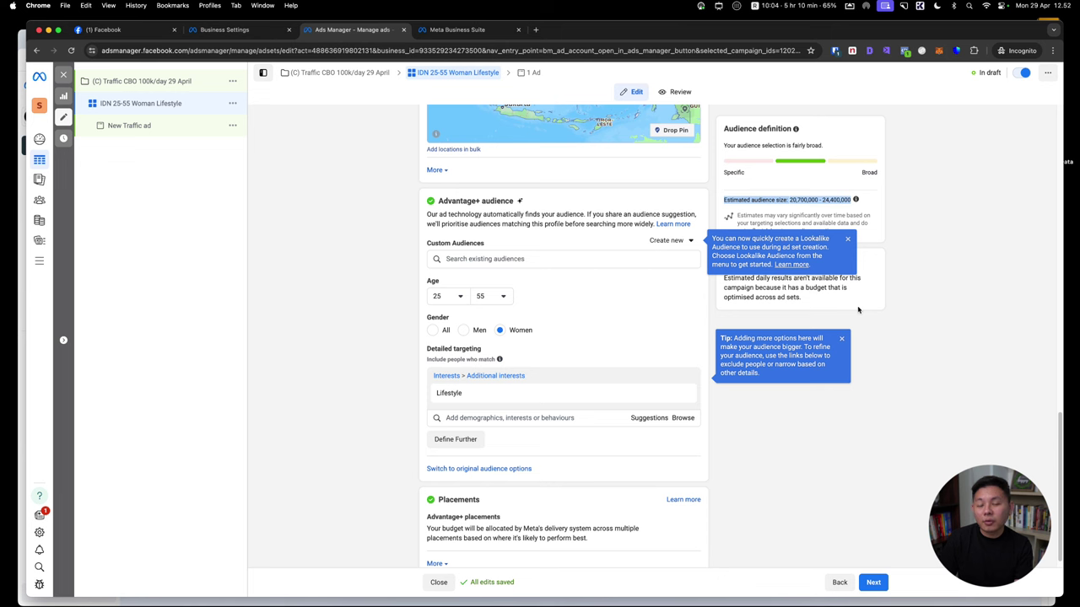
Dismiss the targeting tips and switch the ad set to Manual placements
{"action": "left_click", "coordinate": [848, 241]}
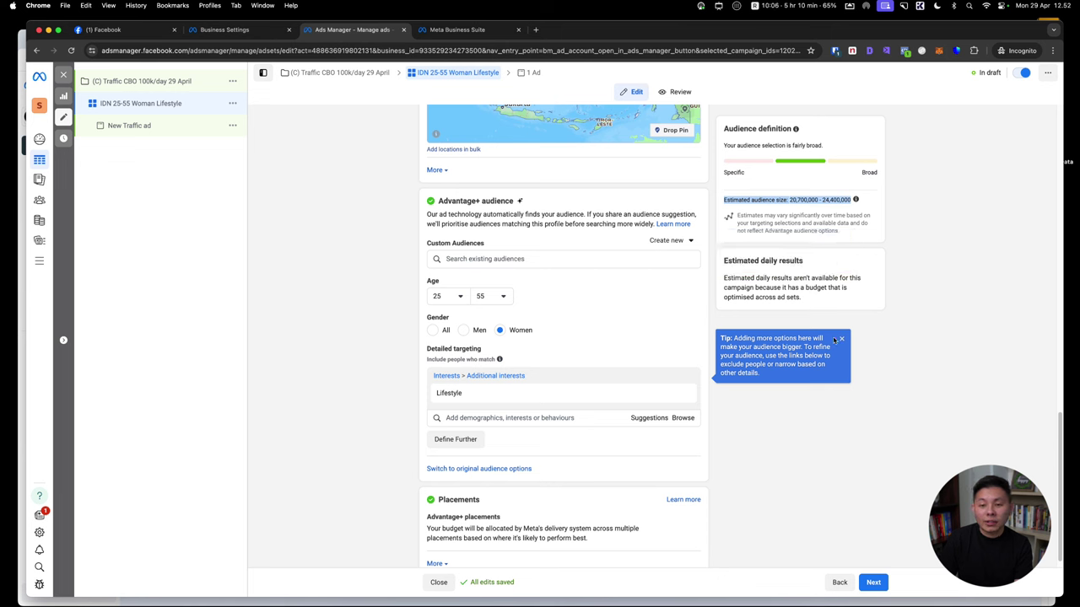
{"action": "left_click", "coordinate": [840, 339]}
{"action": "scroll", "coordinate": [848, 340], "scroll_direction": "down", "scroll_amount": 1}
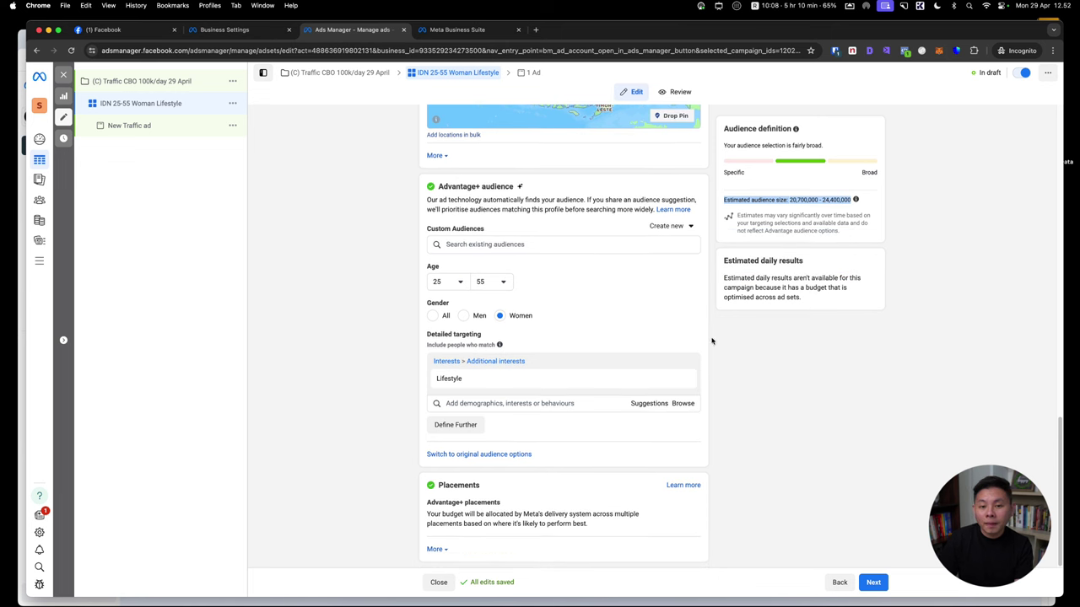
{"action": "left_click", "coordinate": [682, 502]}
{"action": "scroll", "coordinate": [684, 473], "scroll_direction": "down", "scroll_amount": 2}
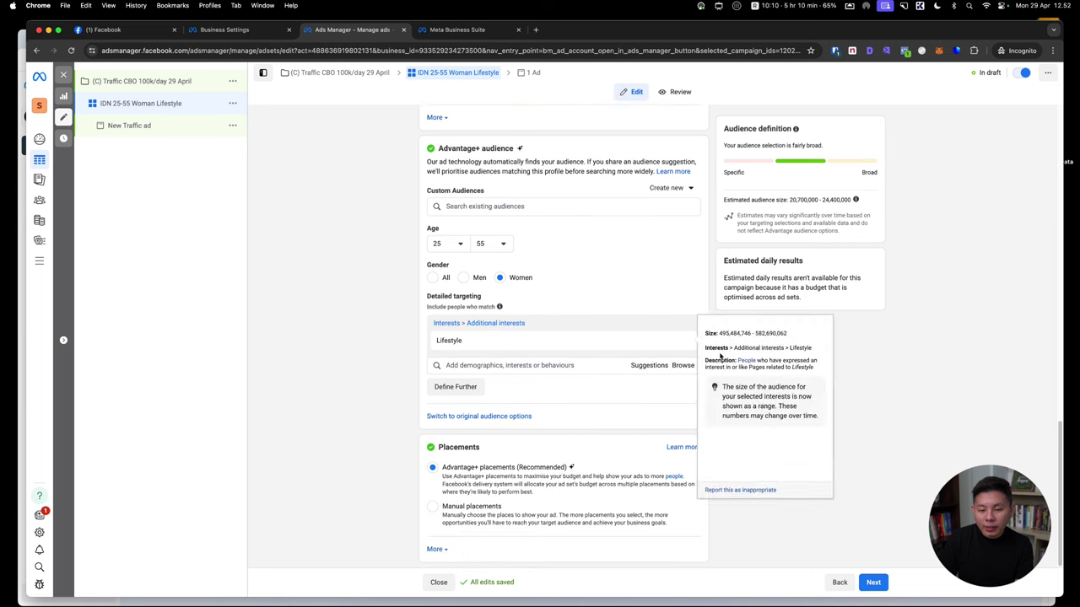
{"action": "left_click", "coordinate": [472, 506]}
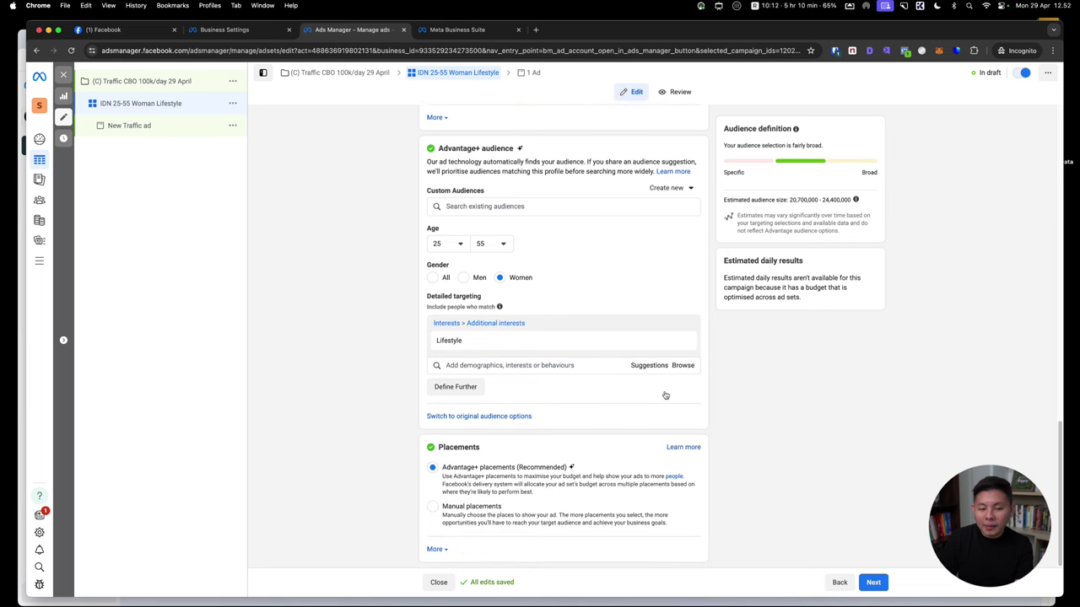
{"action": "scroll", "coordinate": [719, 378], "scroll_direction": "down", "scroll_amount": 8}
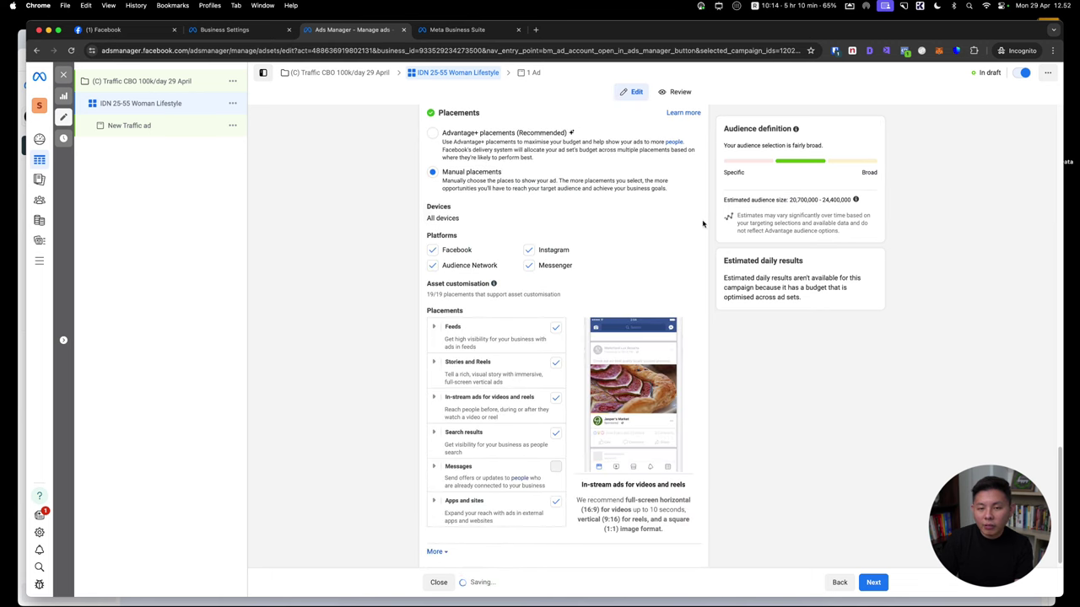
Limit devices to mobile only and exclude Audience Network and Messenger platforms
{"action": "left_click", "coordinate": [688, 211]}
{"action": "left_click", "coordinate": [498, 222]}
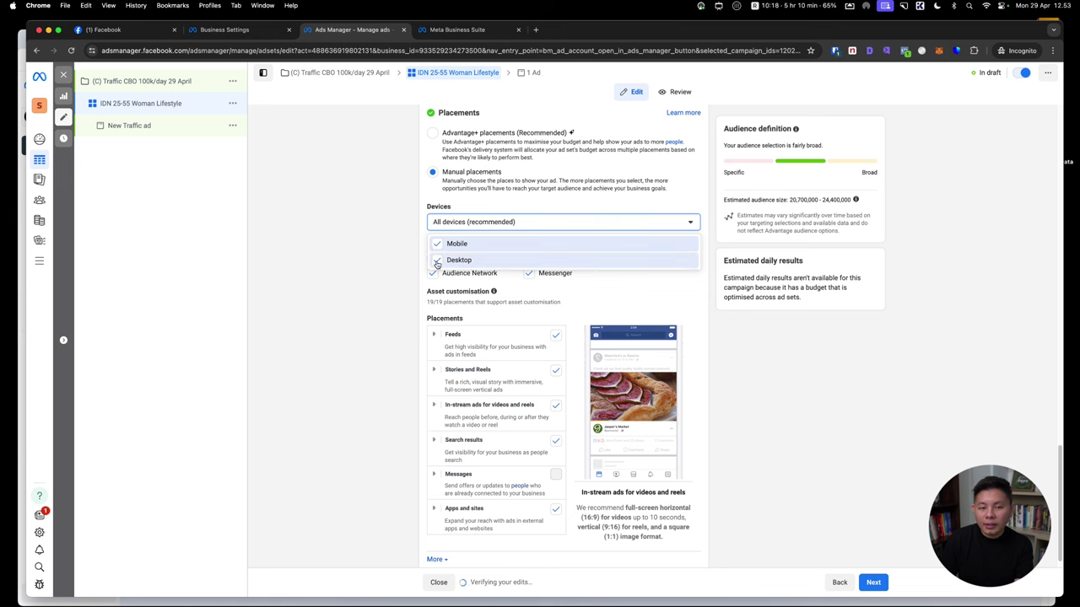
{"action": "left_click", "coordinate": [436, 260]}
{"action": "left_click", "coordinate": [399, 253]}
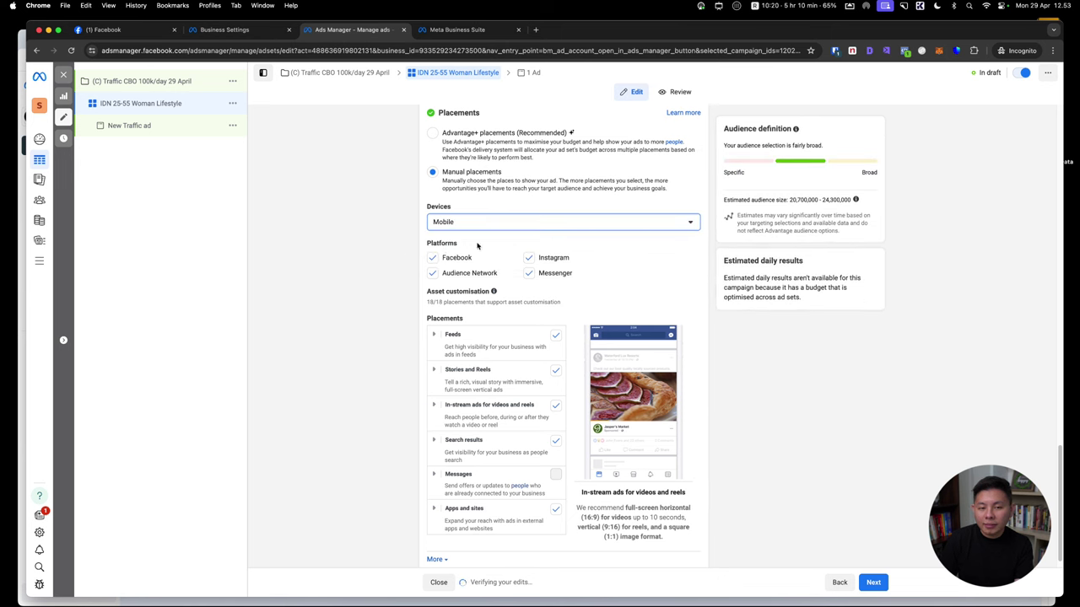
{"action": "left_click", "coordinate": [433, 275]}
{"action": "left_click", "coordinate": [528, 272]}
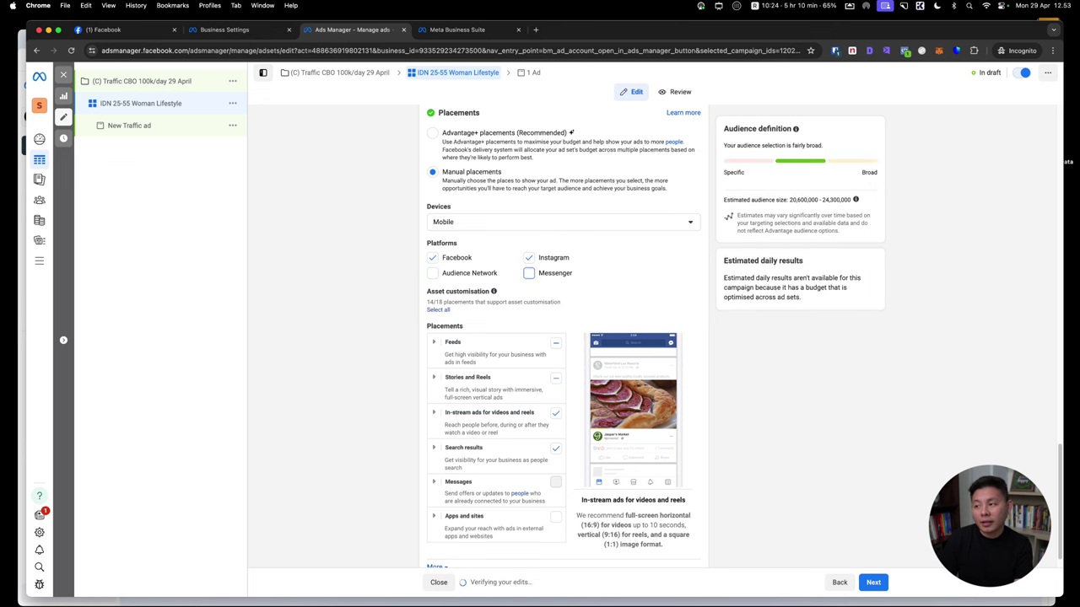
Expand the additional ad set options below the Placements list
{"action": "scroll", "coordinate": [663, 349], "scroll_direction": "up", "scroll_amount": 5}
{"action": "scroll", "coordinate": [688, 289], "scroll_direction": "down", "scroll_amount": 3}
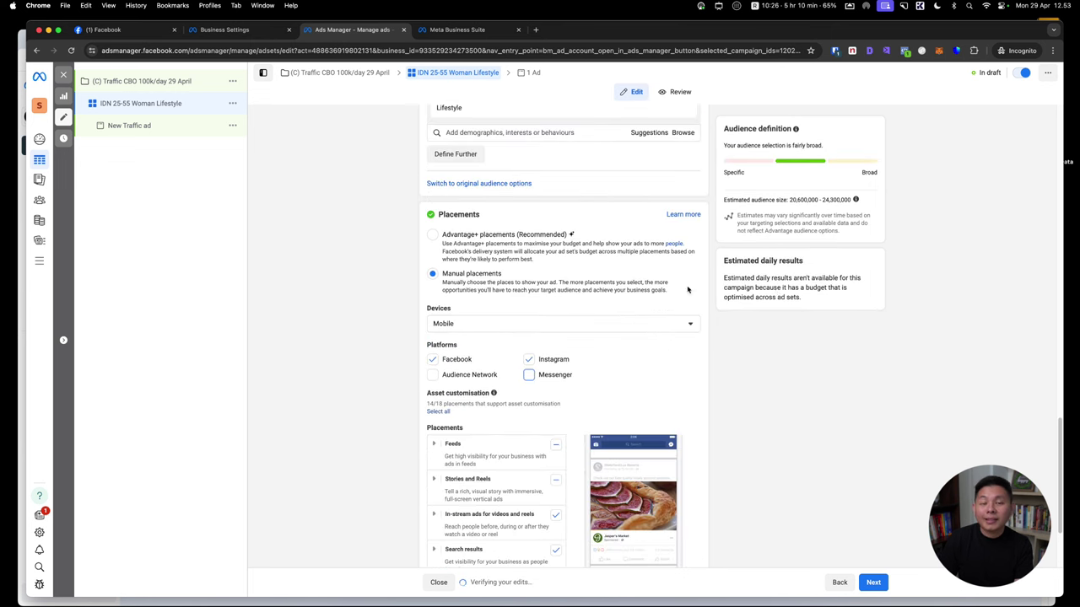
{"action": "scroll", "coordinate": [628, 273], "scroll_direction": "down", "scroll_amount": 3}
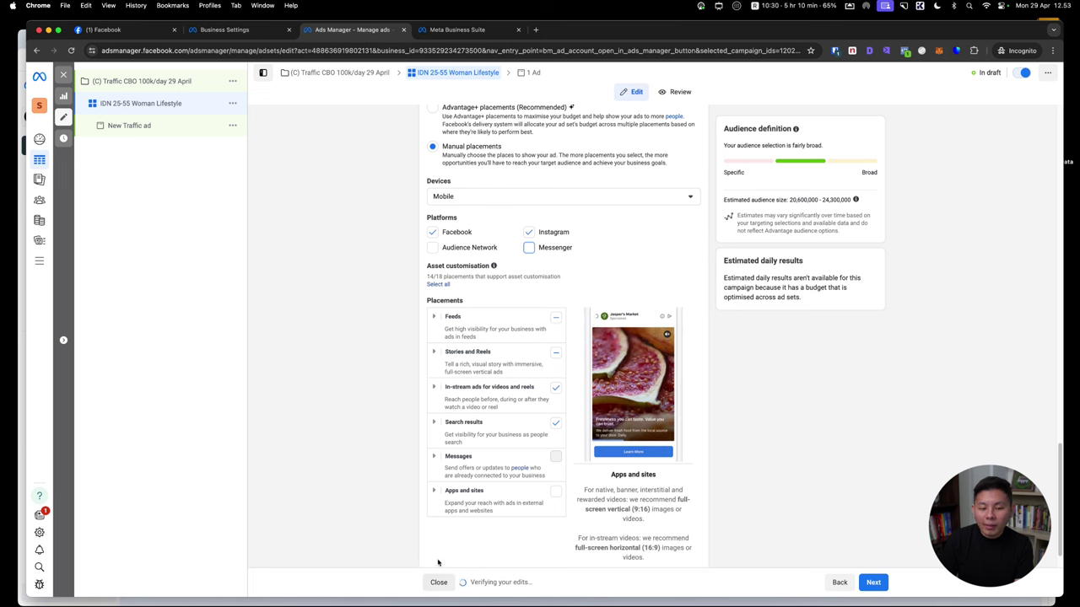
{"action": "scroll", "coordinate": [826, 408], "scroll_direction": "down", "scroll_amount": 1}
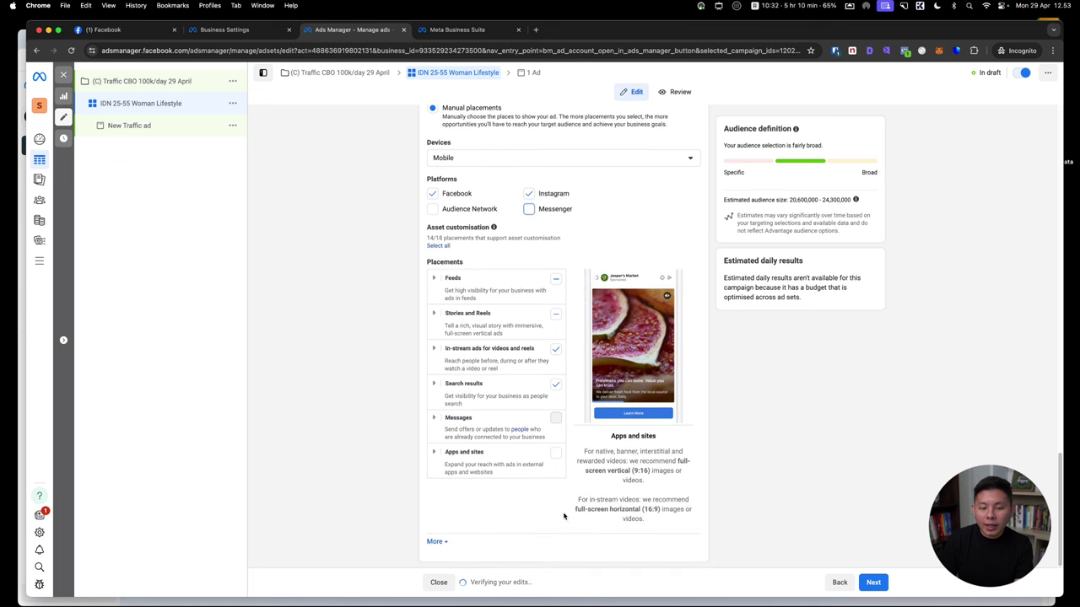
{"action": "left_click", "coordinate": [433, 543]}
{"action": "scroll", "coordinate": [663, 426], "scroll_direction": "down", "scroll_amount": 5}
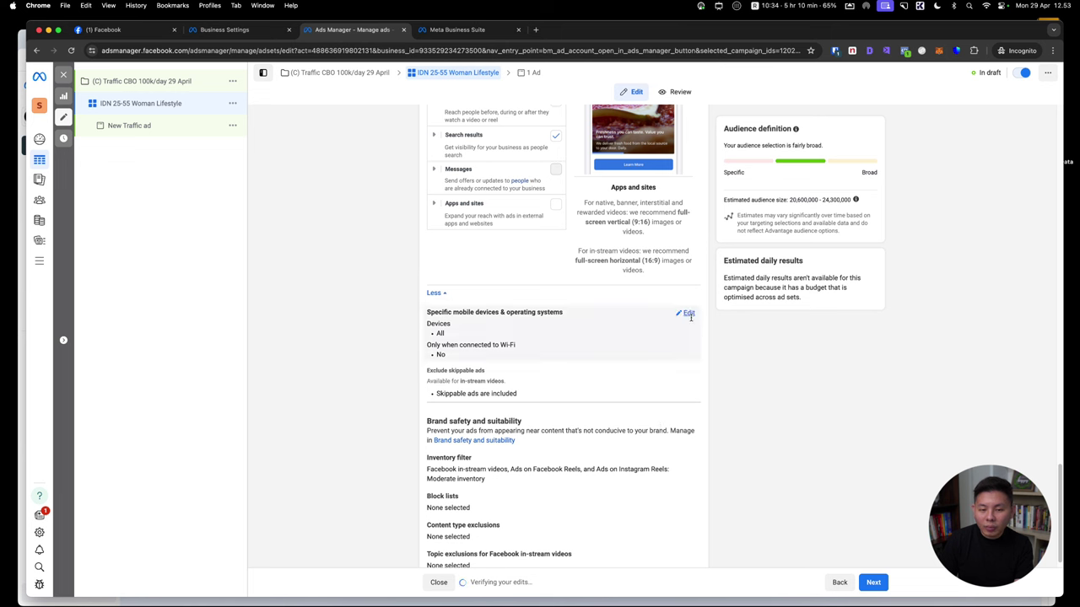
Keep All mobile devices targeted and move to the New Traffic ad's settings
{"action": "left_click", "coordinate": [500, 330]}
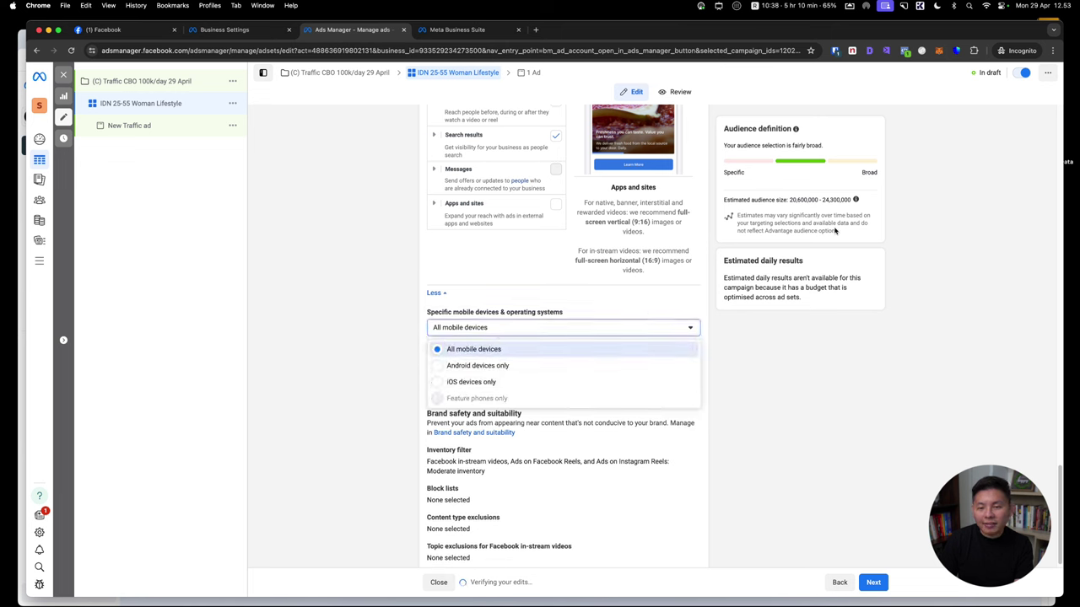
{"action": "left_click", "coordinate": [789, 377]}
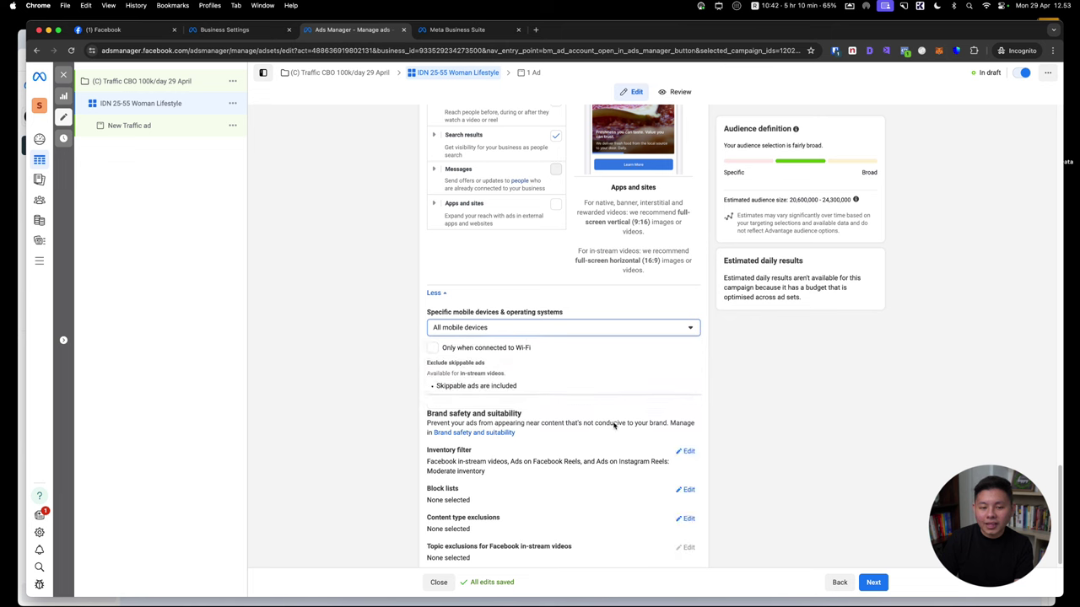
{"action": "scroll", "coordinate": [607, 409], "scroll_direction": "down", "scroll_amount": 1}
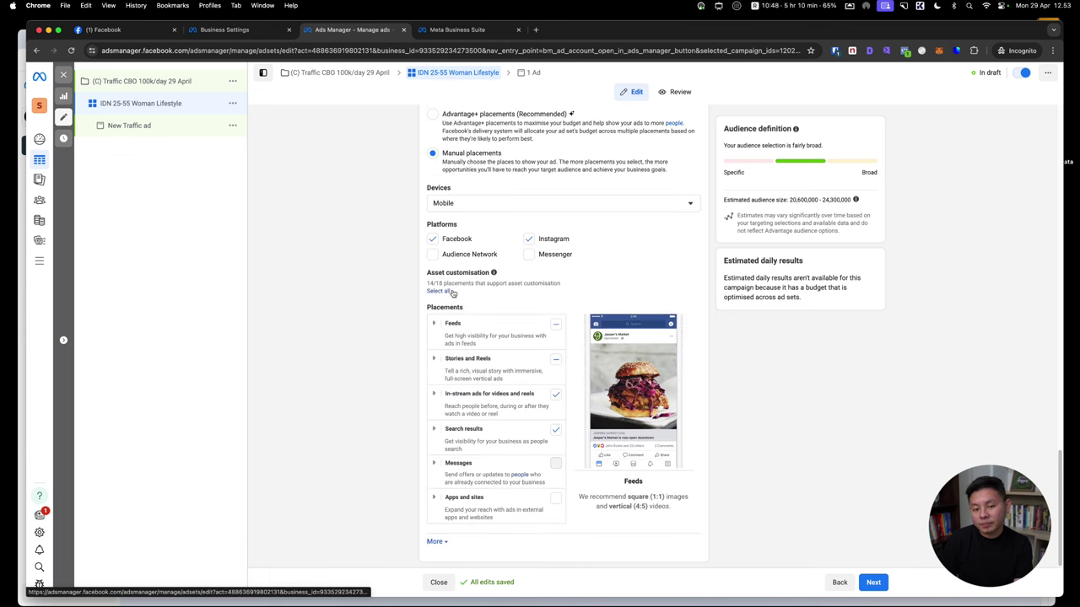
{"action": "left_click", "coordinate": [145, 128]}
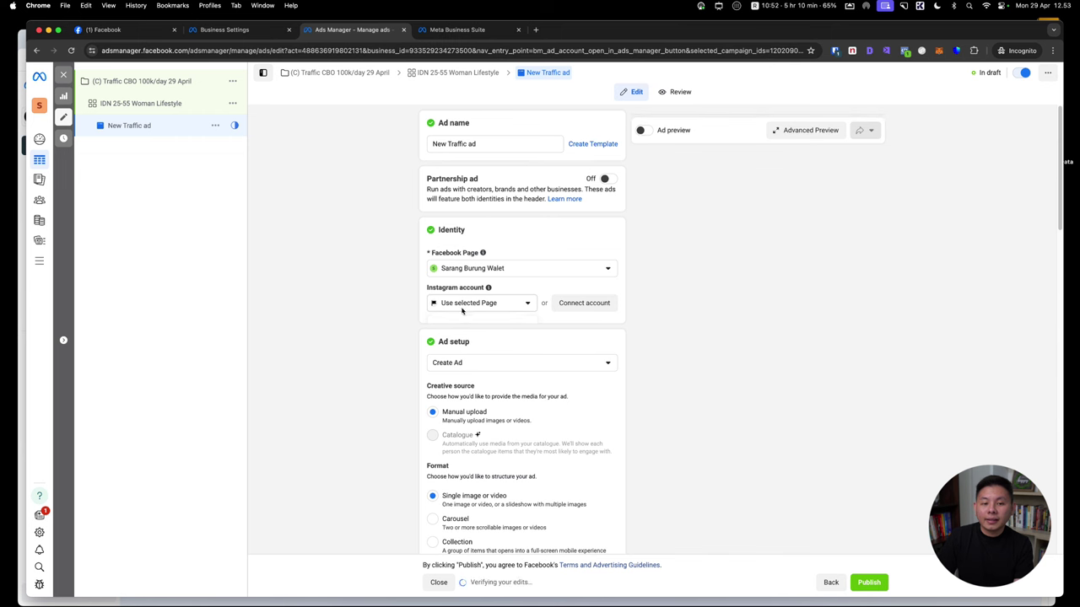
Keep Use selected Page for Instagram and rename the ad to Kreatif 1
{"action": "left_click", "coordinate": [465, 305]}
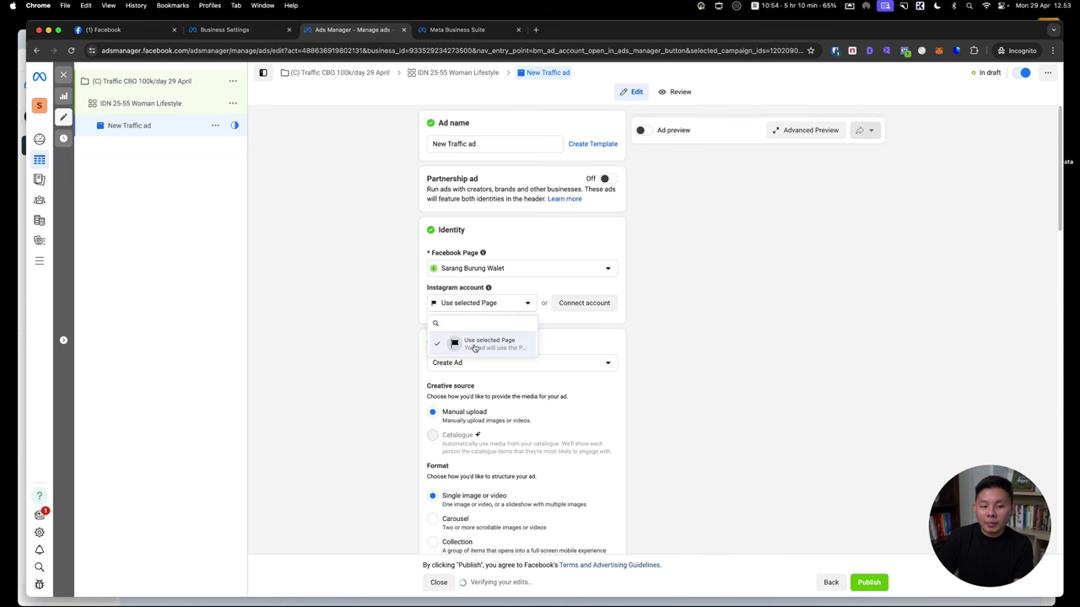
{"action": "left_click", "coordinate": [495, 344]}
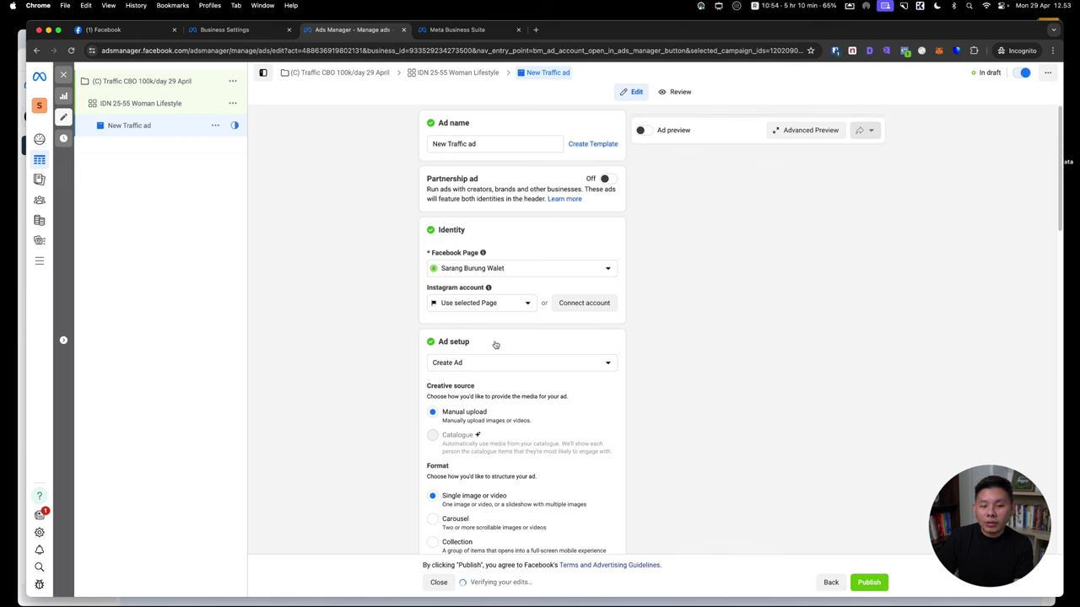
{"action": "triple_click", "coordinate": [500, 143]}
{"action": "type", "text": "Kreatif 1"}
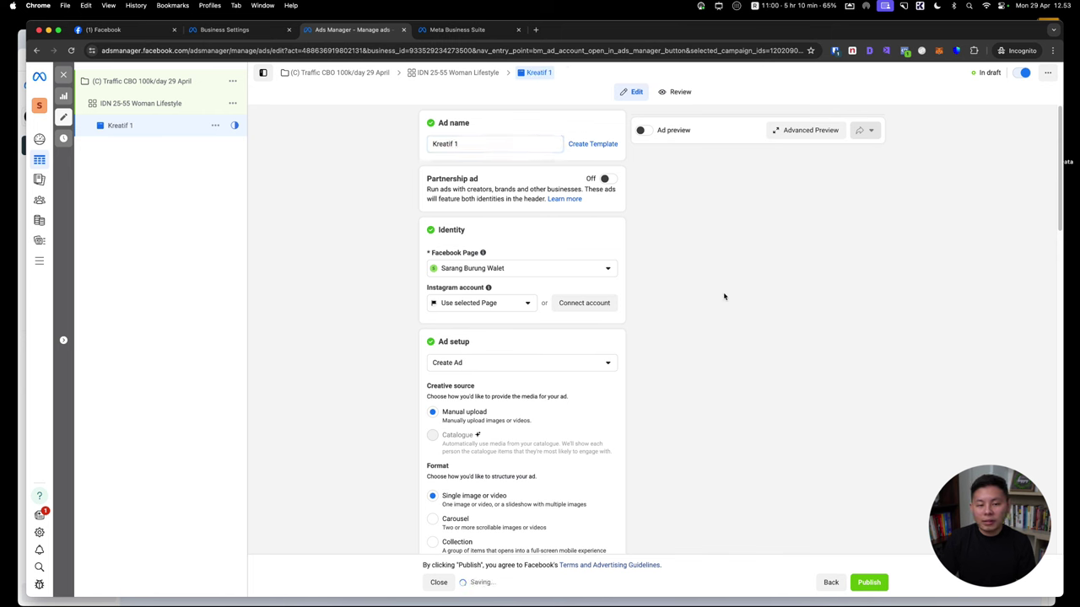
Keep Create Ad as the ad setup and choose Add image under Add media
{"action": "scroll", "coordinate": [549, 270], "scroll_direction": "down", "scroll_amount": 3}
{"action": "left_click", "coordinate": [494, 225]}
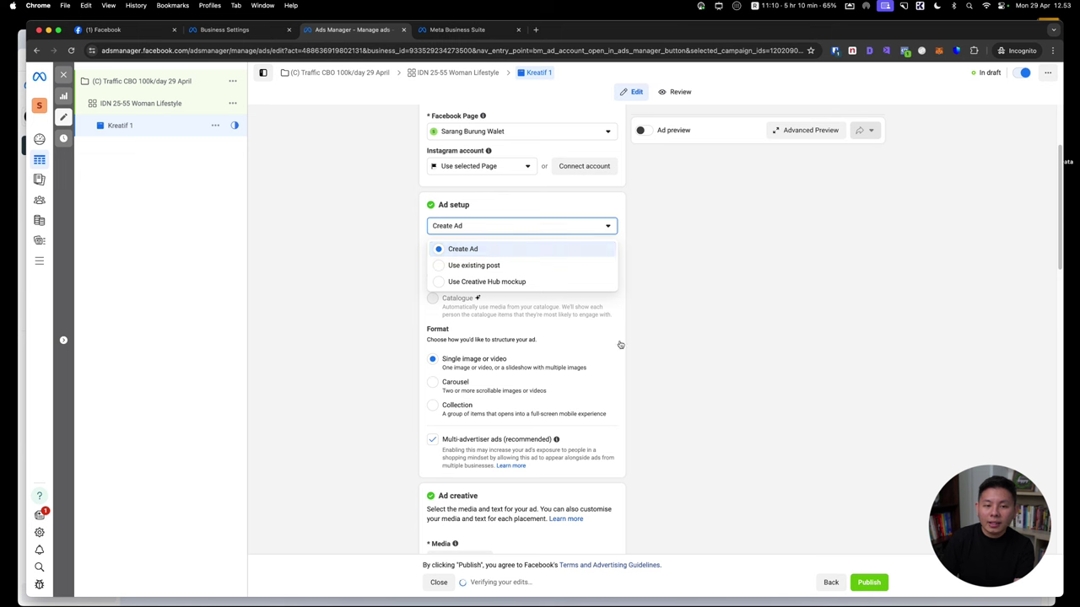
{"action": "left_click", "coordinate": [768, 311]}
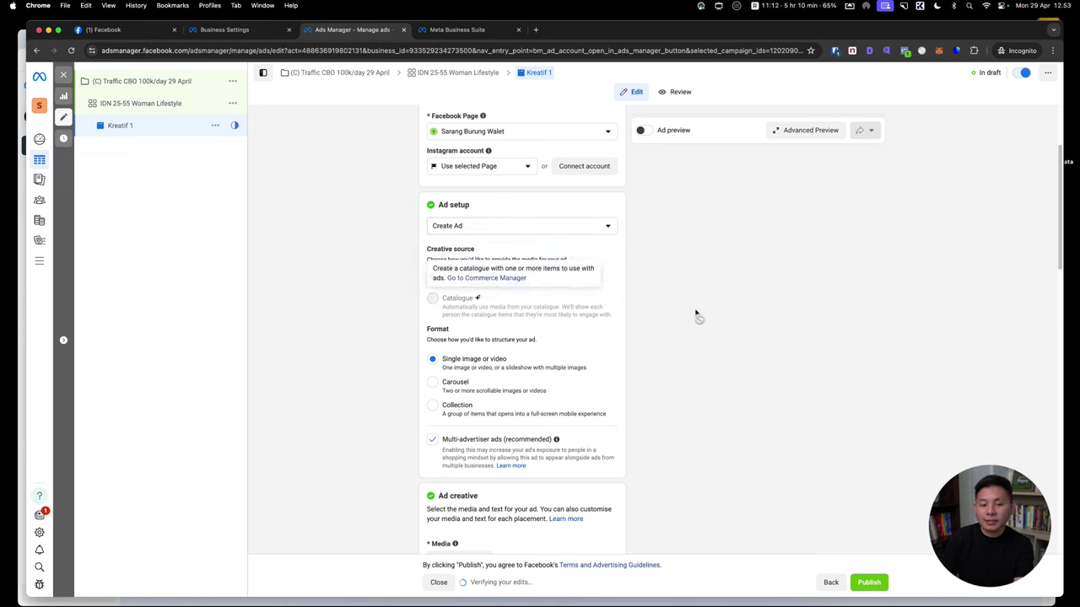
{"action": "scroll", "coordinate": [675, 285], "scroll_direction": "down", "scroll_amount": 2}
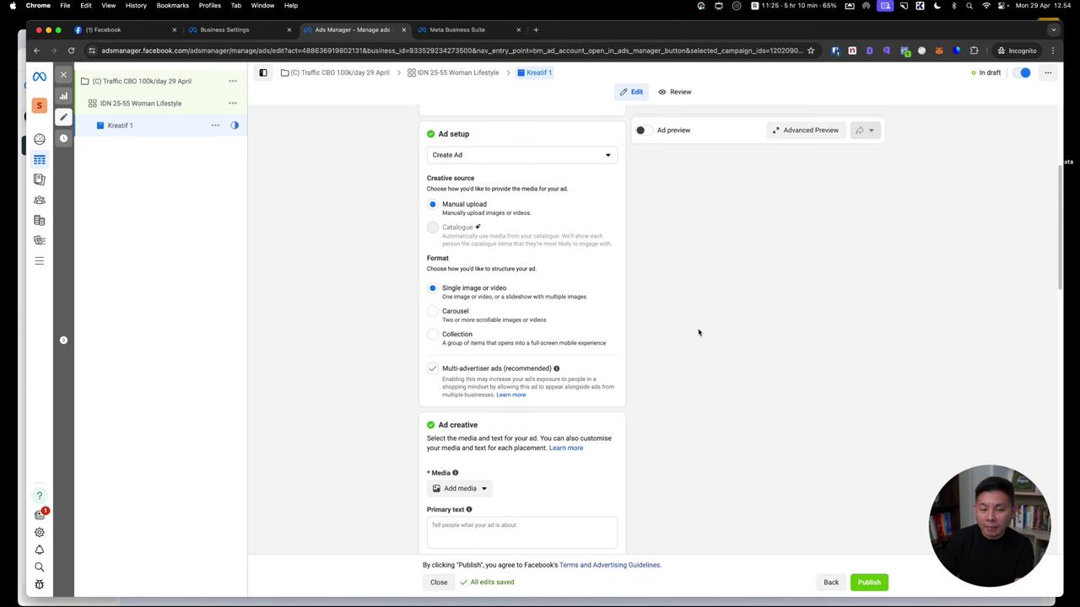
{"action": "scroll", "coordinate": [698, 332], "scroll_direction": "down", "scroll_amount": 3}
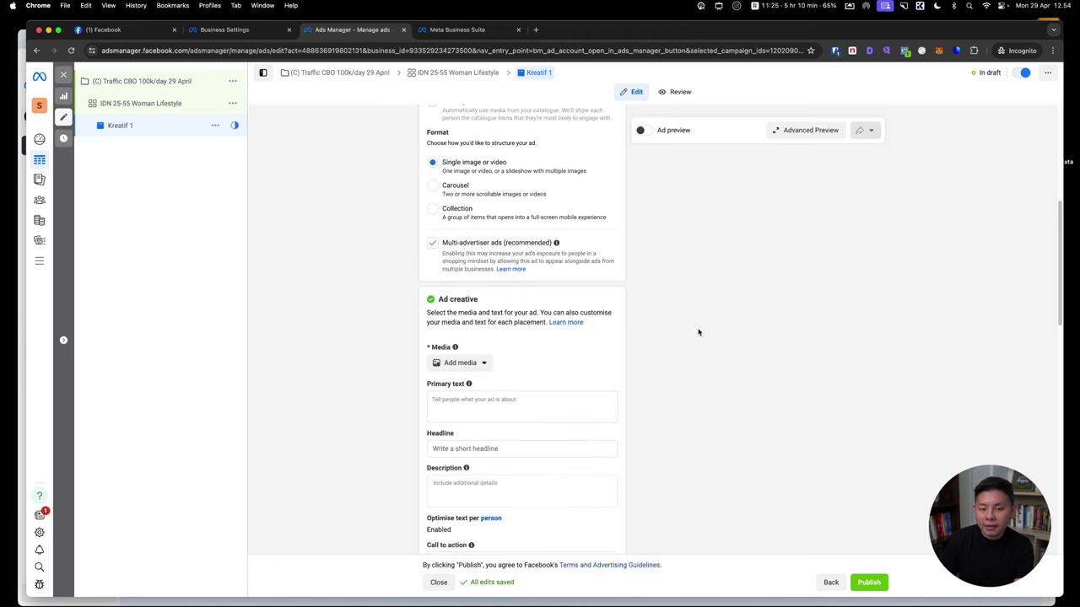
{"action": "left_click", "coordinate": [470, 364]}
{"action": "left_click", "coordinate": [468, 386]}
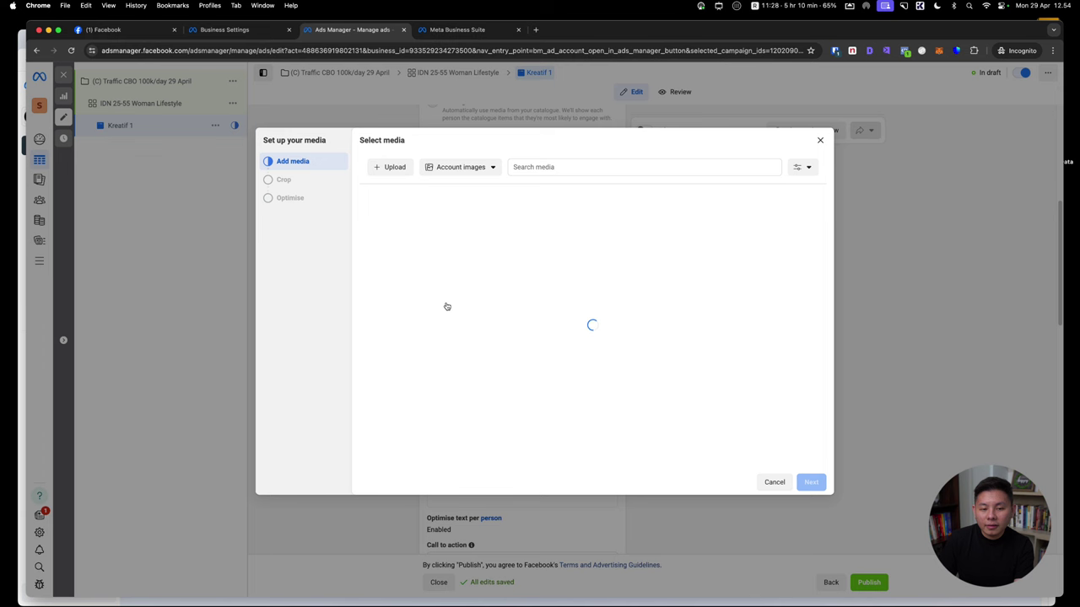
Upload 'Upgraded Icon Red BG Centered.jpg' as the Kreatif 1 media, accepting the default crops and optimisation
{"action": "left_click", "coordinate": [419, 184]}
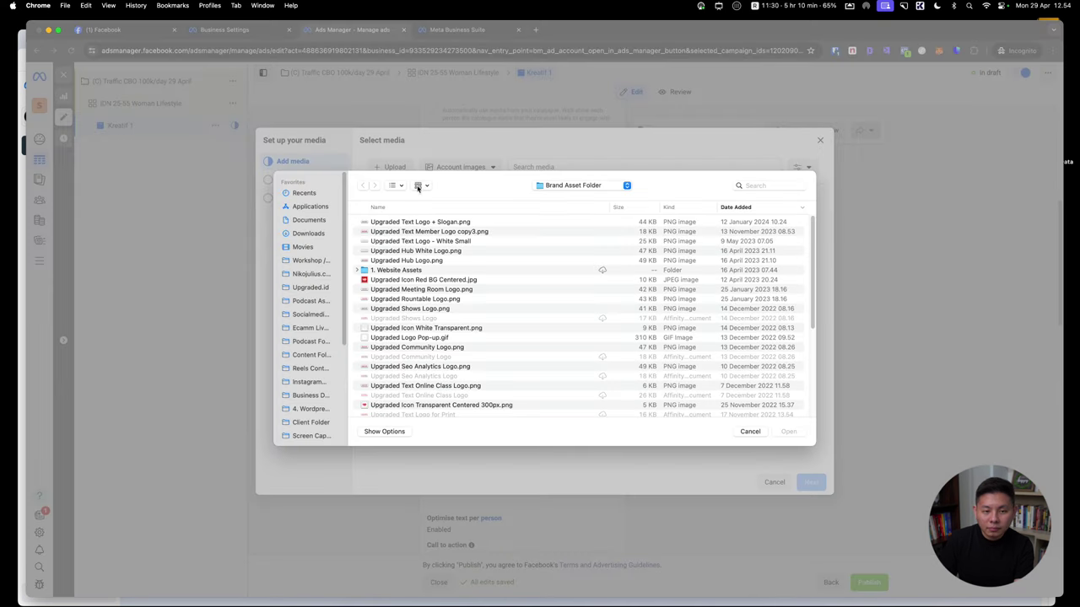
{"action": "double_click", "coordinate": [419, 285]}
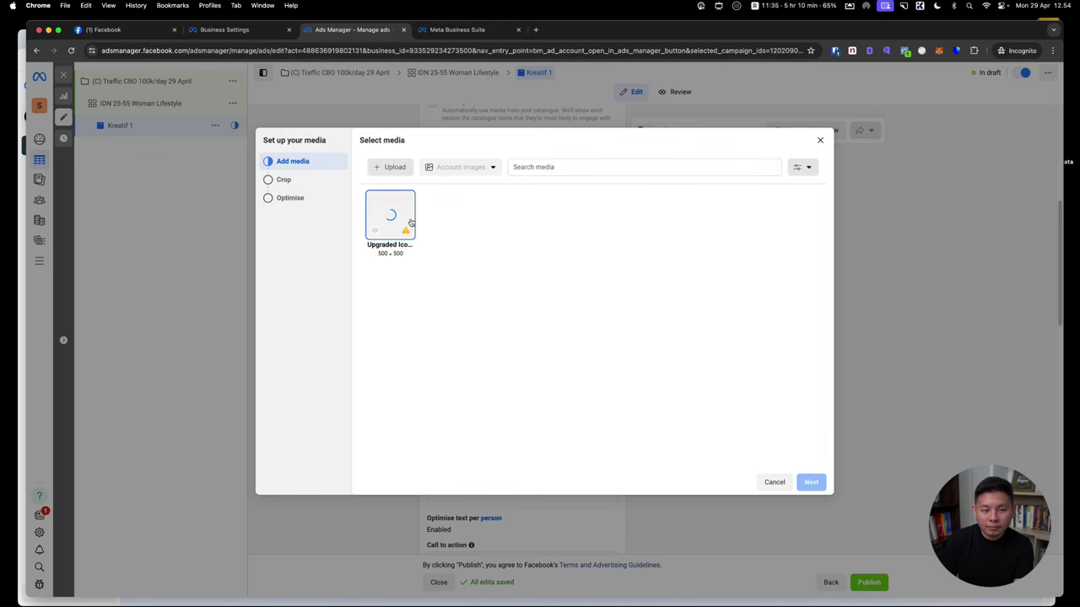
{"action": "left_click", "coordinate": [811, 482]}
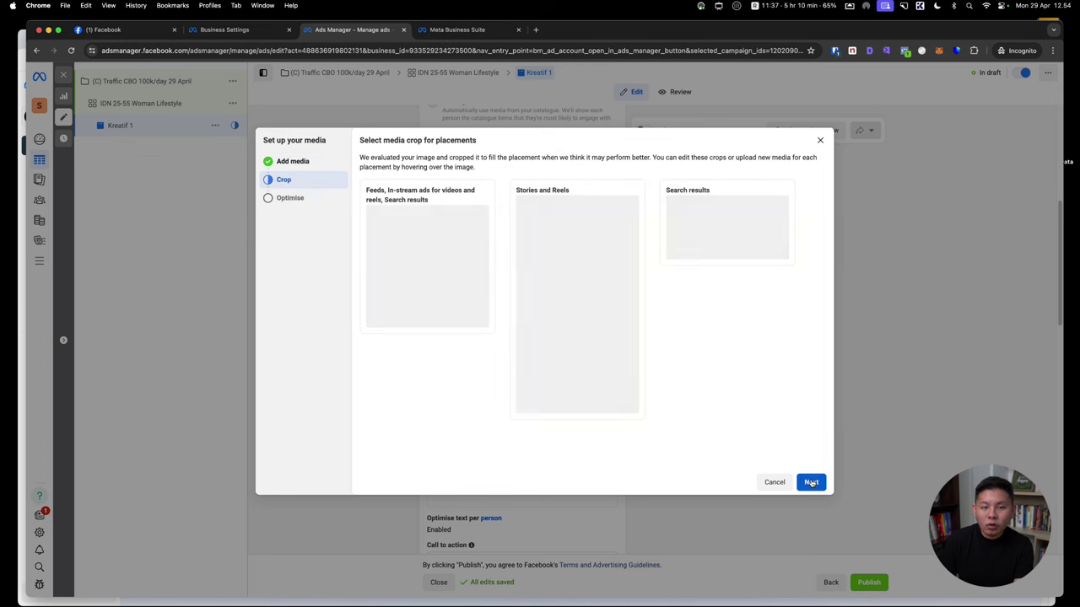
{"action": "left_click", "coordinate": [810, 482]}
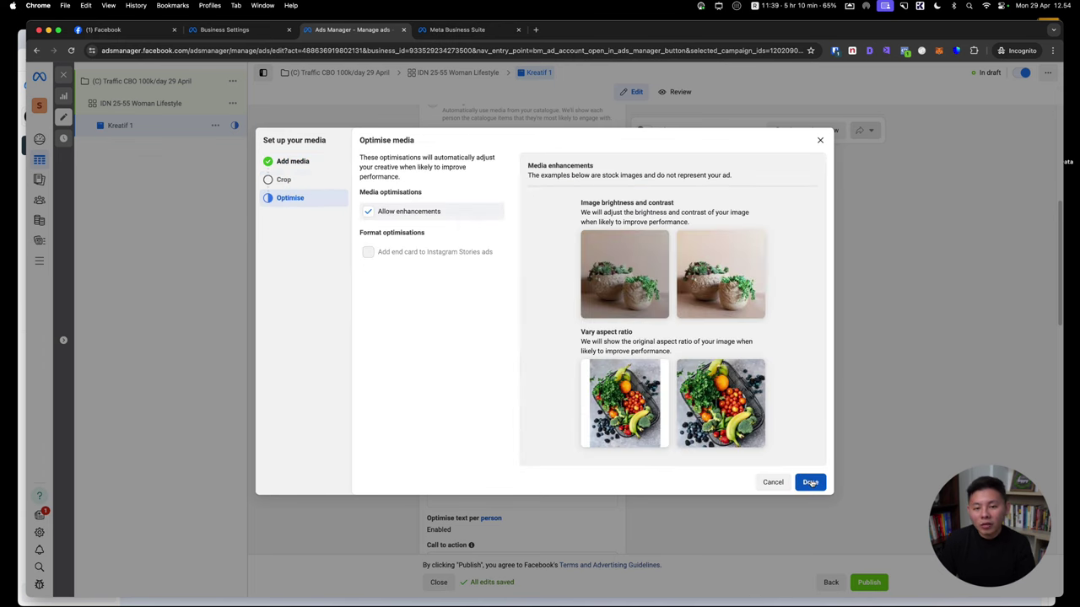
{"action": "left_click", "coordinate": [811, 482]}
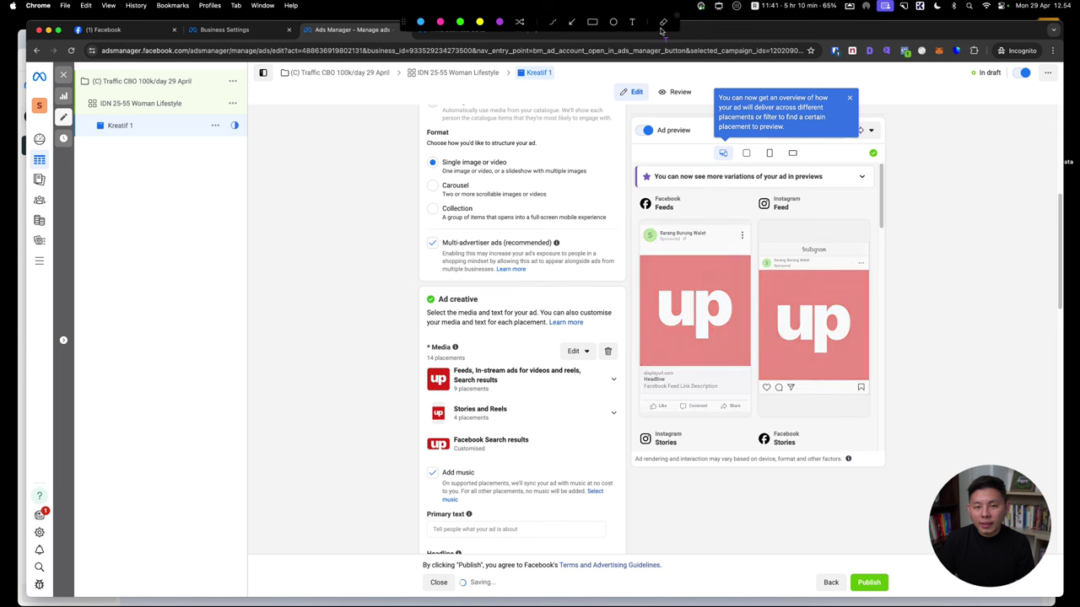
Add the annotation '1080 x 1350'
{"action": "left_click", "coordinate": [632, 23]}
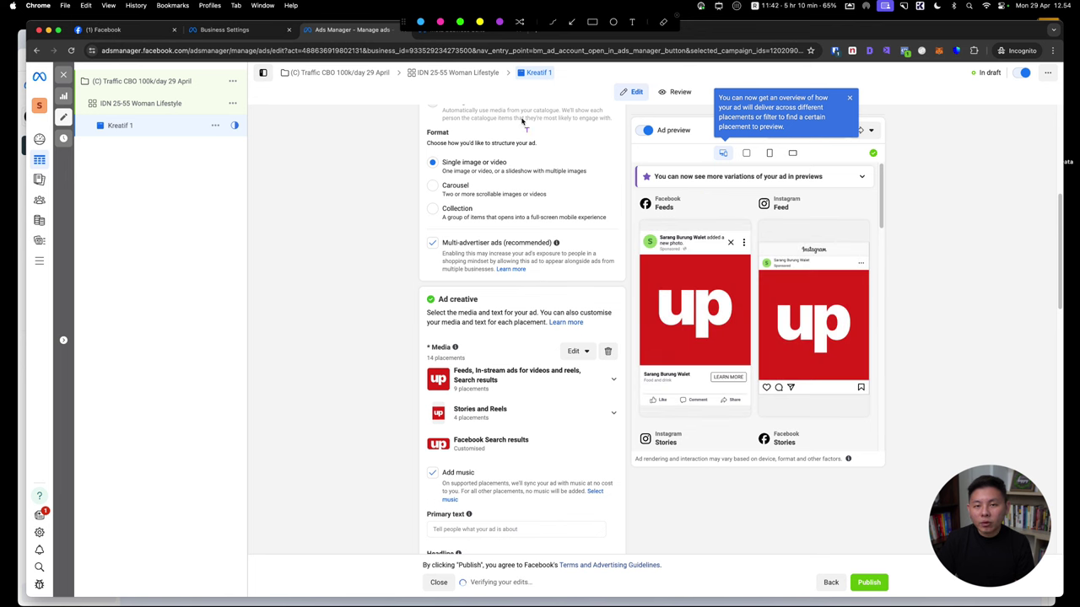
{"action": "left_click", "coordinate": [280, 290]}
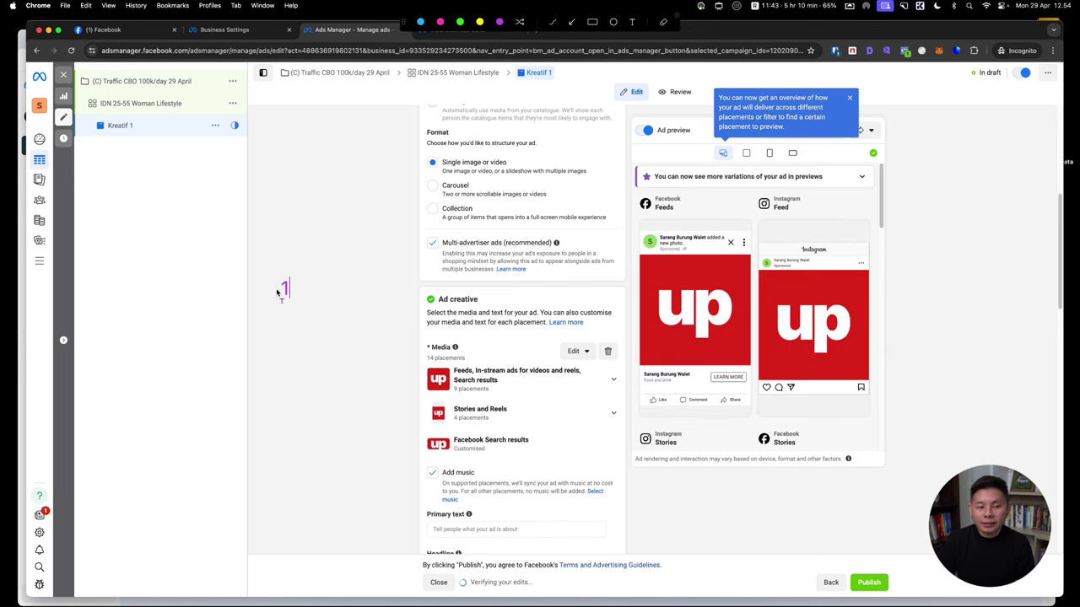
{"action": "type", "text": "1080 x 1350"}
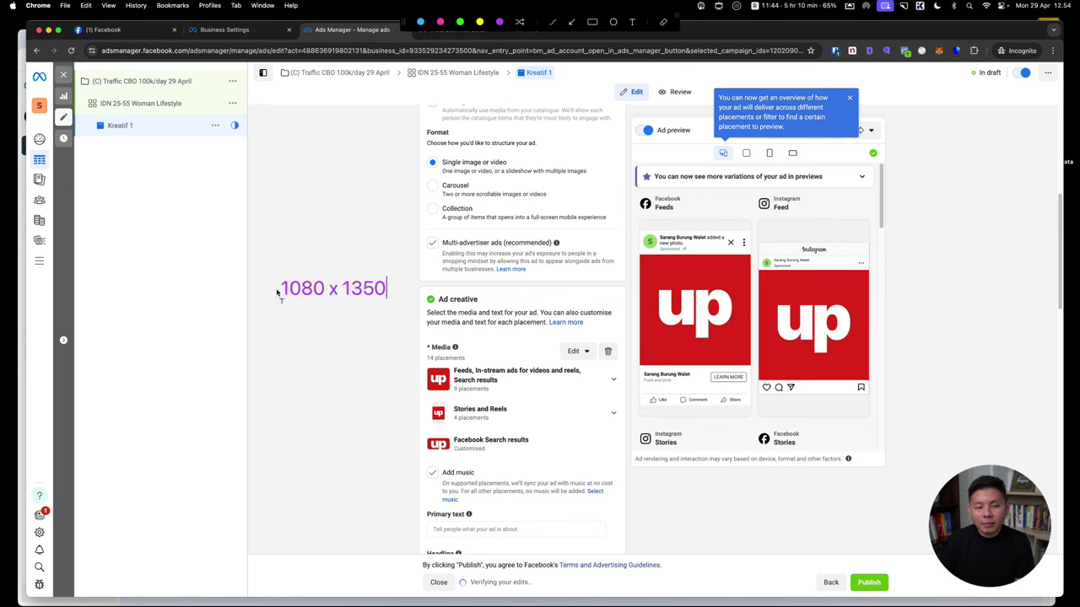
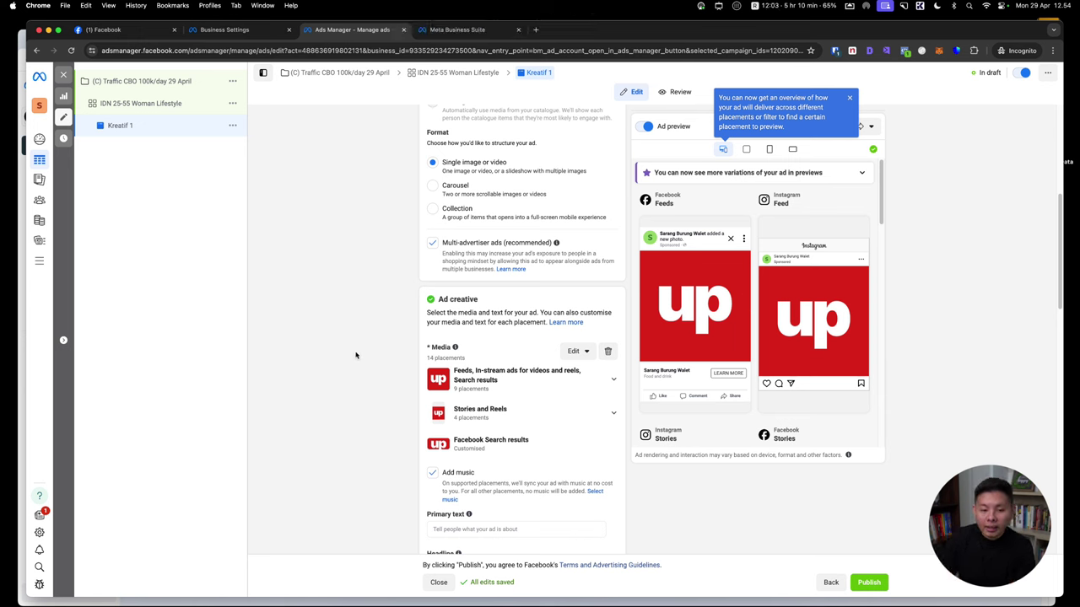
Turn off Add music and enter Kreatif 1's primary text and headline 'Sarang Burung Walet Ready to Drink'
{"action": "scroll", "coordinate": [392, 381], "scroll_direction": "up", "scroll_amount": 3}
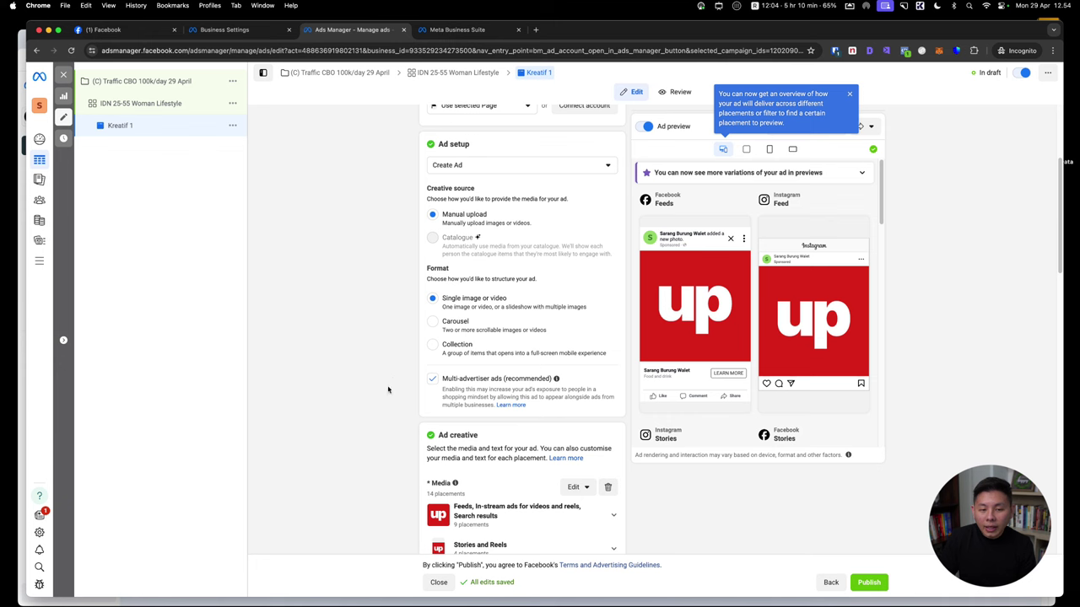
{"action": "scroll", "coordinate": [381, 366], "scroll_direction": "down", "scroll_amount": 5}
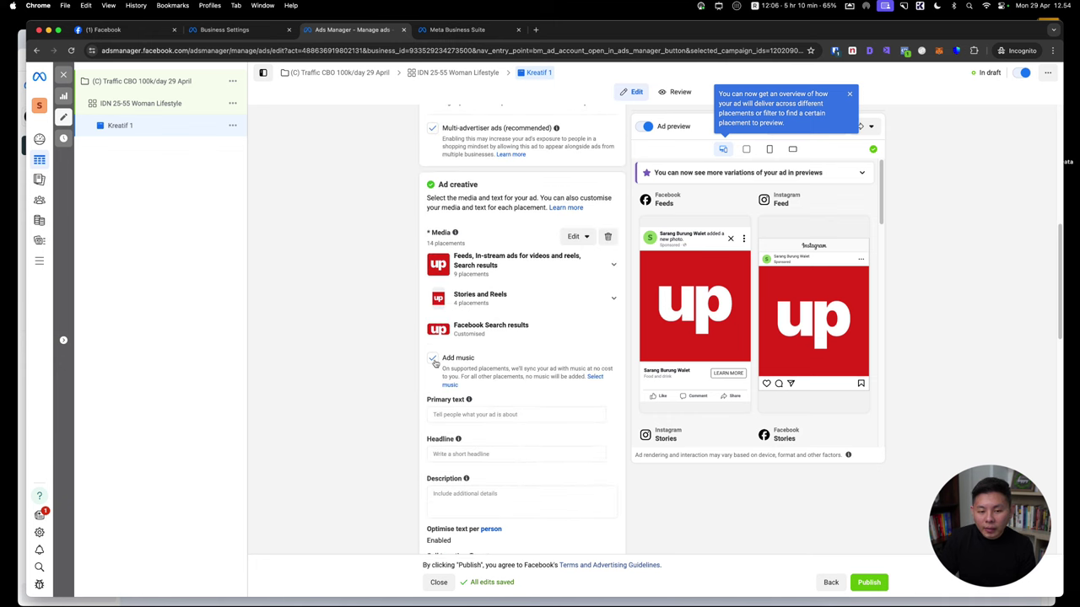
{"action": "left_click", "coordinate": [432, 359]}
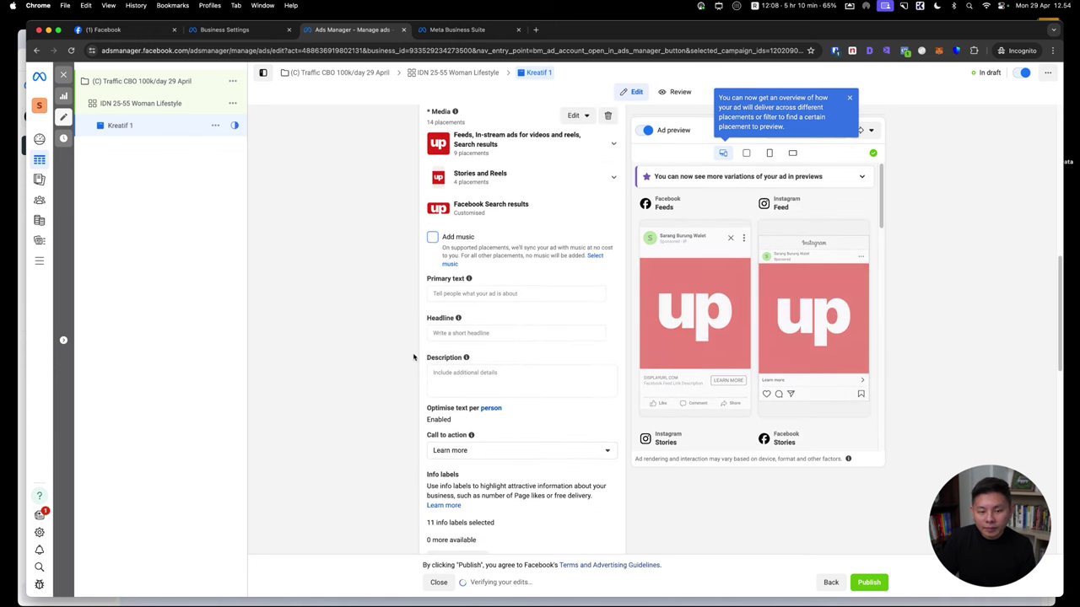
{"action": "left_click", "coordinate": [504, 293]}
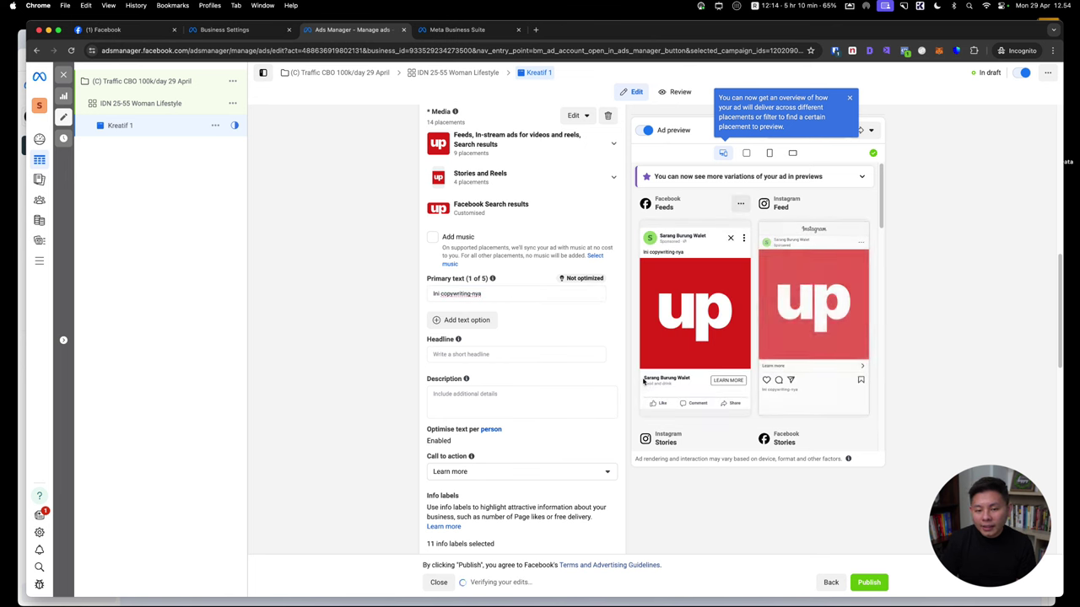
{"action": "left_click", "coordinate": [485, 355]}
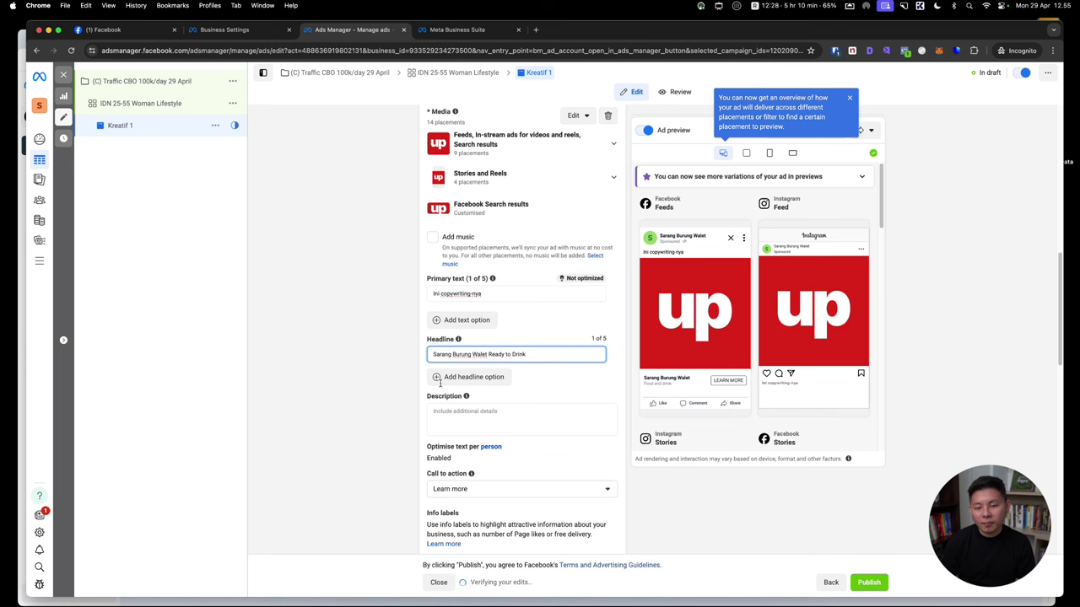
{"action": "left_click", "coordinate": [507, 463]}
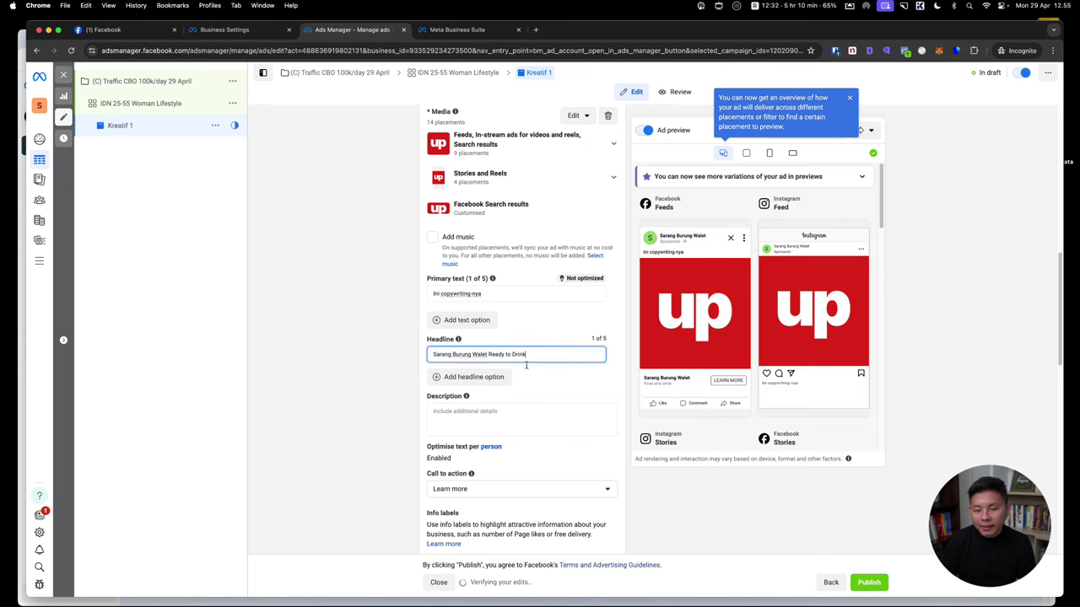
Enter the placeholder description 'asda' for Kreatif 1
{"action": "left_click", "coordinate": [488, 431]}
{"action": "type", "text": "asda"}
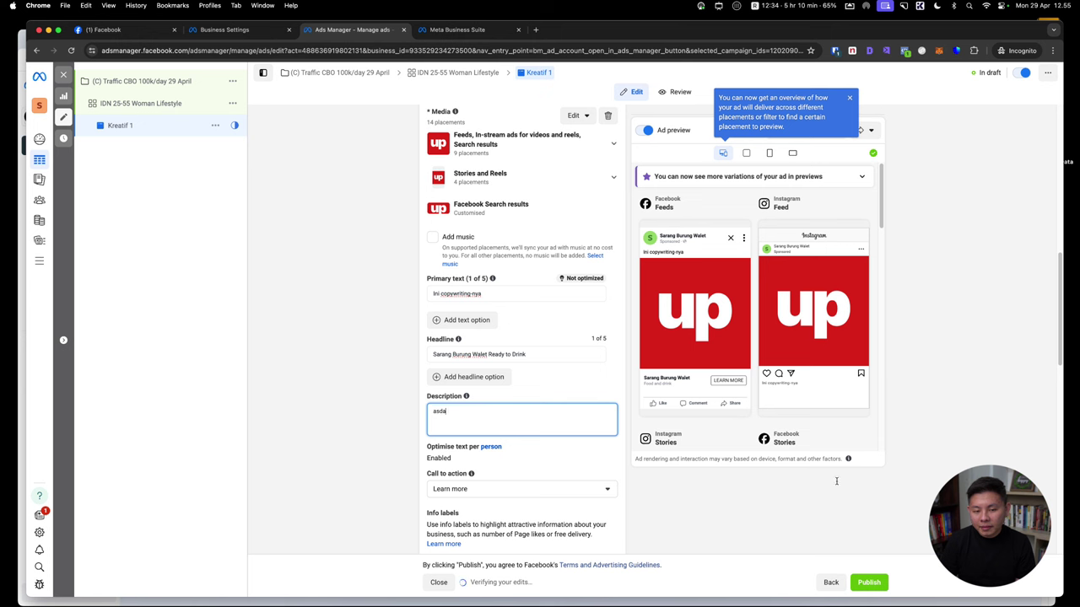
{"action": "left_click", "coordinate": [921, 475]}
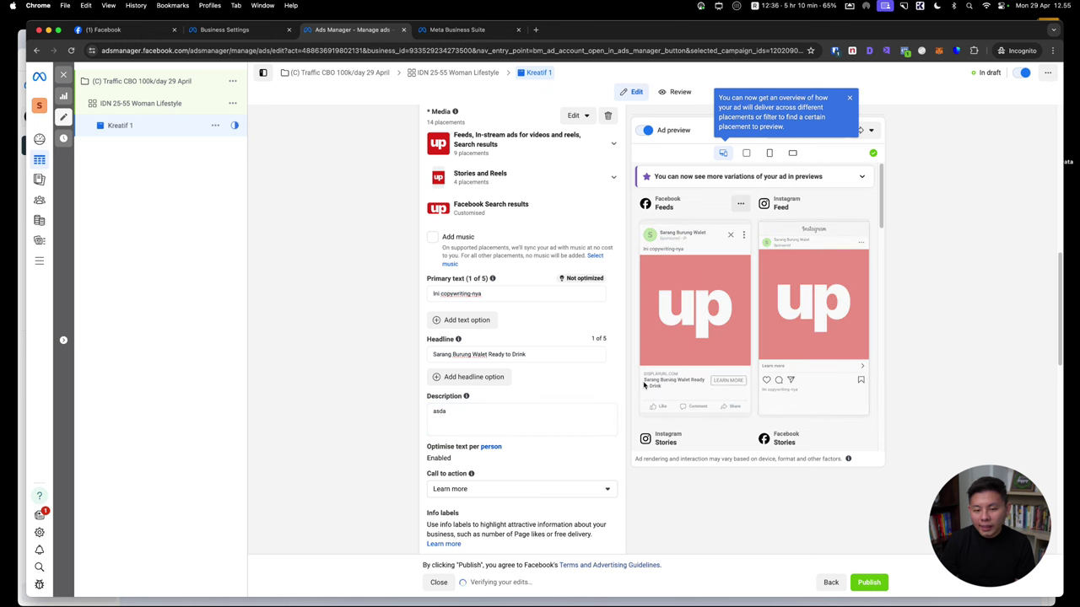
{"action": "mouse_move", "coordinate": [652, 391]}
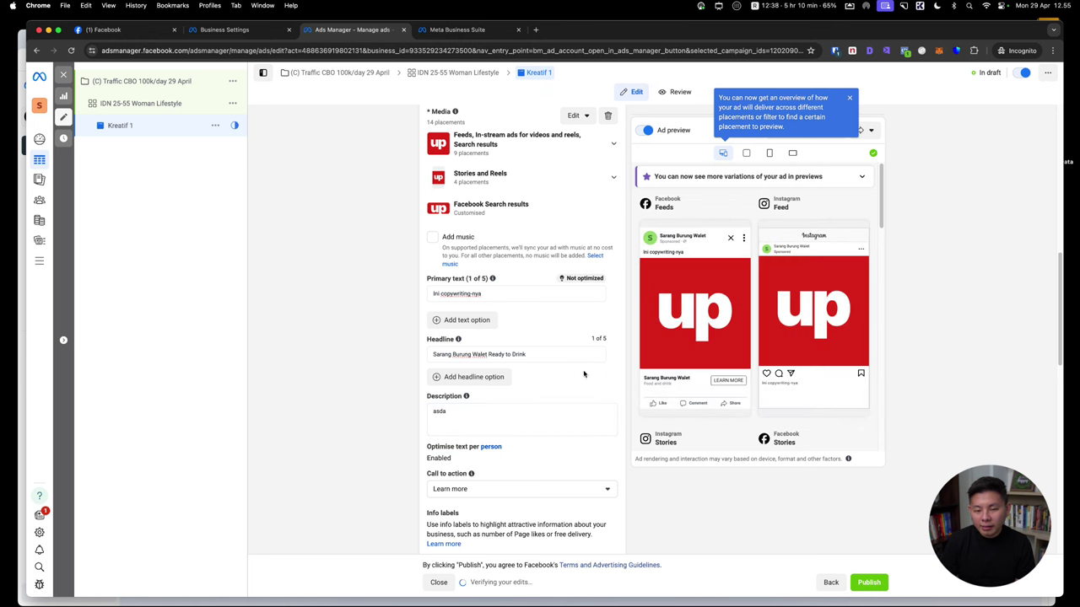
{"action": "scroll", "coordinate": [742, 291], "scroll_direction": "down", "scroll_amount": 5}
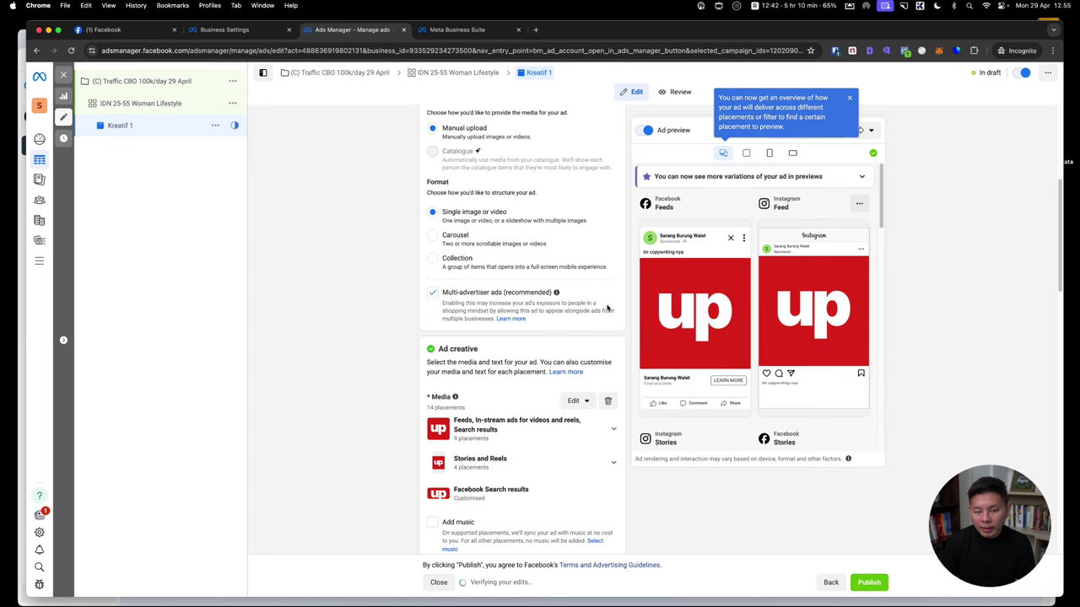
{"action": "scroll", "coordinate": [591, 380], "scroll_direction": "down", "scroll_amount": 5}
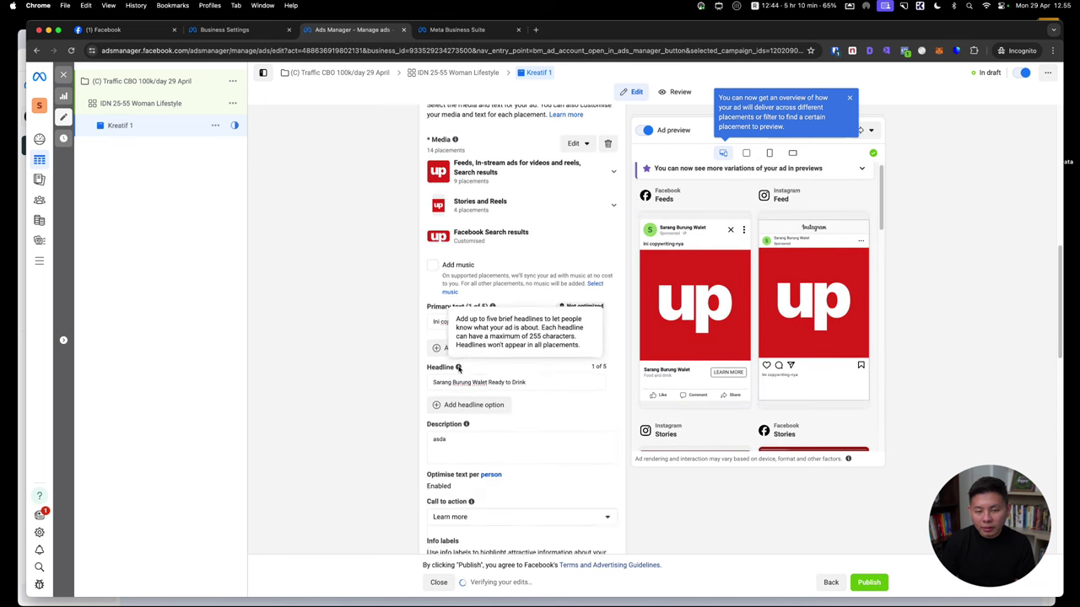
Set the ad's destination Website URL to google.com
{"action": "scroll", "coordinate": [523, 405], "scroll_direction": "down", "scroll_amount": 4}
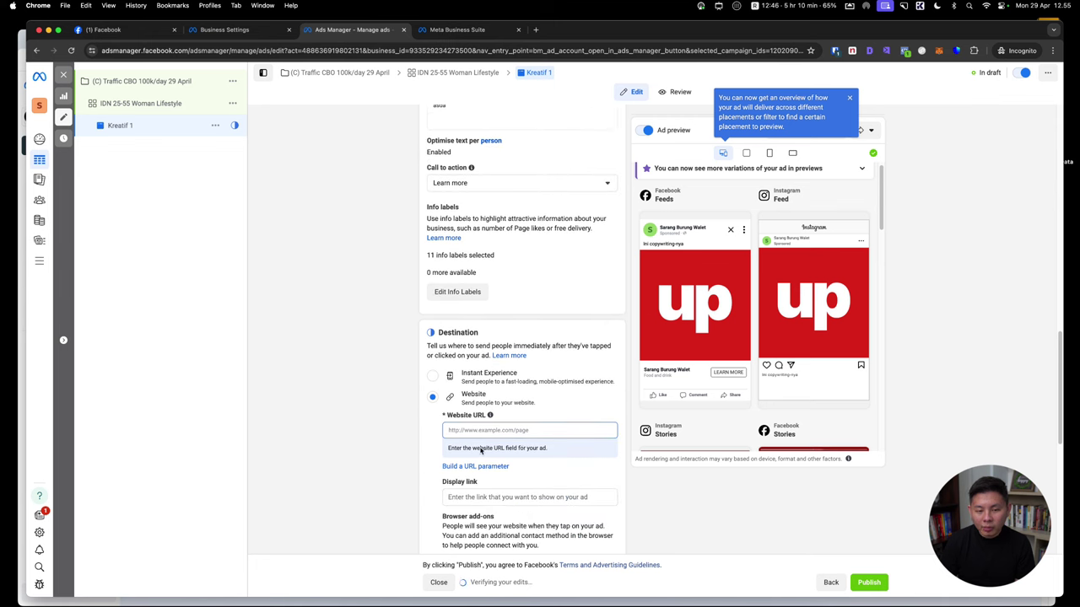
{"action": "type", "text": "google.com"}
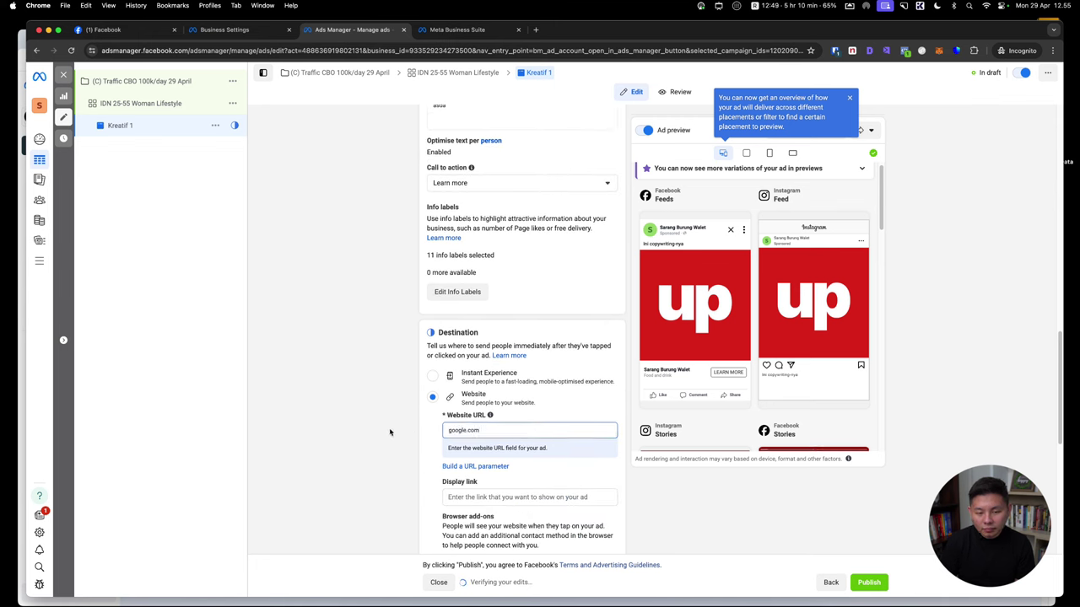
{"action": "left_click", "coordinate": [452, 335]}
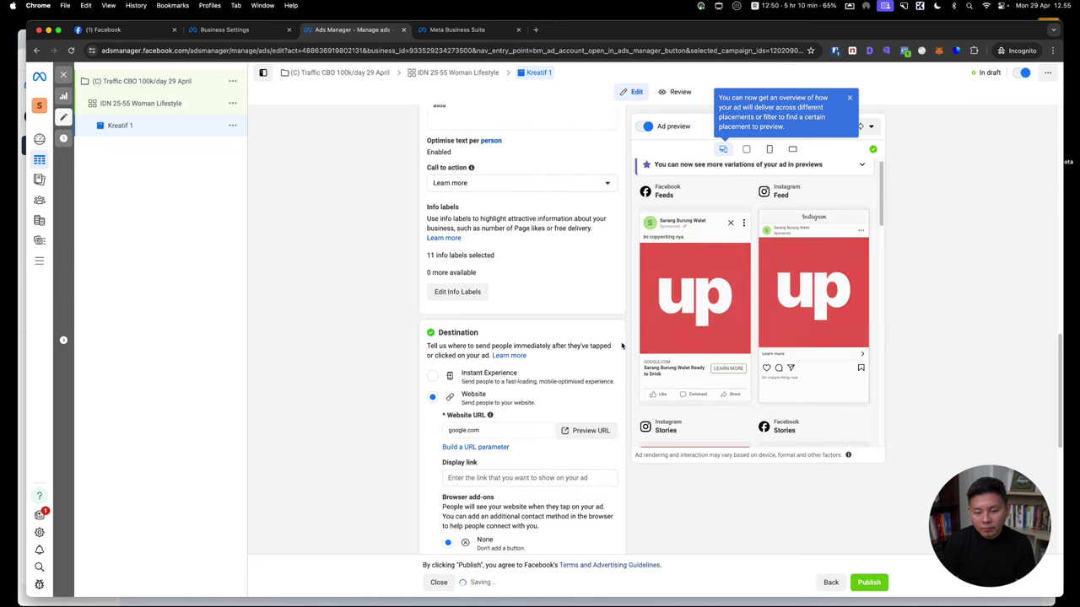
Delete 'Ready to Drink' from the headline, restore it, and dismiss the placement tip
{"action": "scroll", "coordinate": [452, 335], "scroll_direction": "up", "scroll_amount": 4}
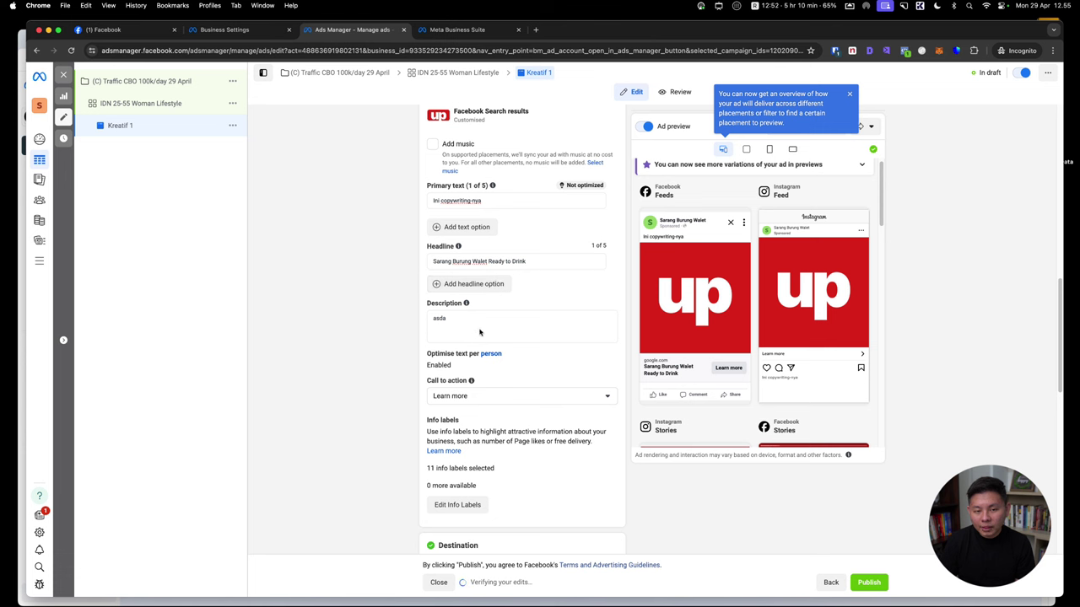
{"action": "double_click", "coordinate": [477, 329]}
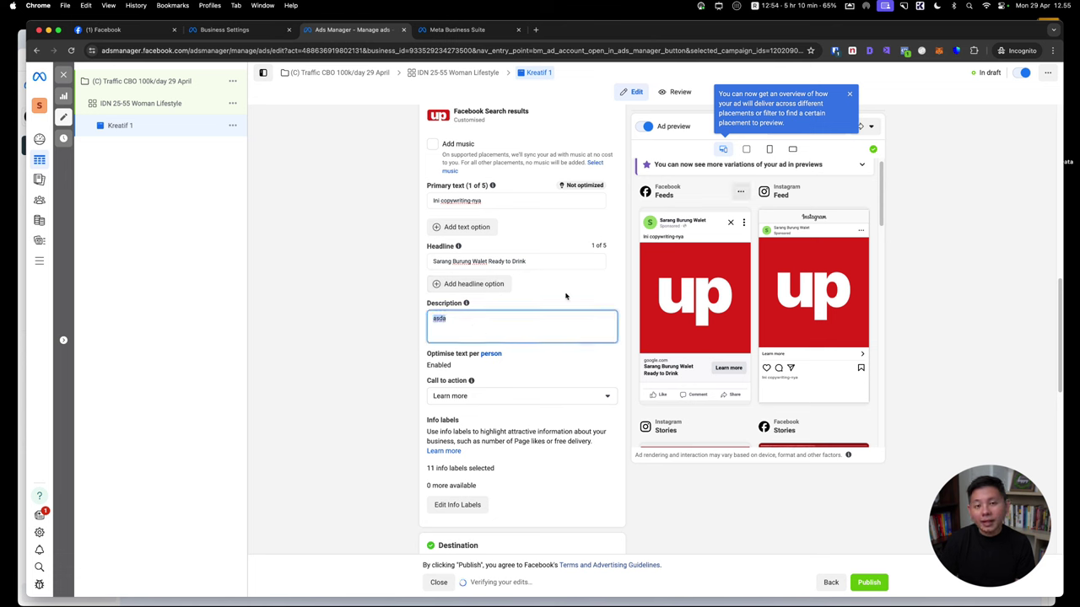
{"action": "left_click_drag", "start_coordinate": [488, 260], "coordinate": [535, 265]}
{"action": "key", "text": "BackSpace"}
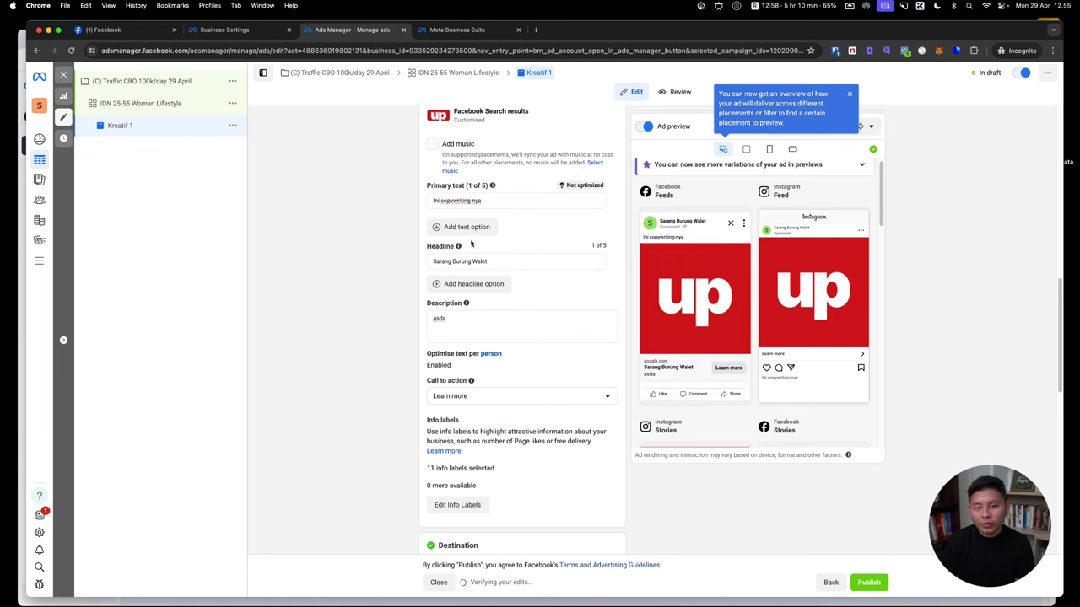
{"action": "key", "text": "super+z"}
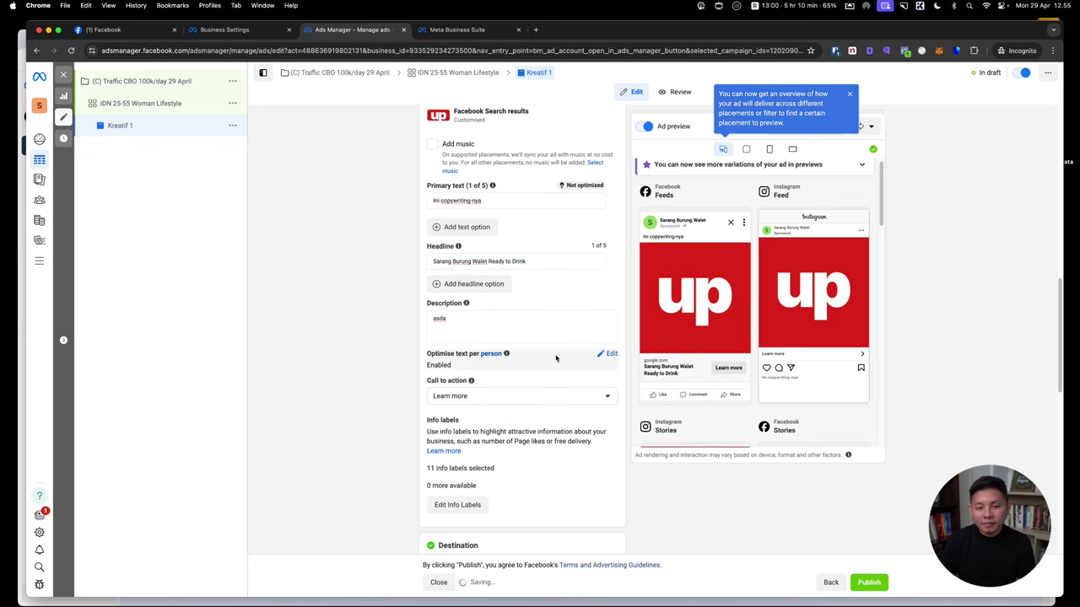
{"action": "scroll", "coordinate": [595, 388], "scroll_direction": "down", "scroll_amount": 5}
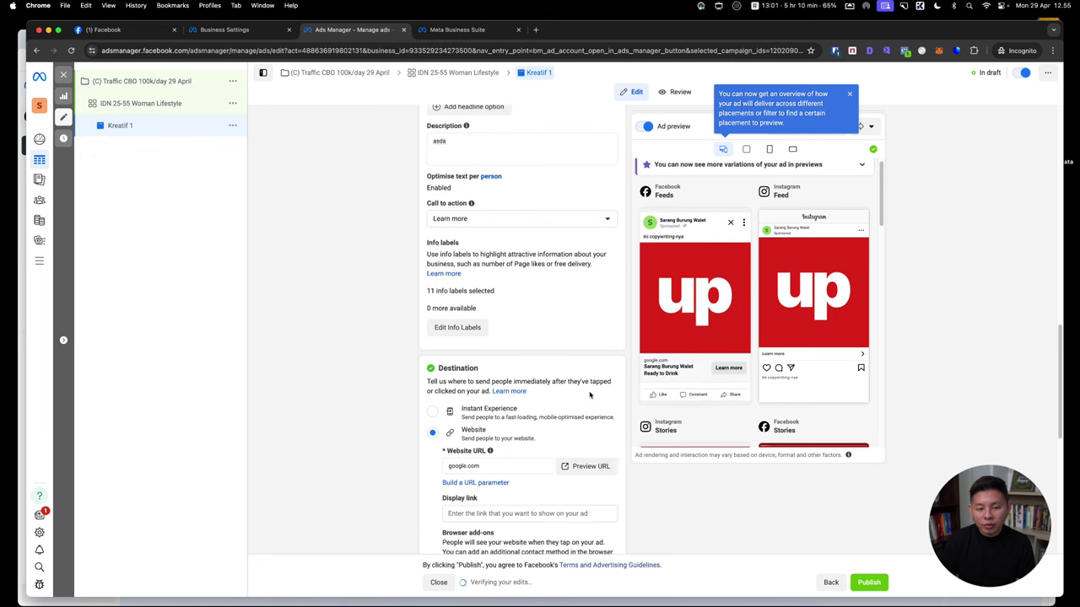
{"action": "scroll", "coordinate": [590, 394], "scroll_direction": "down", "scroll_amount": 10}
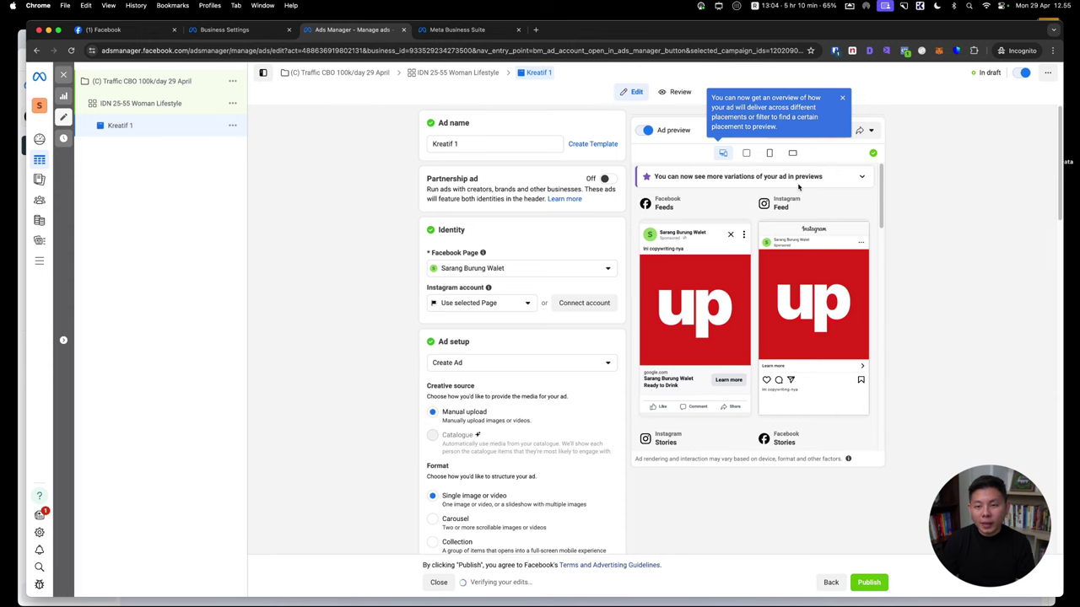
{"action": "left_click", "coordinate": [842, 97]}
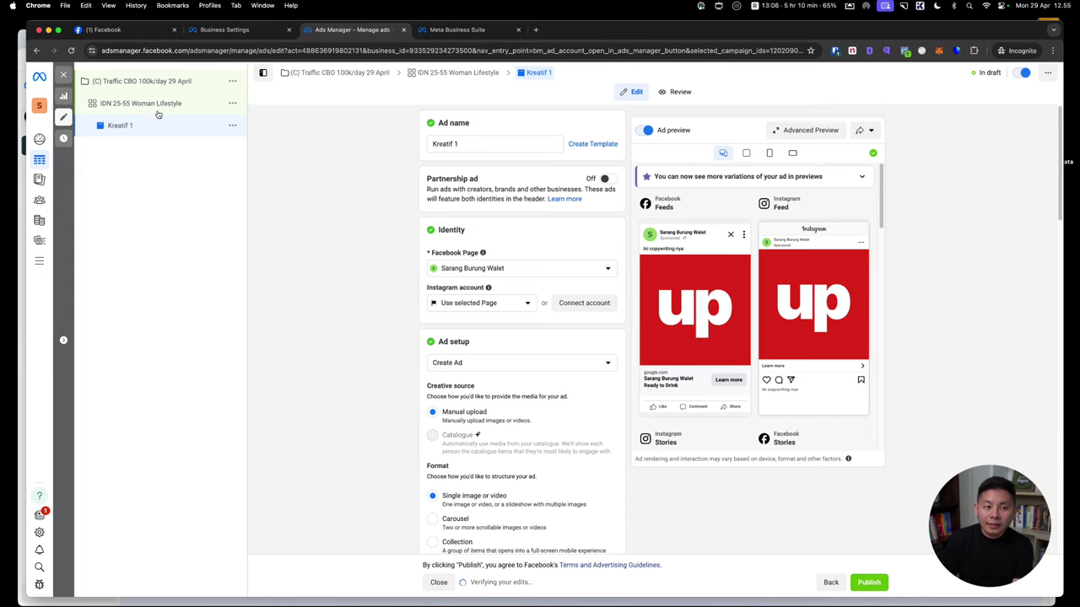
Duplicate the Kreatif 1 ad twice
{"action": "left_click", "coordinate": [231, 126]}
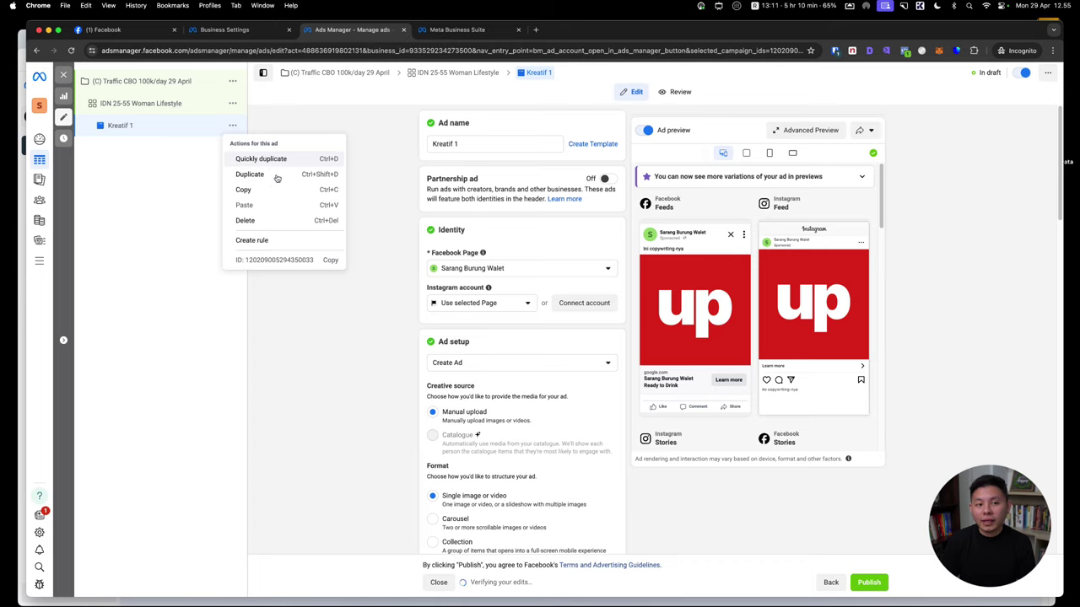
{"action": "left_click", "coordinate": [253, 174]}
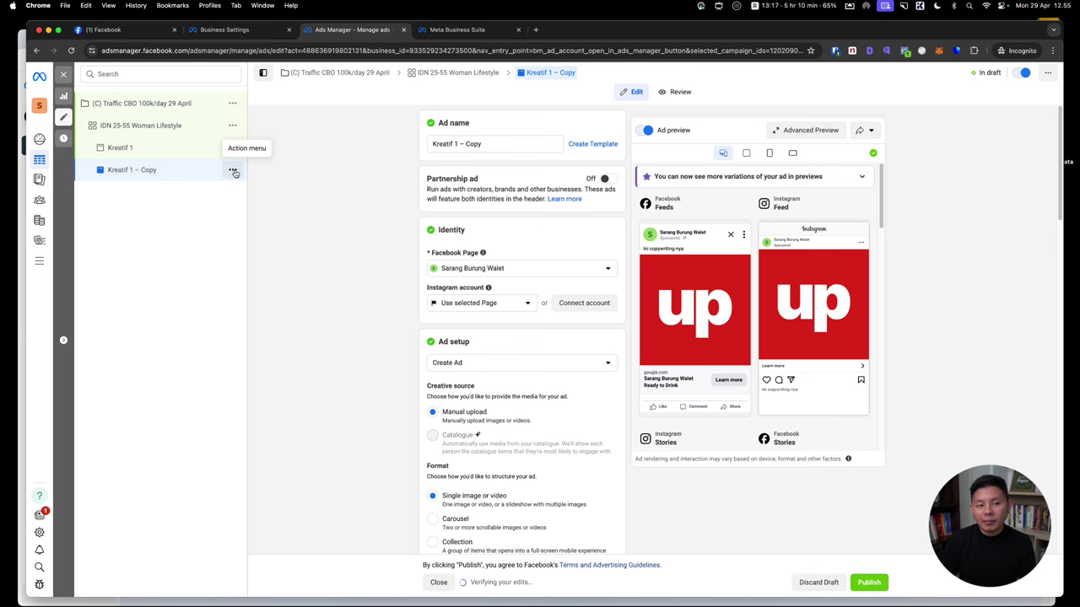
{"action": "left_click", "coordinate": [233, 170]}
{"action": "left_click", "coordinate": [244, 220]}
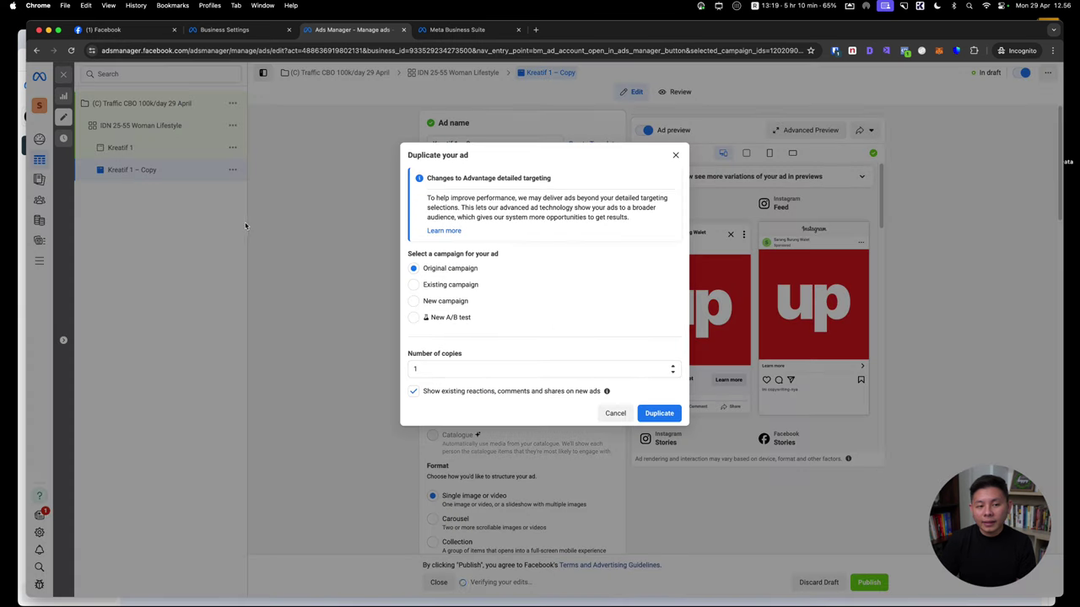
{"action": "double_click", "coordinate": [498, 365]}
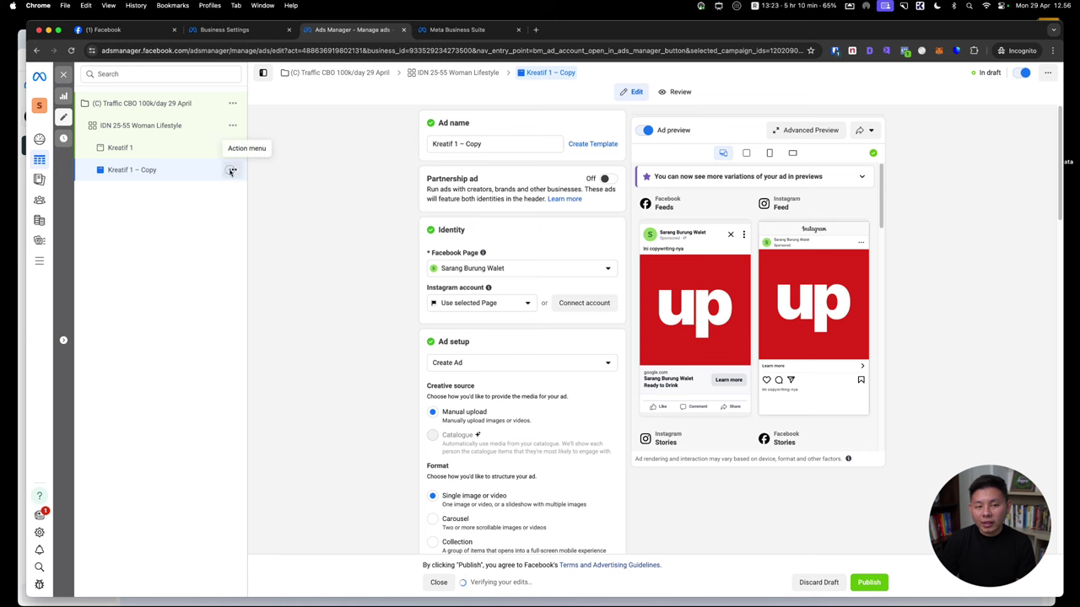
{"action": "left_click", "coordinate": [233, 170]}
{"action": "left_click", "coordinate": [272, 205]}
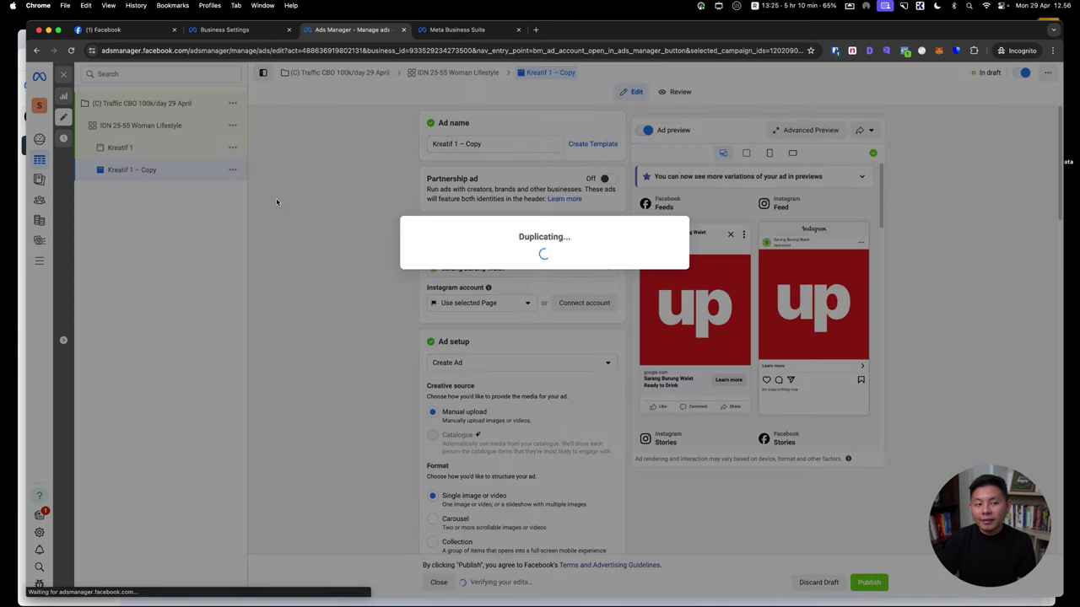
Rename the two ad copies to Kreatif 2 and Kreatif 3
{"action": "left_click", "coordinate": [123, 170]}
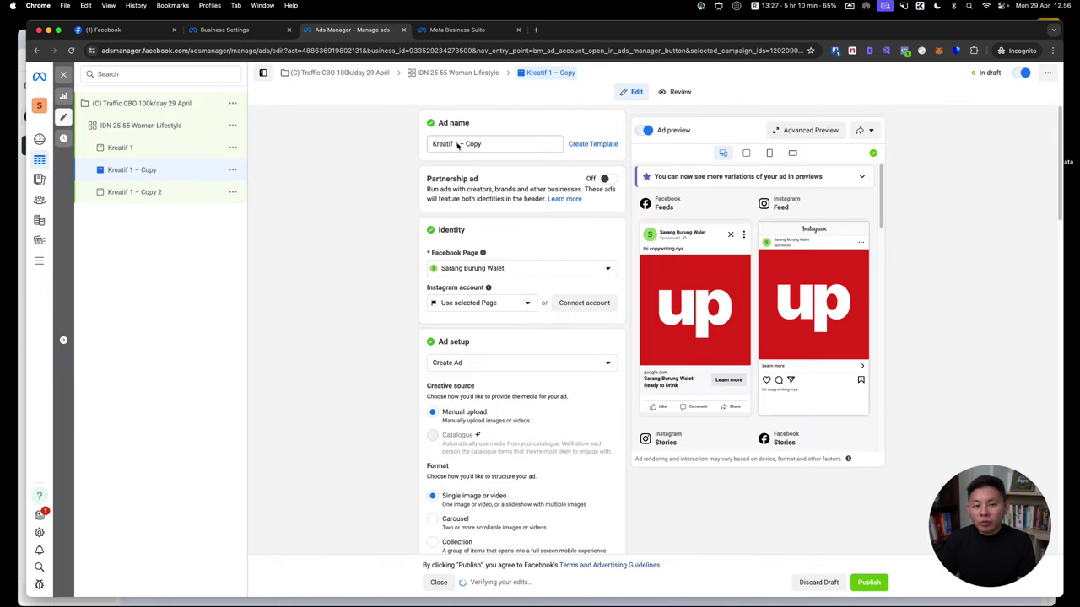
{"action": "left_click_drag", "start_coordinate": [455, 145], "coordinate": [495, 145]}
{"action": "type", "text": "2"}
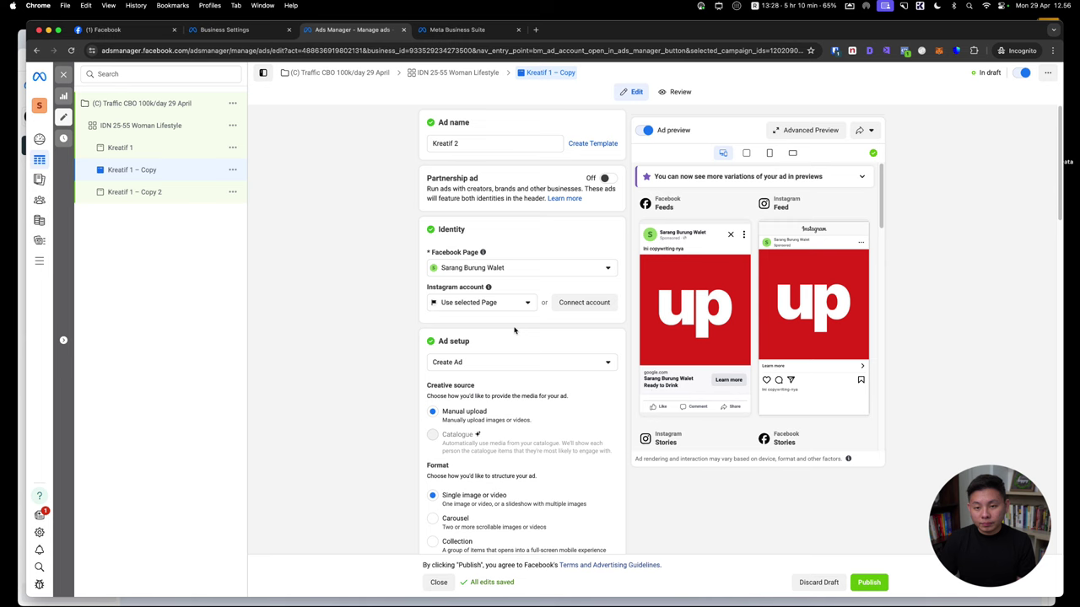
{"action": "scroll", "coordinate": [627, 410], "scroll_direction": "down", "scroll_amount": 5}
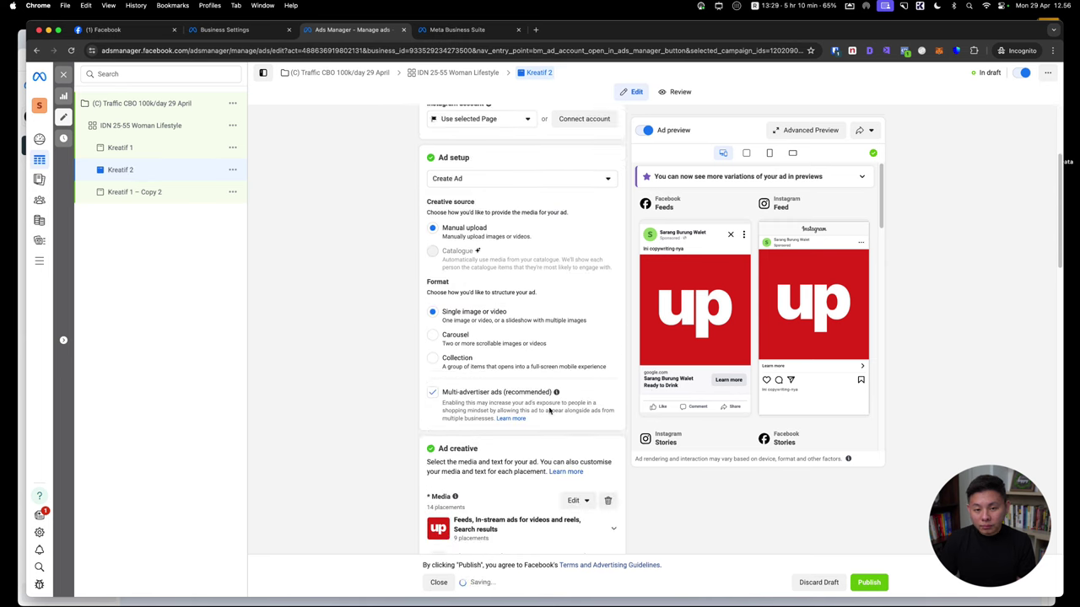
{"action": "left_click", "coordinate": [165, 191]}
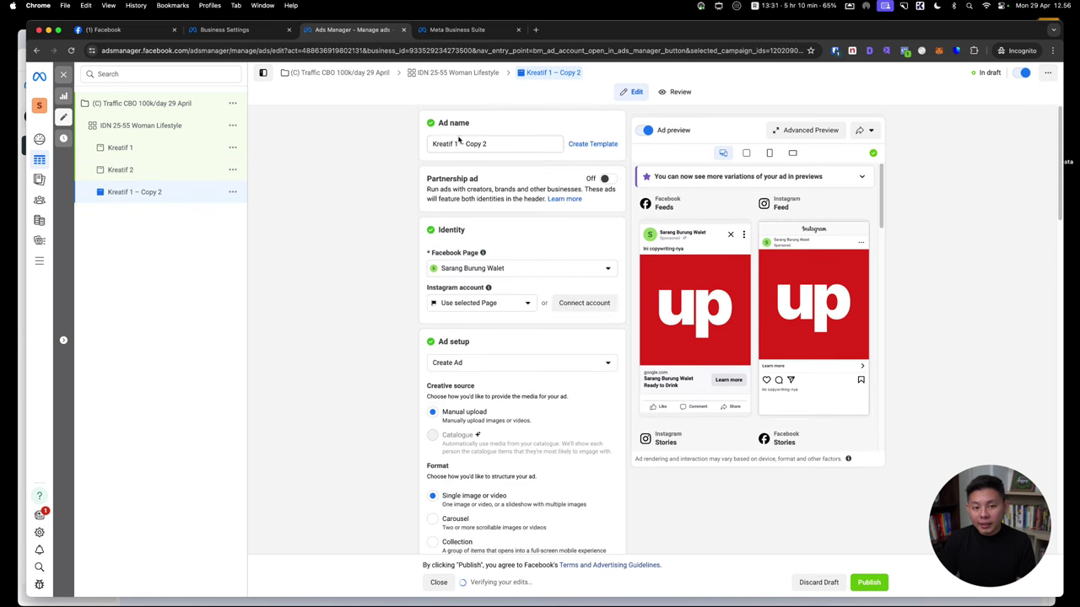
{"action": "left_click_drag", "start_coordinate": [453, 144], "coordinate": [488, 144]}
{"action": "type", "text": "3"}
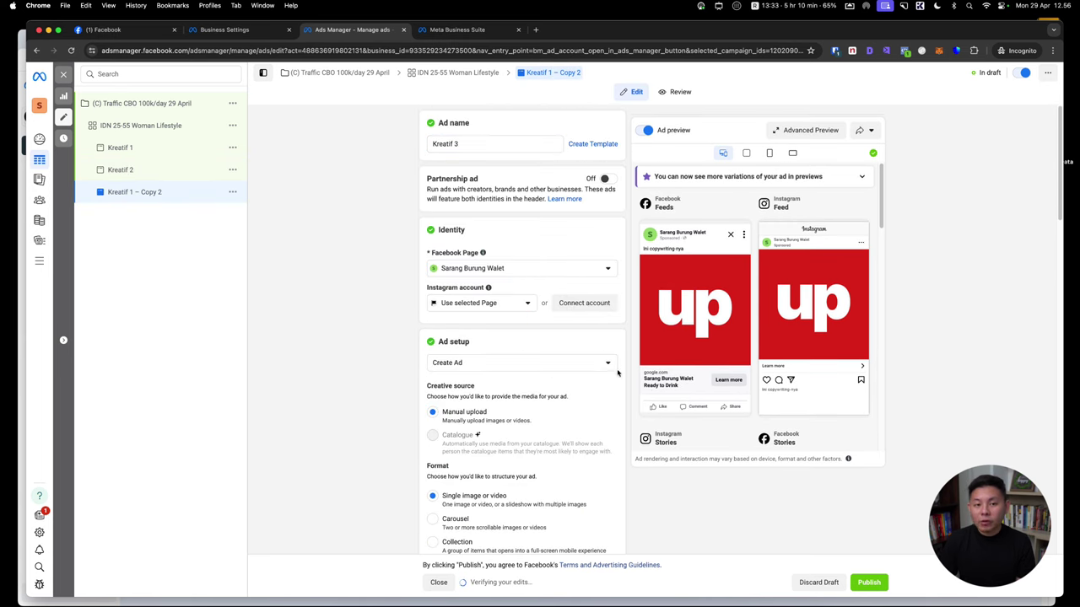
{"action": "scroll", "coordinate": [646, 376], "scroll_direction": "down", "scroll_amount": 3}
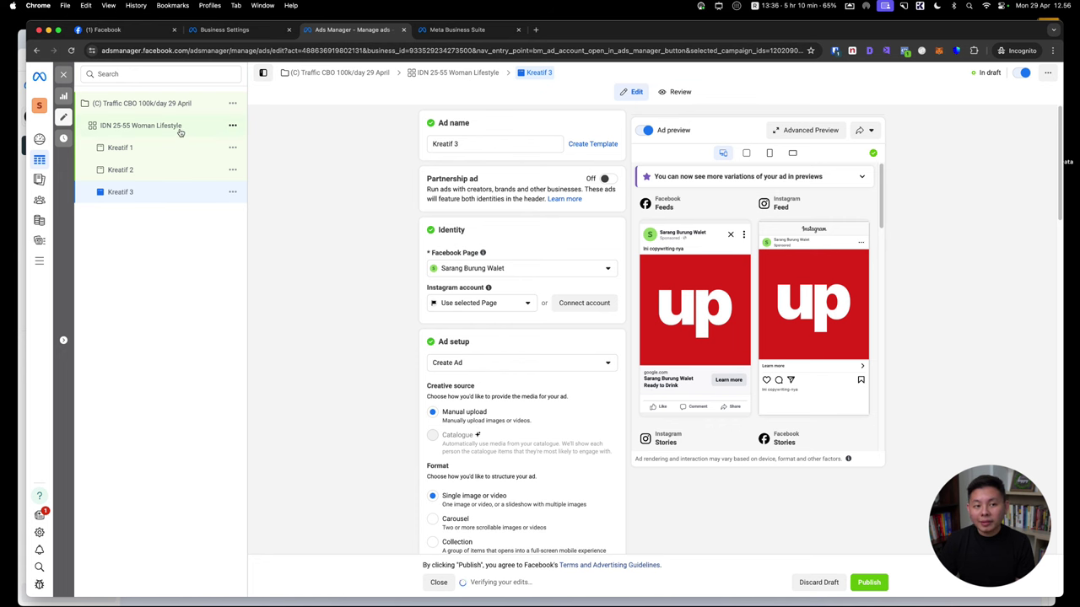
{"action": "left_click", "coordinate": [228, 132]}
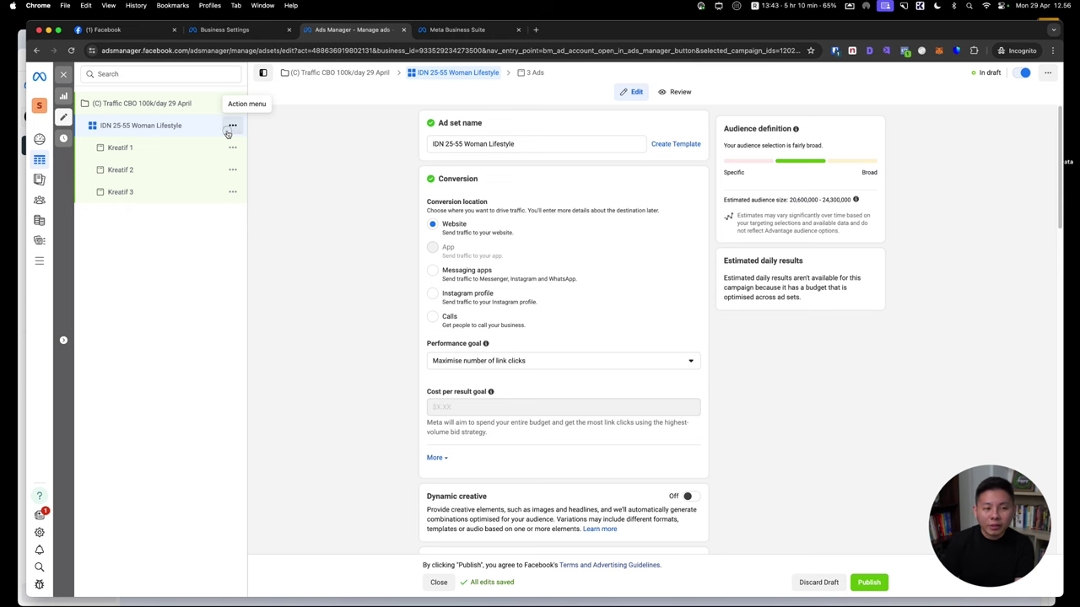
Change the (C) Traffic CBO campaign's Advantage daily budget to Rp50,000
{"action": "left_click", "coordinate": [228, 131]}
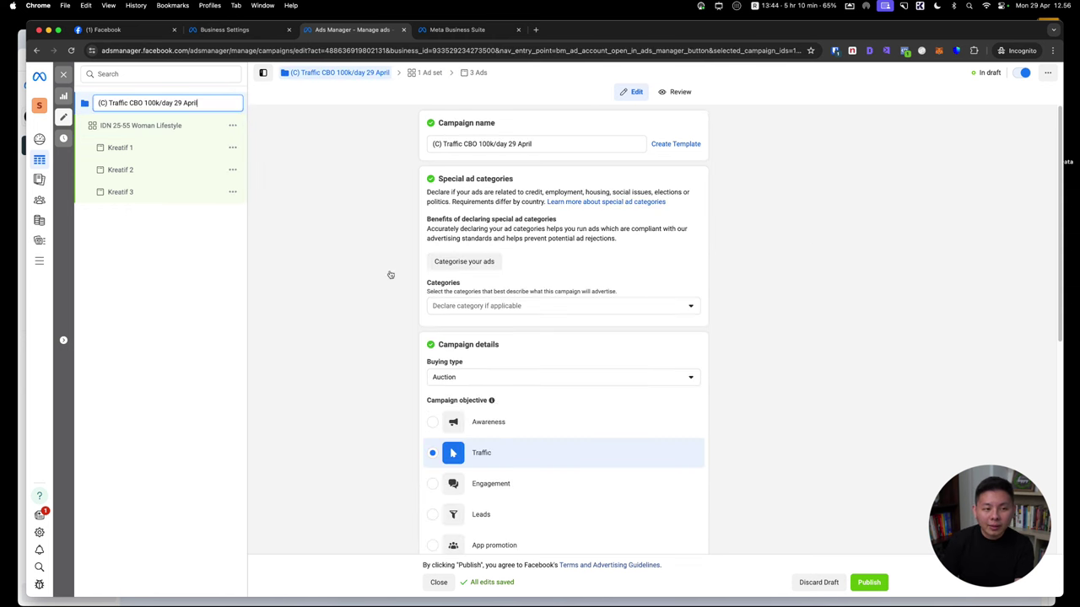
{"action": "scroll", "coordinate": [597, 414], "scroll_direction": "down", "scroll_amount": 5}
{"action": "scroll", "coordinate": [597, 414], "scroll_direction": "down", "scroll_amount": 5}
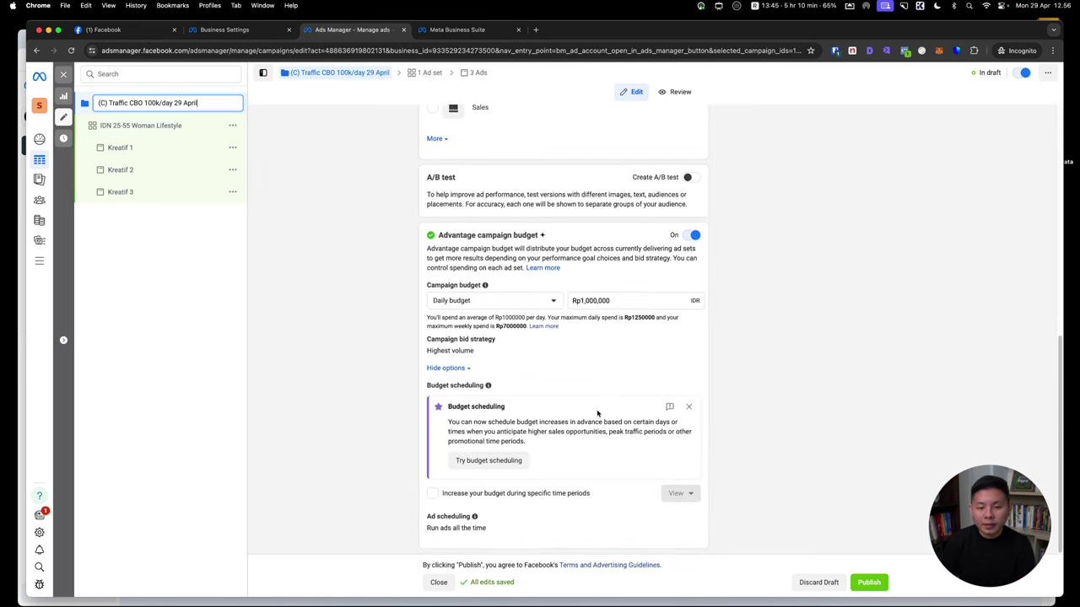
{"action": "left_click", "coordinate": [591, 301]}
{"action": "key", "text": "BackSpace"}
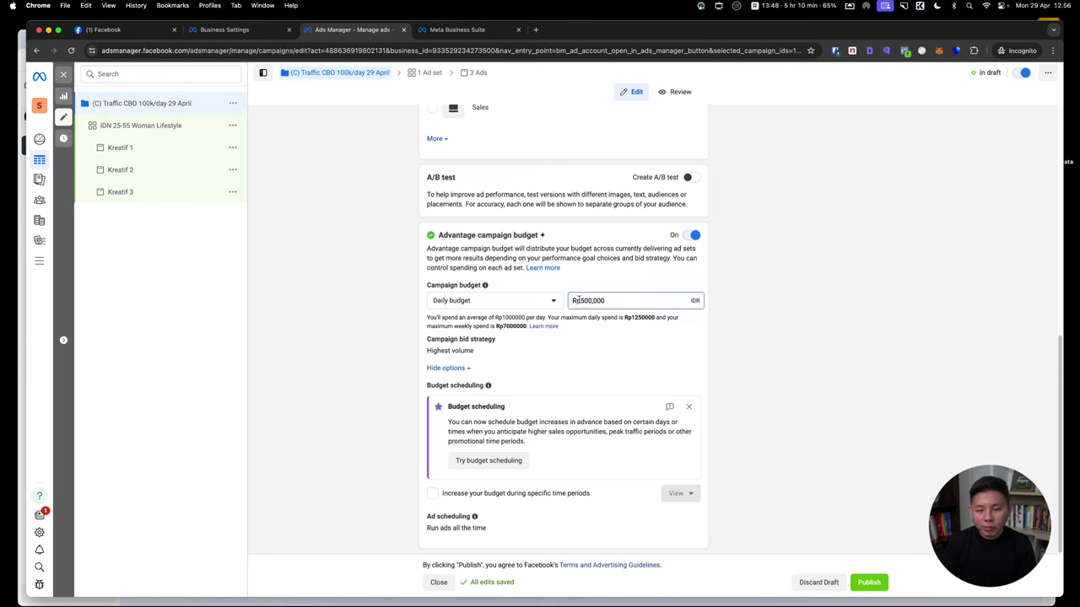
{"action": "left_click", "coordinate": [354, 236]}
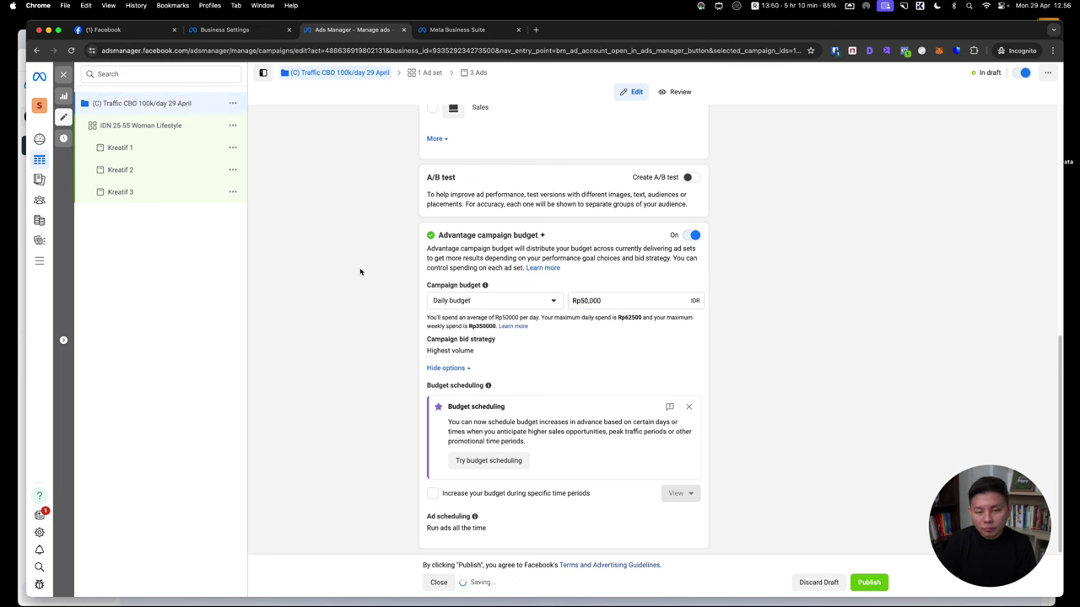
{"action": "left_click", "coordinate": [139, 125]}
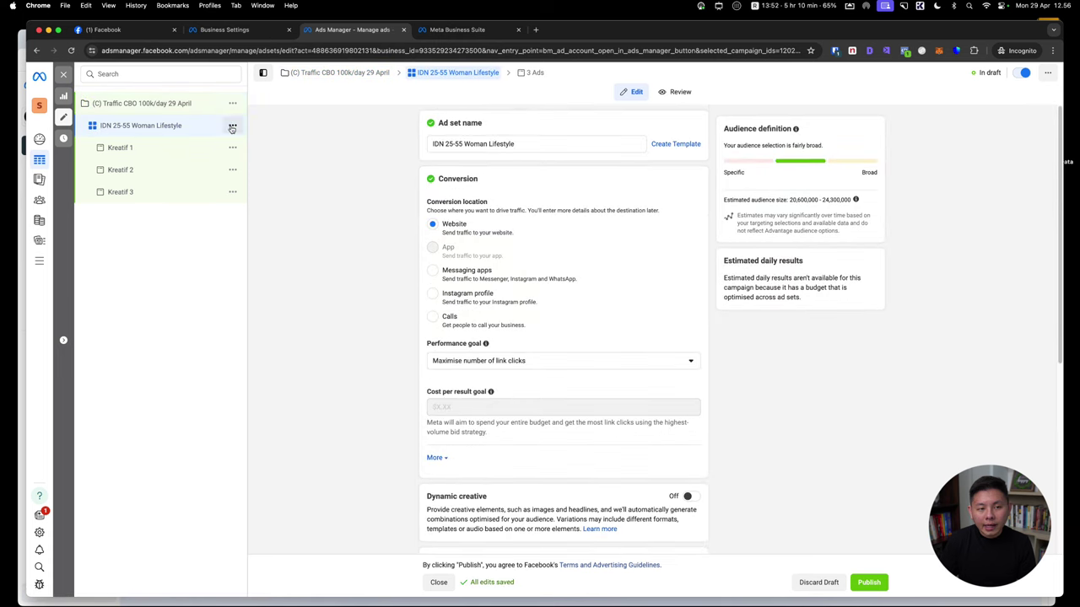
Duplicate the Woman Lifestyle ad set and rename the copy IDN 25-55 Woman OOTD
{"action": "left_click", "coordinate": [232, 125]}
{"action": "left_click", "coordinate": [244, 158]}
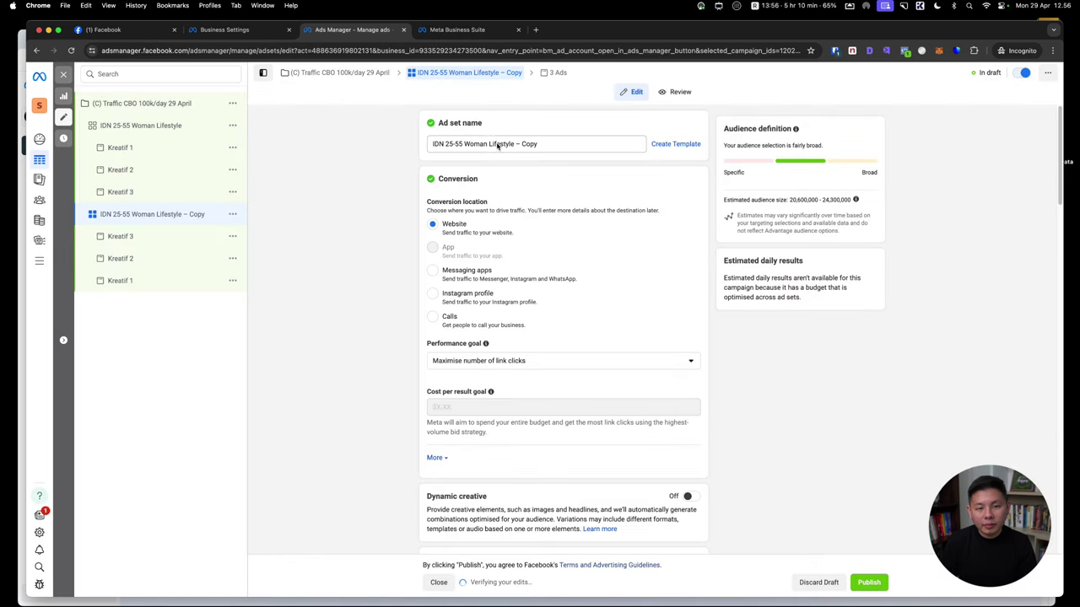
{"action": "left_click_drag", "start_coordinate": [489, 145], "coordinate": [566, 145]}
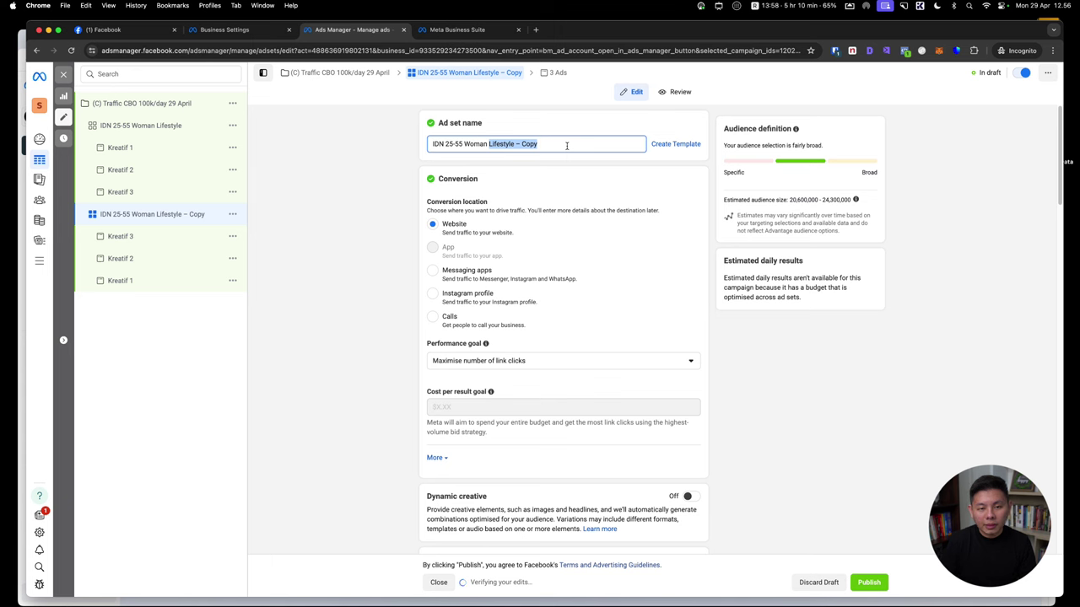
{"action": "type", "text": "OOTD"}
{"action": "left_click", "coordinate": [388, 198]}
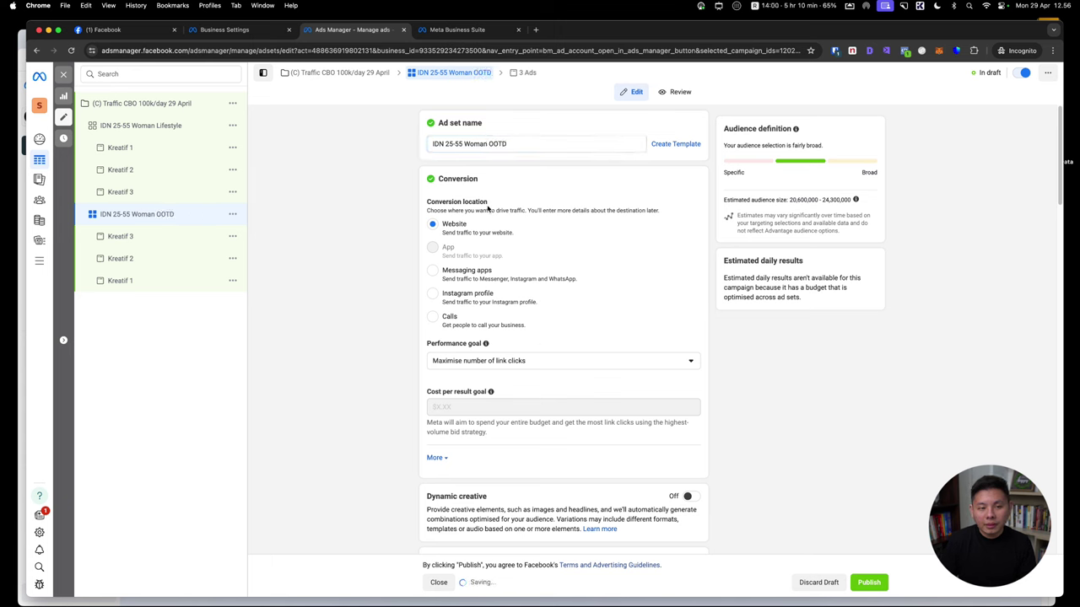
Replace the Lifestyle interest with Outfit of the day in detailed targeting
{"action": "scroll", "coordinate": [591, 338], "scroll_direction": "down", "scroll_amount": 10}
{"action": "scroll", "coordinate": [679, 402], "scroll_direction": "down", "scroll_amount": 3}
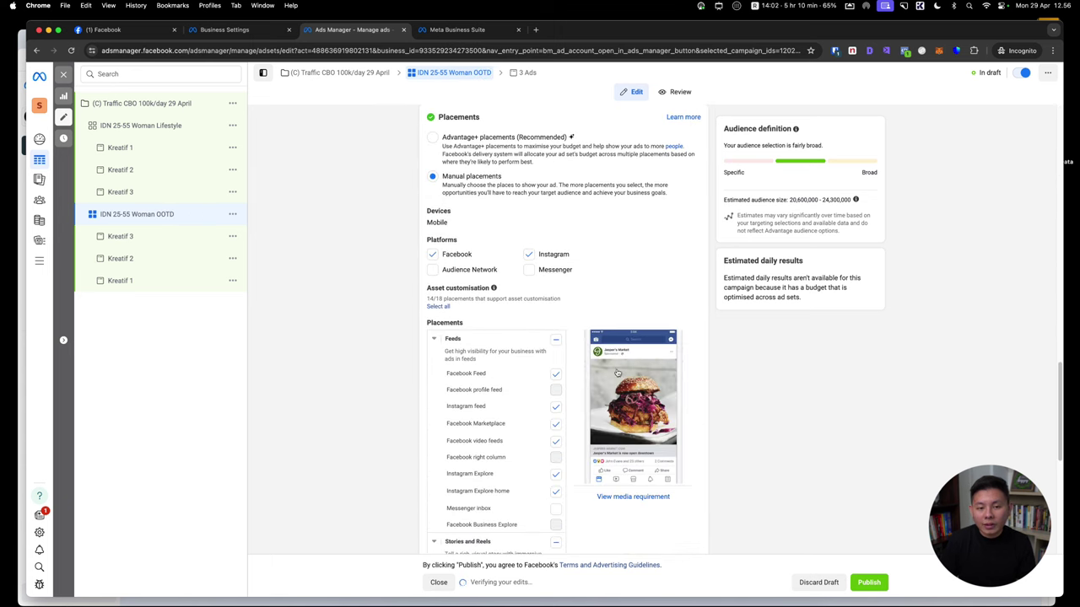
{"action": "scroll", "coordinate": [620, 361], "scroll_direction": "up", "scroll_amount": 5}
{"action": "mouse_move", "coordinate": [666, 214]}
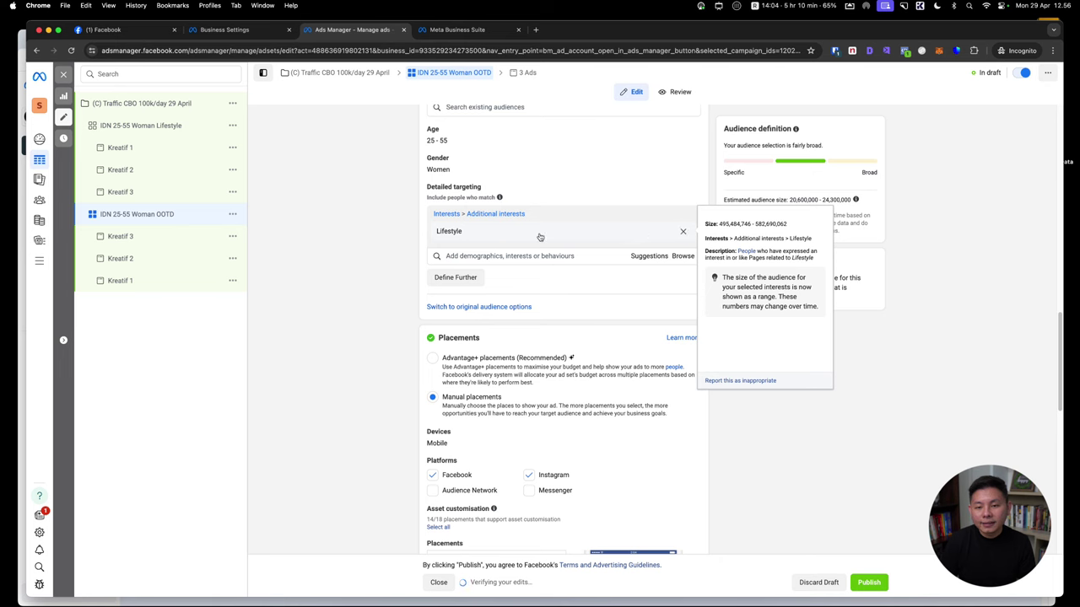
{"action": "left_click", "coordinate": [684, 231]}
{"action": "left_click", "coordinate": [517, 215]}
{"action": "type", "text": "oo"}
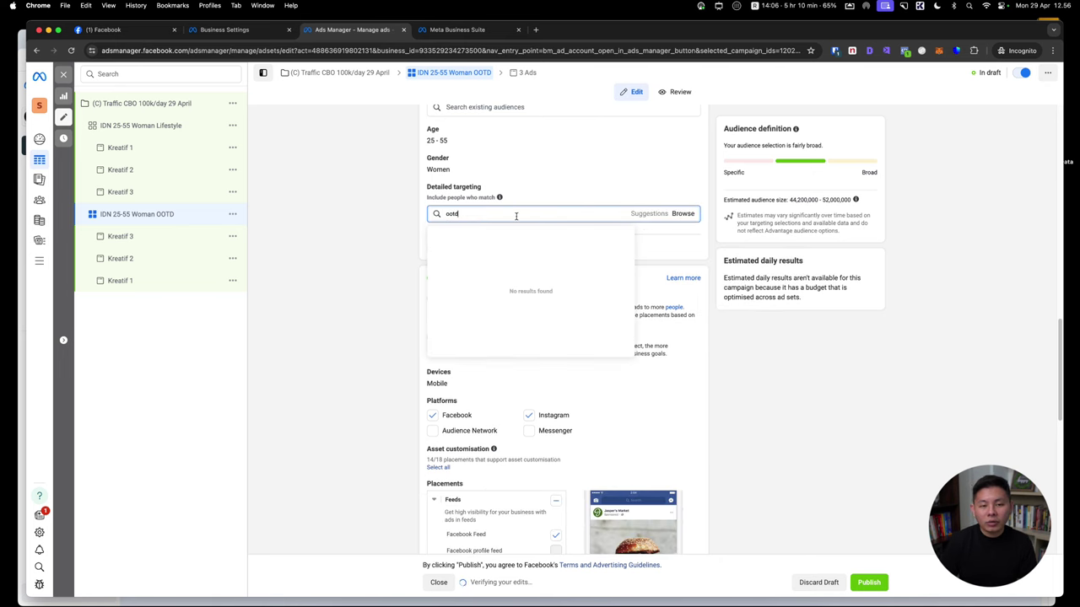
{"action": "type", "text": "td"}
{"action": "left_click", "coordinate": [492, 240]}
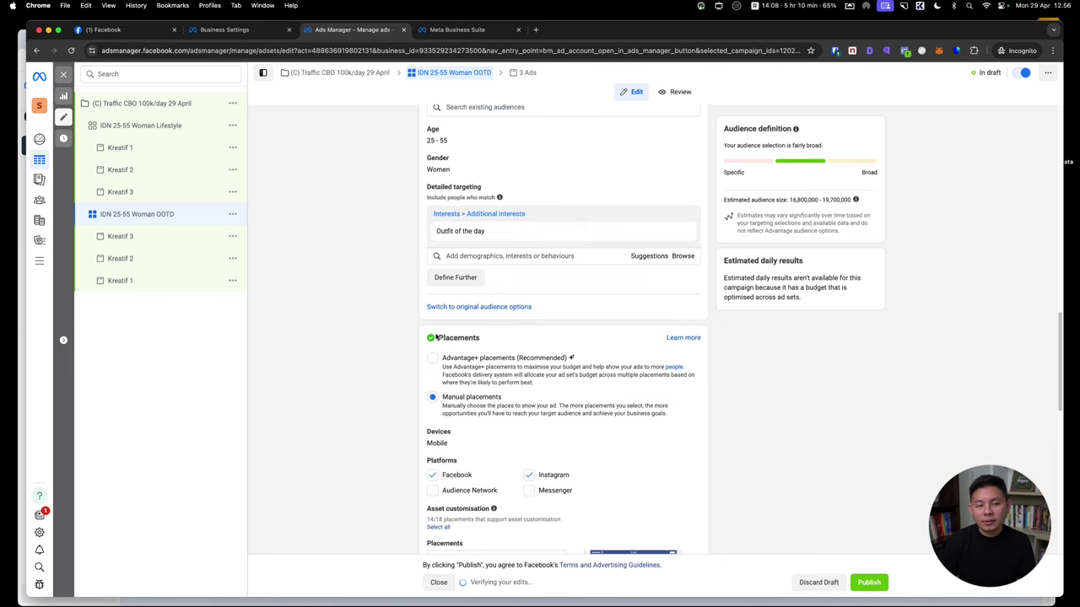
{"action": "scroll", "coordinate": [436, 337], "scroll_direction": "down", "scroll_amount": 3}
{"action": "scroll", "coordinate": [437, 338], "scroll_direction": "up", "scroll_amount": 2}
{"action": "scroll", "coordinate": [437, 337], "scroll_direction": "up", "scroll_amount": 3}
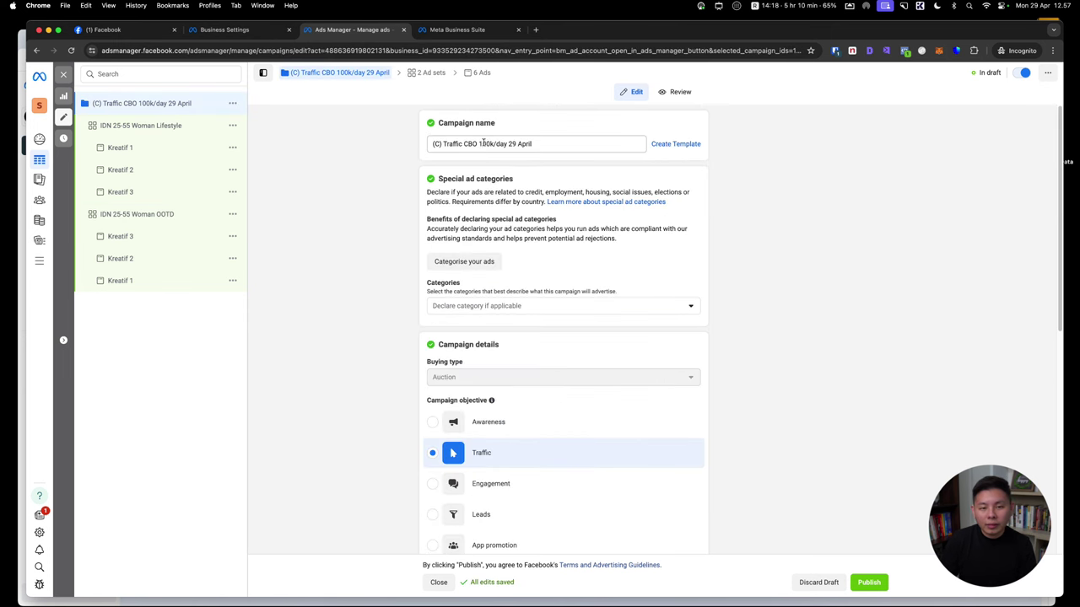
Change the campaign name's budget figure to 50k/day
{"action": "left_click", "coordinate": [485, 143]}
{"action": "key", "text": "BackSpace"}
{"action": "key", "text": "BackSpace"}
{"action": "key", "text": "BackSpace"}
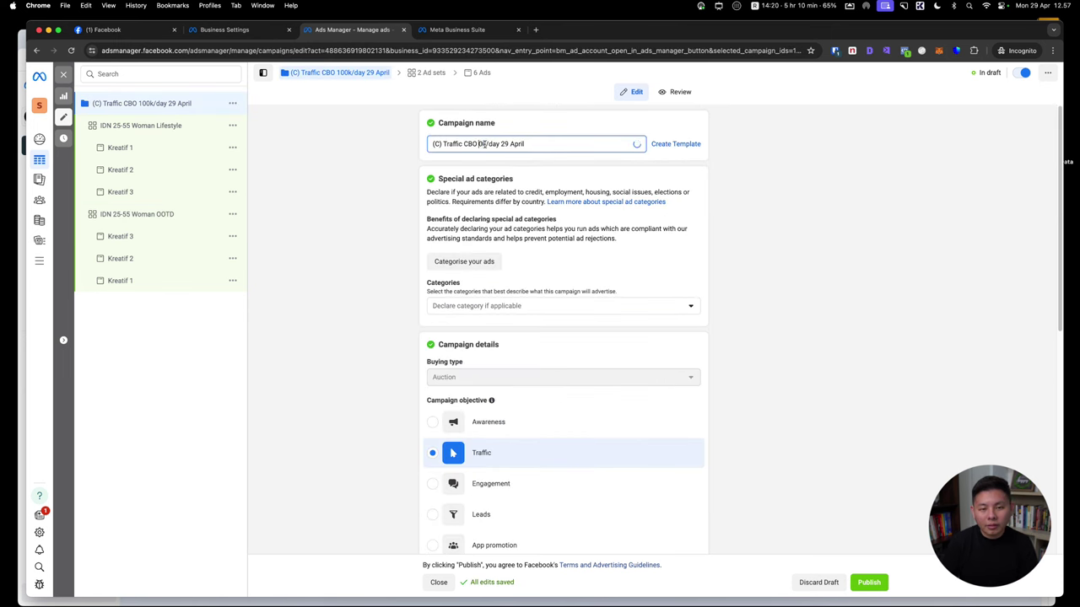
{"action": "type", "text": "50"}
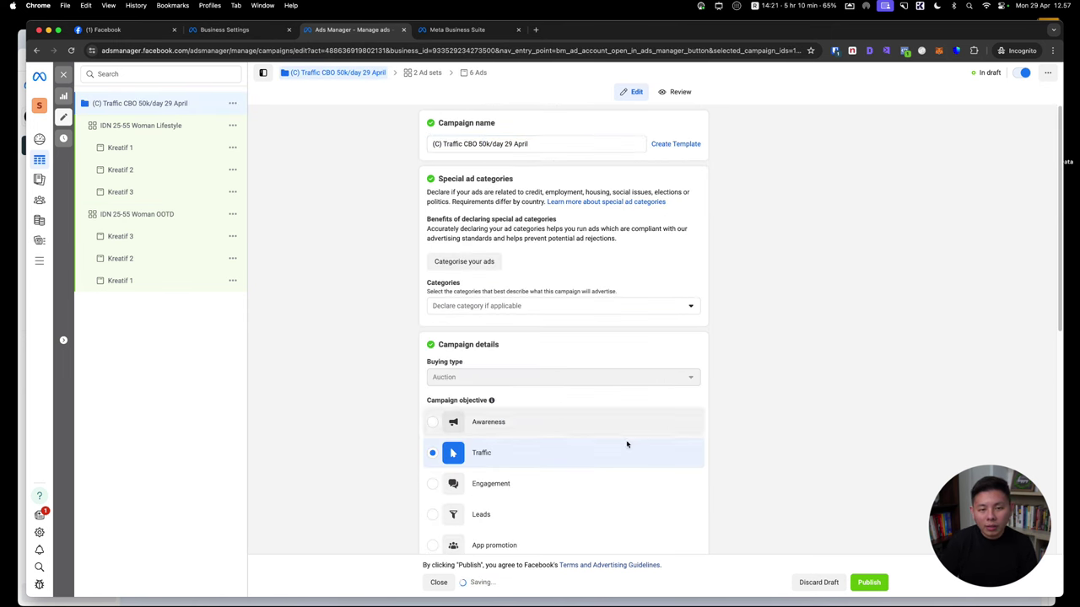
{"action": "scroll", "coordinate": [646, 443], "scroll_direction": "down", "scroll_amount": 3}
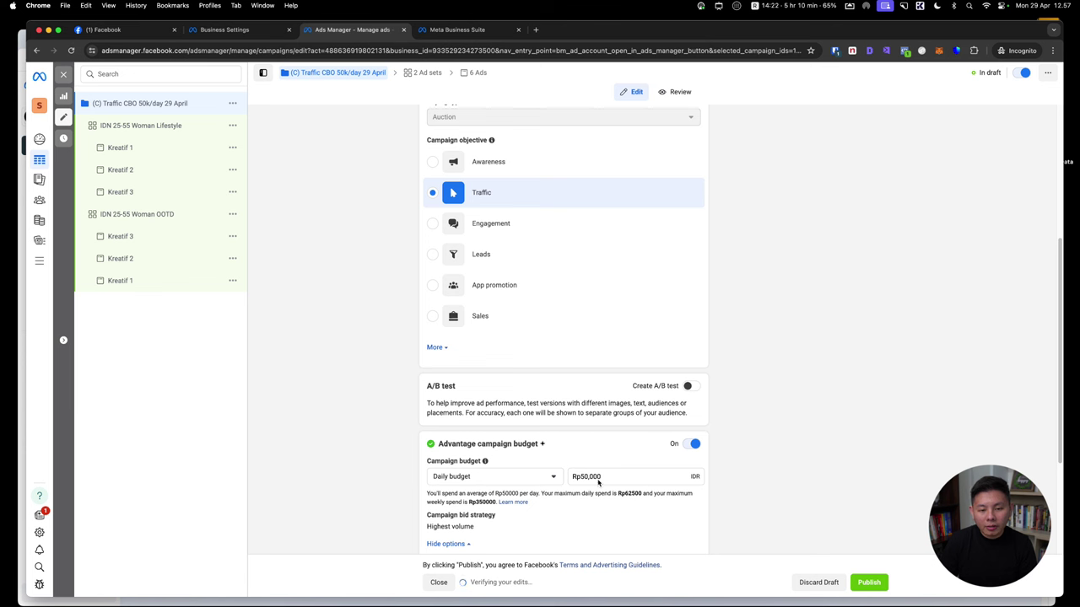
Try a Rp30,000 daily budget, then set it back to Rp50,000
{"action": "left_click", "coordinate": [588, 477]}
{"action": "key", "text": "BackSpace"}
{"action": "type", "text": "30"}
{"action": "scroll", "coordinate": [831, 501], "scroll_direction": "down", "scroll_amount": 5}
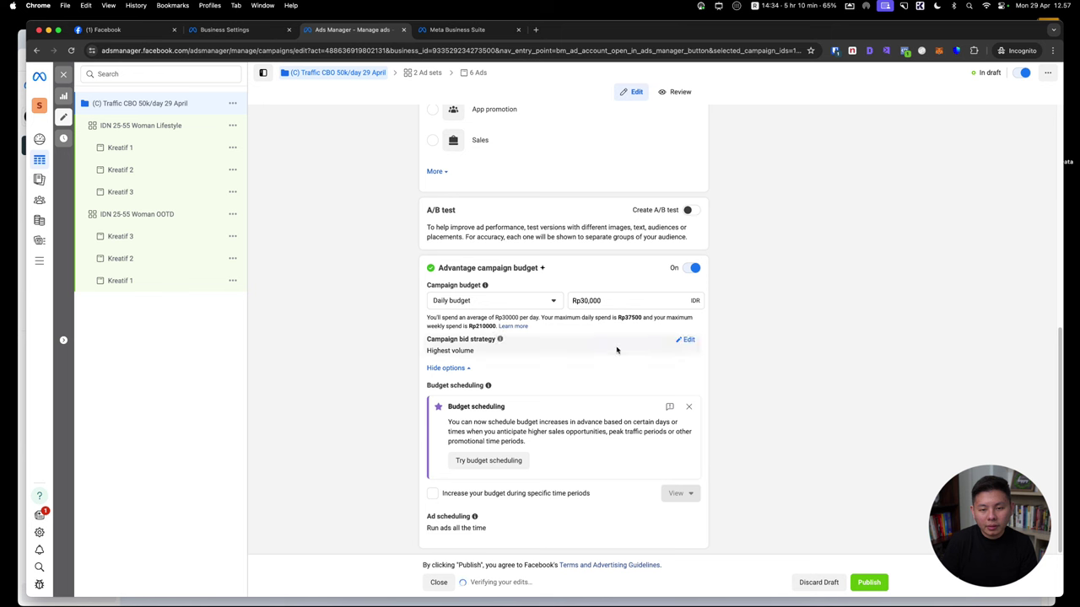
{"action": "left_click", "coordinate": [584, 301]}
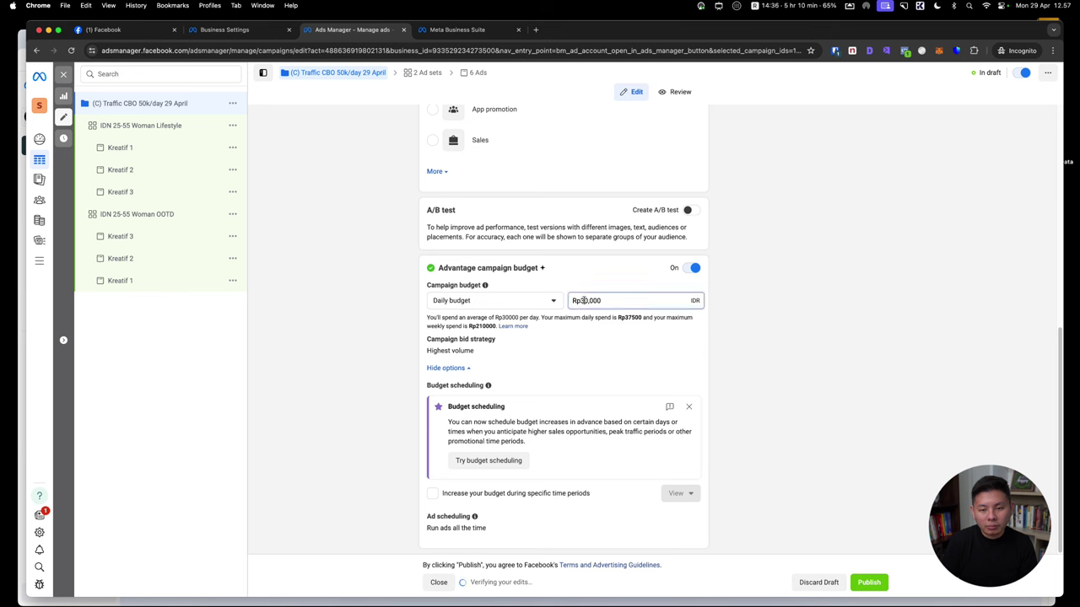
{"action": "left_click", "coordinate": [377, 252]}
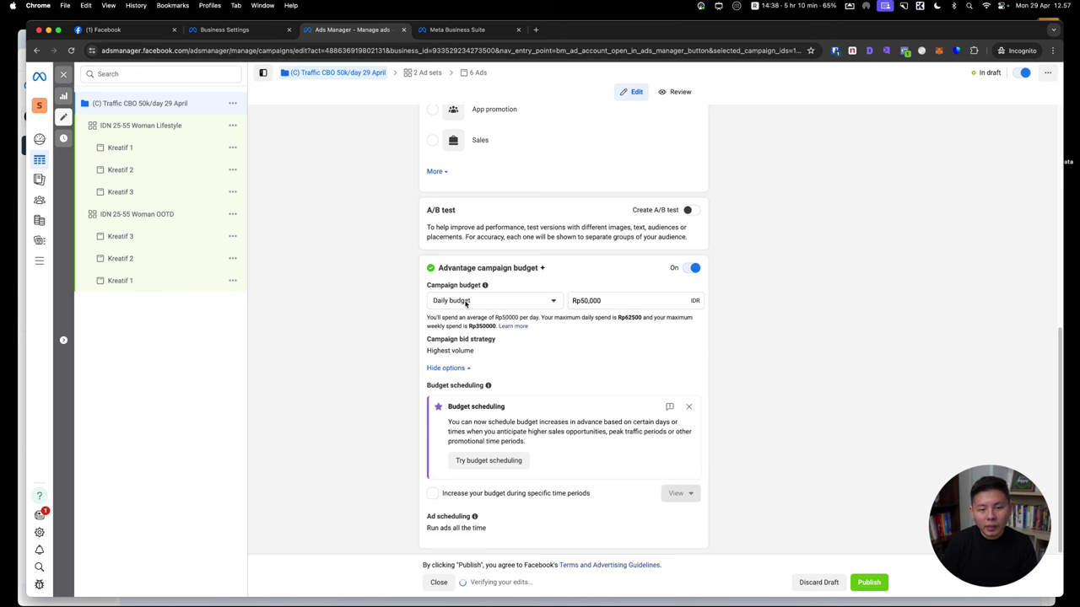
{"action": "scroll", "coordinate": [473, 307], "scroll_direction": "up", "scroll_amount": 5}
{"action": "scroll", "coordinate": [478, 316], "scroll_direction": "down", "scroll_amount": 5}
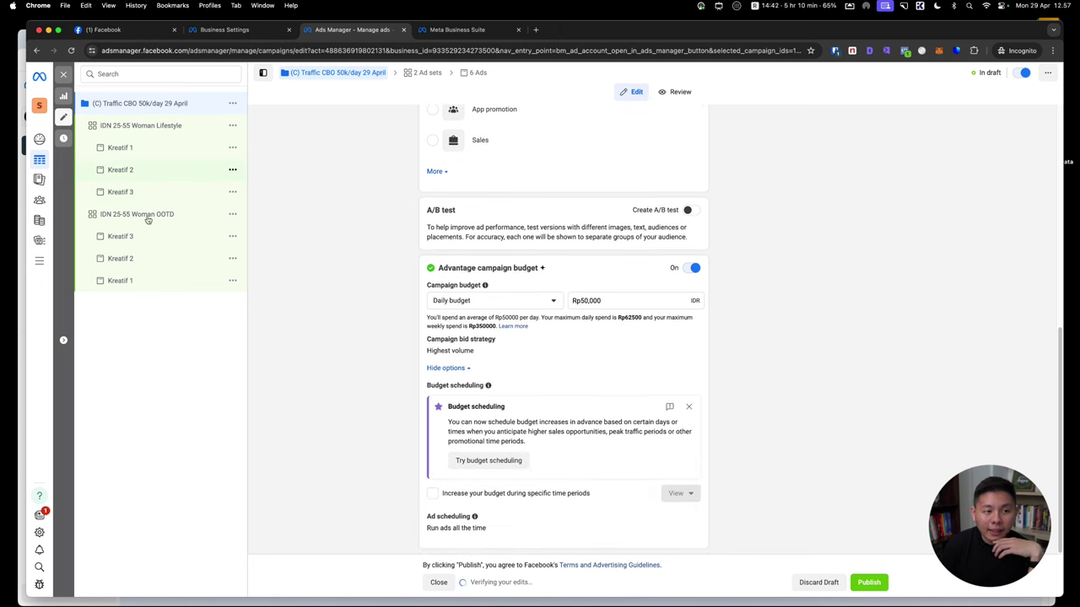
Close the Publish prompt without publishing, keeping the campaign in draft
{"action": "left_click", "coordinate": [869, 582]}
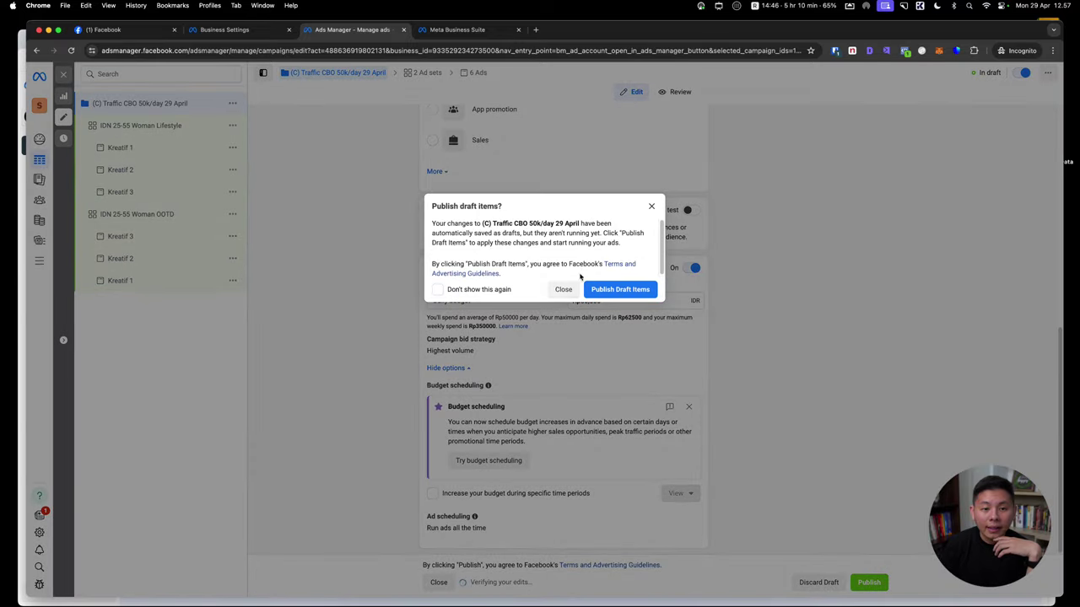
{"action": "left_click", "coordinate": [561, 289]}
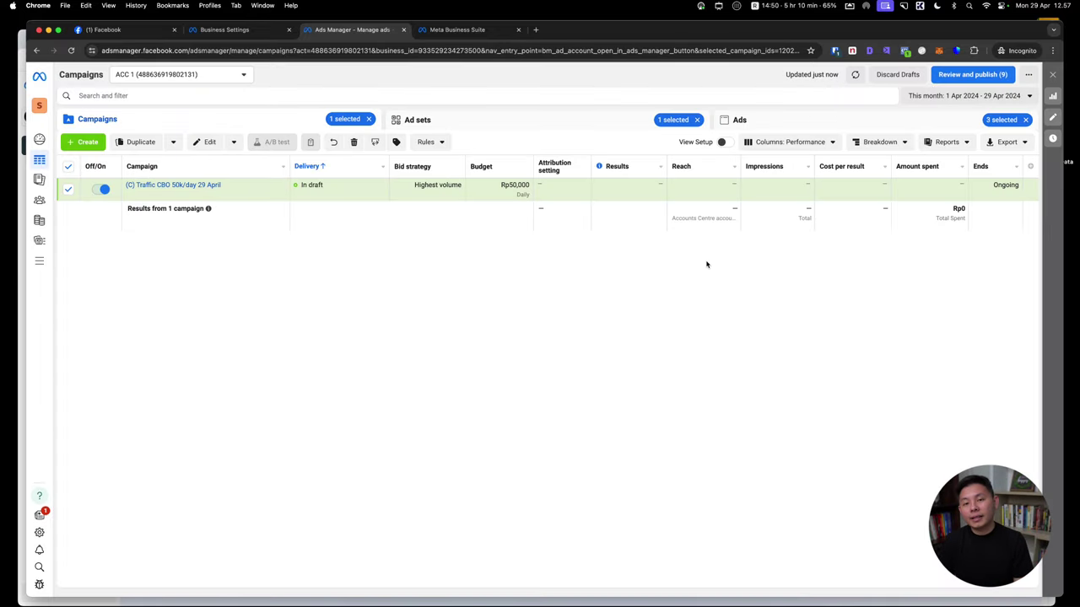
{"action": "key", "text": "ctrl+shift+a"}
Add a text note listing '1. Set up', '2. Running + strategic', '3. Reviu ads'
{"action": "left_click", "coordinate": [638, 23]}
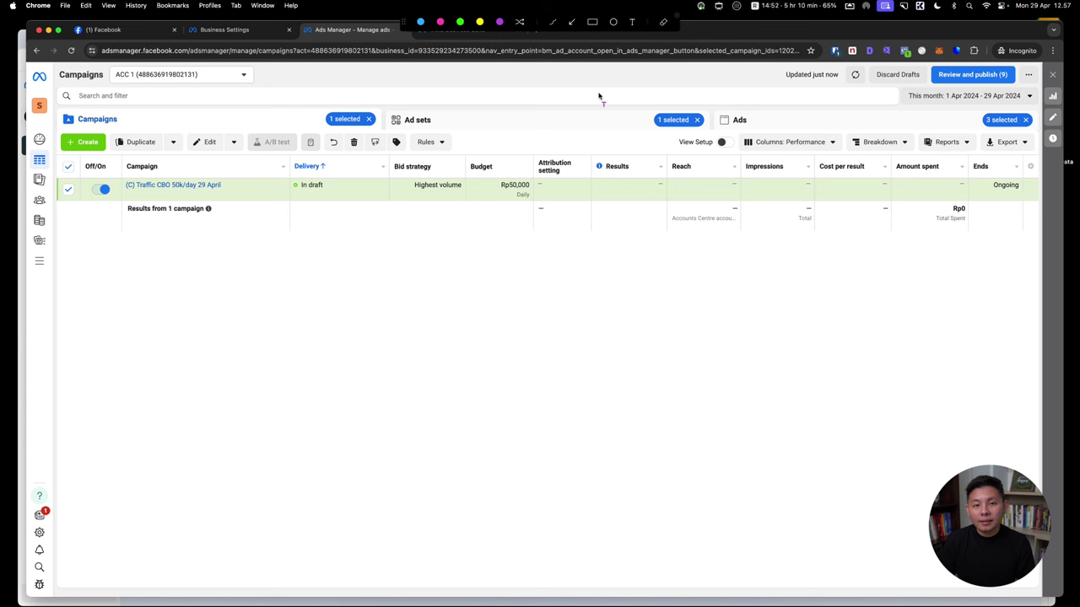
{"action": "left_click", "coordinate": [406, 327]}
{"action": "type", "text": "1."}
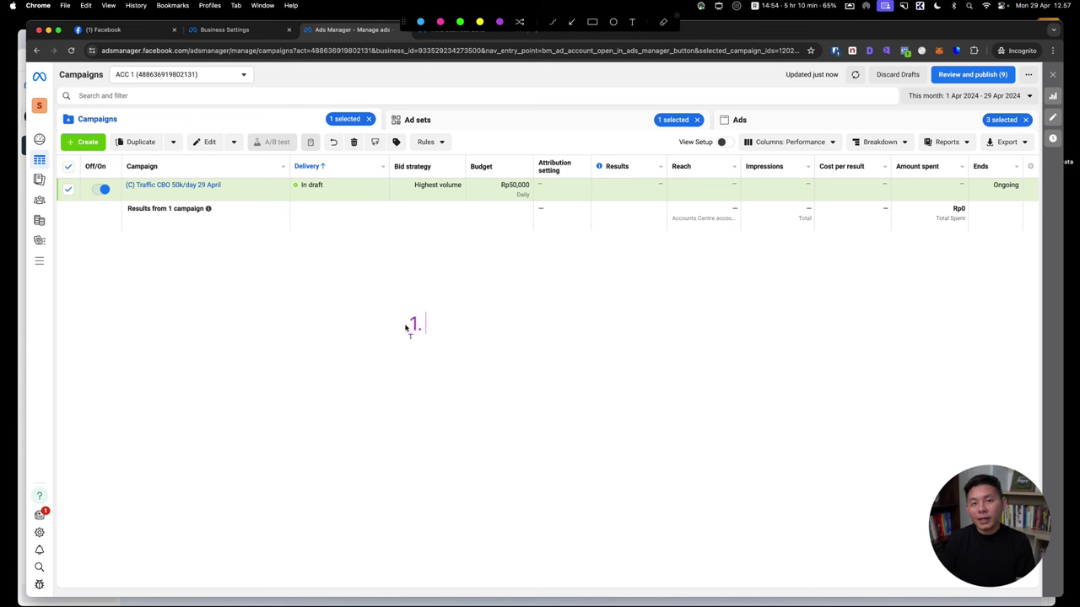
{"action": "type", "text": " Set up"}
{"action": "key", "text": "Return"}
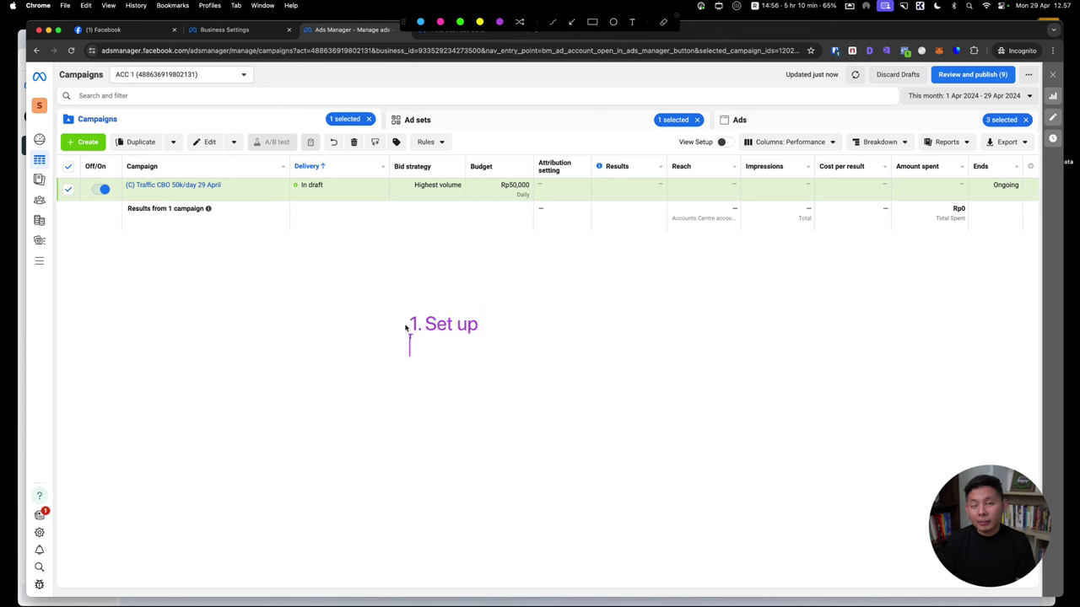
{"action": "type", "text": "2. Runn"}
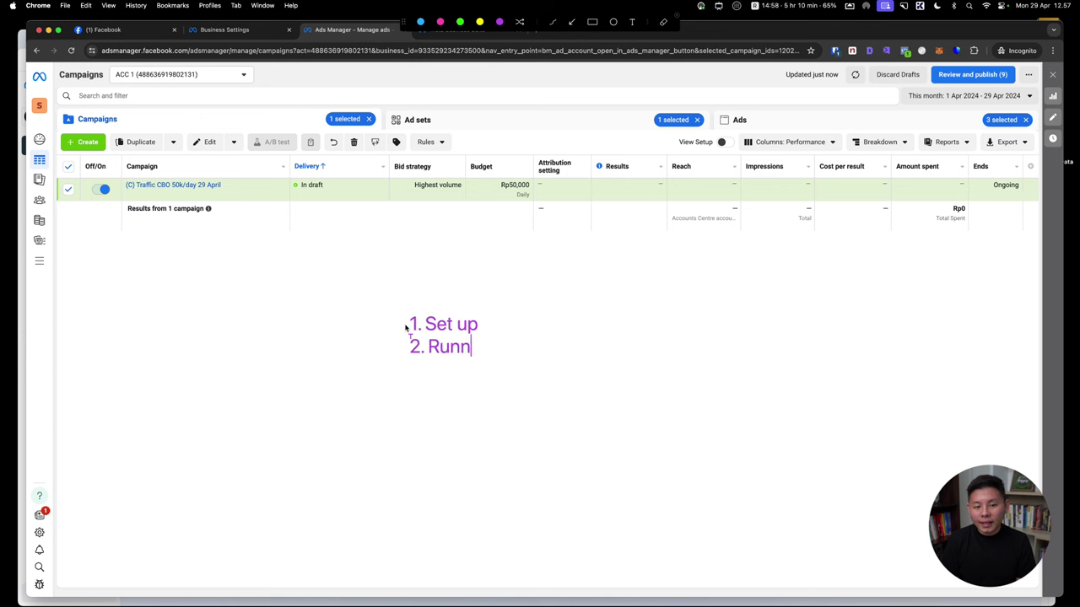
{"action": "type", "text": "ing + s"}
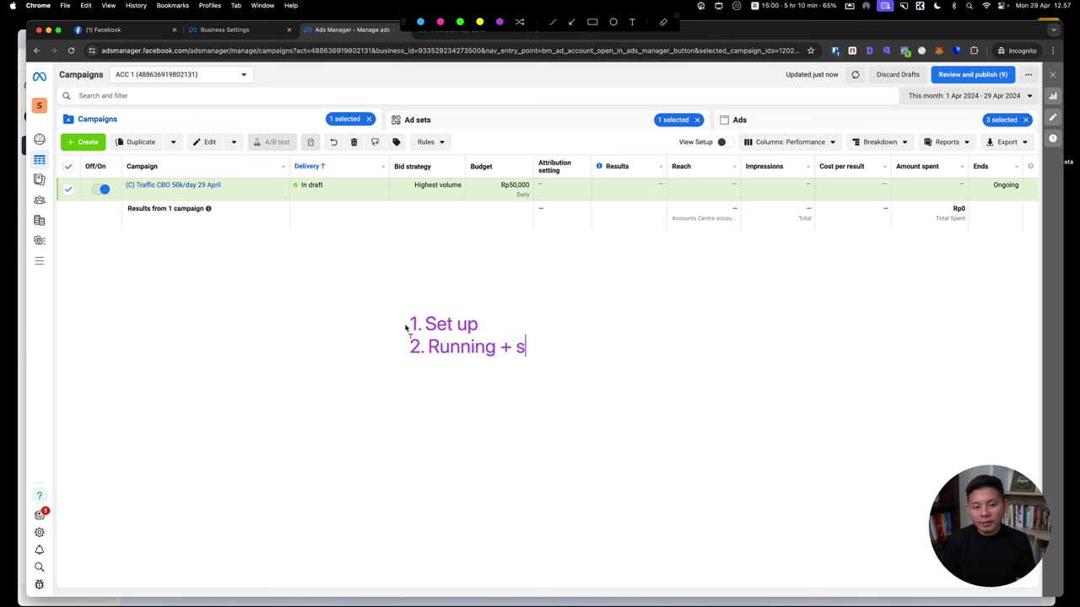
{"action": "key", "text": "BackSpace"}
{"action": "type", "text": "stra"}
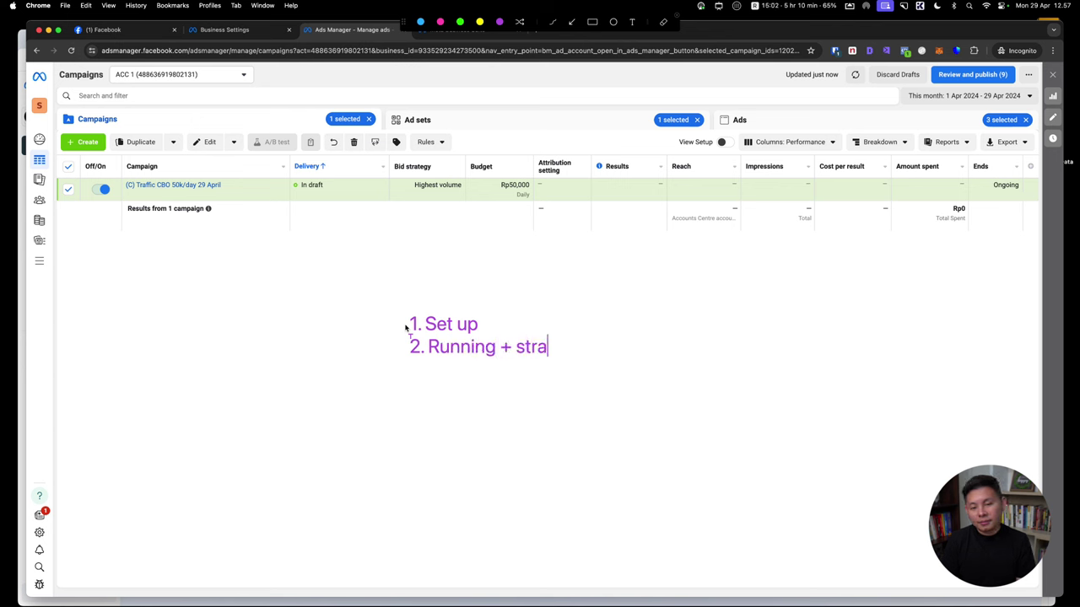
{"action": "key", "text": "BackSpace"}
{"action": "key", "text": "BackSpace"}
{"action": "key", "text": "BackSpace"}
{"action": "key", "text": "BackSpace"}
{"action": "key", "text": "BackSpace"}
{"action": "type", "text": "strategic"}
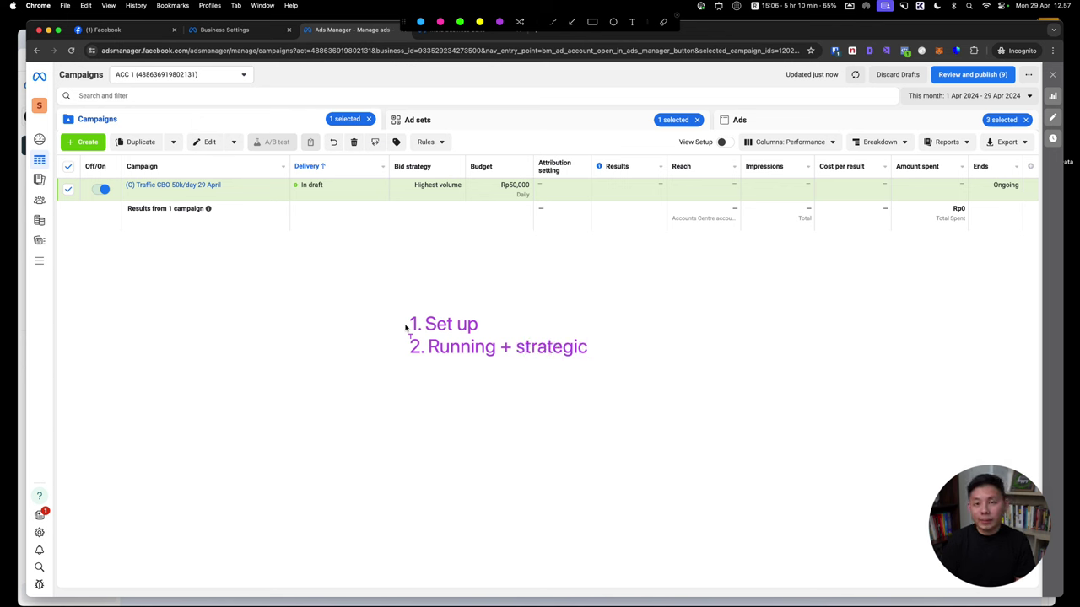
{"action": "key", "text": "Return"}
{"action": "type", "text": "3. "}
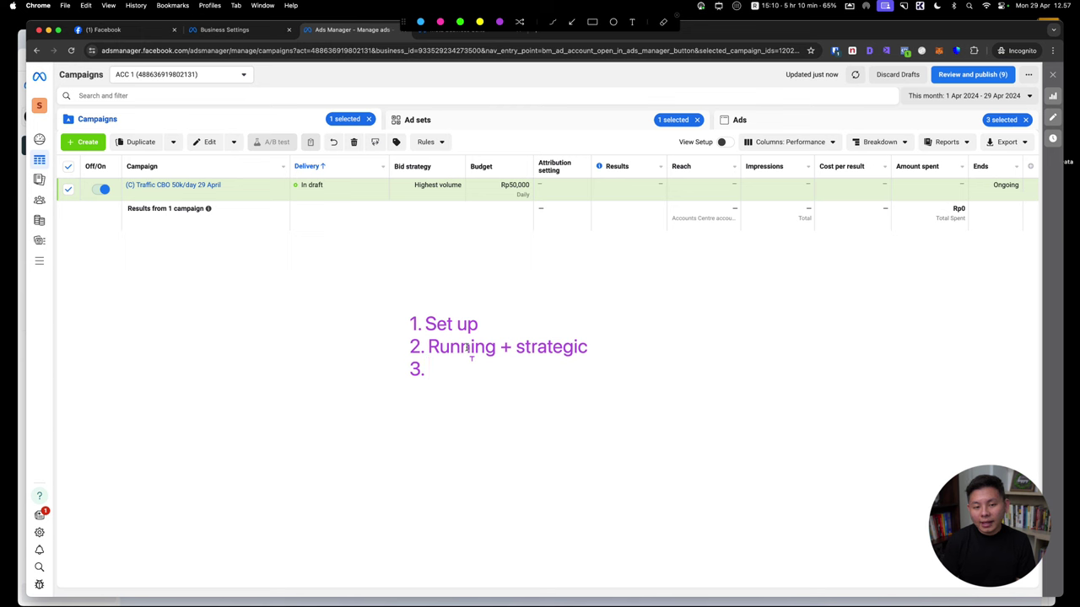
{"action": "type", "text": "Reviu ads"}
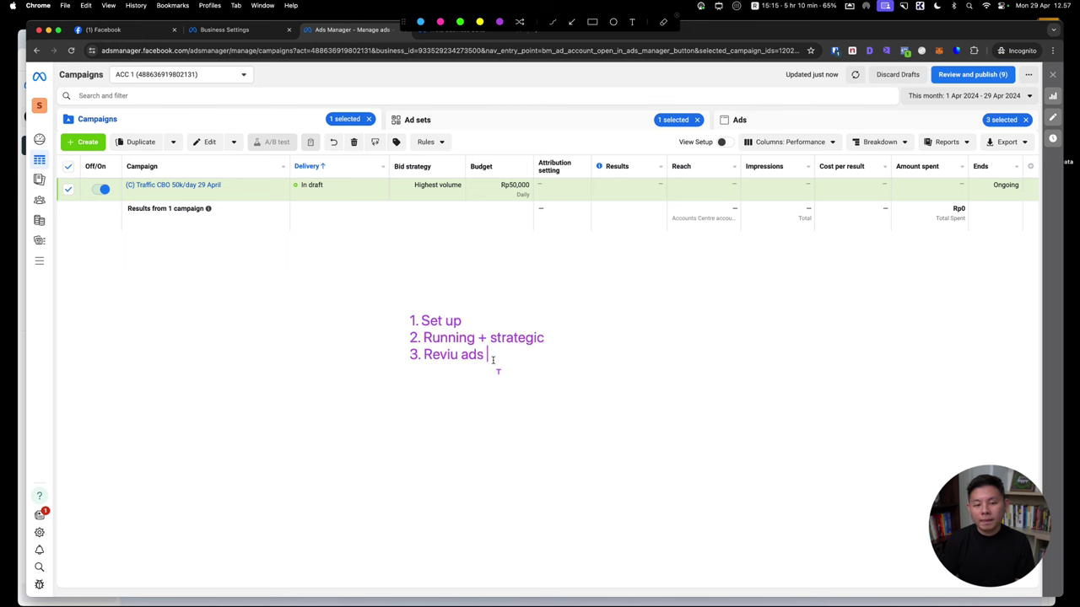
Enlarge the note and revise it to Running + testing, 3. Strategic, 4. Reviu
{"action": "key", "text": "super+equal"}
{"action": "key", "text": "super+equal"}
{"action": "key", "text": "super+equal"}
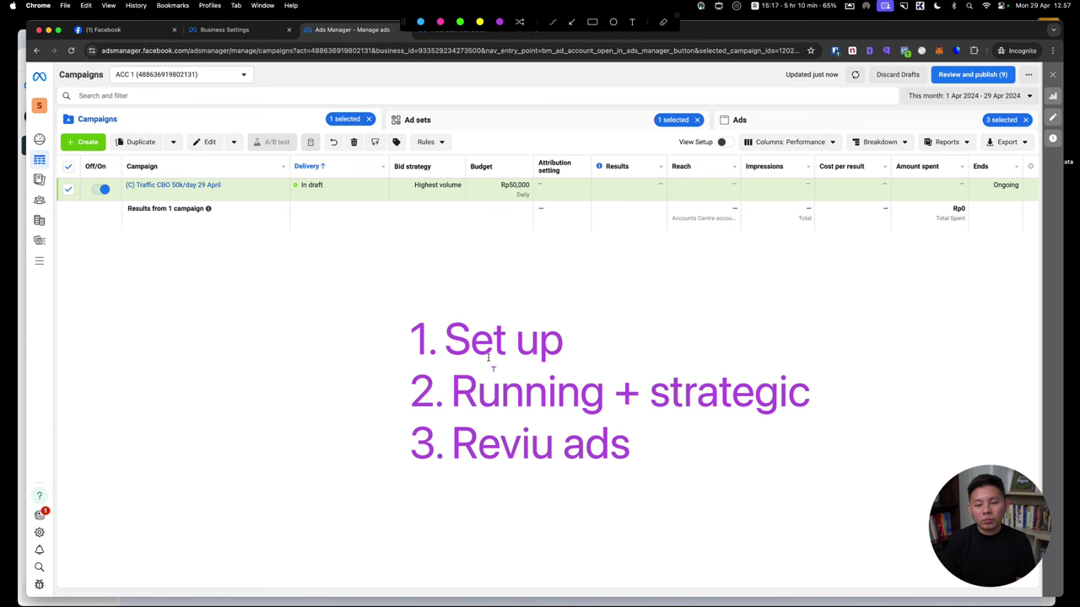
{"action": "double_click", "coordinate": [698, 390]}
{"action": "type", "text": "testing"}
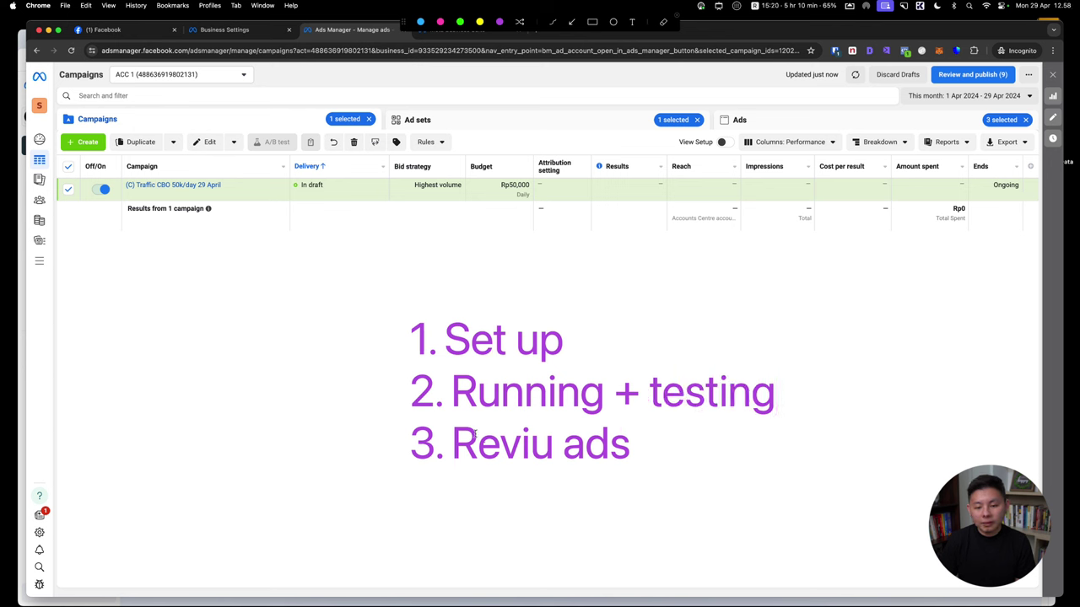
{"action": "double_click", "coordinate": [455, 441]}
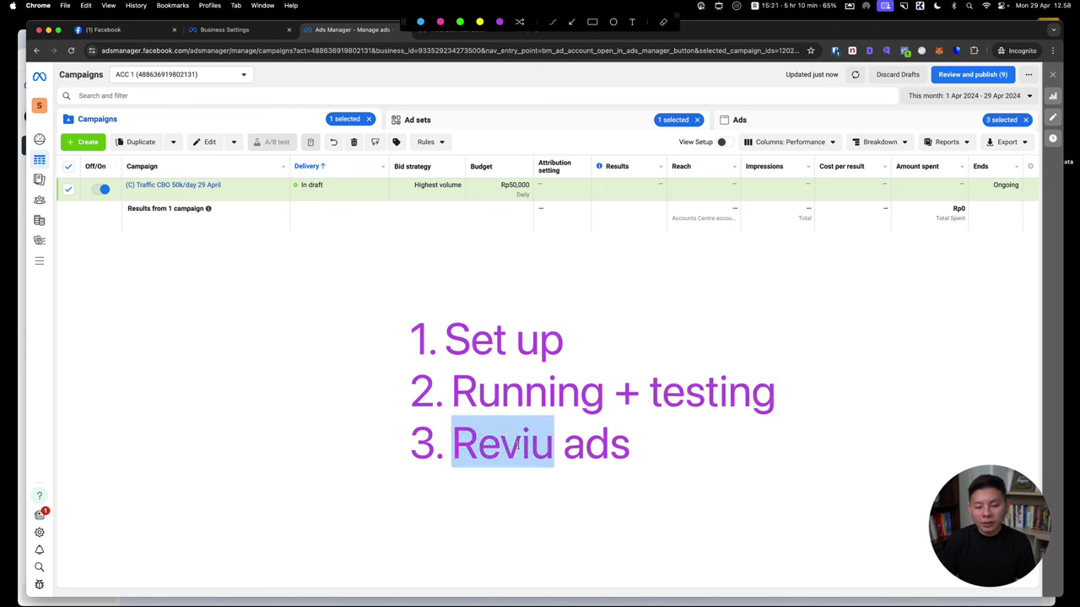
{"action": "left_click_drag", "start_coordinate": [633, 451], "coordinate": [452, 447]}
{"action": "type", "text": "Str"}
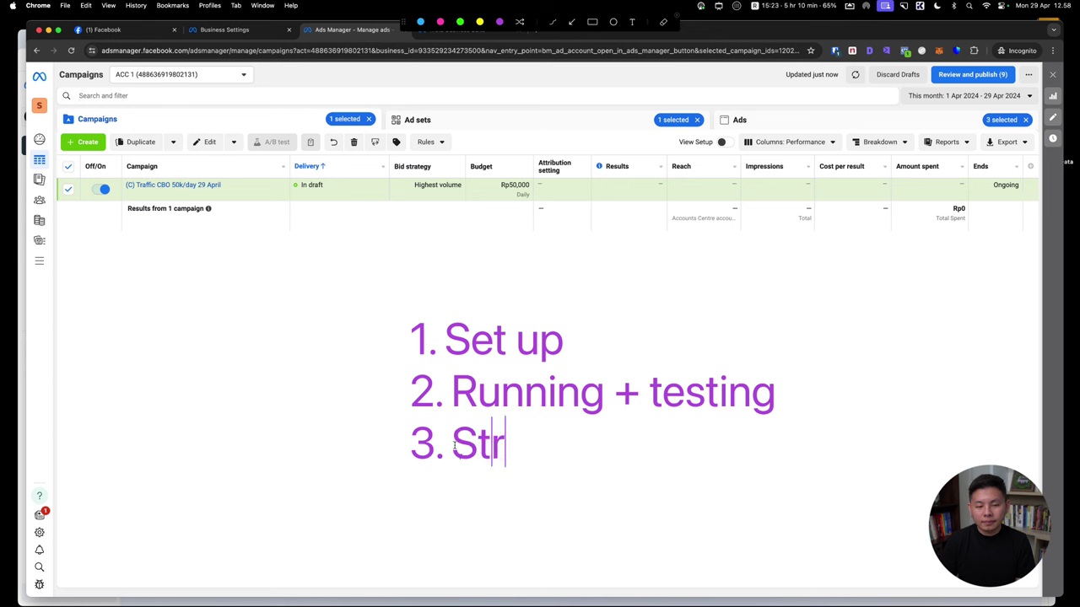
{"action": "type", "text": "ategic"}
{"action": "key", "text": "Return"}
{"action": "type", "text": "4. Reviu"}
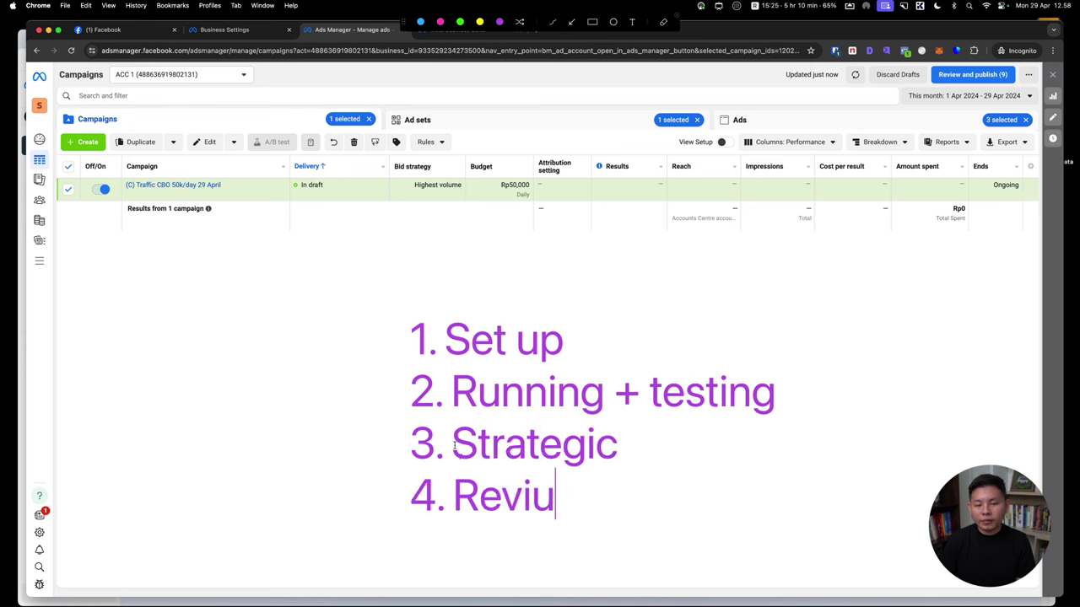